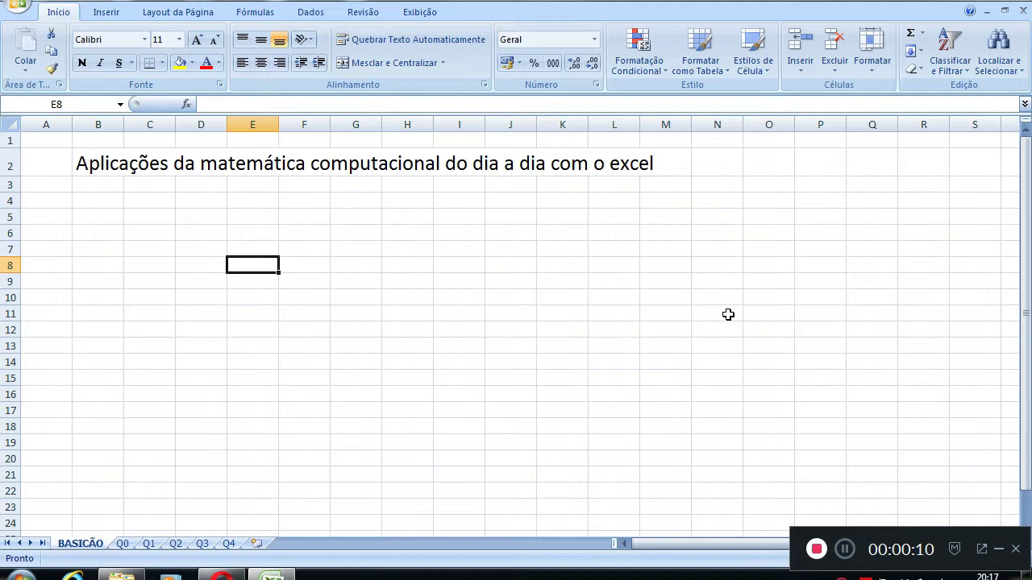
{"action": "left_click", "coordinate": [215, 242]}
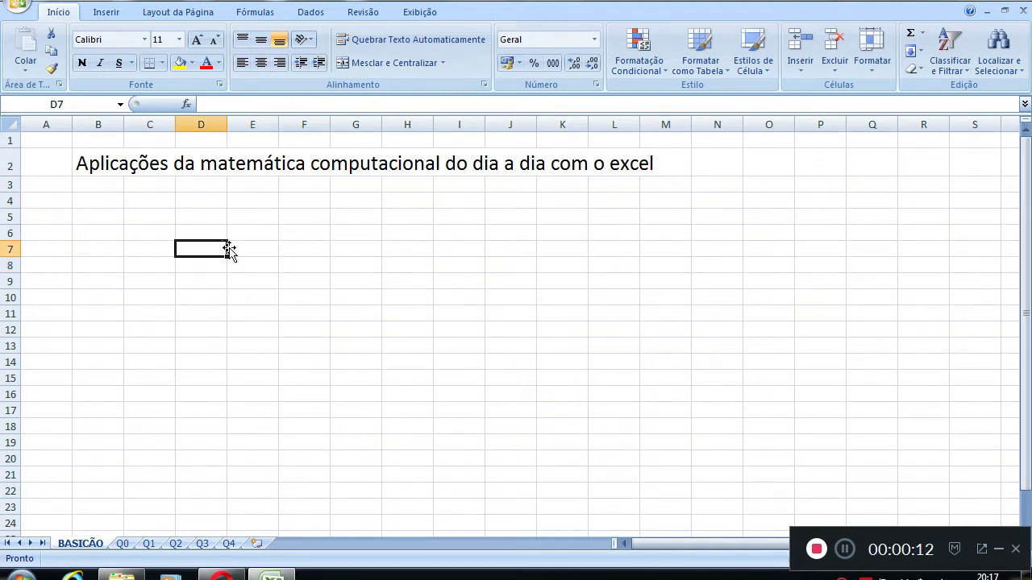
{"action": "left_click", "coordinate": [247, 245]}
{"action": "left_click", "coordinate": [190, 231]}
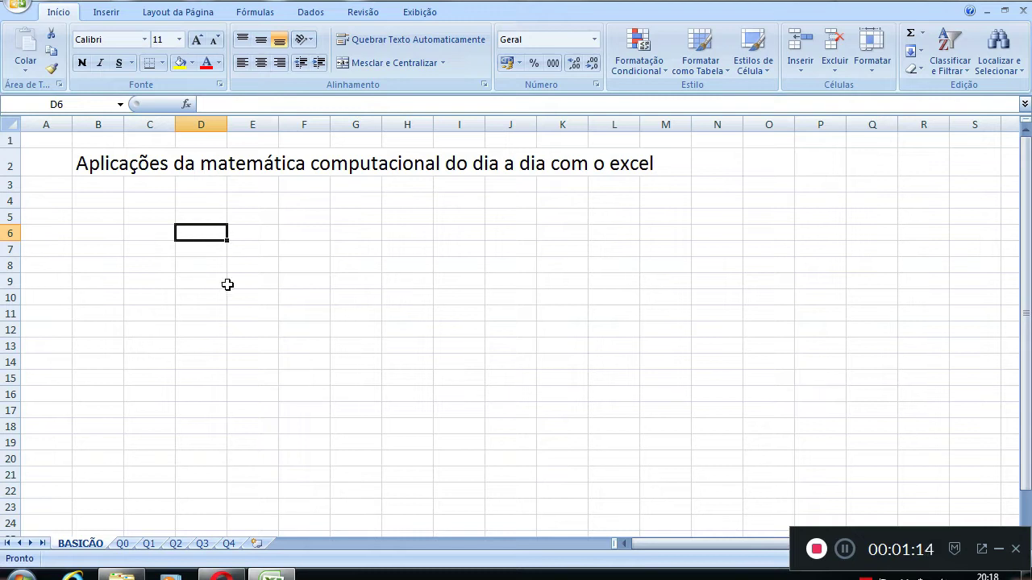
{"action": "left_click", "coordinate": [162, 220]}
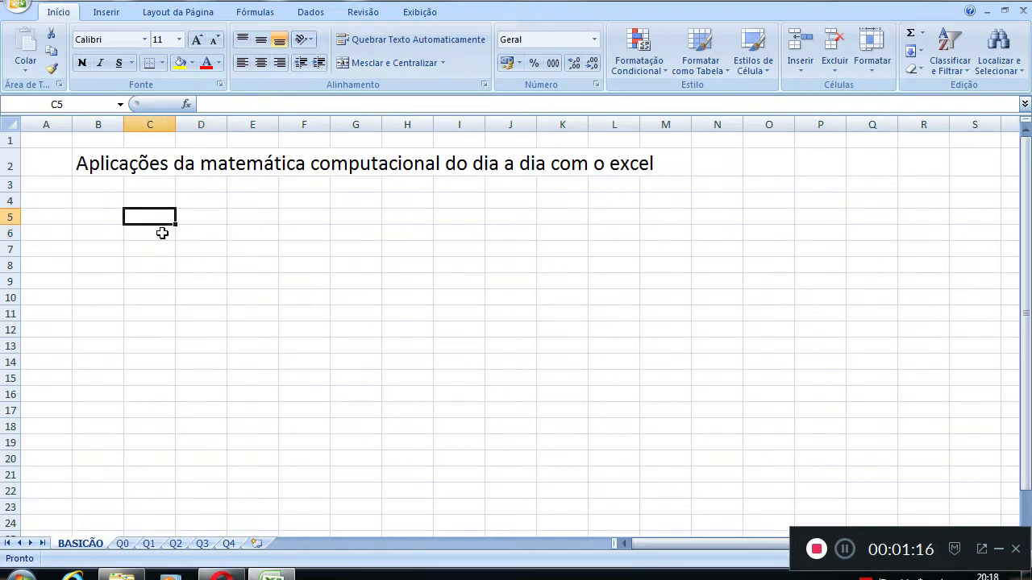
{"action": "left_click", "coordinate": [156, 232]}
{"action": "left_click", "coordinate": [166, 216]}
{"action": "left_click", "coordinate": [91, 186]}
{"action": "left_click", "coordinate": [261, 235]}
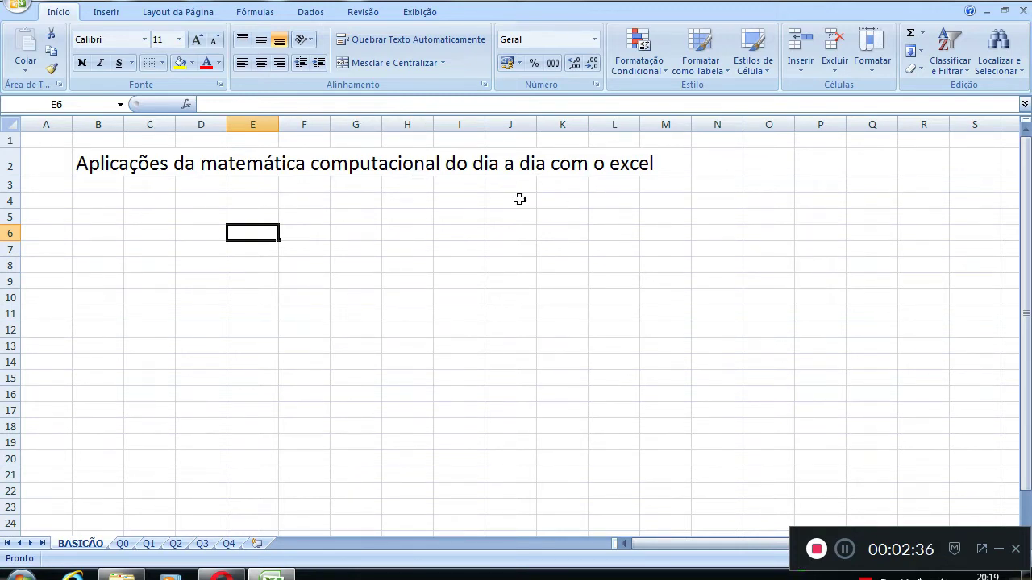
{"action": "left_click", "coordinate": [137, 232]}
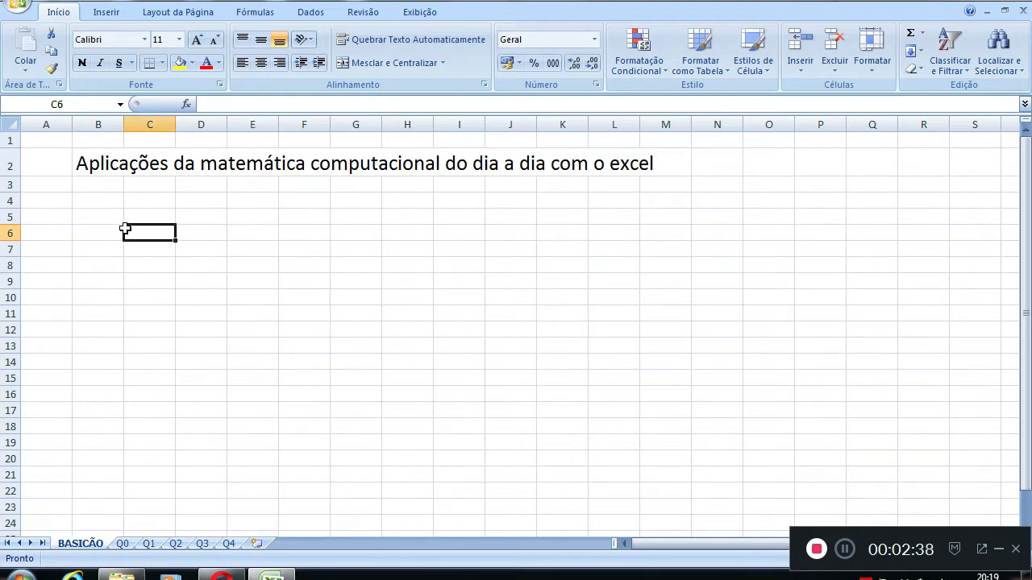
{"action": "left_click", "coordinate": [108, 230]}
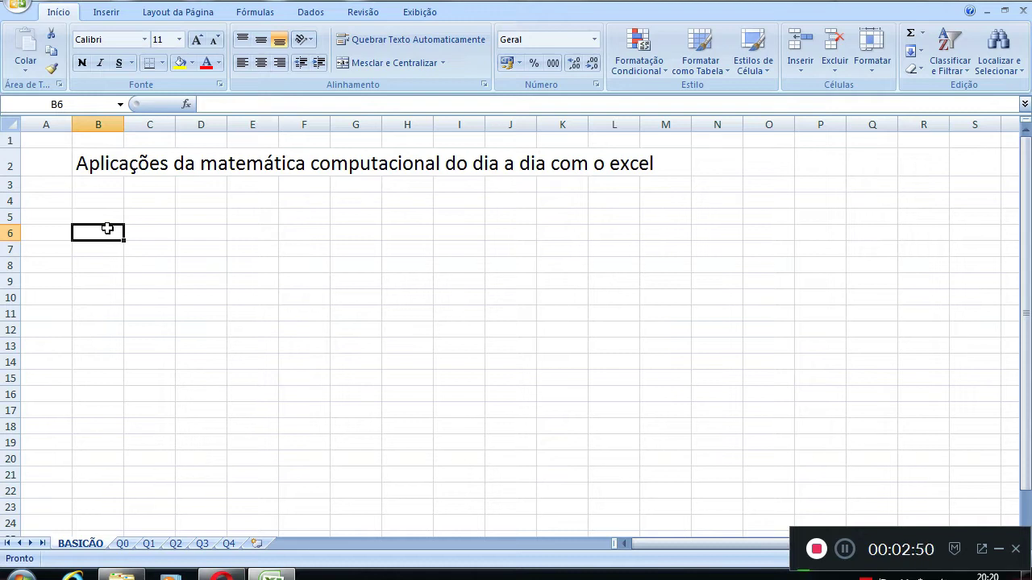
Enter the column headers A, B and C in cells B6, C6 and D6
{"action": "left_click", "coordinate": [99, 266]}
{"action": "left_click", "coordinate": [101, 233]}
{"action": "key", "text": "BackSpace"}
{"action": "type", "text": "A"}
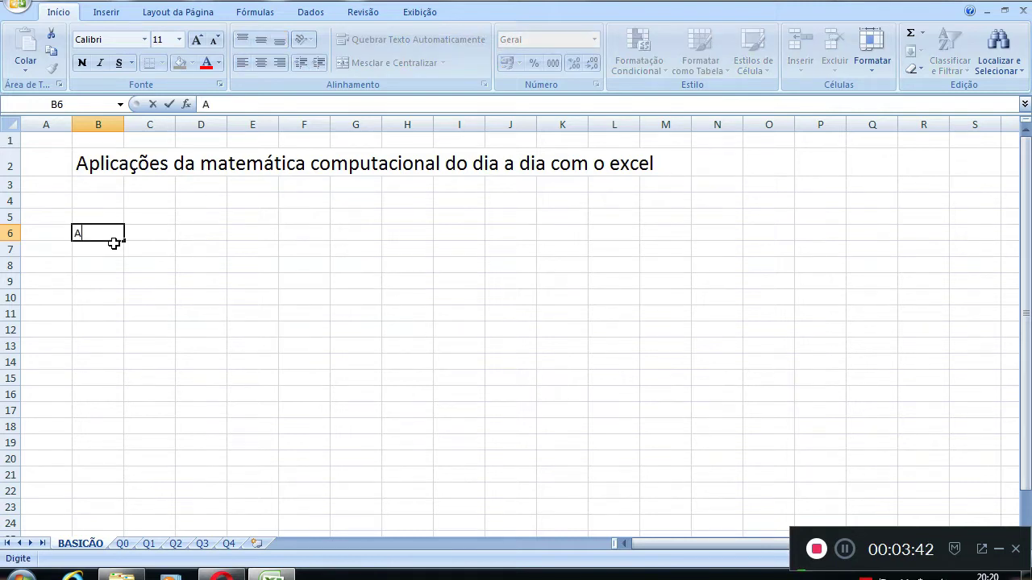
{"action": "key", "text": "Return"}
{"action": "key", "text": "Up"}
{"action": "key", "text": "Right"}
{"action": "type", "text": "B"}
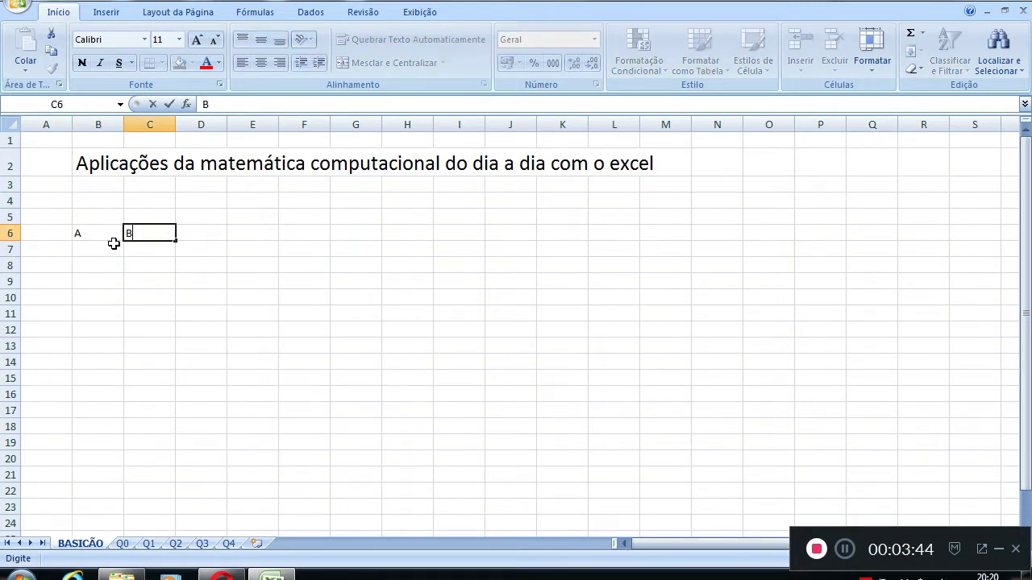
{"action": "key", "text": "Return"}
{"action": "key", "text": "Up"}
{"action": "key", "text": "Right"}
{"action": "type", "text": "C"}
{"action": "key", "text": "Return"}
Enter the values 10, 5 and 3 in cells B7, C7 and D7 under the headers
{"action": "left_click", "coordinate": [114, 243]}
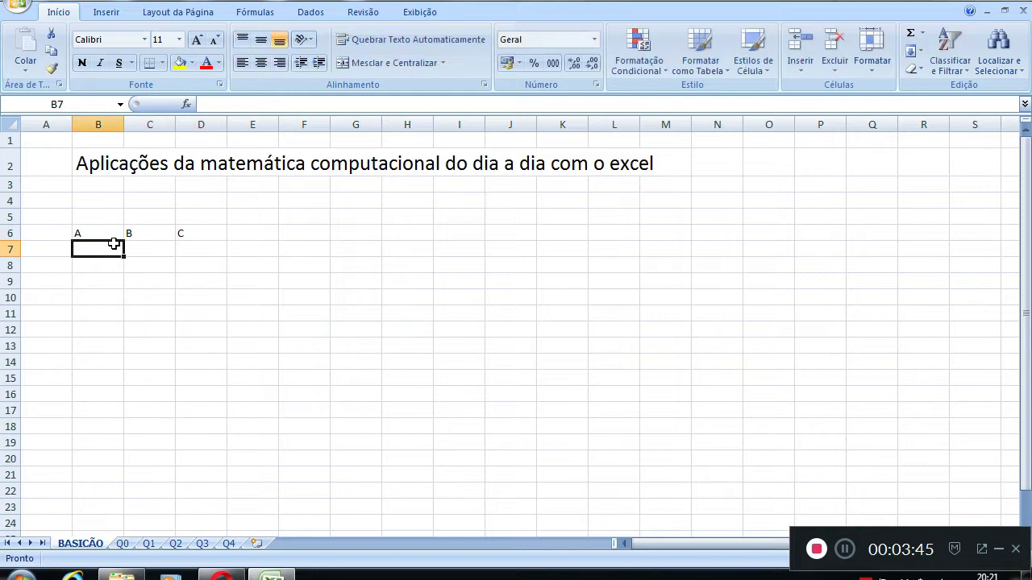
{"action": "type", "text": "10"}
{"action": "key", "text": "Return"}
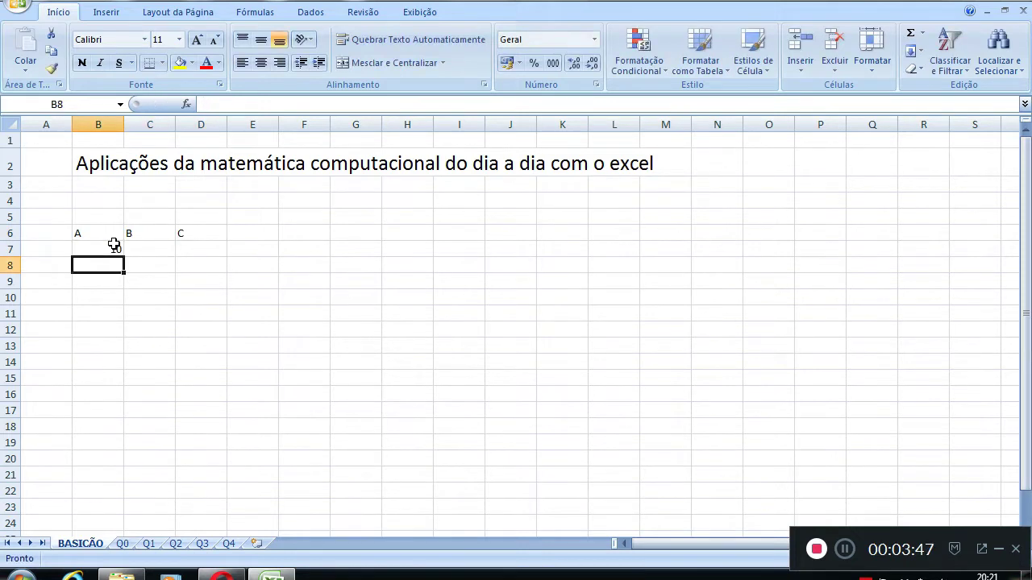
{"action": "key", "text": "Up"}
{"action": "key", "text": "Right"}
{"action": "type", "text": "5"}
{"action": "key", "text": "Return"}
{"action": "key", "text": "Up"}
{"action": "key", "text": "Right"}
{"action": "type", "text": "3"}
{"action": "key", "text": "Return"}
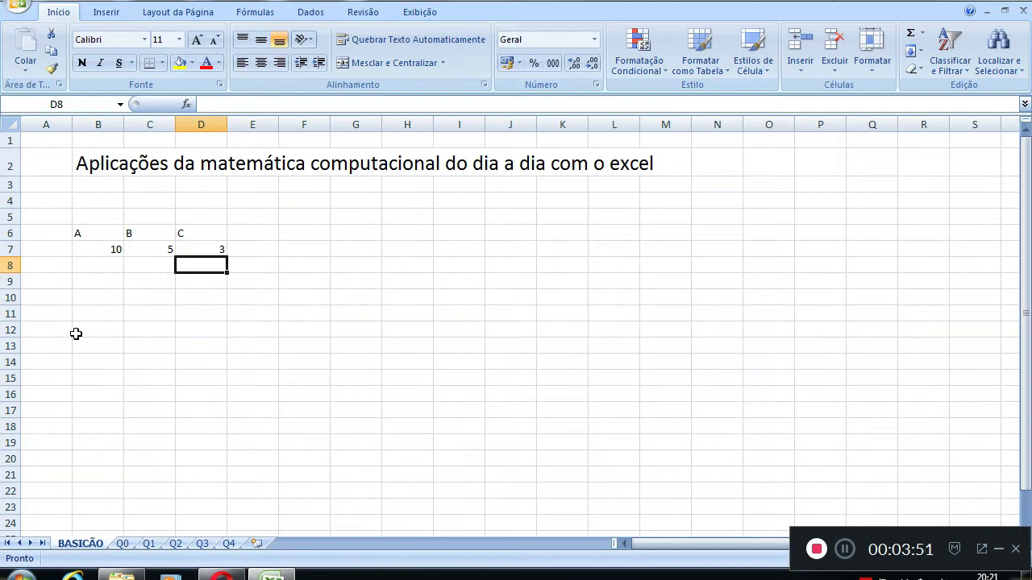
Add the header "soma" in cell E6, next to the C header
{"action": "left_click", "coordinate": [112, 277]}
{"action": "left_click", "coordinate": [105, 266]}
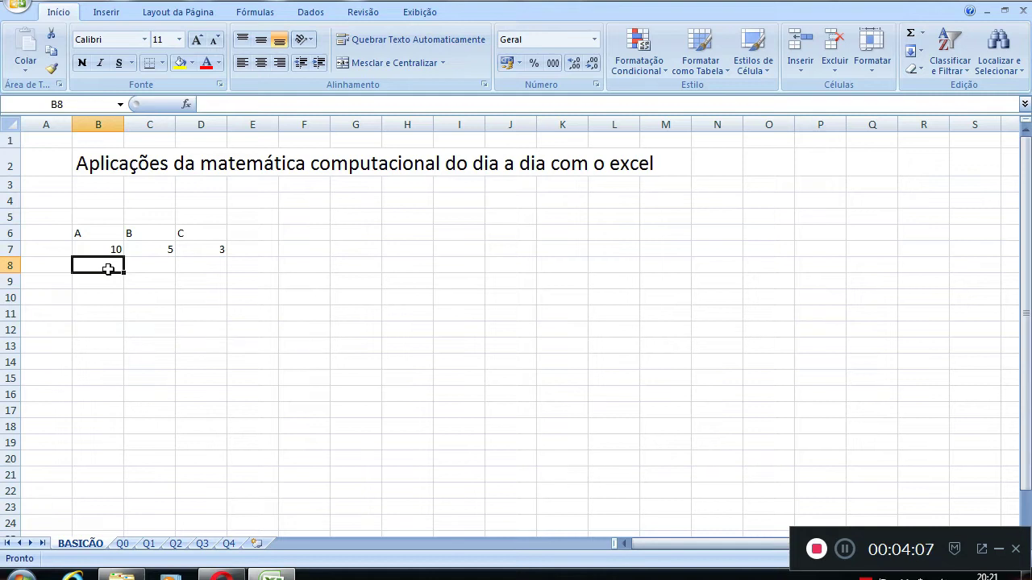
{"action": "key", "text": "Up"}
{"action": "key", "text": "Right"}
{"action": "key", "text": "Right"}
{"action": "key", "text": "Right"}
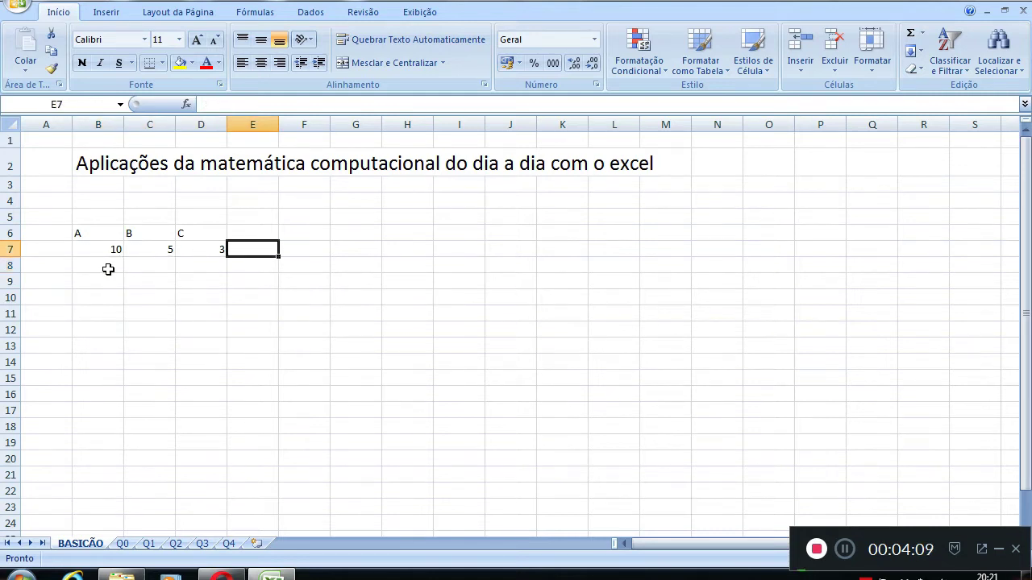
{"action": "key", "text": "Up"}
{"action": "type", "text": "soma"}
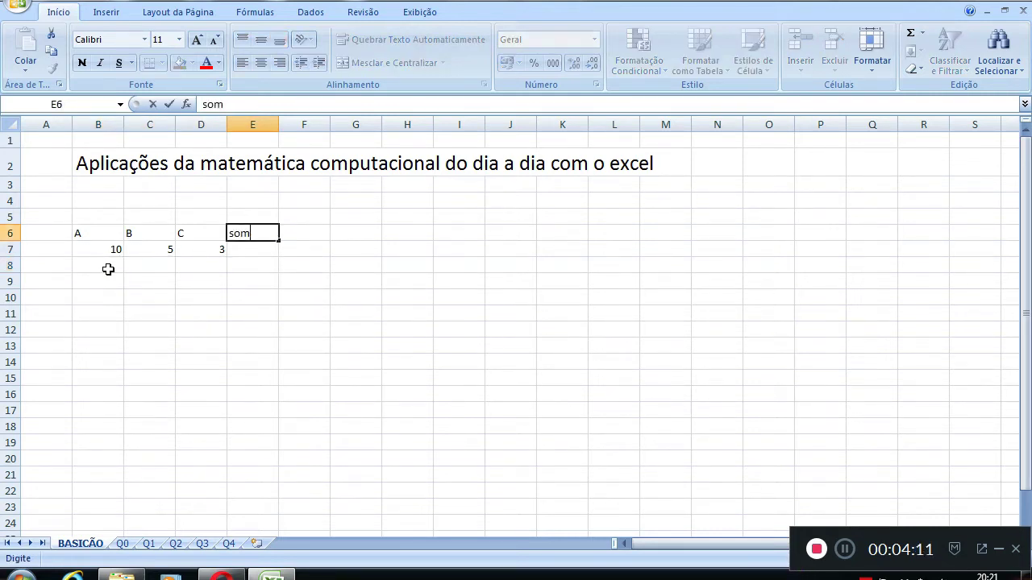
{"action": "key", "text": "Return"}
Sum the three values in cell E7 with the cell-reference formula =B7+C7+D7
{"action": "key", "text": "Left"}
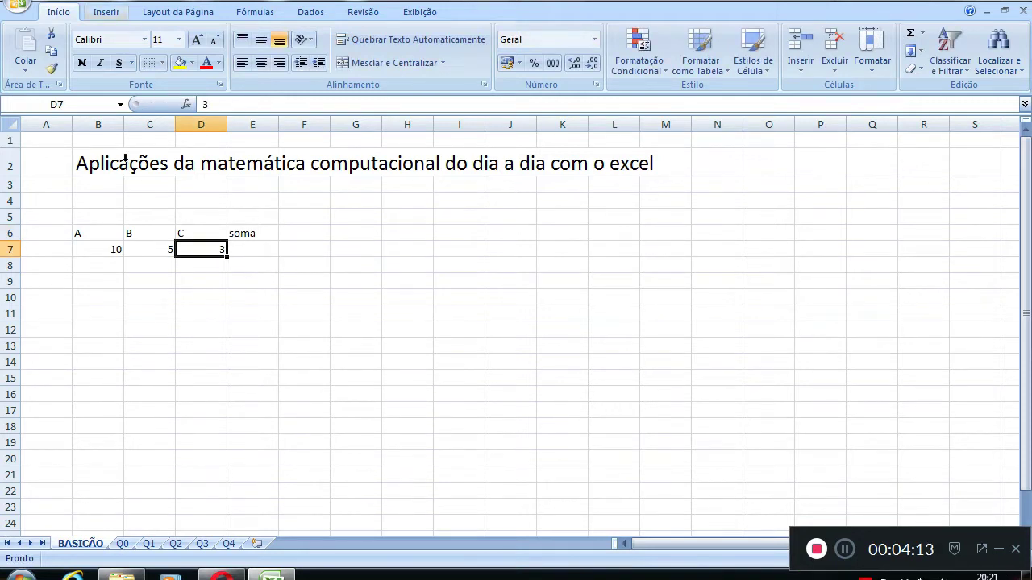
{"action": "left_click", "coordinate": [90, 254]}
{"action": "left_click_drag", "start_coordinate": [197, 251], "coordinate": [230, 250]}
{"action": "left_click", "coordinate": [233, 251]}
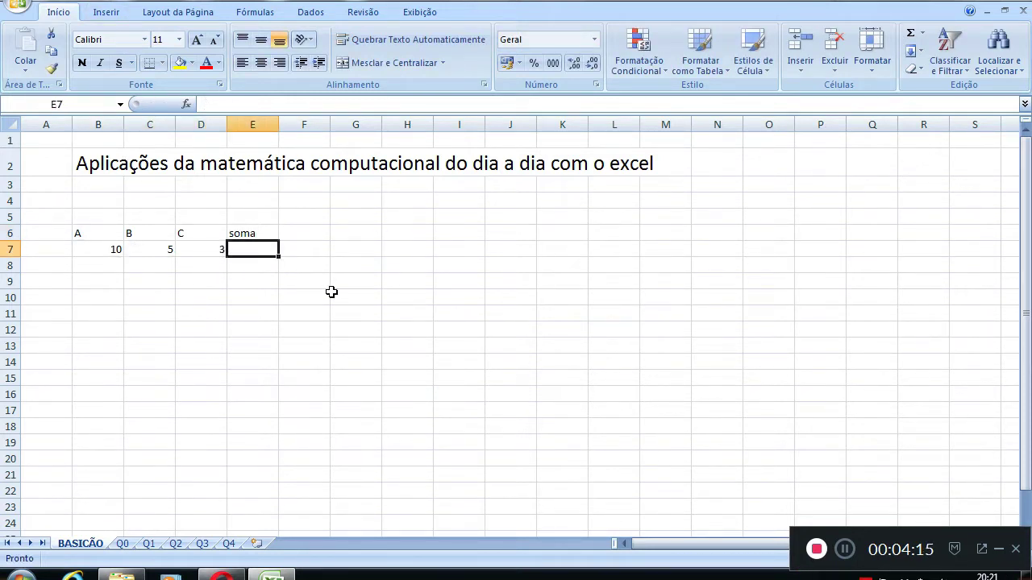
{"action": "type", "text": "="}
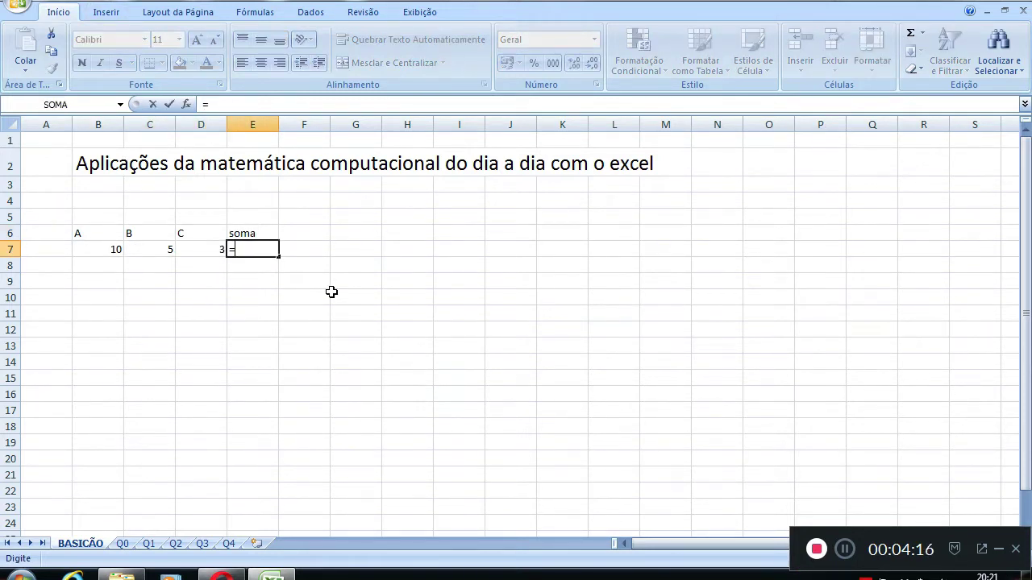
{"action": "left_click", "coordinate": [103, 252]}
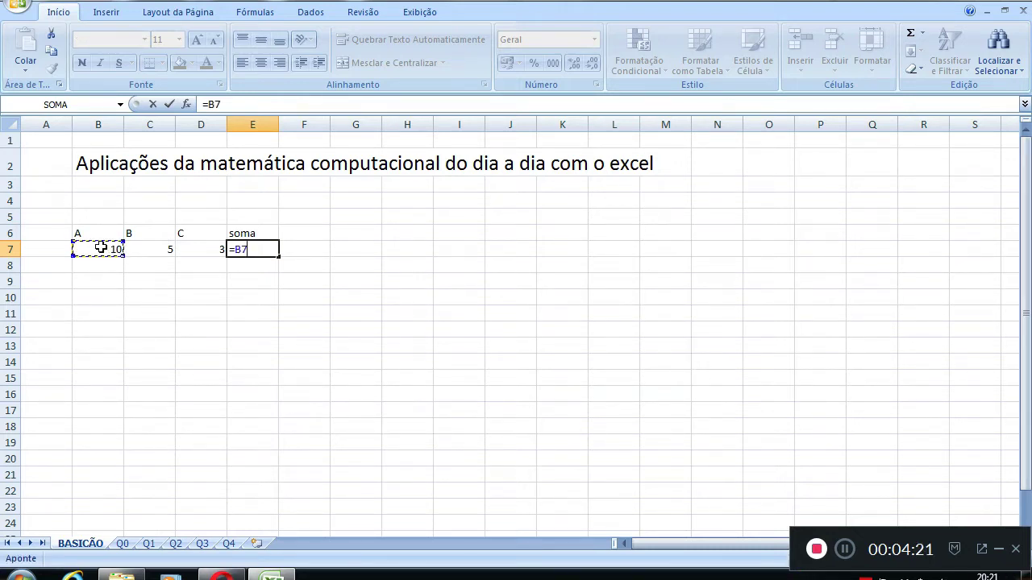
{"action": "type", "text": "+"}
{"action": "left_click", "coordinate": [150, 252]}
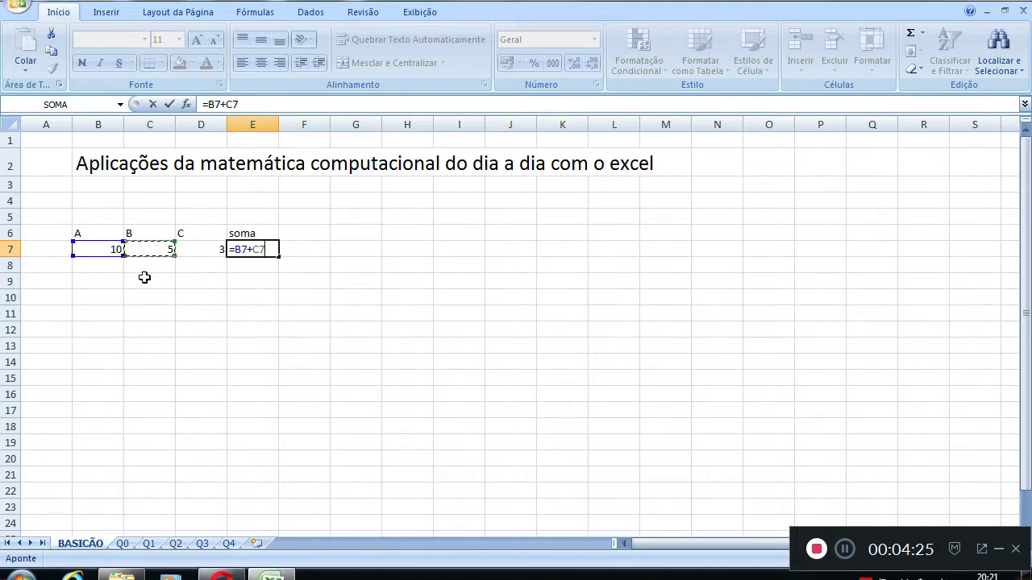
{"action": "type", "text": "+"}
{"action": "left_click", "coordinate": [201, 252]}
{"action": "key", "text": "Return"}
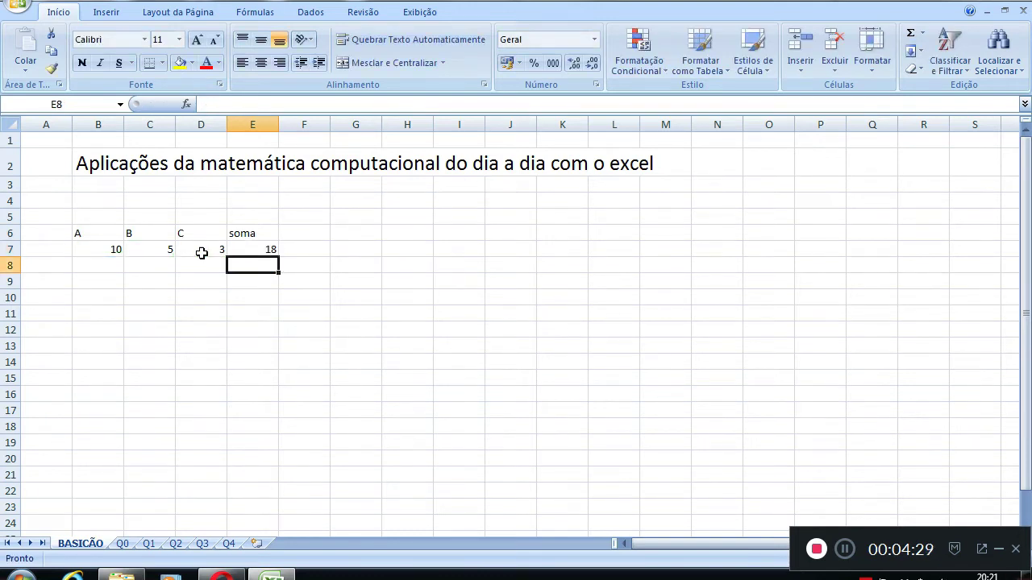
{"action": "key", "text": "Up"}
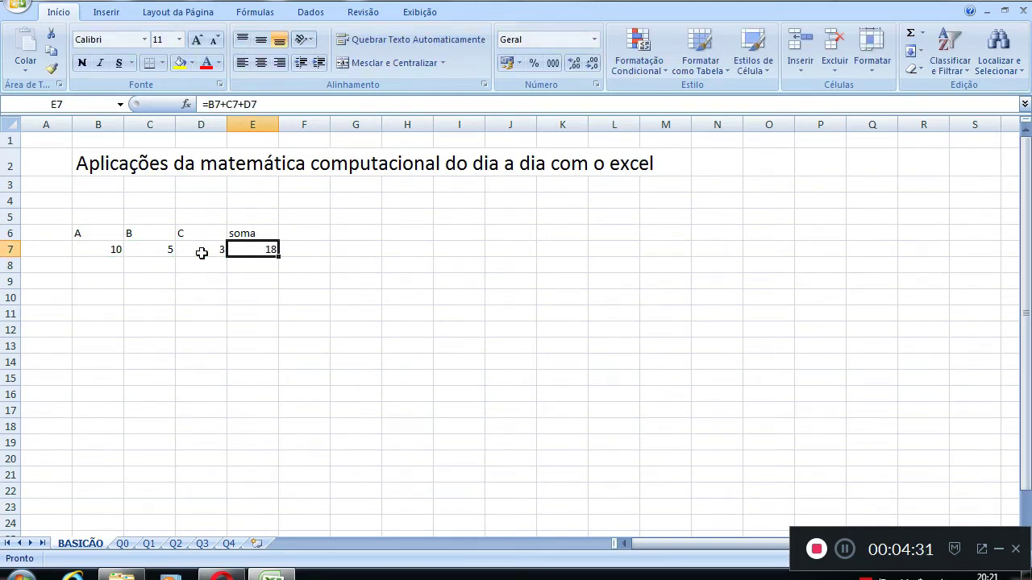
Sum the same three values in cell F7 with the function formula =soma(B7:D7)
{"action": "key", "text": "Right"}
{"action": "key", "text": "Up"}
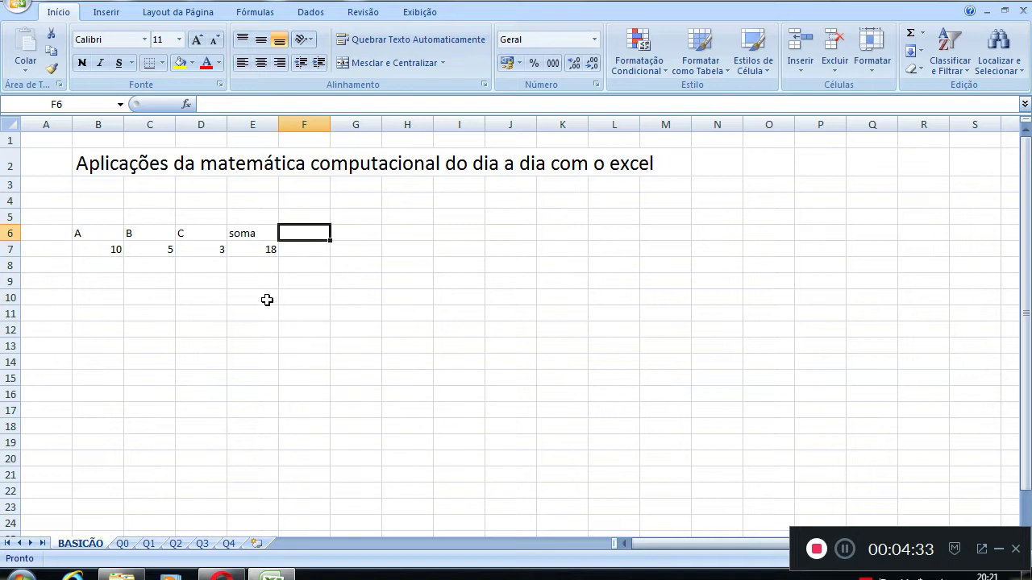
{"action": "left_click", "coordinate": [304, 251]}
{"action": "type", "text": "="}
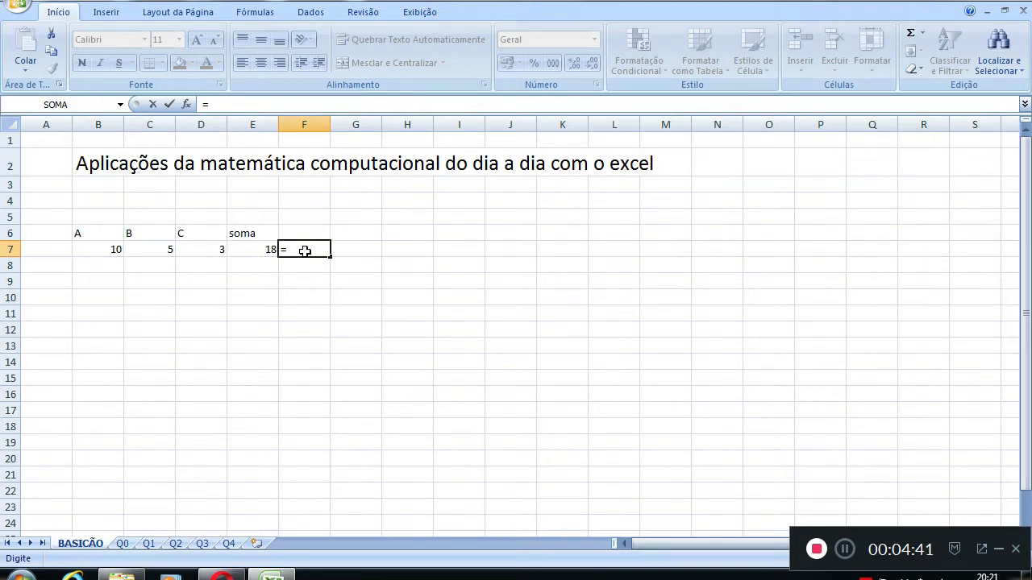
{"action": "type", "text": "soma"}
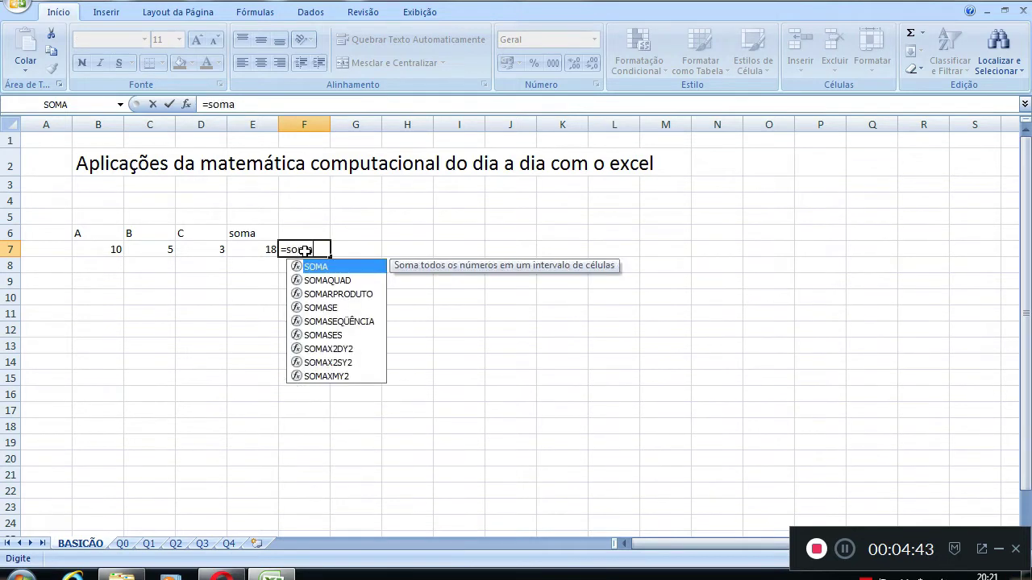
{"action": "type", "text": "(*"}
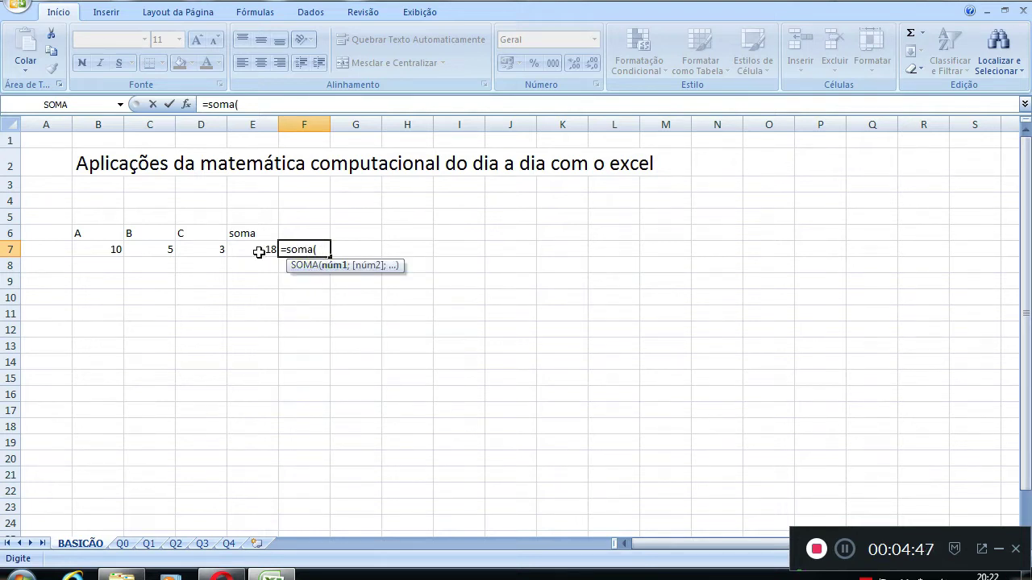
{"action": "left_click", "coordinate": [96, 250]}
{"action": "left_click_drag", "start_coordinate": [96, 251], "coordinate": [201, 246]}
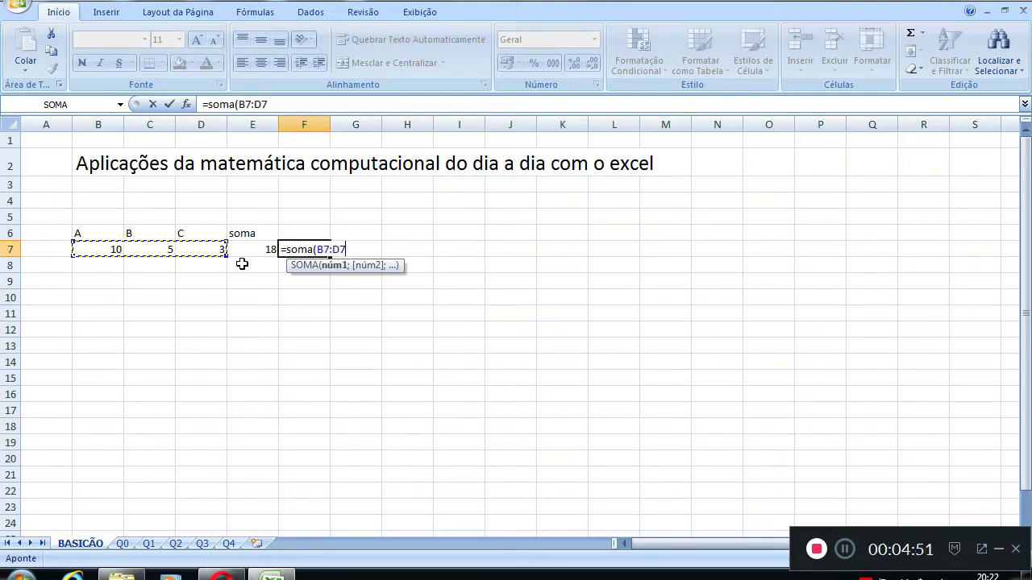
{"action": "type", "text": ")"}
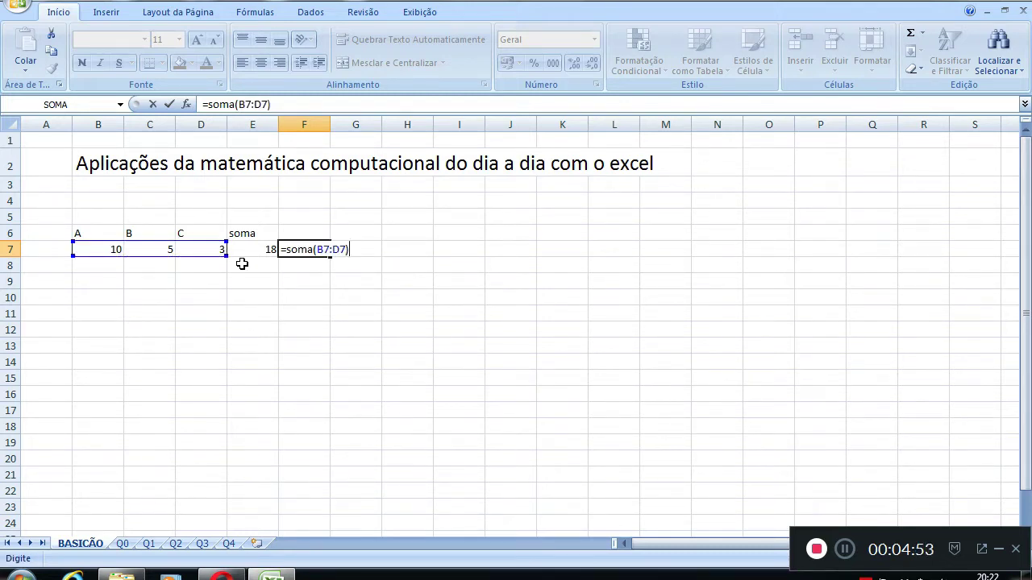
{"action": "key", "text": "Return"}
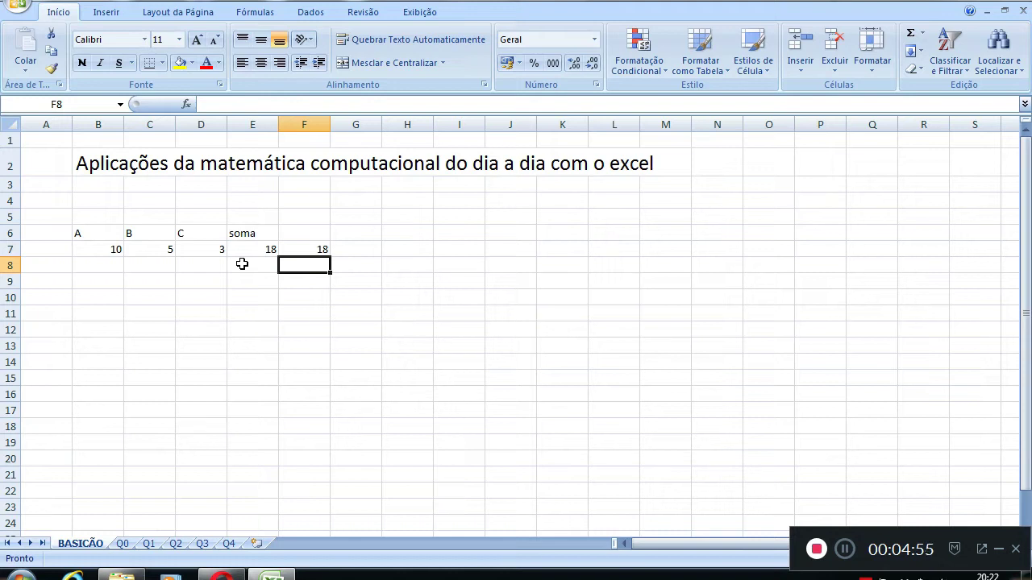
Add the header "mult." in cell G6 for the multiplication column
{"action": "key", "text": "Up"}
{"action": "key", "text": "Left"}
{"action": "key", "text": "Down"}
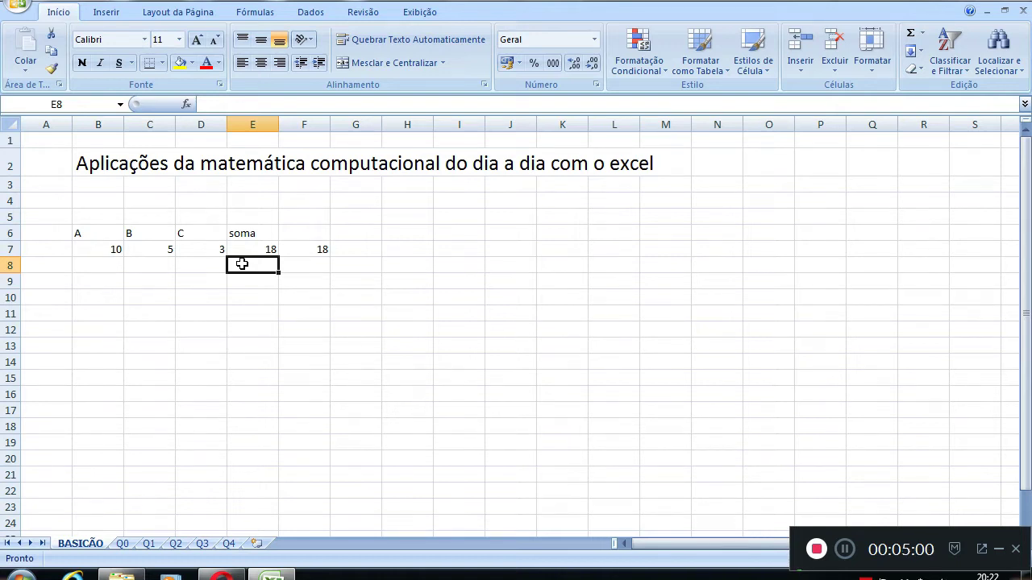
{"action": "key", "text": "Up"}
{"action": "key", "text": "Right"}
{"action": "key", "text": "Right"}
{"action": "key", "text": "Up"}
{"action": "type", "text": "mult."}
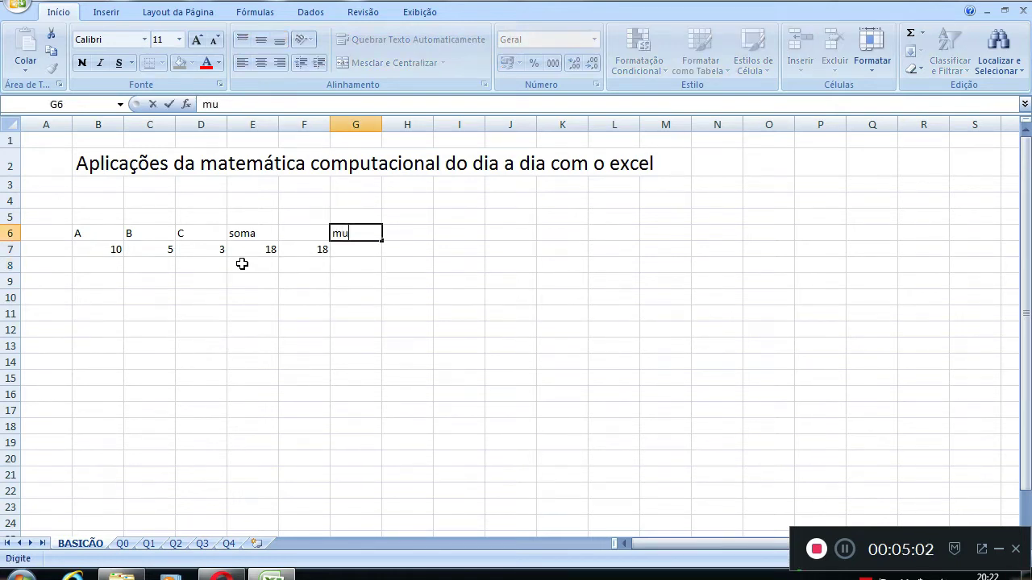
{"action": "key", "text": "Return"}
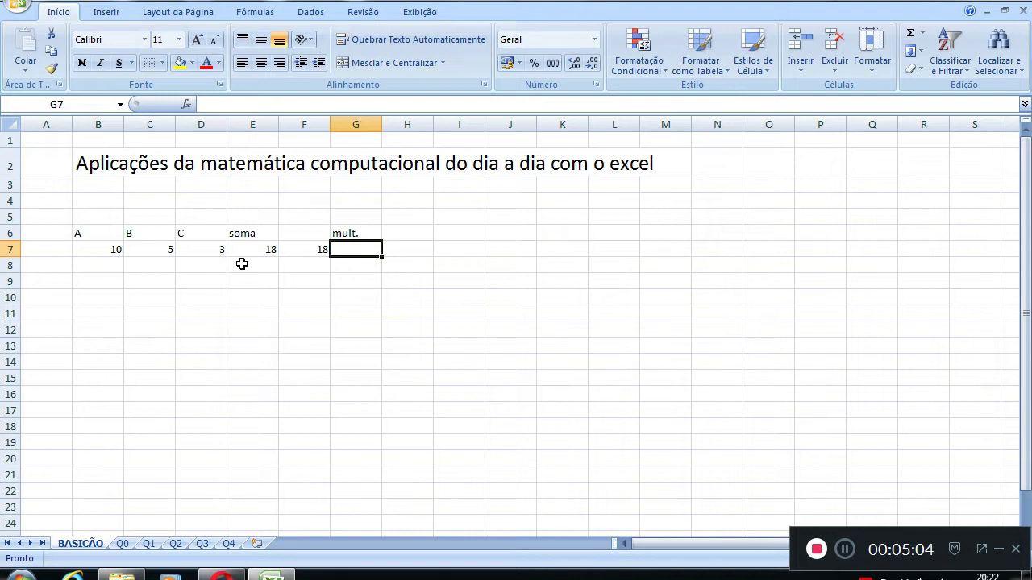
Multiply the three values in cell G7 with the function formula =mult(B7:D7)
{"action": "type", "text": "="}
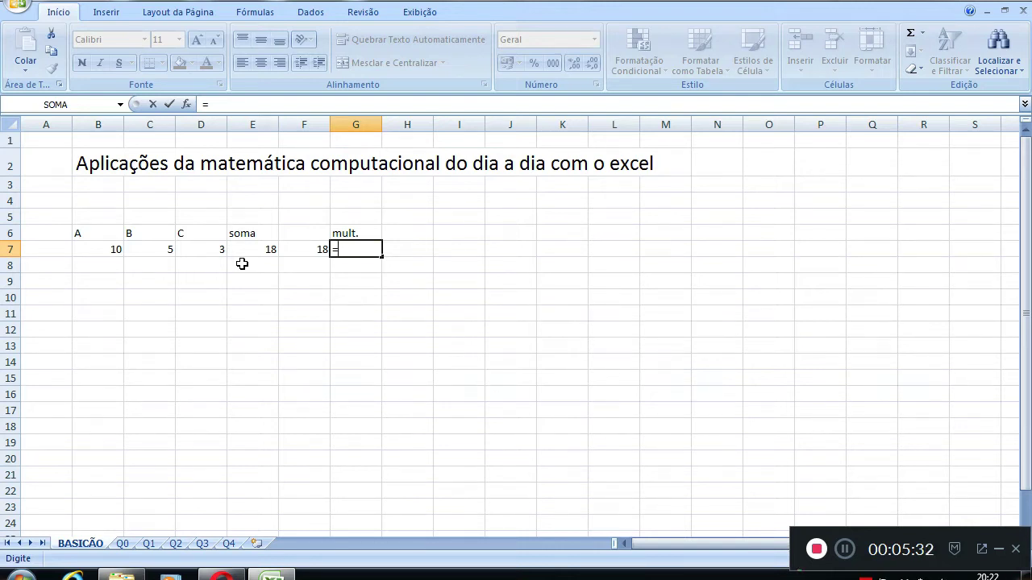
{"action": "type", "text": "pr"}
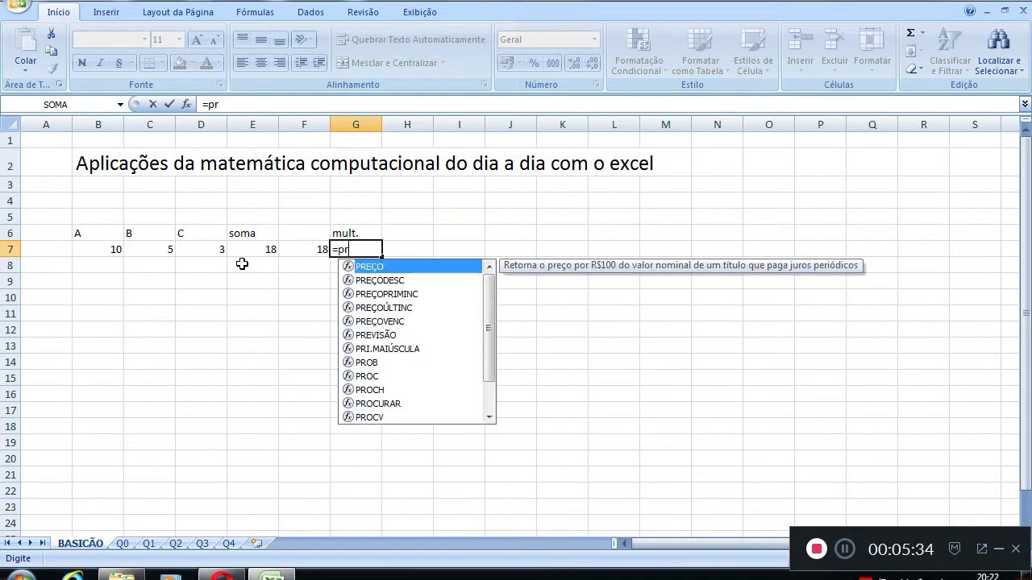
{"action": "type", "text": "odu"}
{"action": "key", "text": "BackSpace"}
{"action": "key", "text": "BackSpace"}
{"action": "type", "text": "d"}
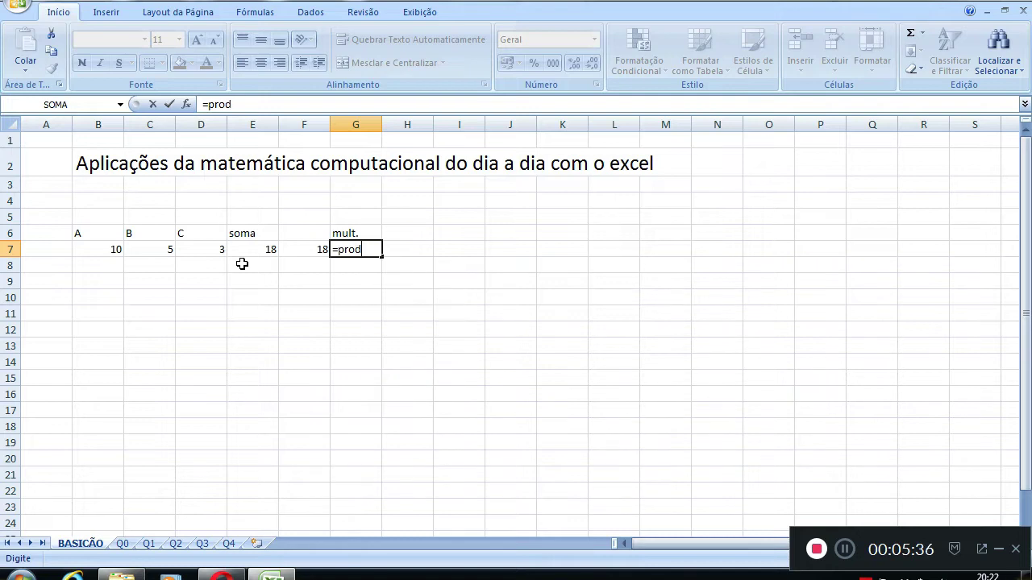
{"action": "key", "text": "BackSpace"}
{"action": "key", "text": "BackSpace"}
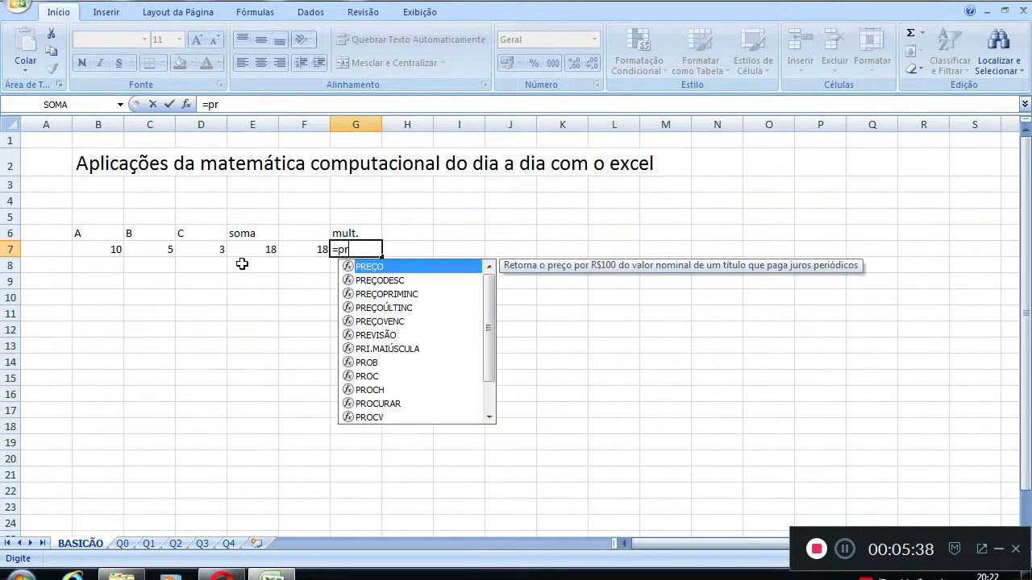
{"action": "key", "text": "BackSpace"}
{"action": "key", "text": "BackSpace"}
{"action": "type", "text": "mult"}
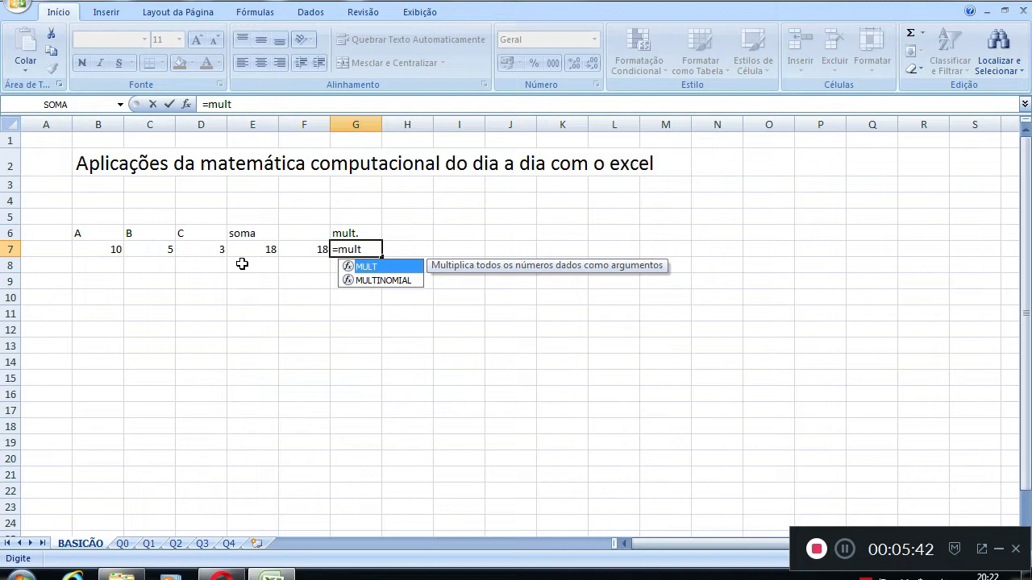
{"action": "type", "text": "("}
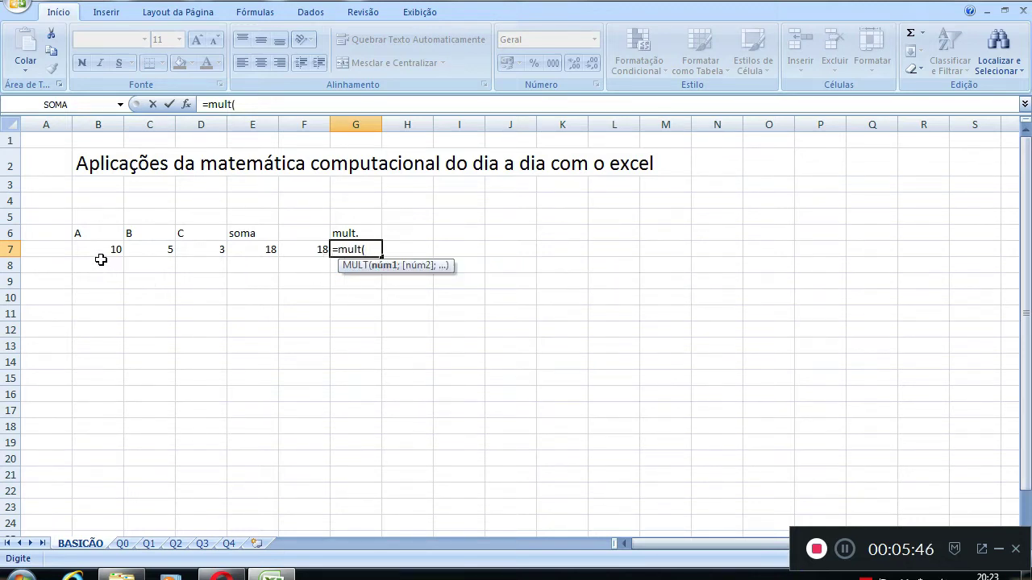
{"action": "left_click_drag", "start_coordinate": [100, 252], "coordinate": [203, 252]}
{"action": "type", "text": ")"}
{"action": "key", "text": "Return"}
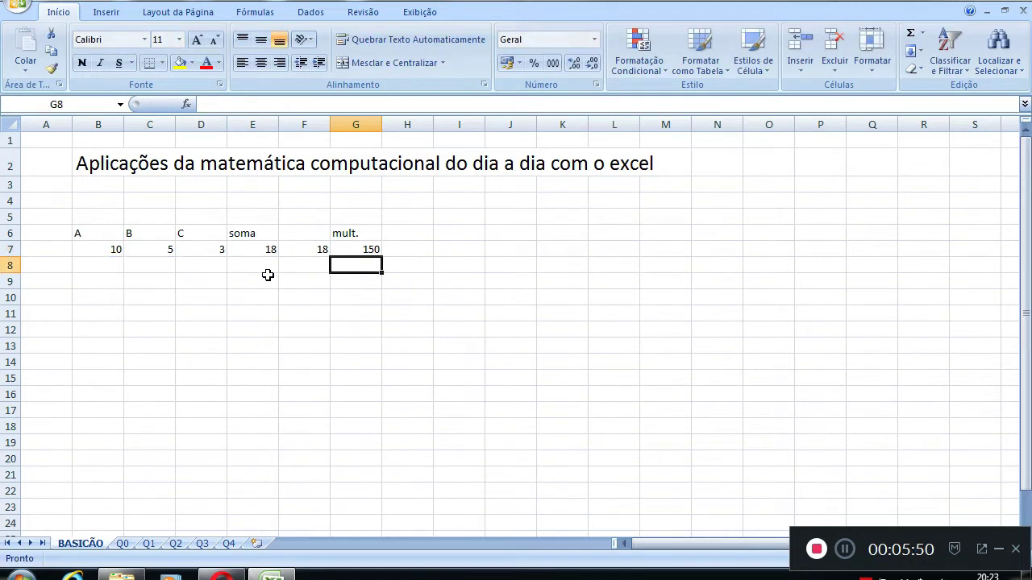
Add the header "média" in cell H6, next to the mult. header
{"action": "key", "text": "Up"}
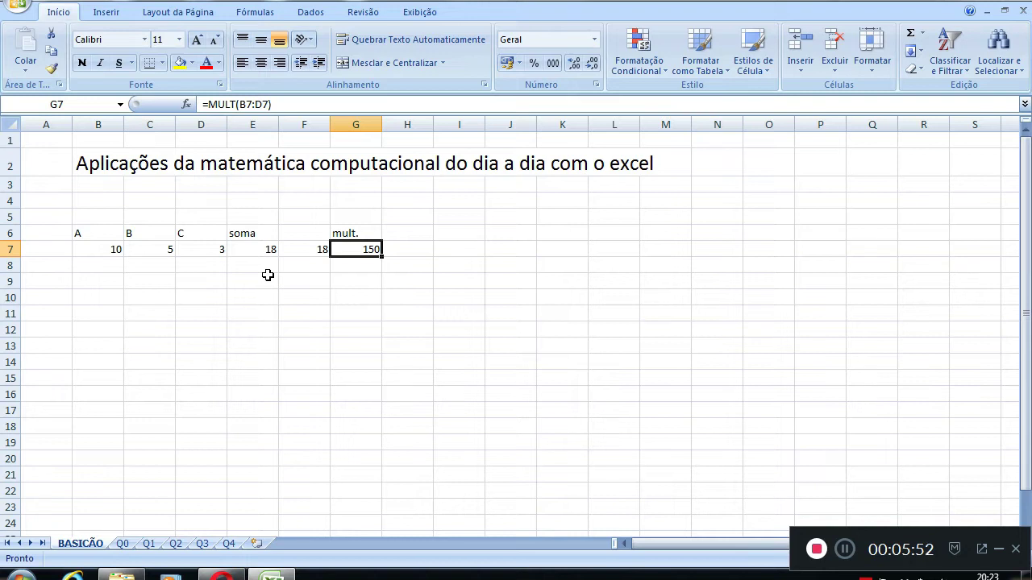
{"action": "key", "text": "Up"}
{"action": "key", "text": "Right"}
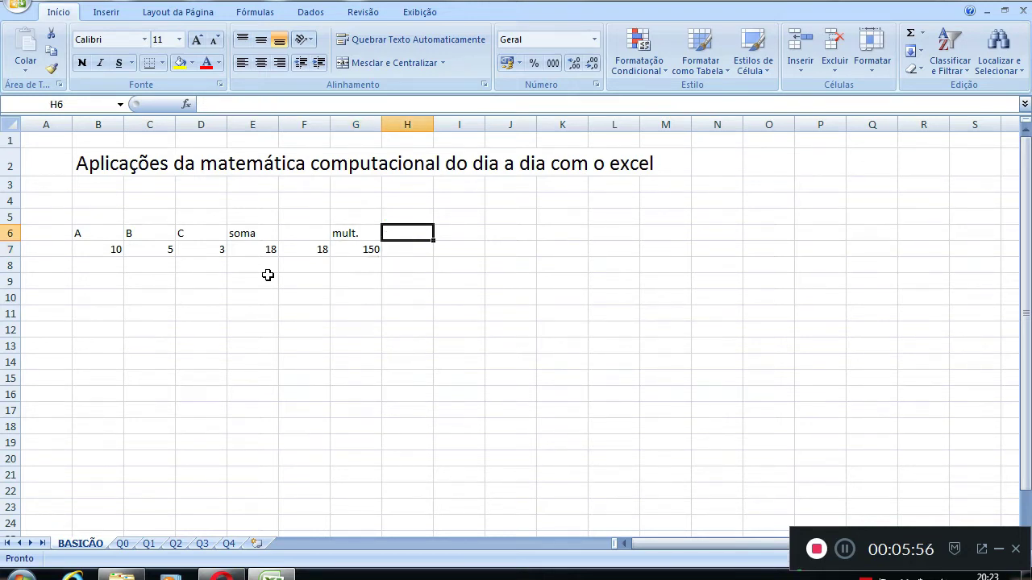
{"action": "key", "text": "Down"}
{"action": "key", "text": "Up"}
{"action": "type", "text": "média"}
{"action": "key", "text": "Return"}
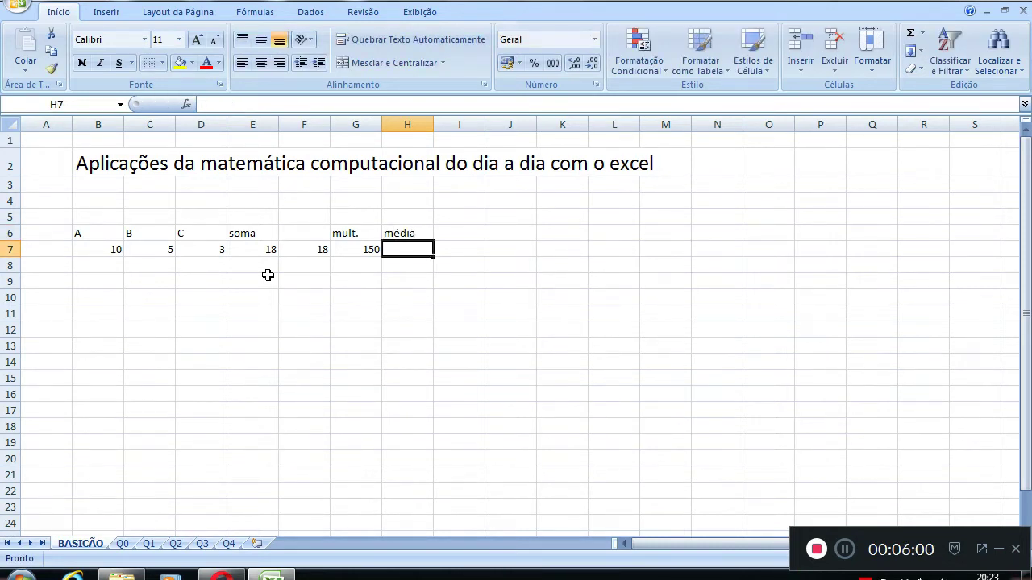
Average the three values in cell H7 with the function formula =MÉDIA(B7:D7)
{"action": "type", "text": "=méd"}
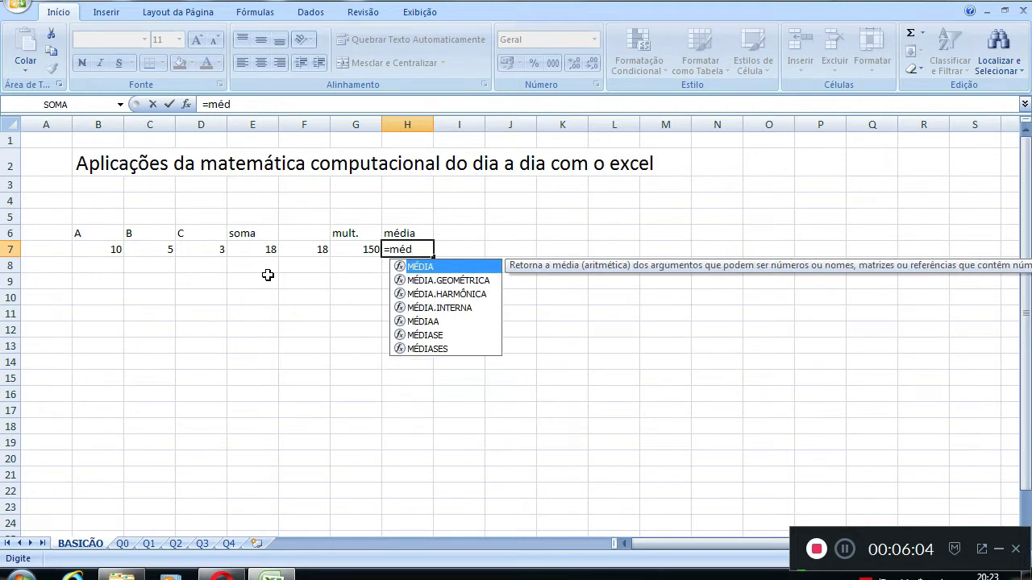
{"action": "key", "text": "Down"}
{"action": "key", "text": "Down"}
{"action": "key", "text": "Down"}
{"action": "key", "text": "Down"}
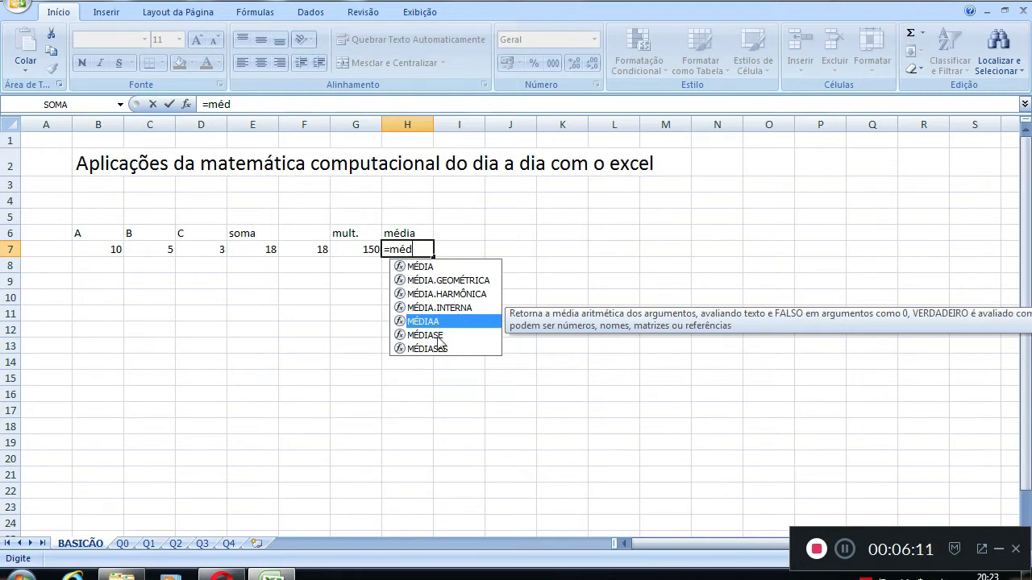
{"action": "left_click", "coordinate": [427, 266]}
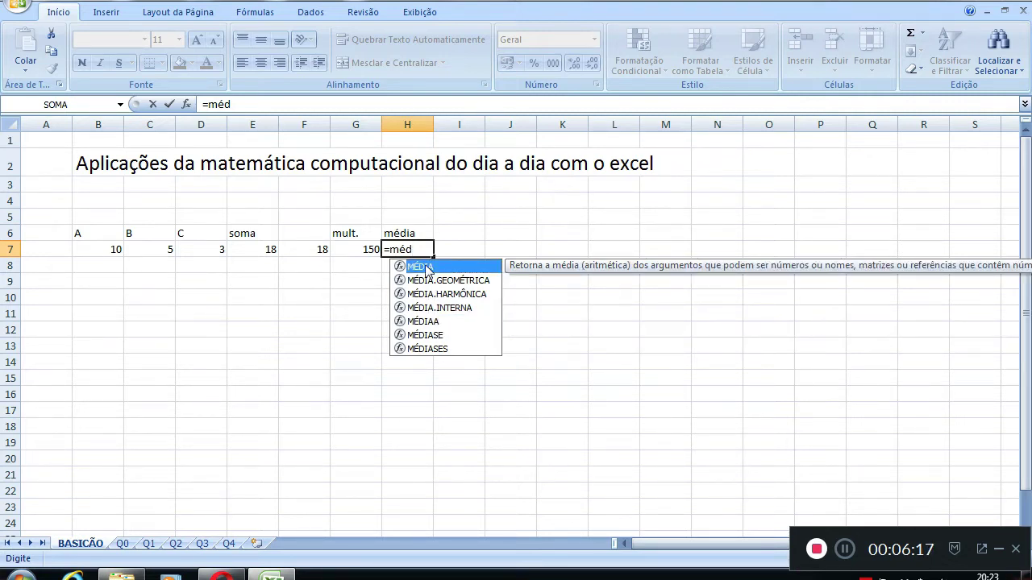
{"action": "double_click", "coordinate": [427, 266]}
{"action": "left_click", "coordinate": [117, 249]}
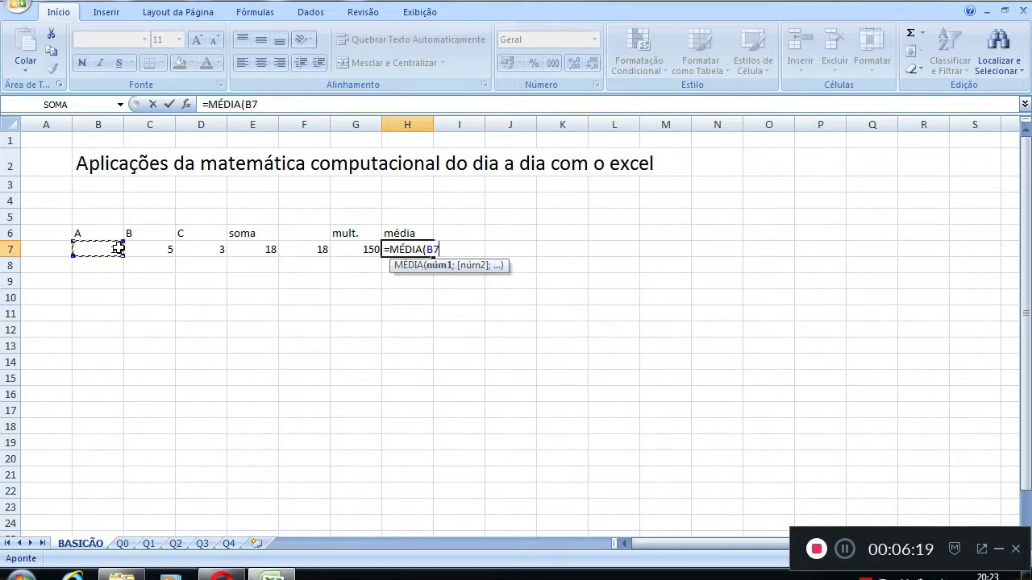
{"action": "left_click_drag", "start_coordinate": [118, 249], "coordinate": [208, 254]}
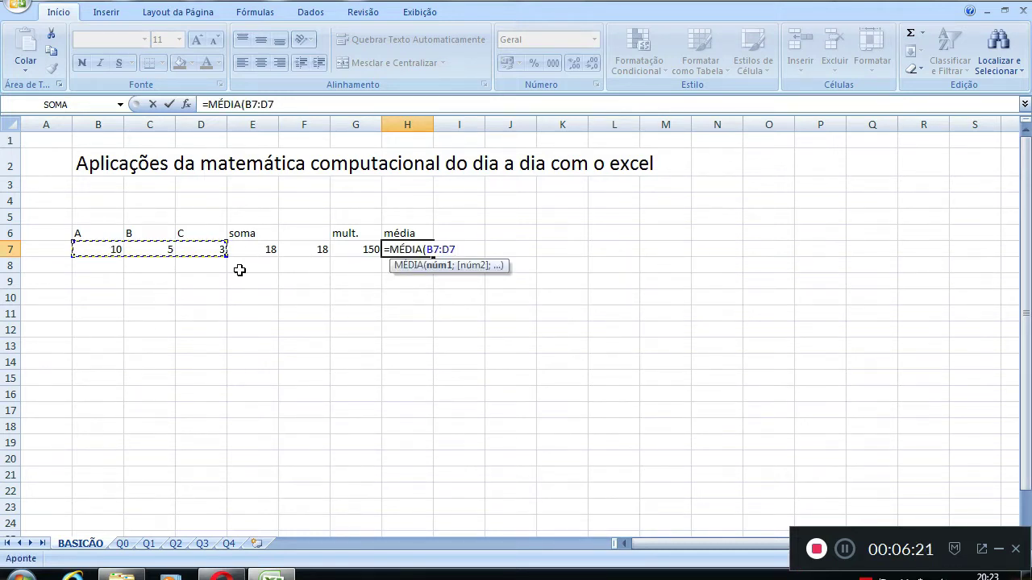
{"action": "type", "text": ")"}
{"action": "key", "text": "Return"}
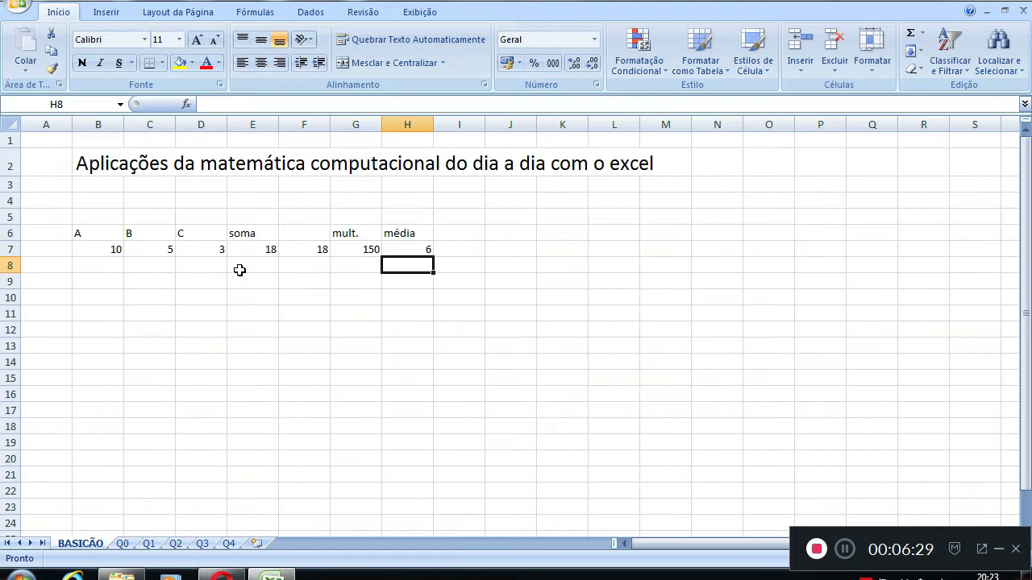
{"action": "key", "text": "Up"}
{"action": "key", "text": "Up"}
{"action": "key", "text": "Right"}
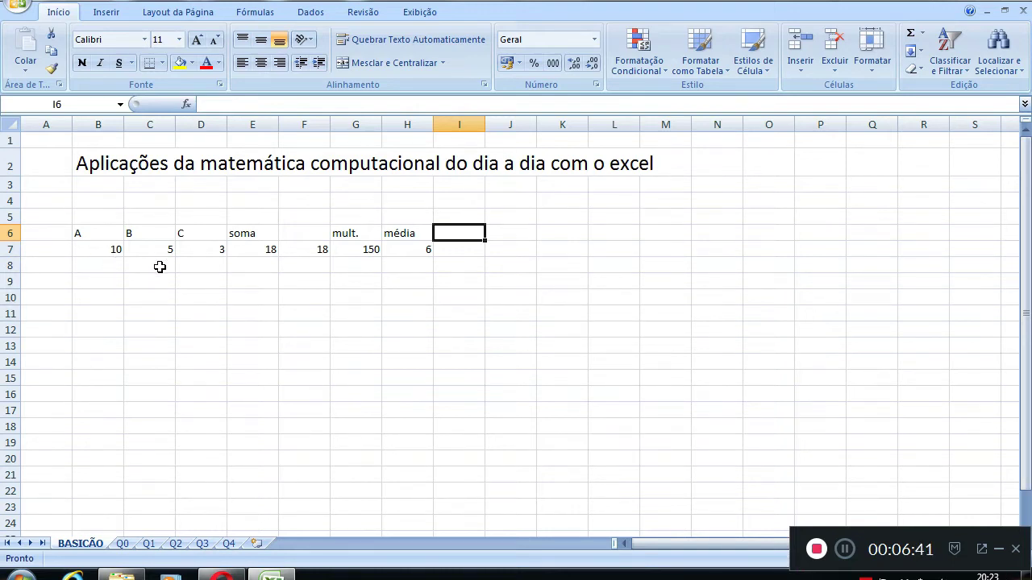
{"action": "left_click", "coordinate": [182, 300]}
{"action": "left_click", "coordinate": [96, 298]}
{"action": "left_click", "coordinate": [147, 297]}
{"action": "left_click", "coordinate": [198, 299]}
{"action": "left_click", "coordinate": [211, 278]}
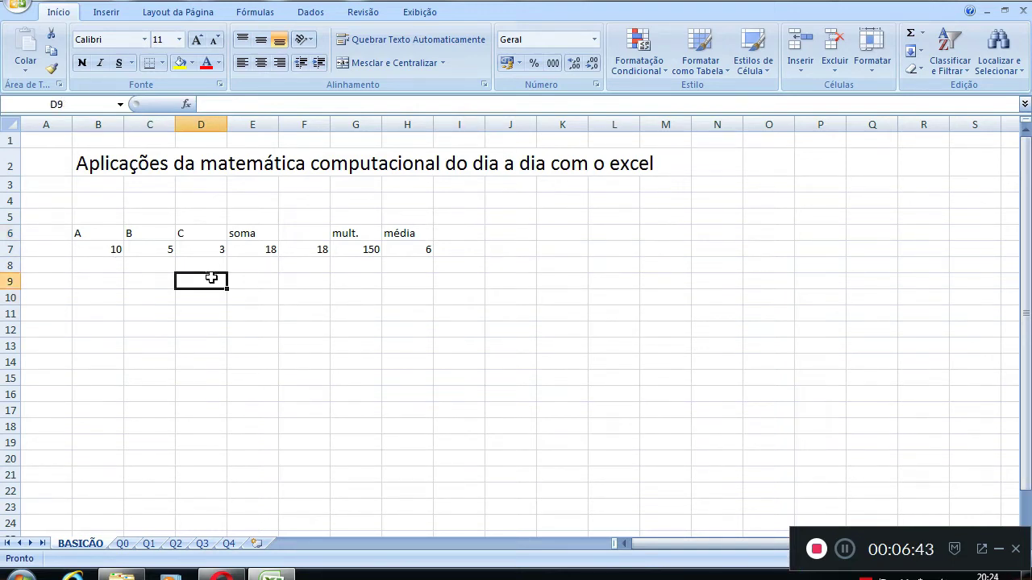
Review the A, B and C values and the sum, multiplication and average formulas in row 7
{"action": "left_click_drag", "start_coordinate": [90, 238], "coordinate": [228, 255]}
{"action": "left_click", "coordinate": [256, 252]}
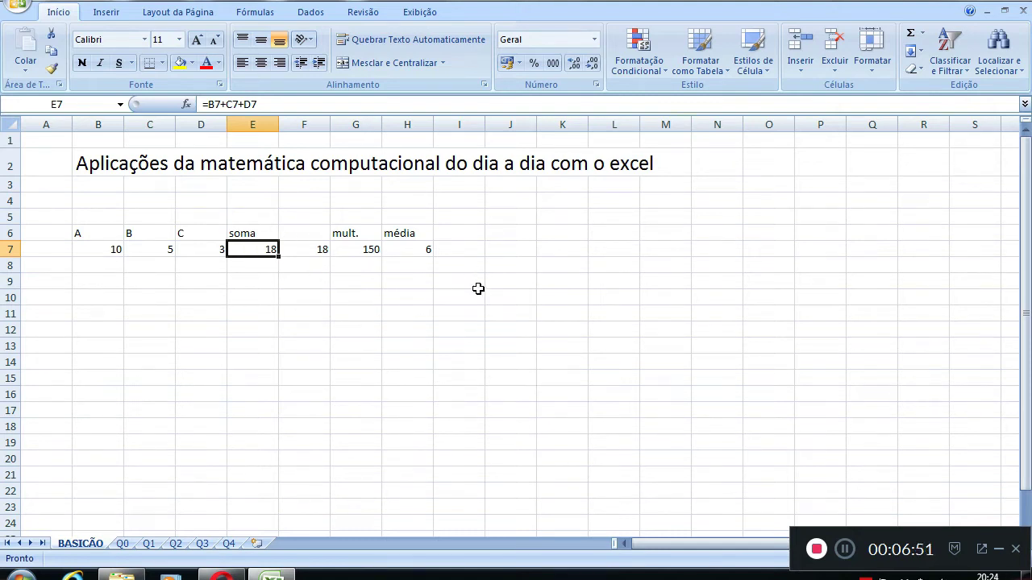
{"action": "key", "text": "Right"}
{"action": "key", "text": "Right"}
{"action": "key", "text": "Right"}
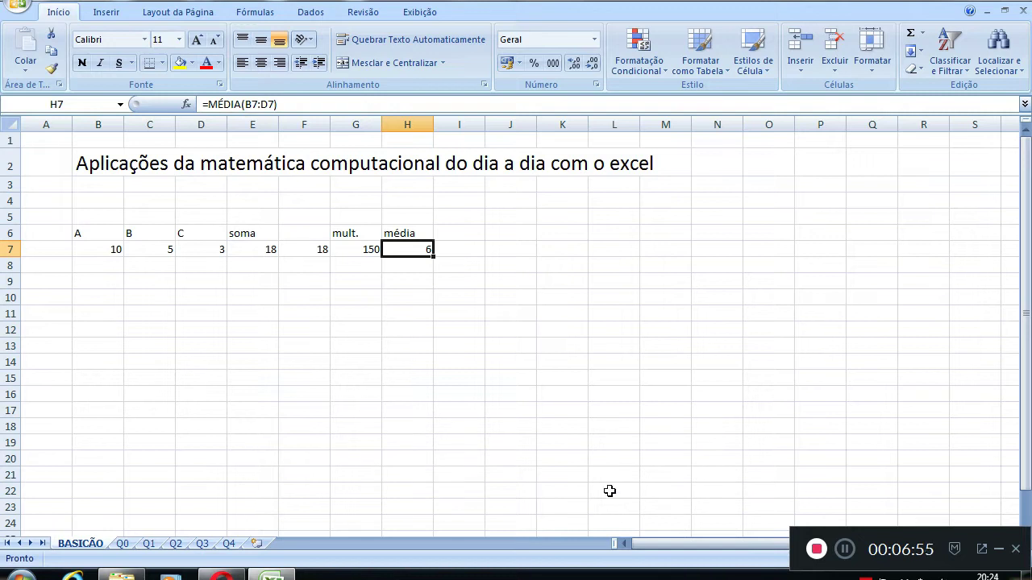
{"action": "left_click", "coordinate": [64, 357]}
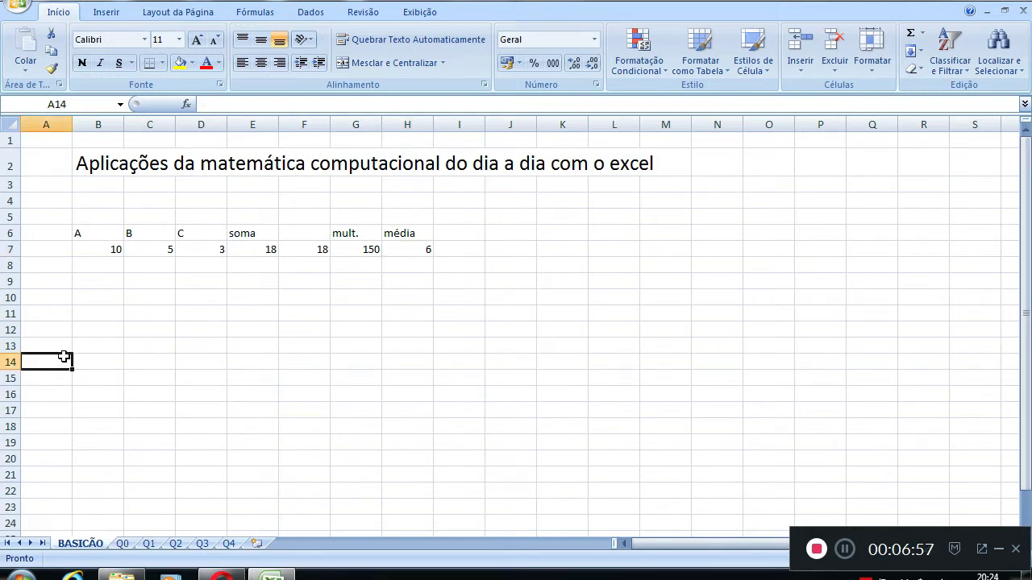
On sheet Q0, enter the headers PRODUTOS in C6 and CUSTO in D6, and fit column C to its text
{"action": "left_click", "coordinate": [122, 543]}
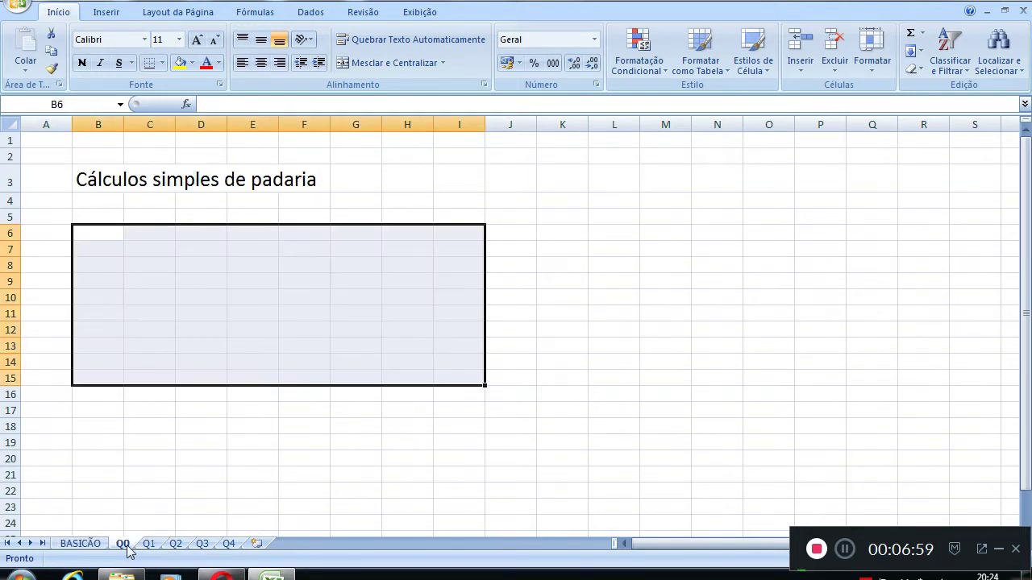
{"action": "left_click", "coordinate": [97, 215]}
{"action": "left_click", "coordinate": [148, 233]}
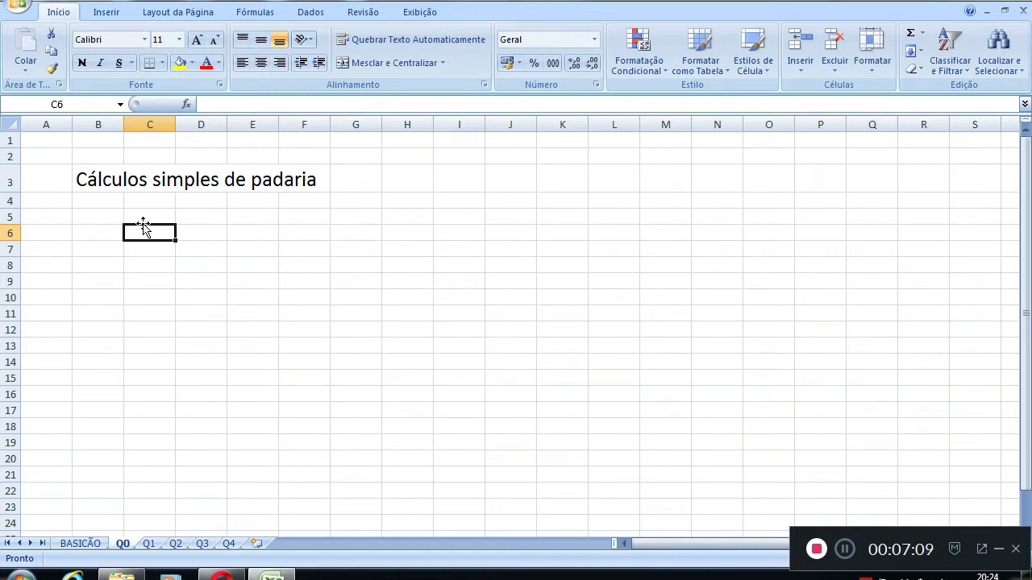
{"action": "type", "text": "MPRODUTOS"}
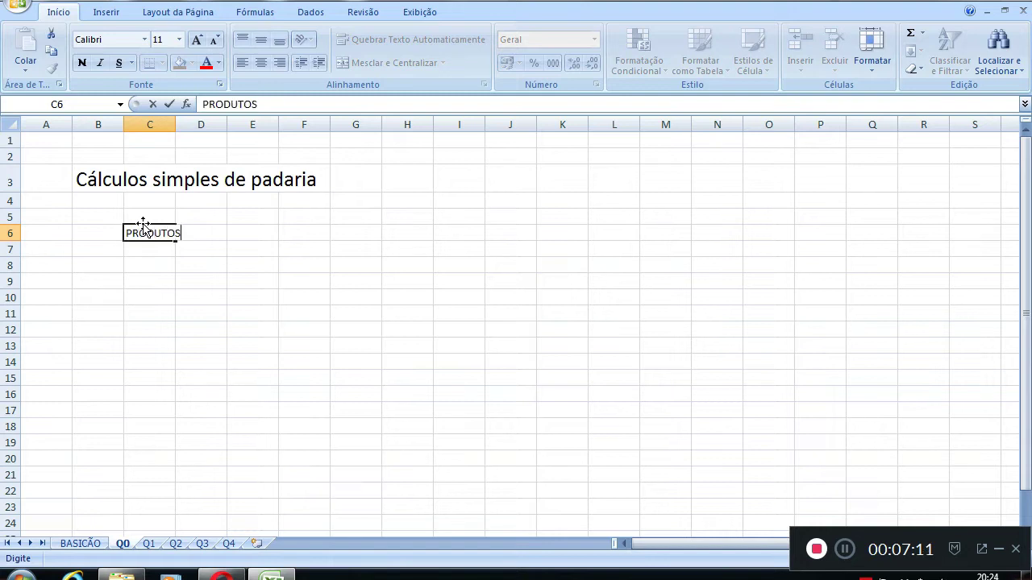
{"action": "key", "text": "Tab"}
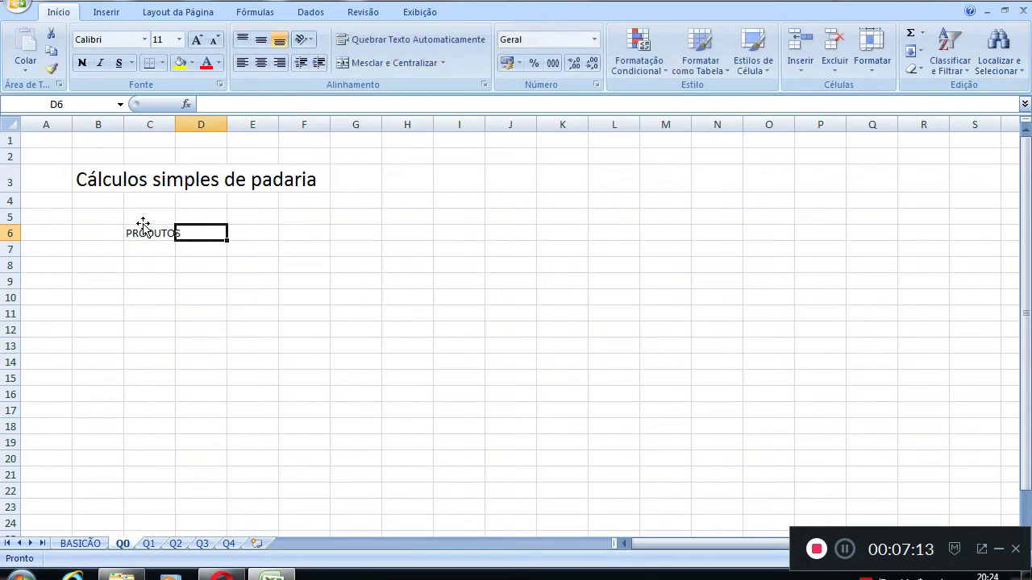
{"action": "type", "text": "CUSTO"}
{"action": "key", "text": "Return"}
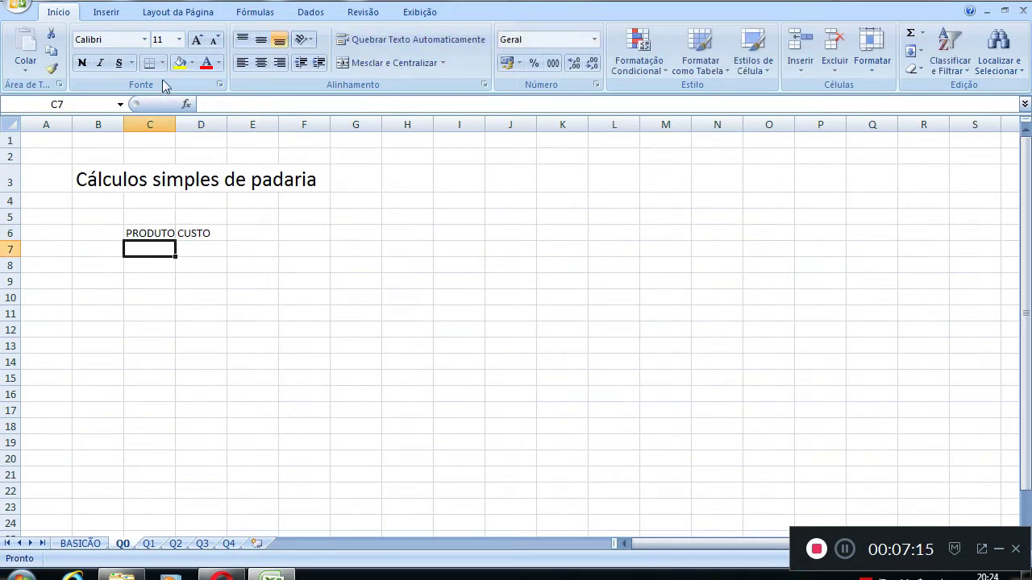
{"action": "double_click", "coordinate": [175, 118]}
Extend the header in D6 to "CUSTO UNI." and widen column D to fit it
{"action": "left_click", "coordinate": [220, 255]}
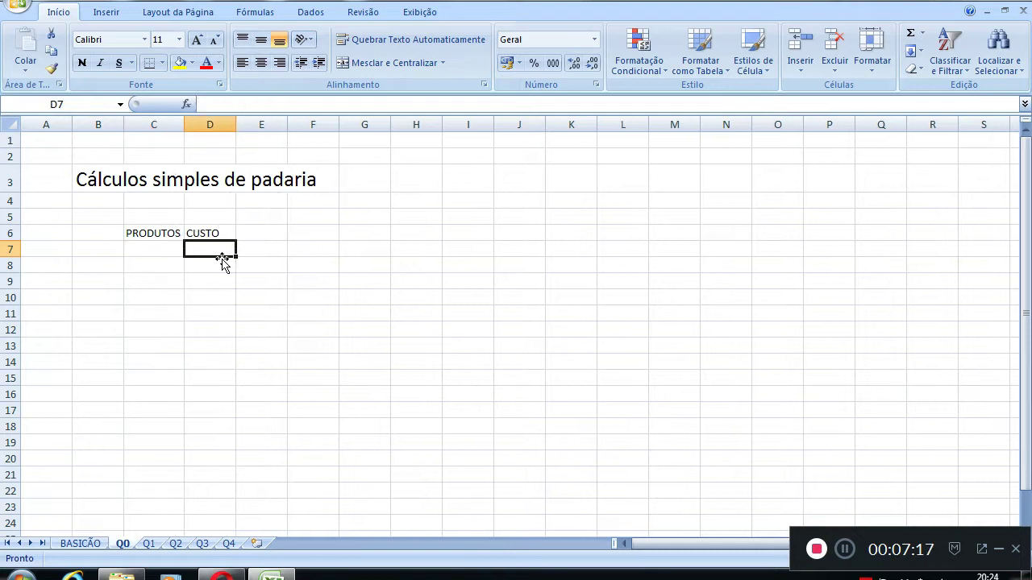
{"action": "left_click", "coordinate": [217, 233]}
{"action": "left_click", "coordinate": [262, 104]}
{"action": "type", "text": "UN"}
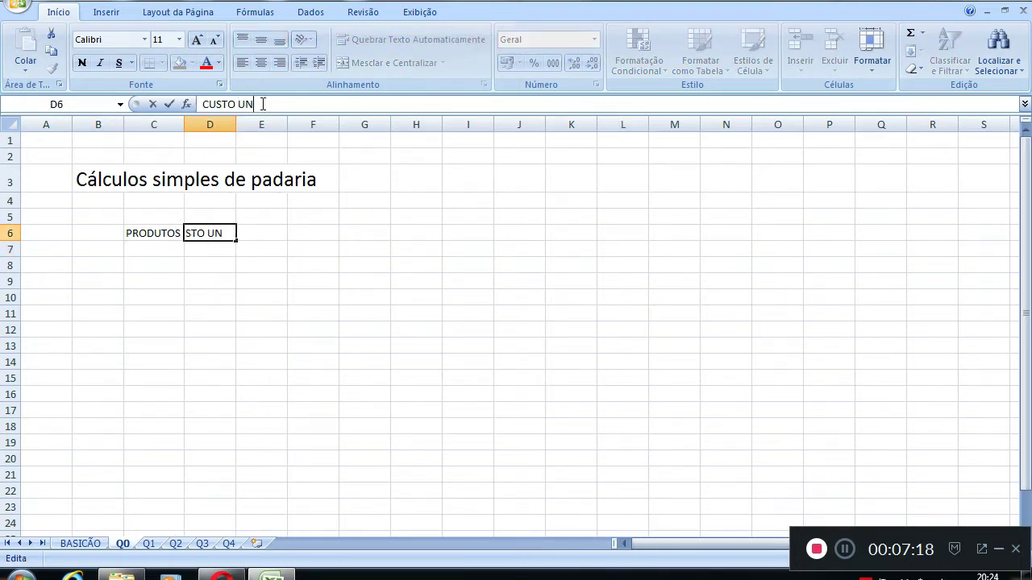
{"action": "type", "text": "I."}
{"action": "key", "text": "Return"}
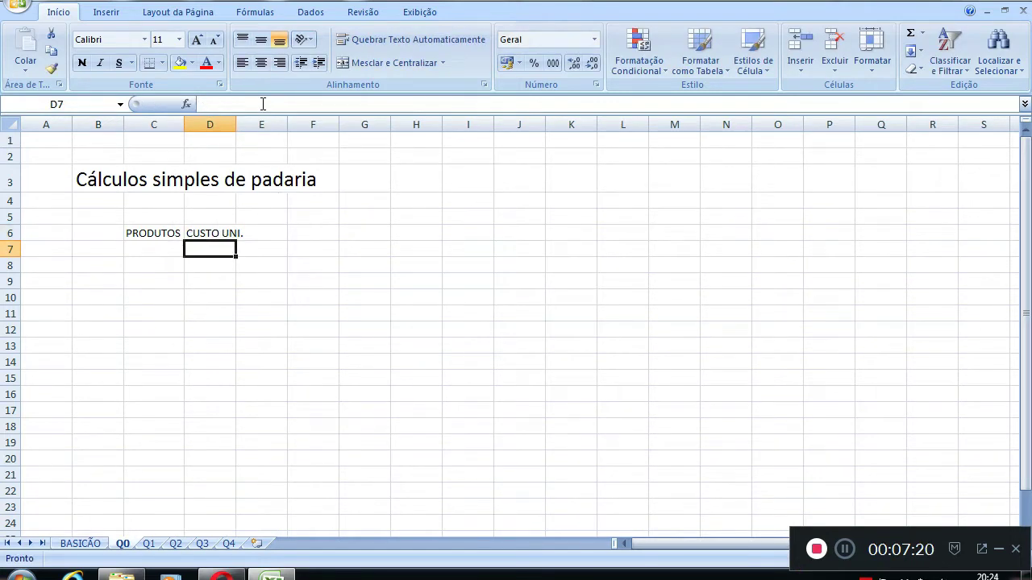
{"action": "left_click", "coordinate": [224, 234]}
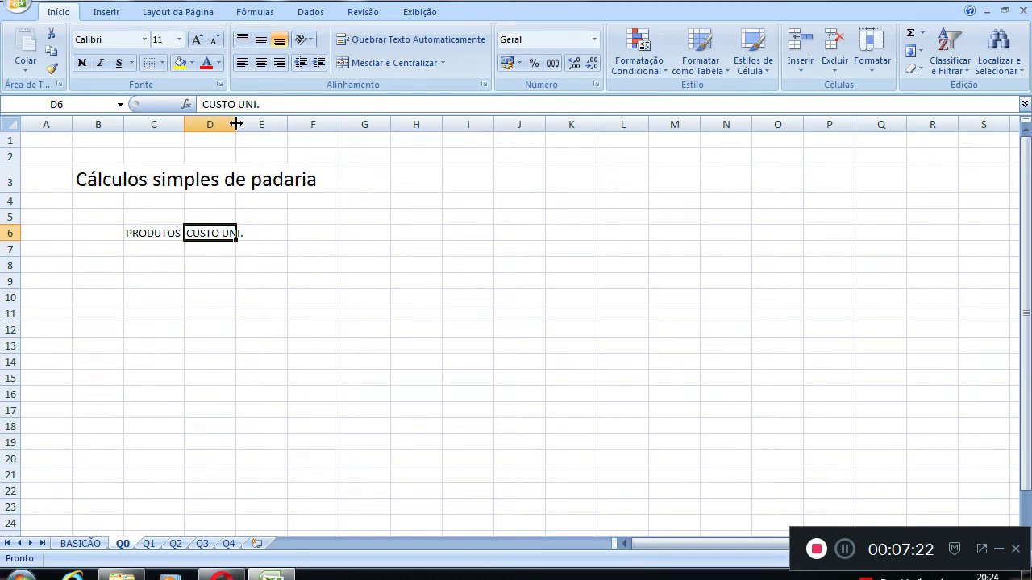
{"action": "left_click_drag", "start_coordinate": [237, 123], "coordinate": [248, 123]}
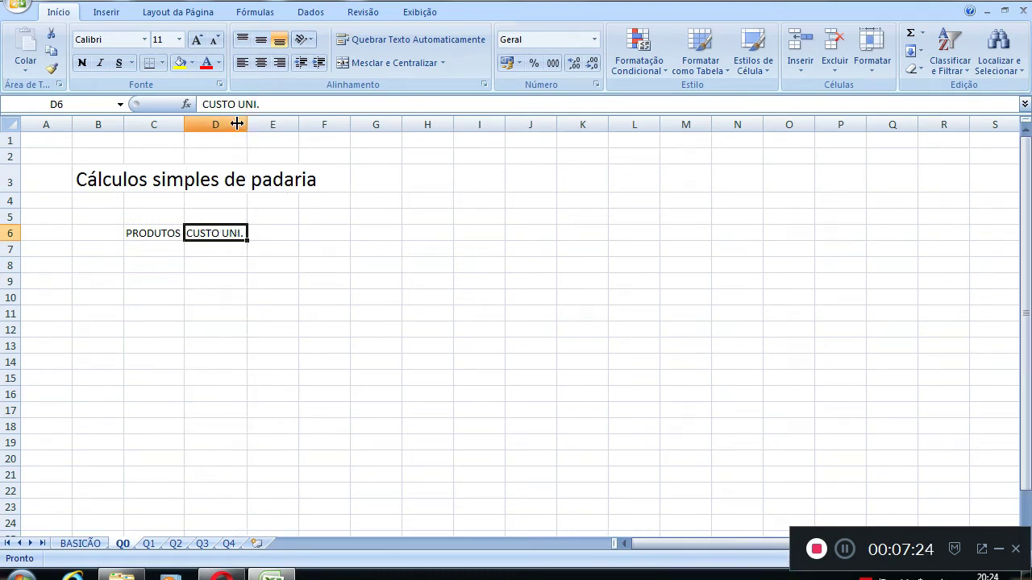
Add the header "CUSTO" in cell E6, next to the unit cost header
{"action": "left_click", "coordinate": [282, 240]}
{"action": "type", "text": "CUS"}
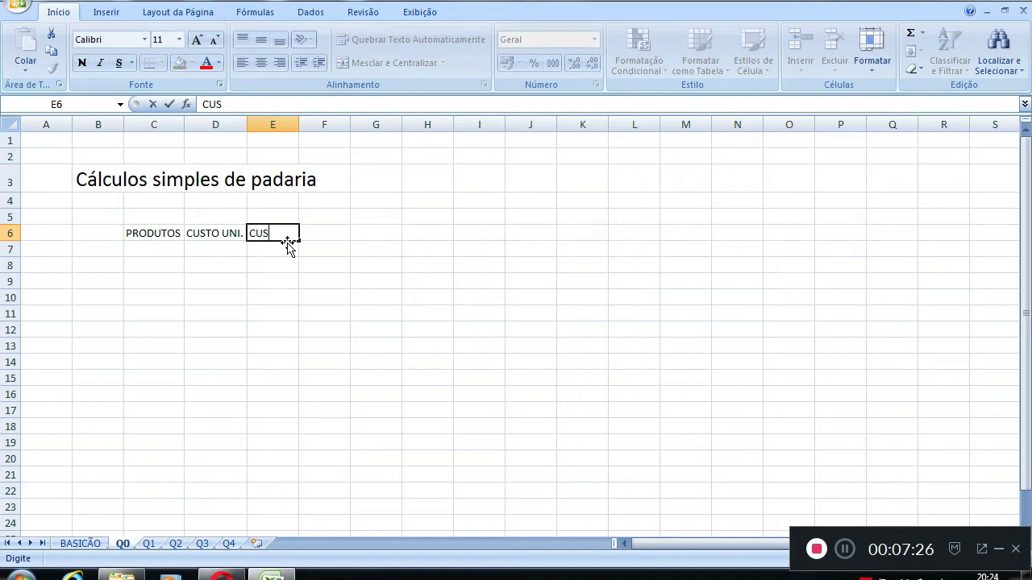
{"action": "type", "text": "TO TOA"}
{"action": "key", "text": "Return"}
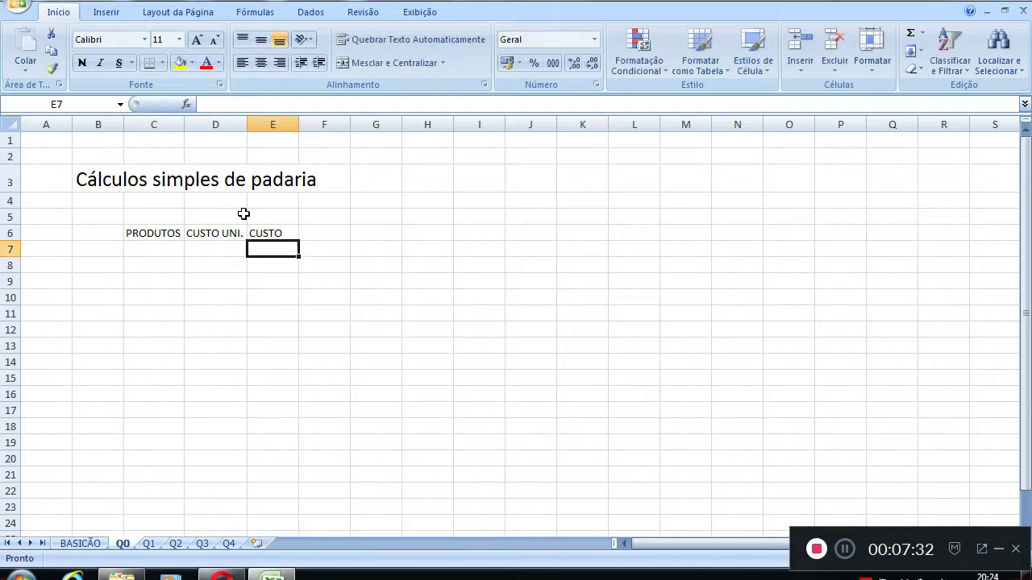
Enter MANGA in cell C7 as the first product under the PRODUTOS header
{"action": "left_click", "coordinate": [165, 262]}
{"action": "left_click", "coordinate": [154, 247]}
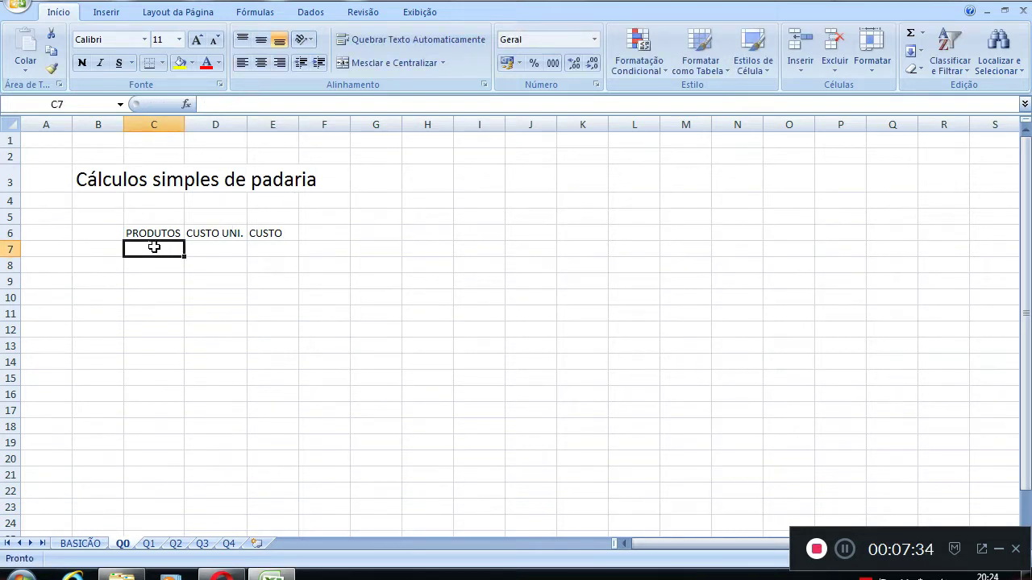
{"action": "type", "text": "MANGA"}
{"action": "key", "text": "Return"}
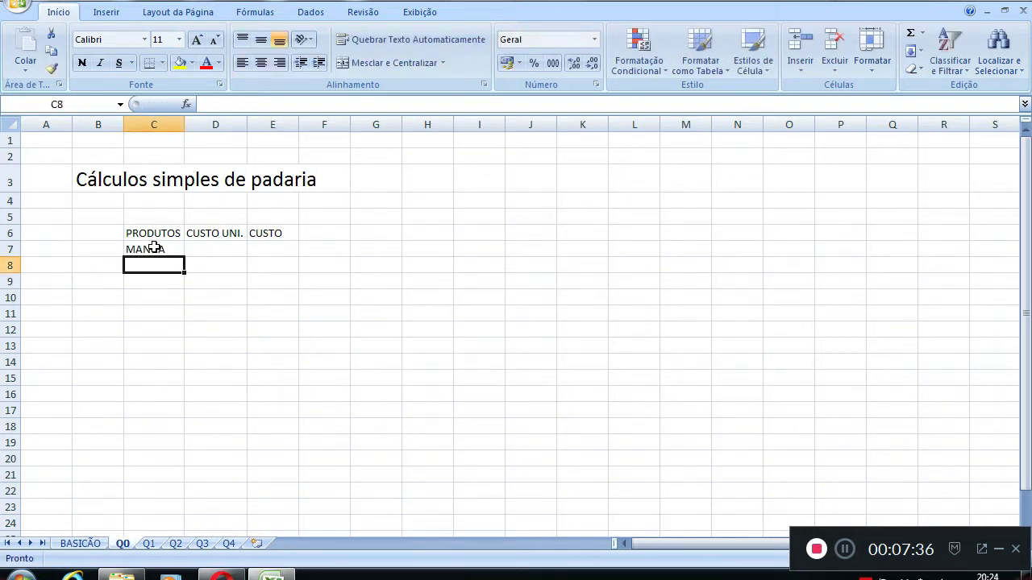
Add the products FEIJÃO, PÃO, ARROZ and GUARANÁ in cells C8 to C11 below MANGA
{"action": "type", "text": "FEIJÃO"}
{"action": "key", "text": "Return"}
{"action": "type", "text": "PÃO"}
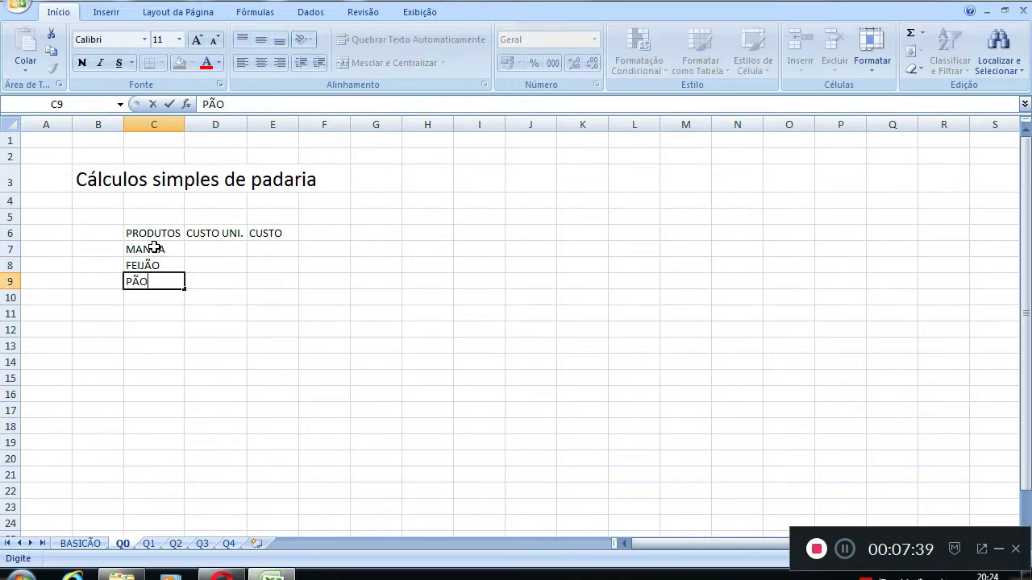
{"action": "key", "text": "Return"}
{"action": "type", "text": "ARROZ"}
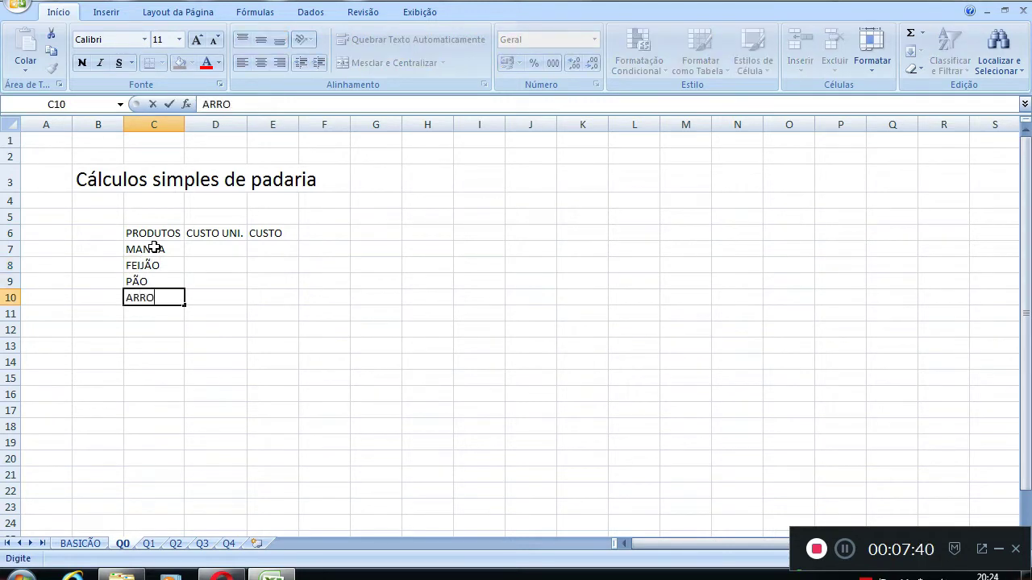
{"action": "key", "text": "Return"}
{"action": "type", "text": "GUARNA"}
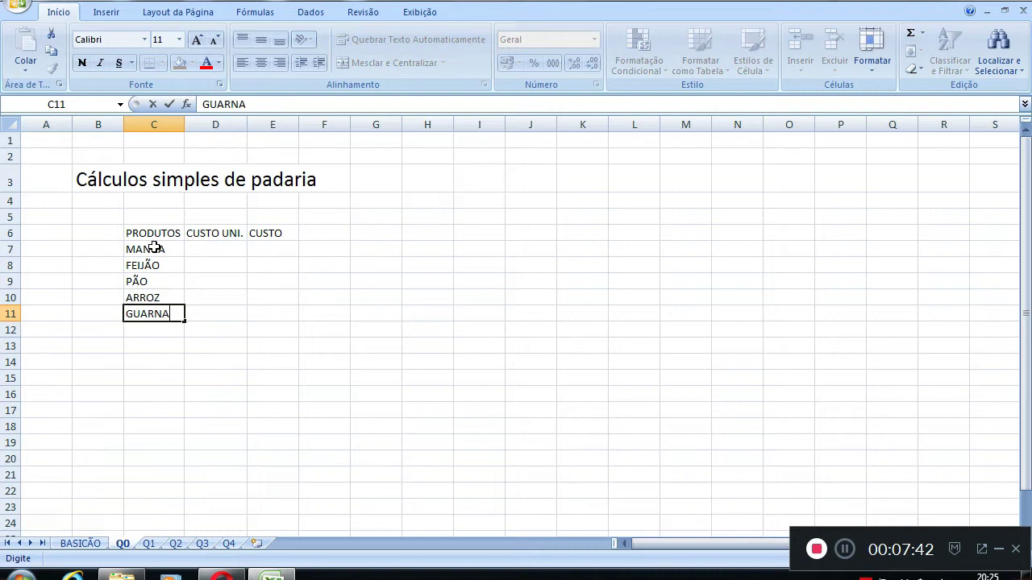
{"action": "key", "text": "Return"}
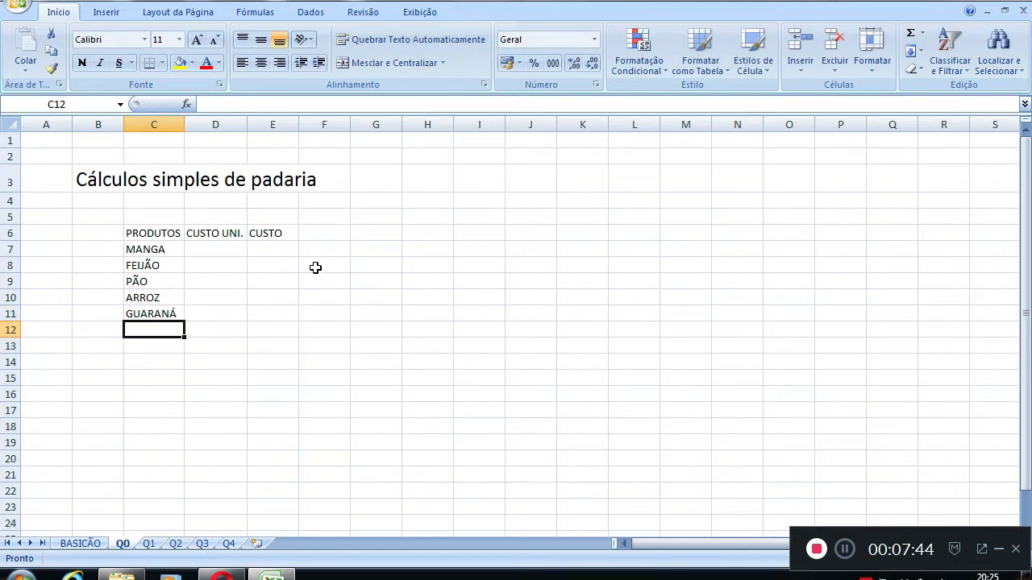
Format cells D7:E11 as currency (Moeda) with the R$ symbol and 2 decimal places
{"action": "left_click", "coordinate": [236, 256]}
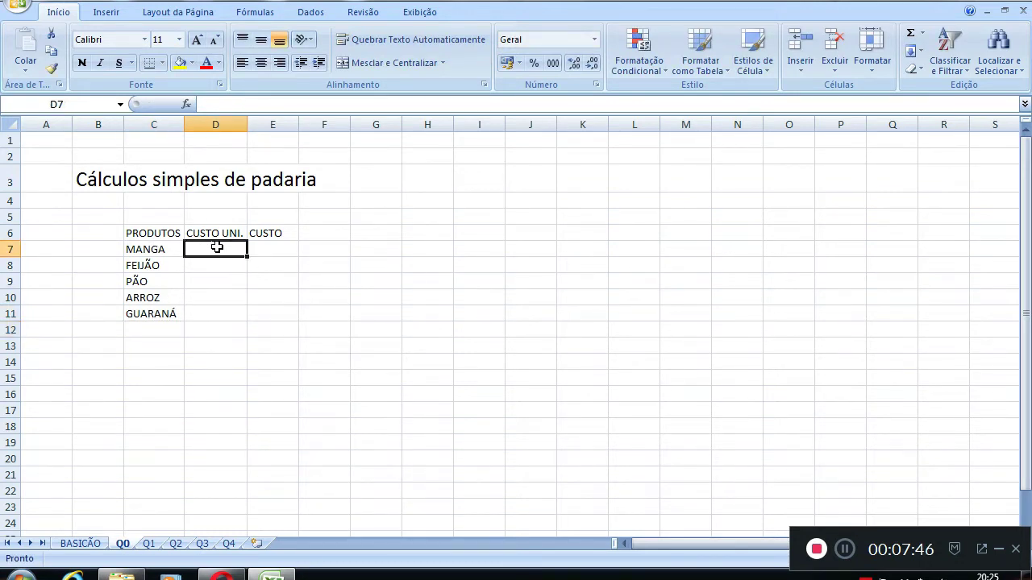
{"action": "left_click_drag", "start_coordinate": [216, 247], "coordinate": [265, 311]}
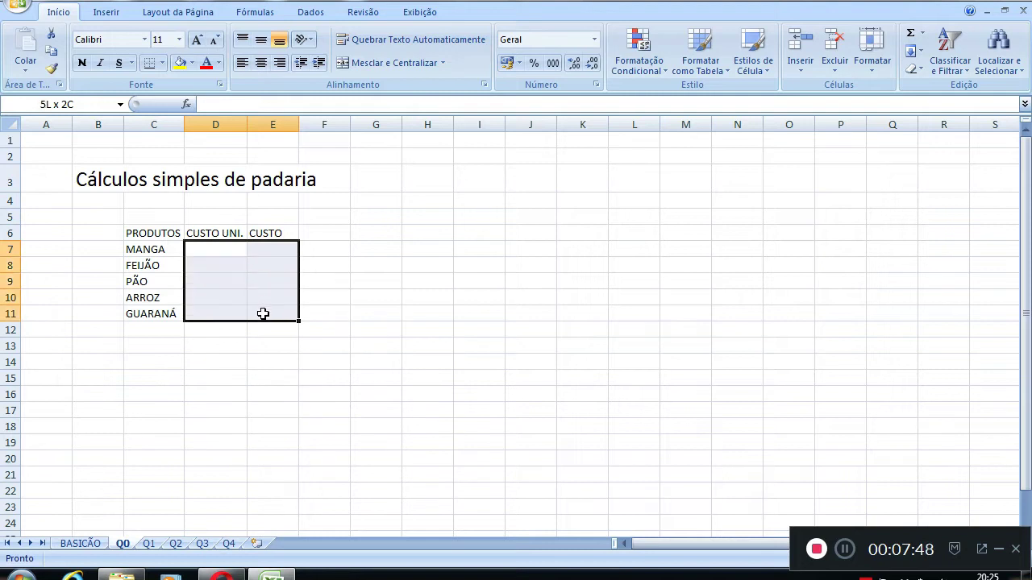
{"action": "right_click", "coordinate": [222, 253]}
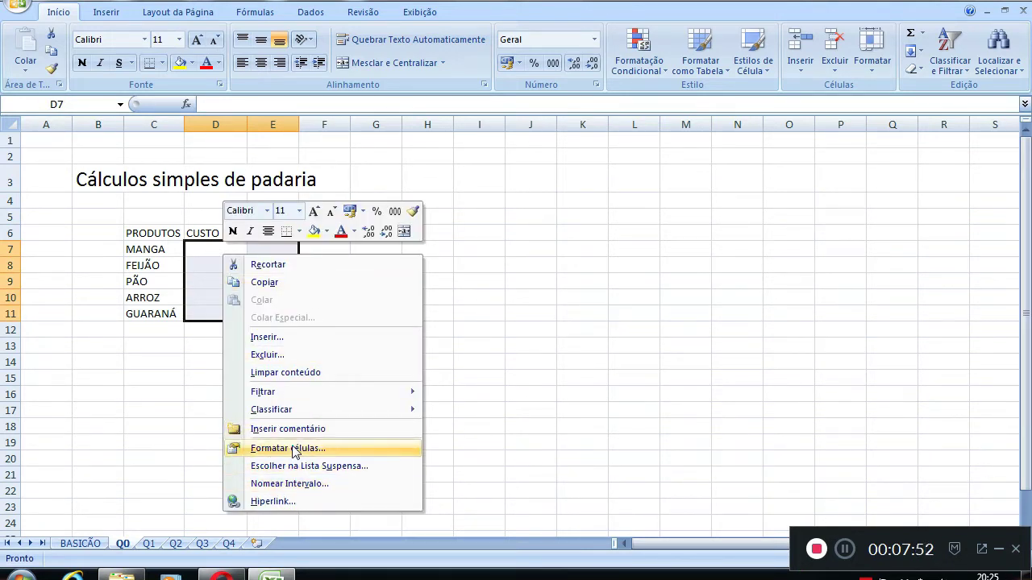
{"action": "left_click_drag", "start_coordinate": [211, 251], "coordinate": [277, 315]}
{"action": "right_click", "coordinate": [210, 265]}
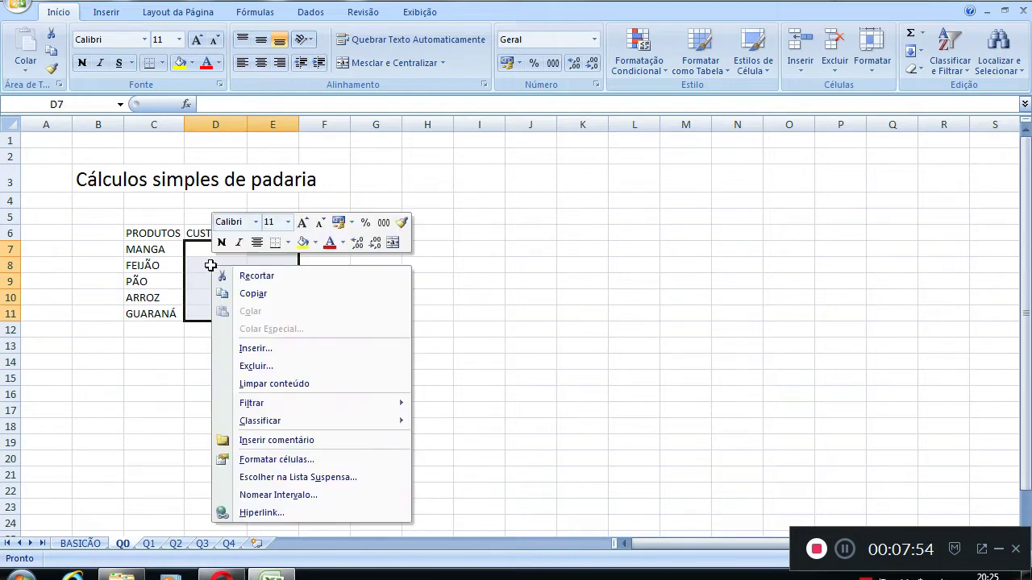
{"action": "left_click", "coordinate": [419, 429]}
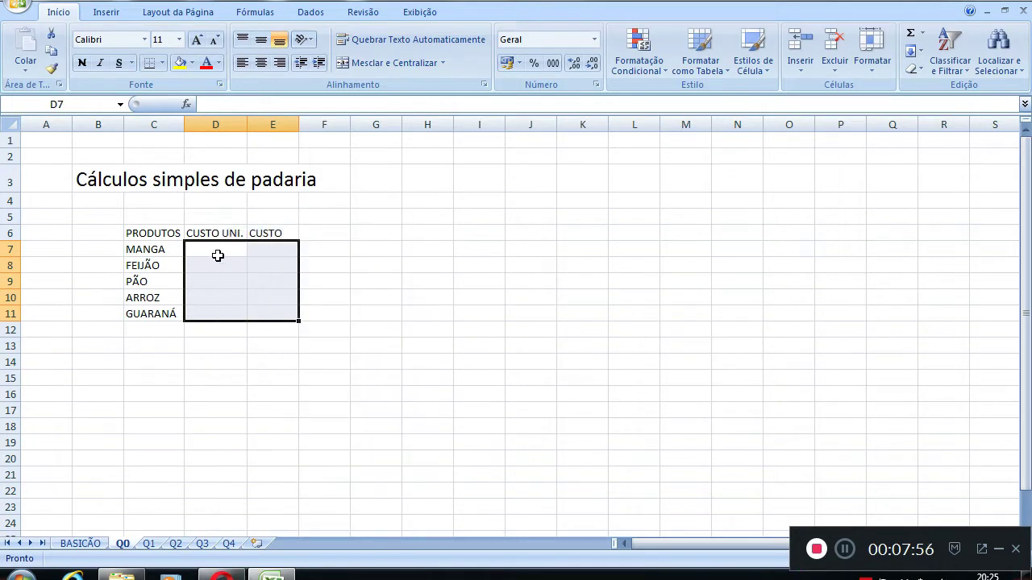
{"action": "key", "text": "ctrl+1"}
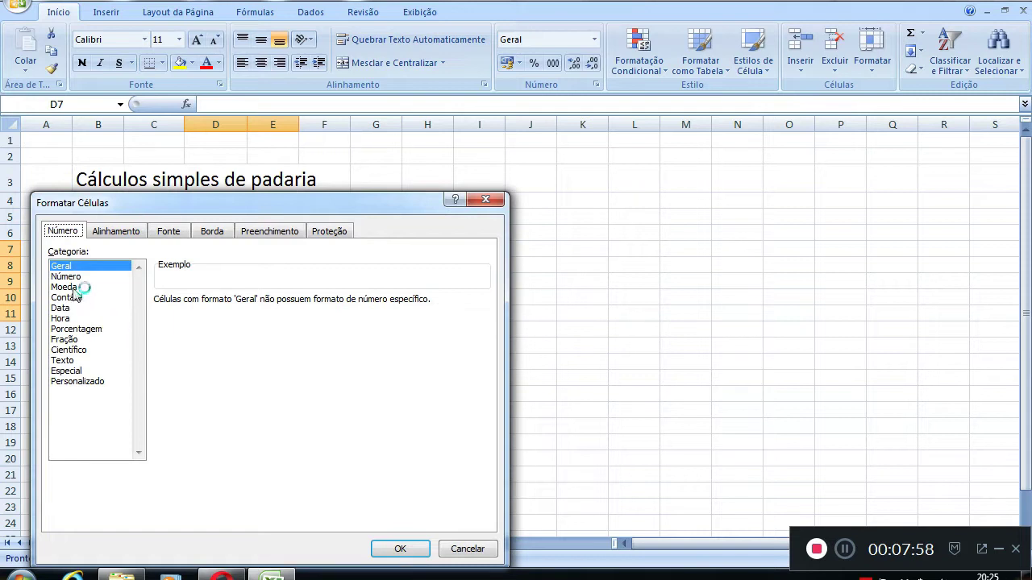
{"action": "left_click", "coordinate": [69, 276]}
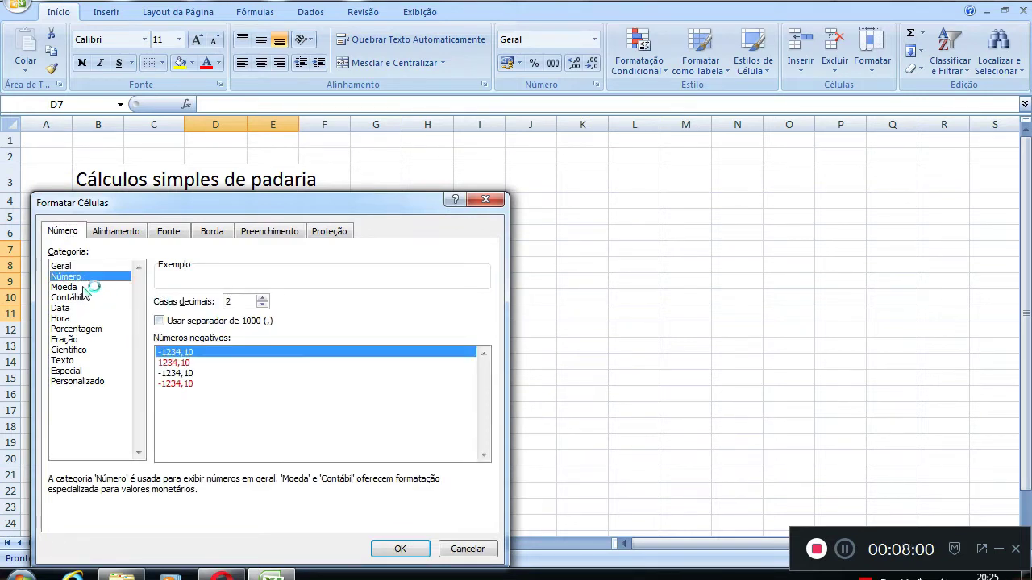
{"action": "left_click", "coordinate": [83, 288]}
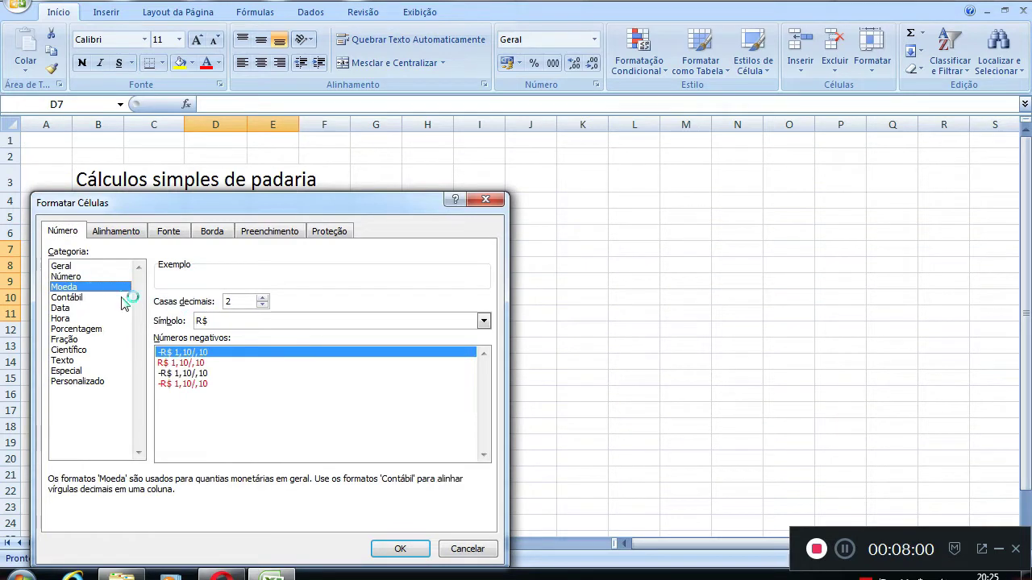
{"action": "left_click", "coordinate": [396, 551]}
Enter 3,0 in D7 as the unit cost of MANGA and select the cost cells D7:E11
{"action": "left_click", "coordinate": [216, 250]}
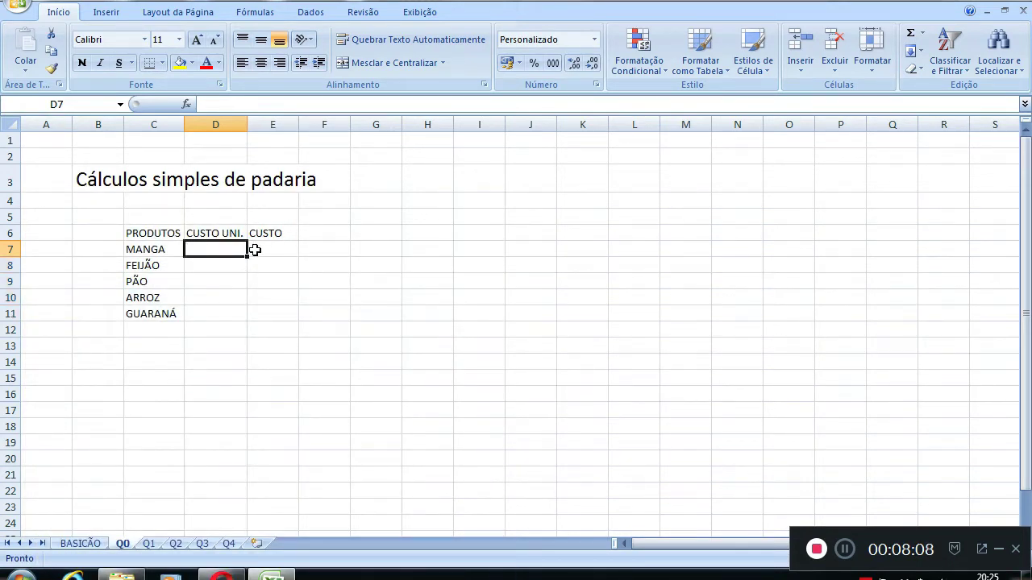
{"action": "type", "text": "3"}
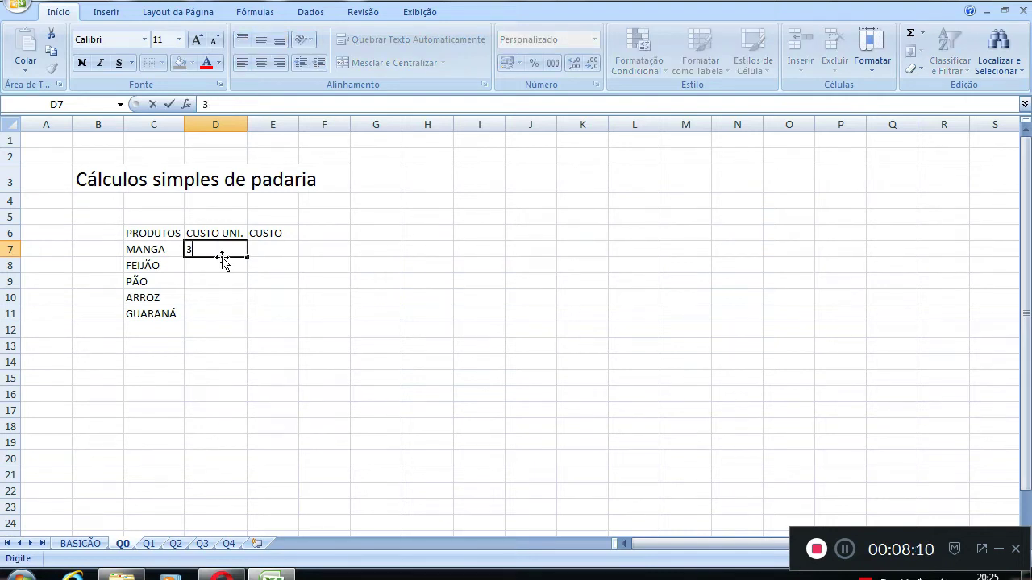
{"action": "type", "text": ",0"}
{"action": "key", "text": "Return"}
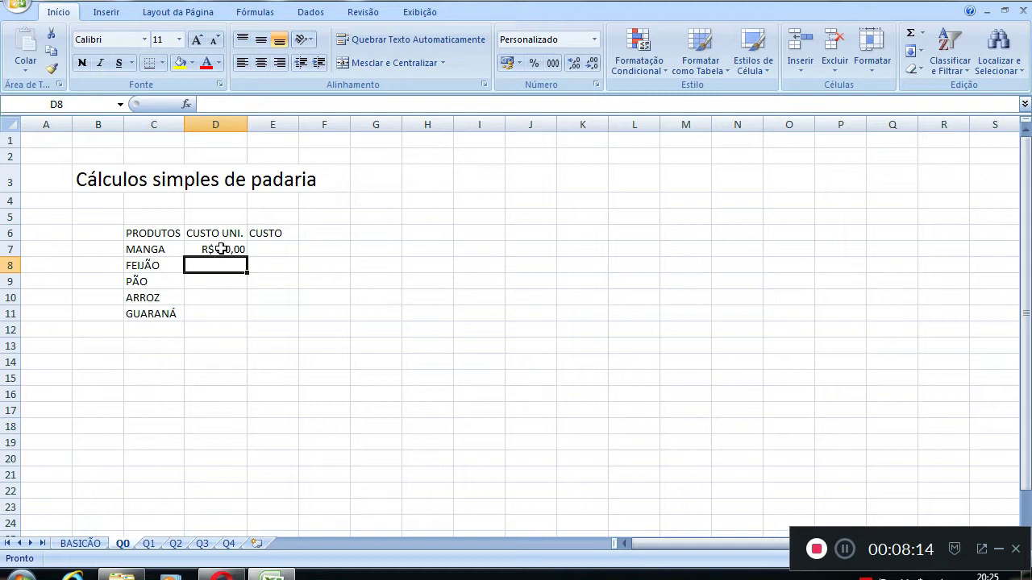
{"action": "left_click_drag", "start_coordinate": [234, 250], "coordinate": [266, 319]}
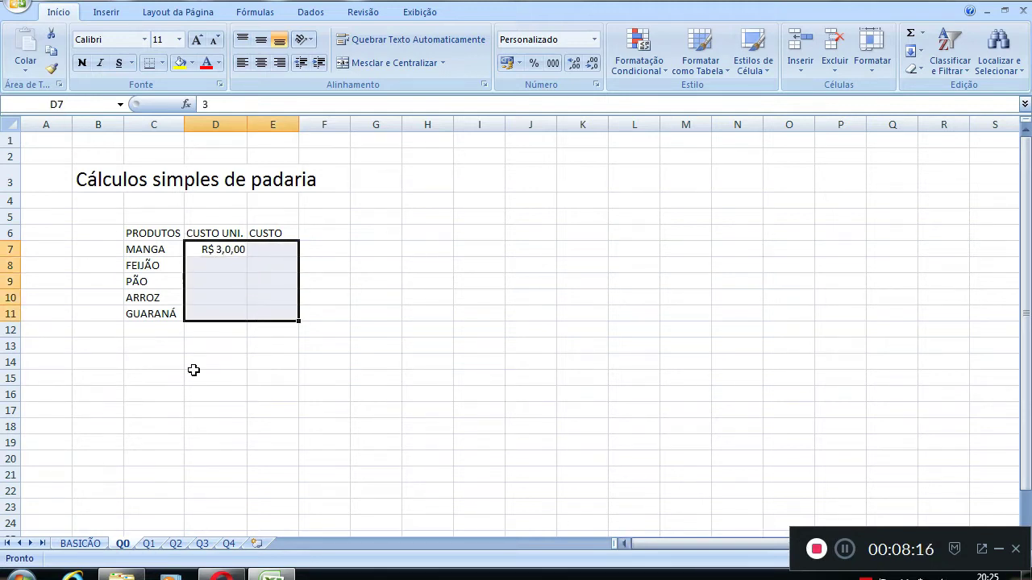
{"action": "left_click", "coordinate": [844, 549]}
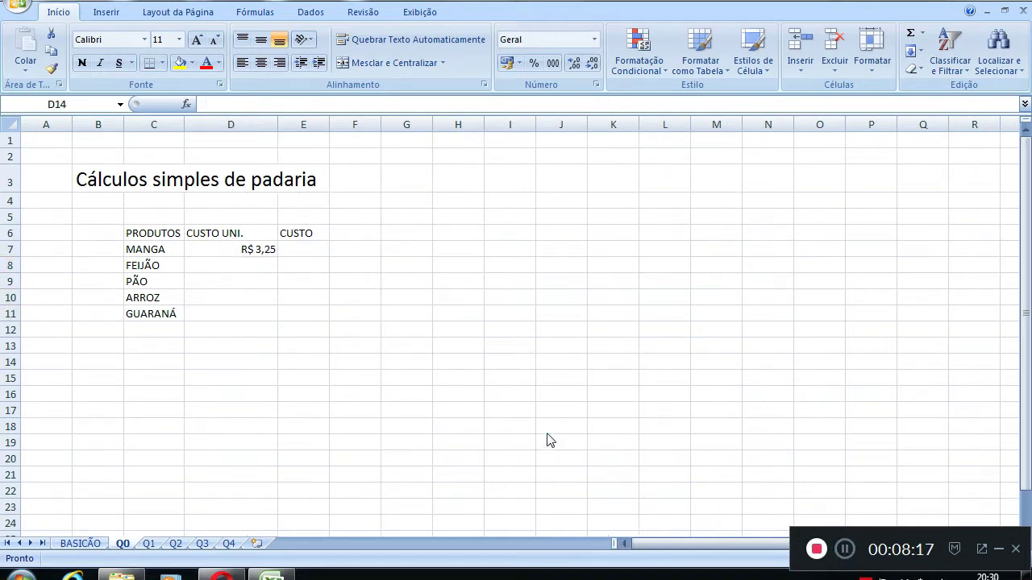
Check which custom number format is applied to the MANGA unit cost in D7
{"action": "left_click", "coordinate": [243, 253]}
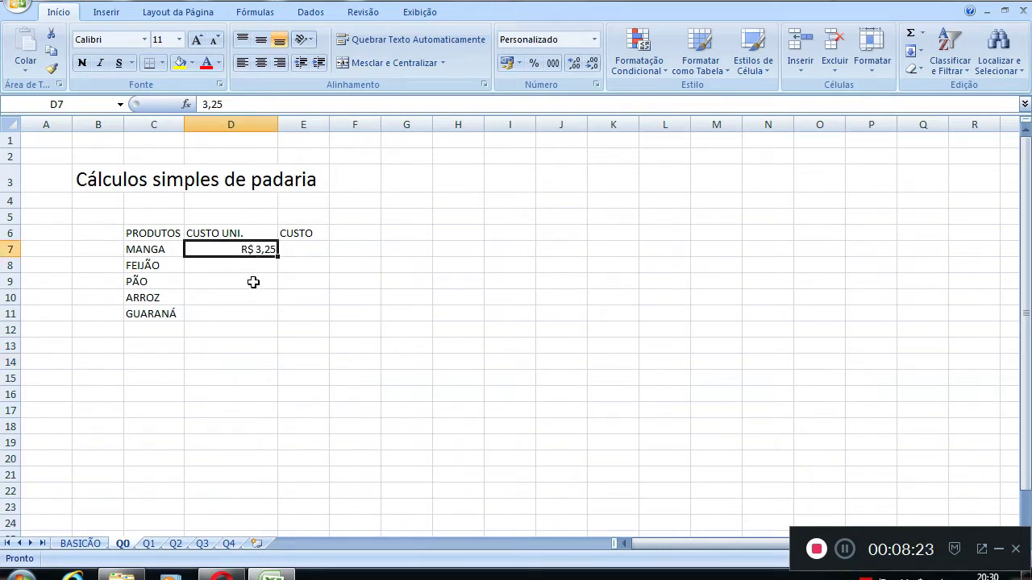
{"action": "right_click", "coordinate": [245, 256]}
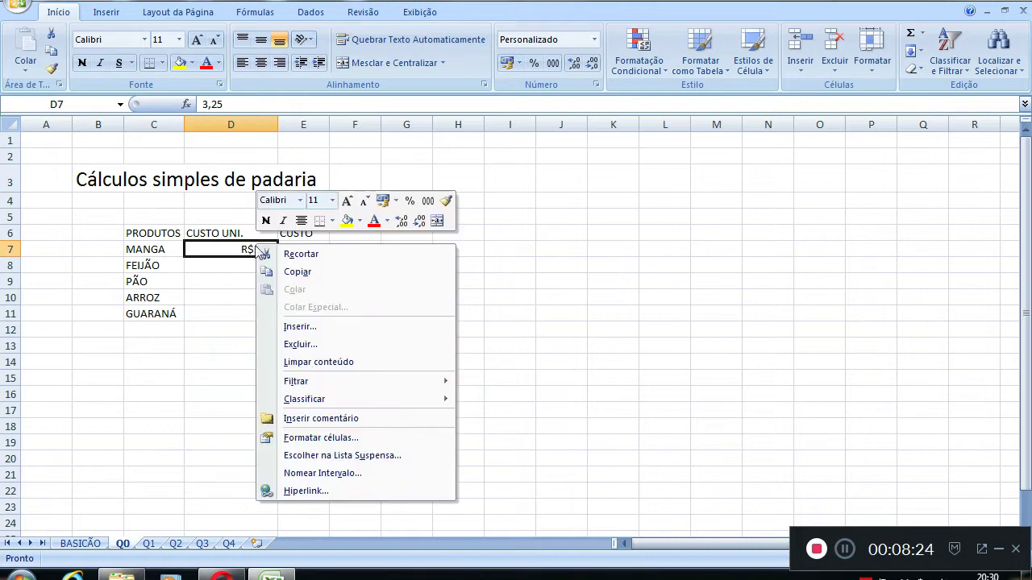
{"action": "left_click", "coordinate": [322, 437]}
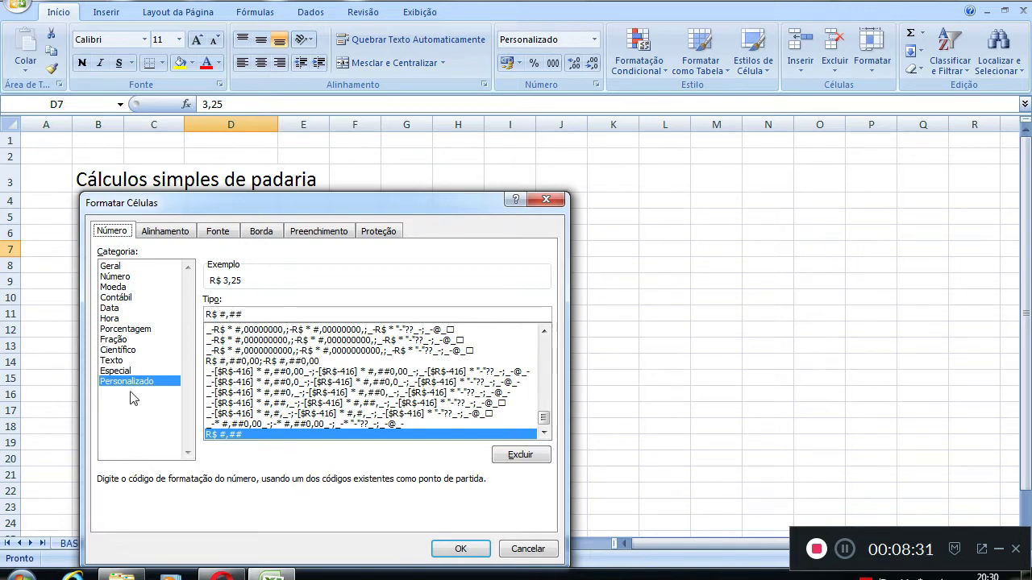
{"action": "left_click", "coordinate": [528, 549]}
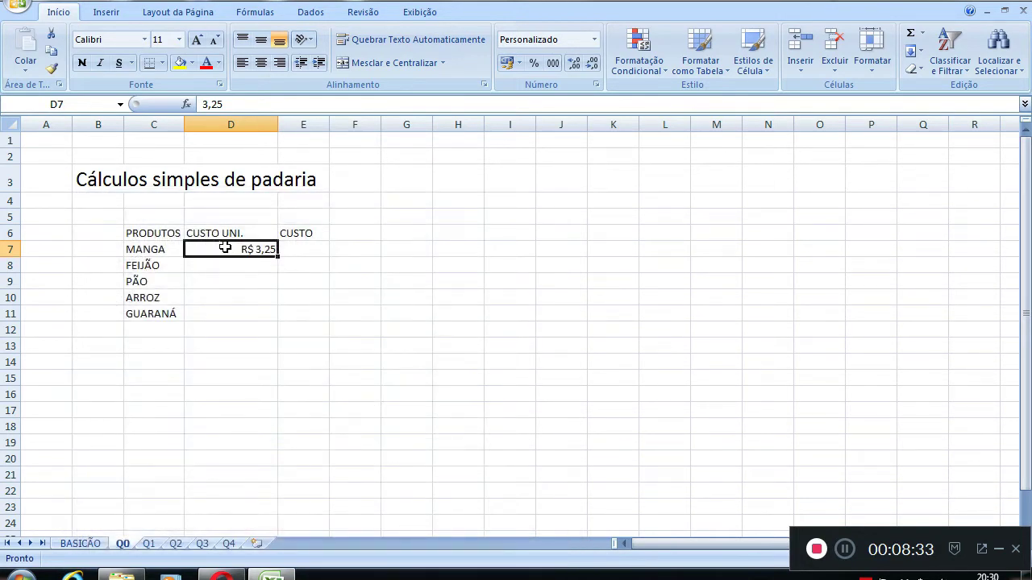
Try the Contábil format with fewer decimals and the custom code R$ #,##0,00 on D7:E11, and cancel the formatting
{"action": "left_click_drag", "start_coordinate": [225, 248], "coordinate": [321, 318]}
{"action": "right_click", "coordinate": [230, 295]}
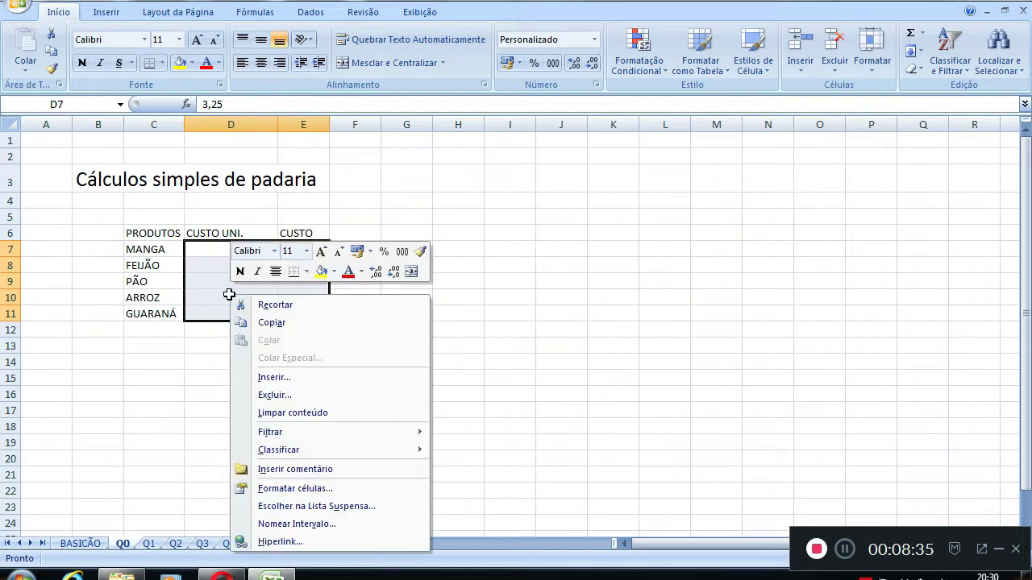
{"action": "left_click", "coordinate": [294, 488]}
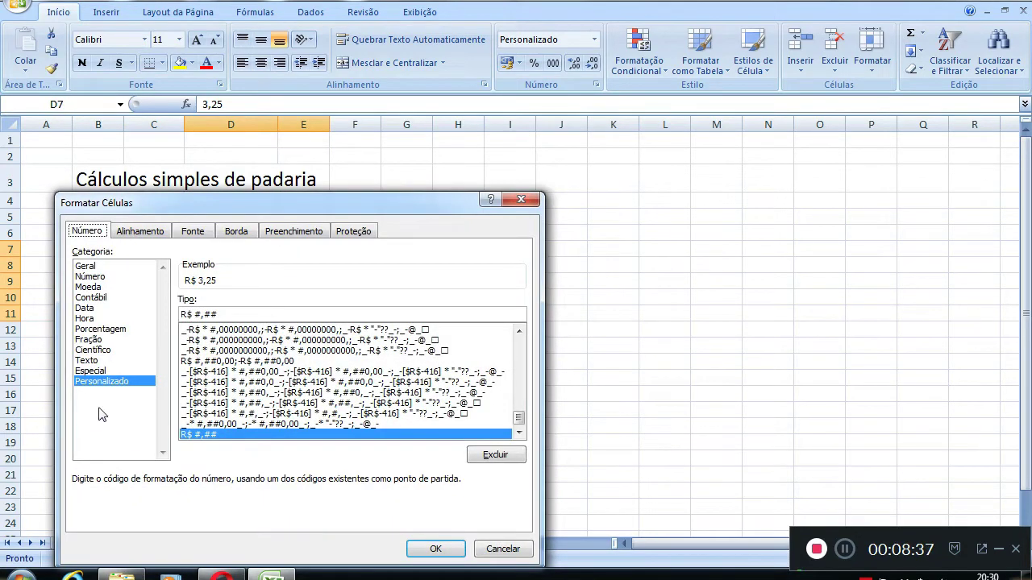
{"action": "left_click", "coordinate": [91, 297]}
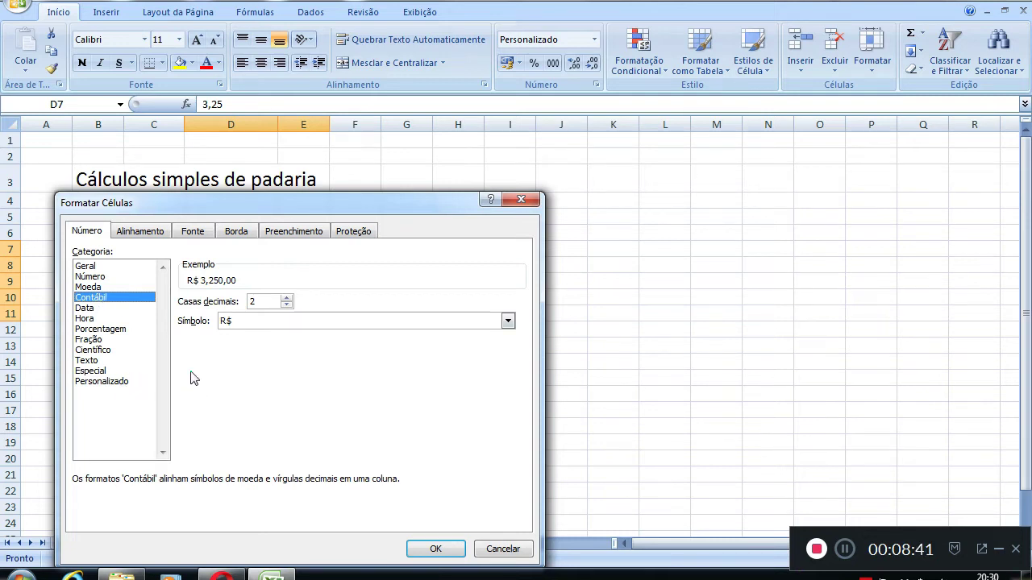
{"action": "left_click", "coordinate": [286, 305]}
{"action": "left_click", "coordinate": [286, 305]}
{"action": "left_click", "coordinate": [112, 382]}
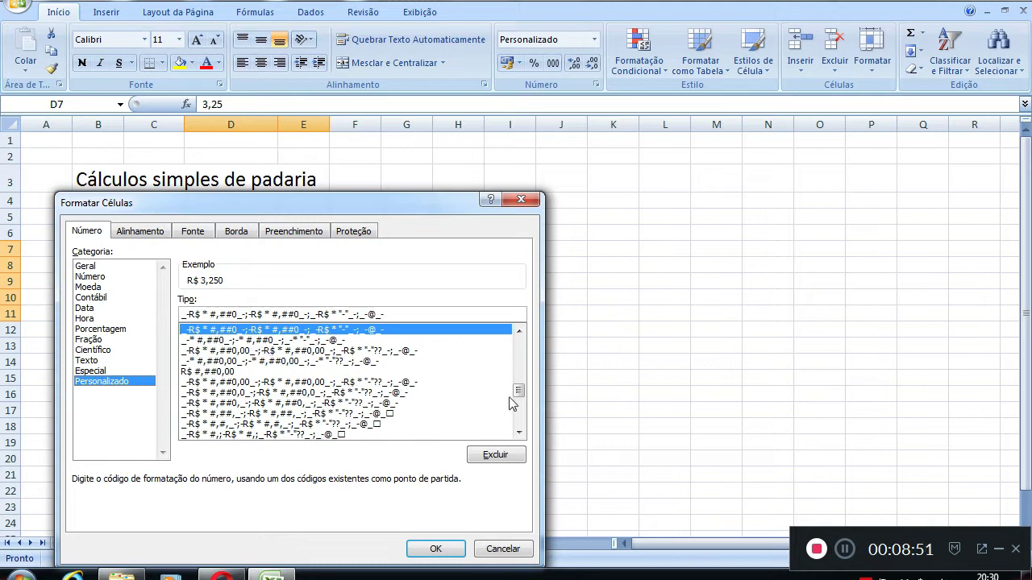
{"action": "mouse_move", "coordinate": [519, 391]}
{"action": "left_mouse_down"}
{"action": "mouse_move", "coordinate": [523, 422]}
{"action": "mouse_move", "coordinate": [520, 385]}
{"action": "left_mouse_up"}
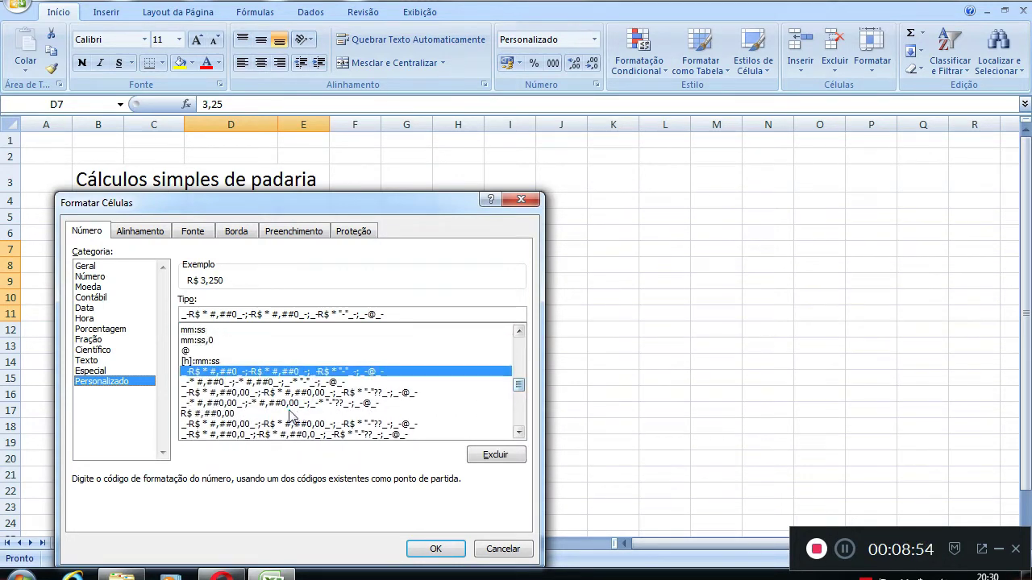
{"action": "left_click", "coordinate": [226, 414]}
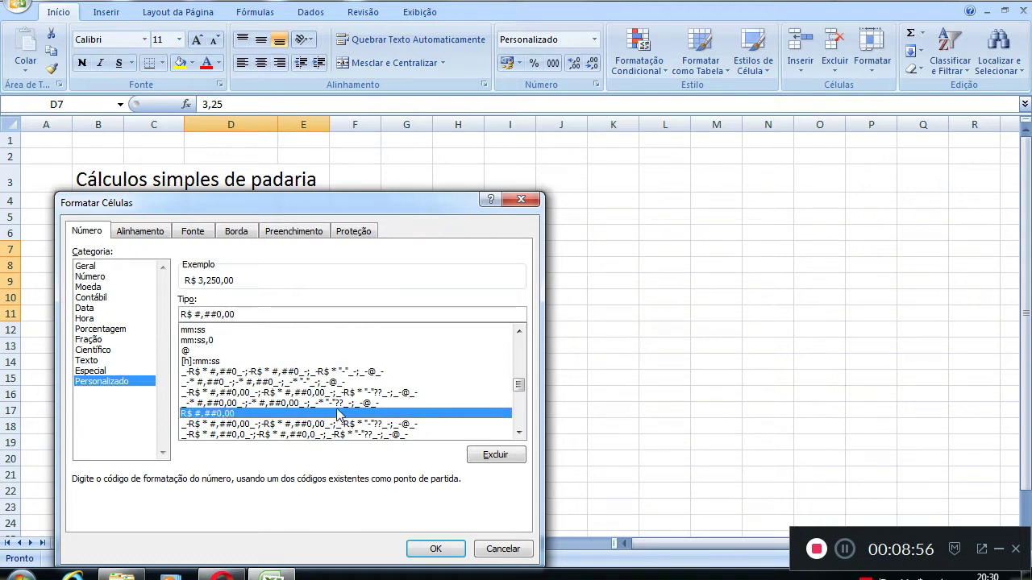
{"action": "left_click", "coordinate": [500, 548]}
Undo the accidental move of the CUSTO header out of cell E6
{"action": "left_click", "coordinate": [247, 346]}
{"action": "left_click", "coordinate": [234, 246]}
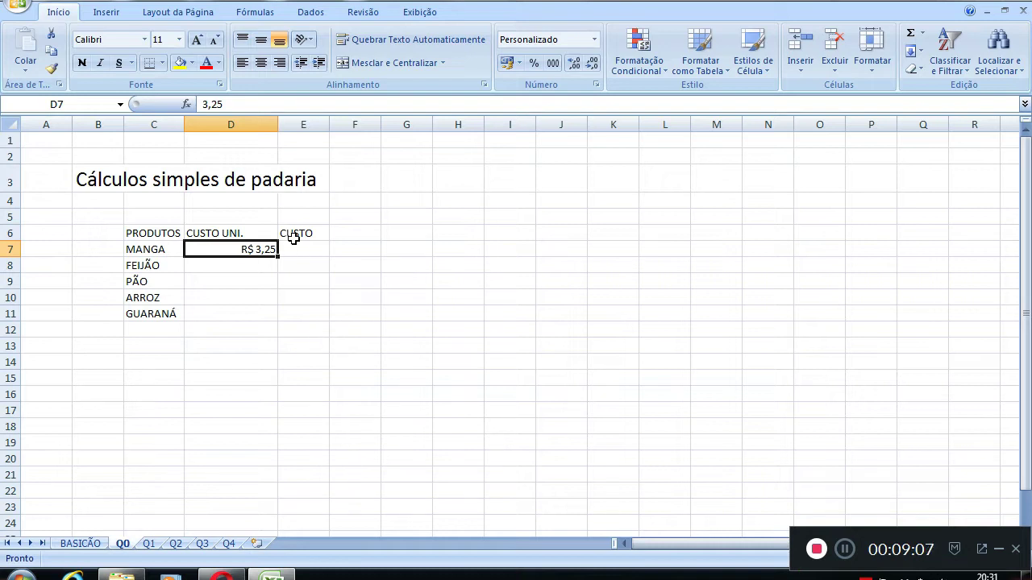
{"action": "left_click_drag", "start_coordinate": [295, 236], "coordinate": [293, 286]}
{"action": "left_click_drag", "start_coordinate": [295, 290], "coordinate": [295, 318]}
{"action": "left_click", "coordinate": [295, 315]}
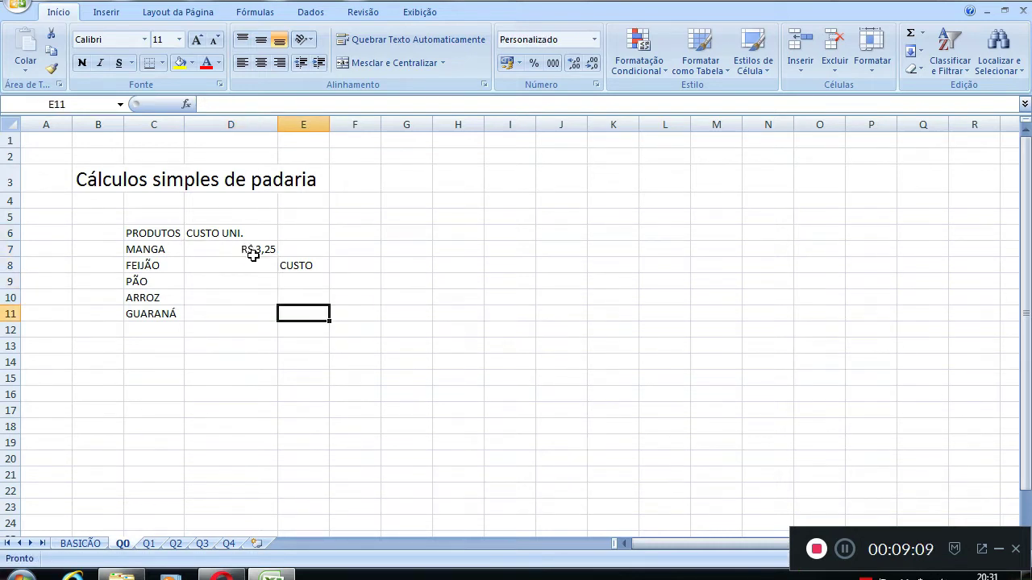
{"action": "key", "text": "ctrl+z"}
{"action": "left_click_drag", "start_coordinate": [238, 232], "coordinate": [253, 302]}
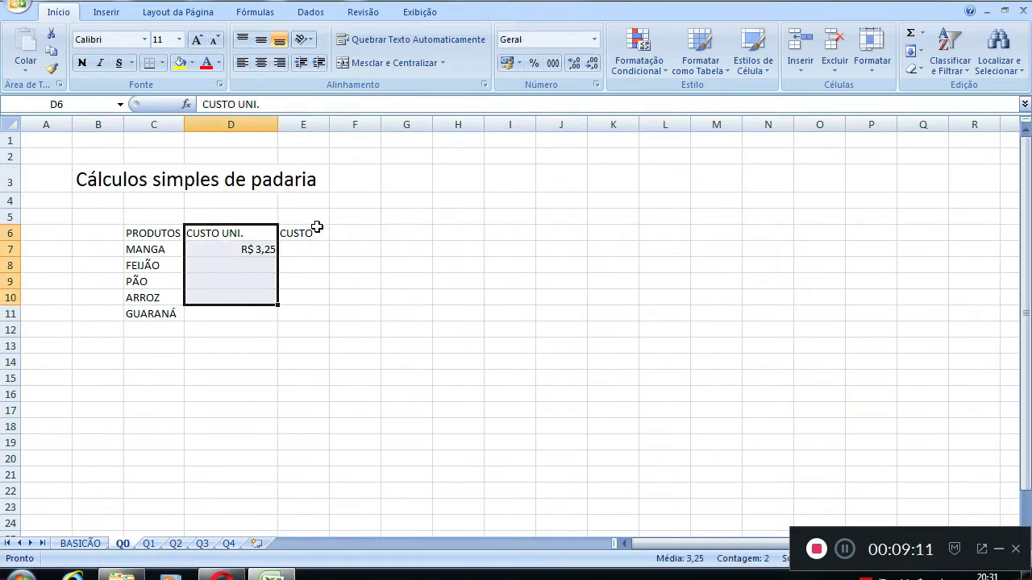
{"action": "left_click_drag", "start_coordinate": [315, 226], "coordinate": [289, 292]}
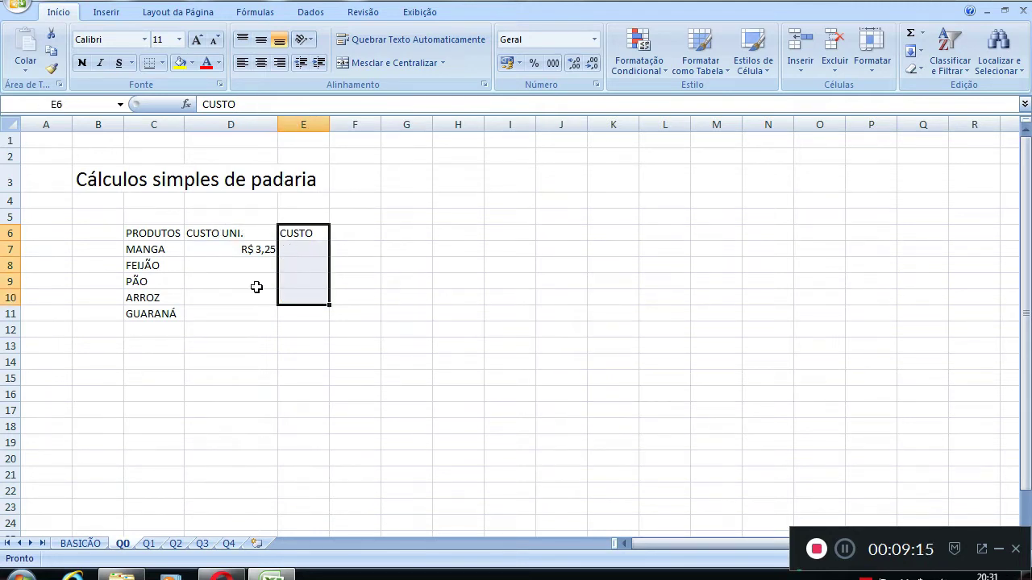
{"action": "mouse_move", "coordinate": [301, 230]}
{"action": "left_mouse_down"}
{"action": "mouse_move", "coordinate": [314, 282]}
{"action": "mouse_move", "coordinate": [297, 221]}
{"action": "mouse_move", "coordinate": [304, 234]}
{"action": "left_mouse_up"}
{"action": "left_click", "coordinate": [320, 291]}
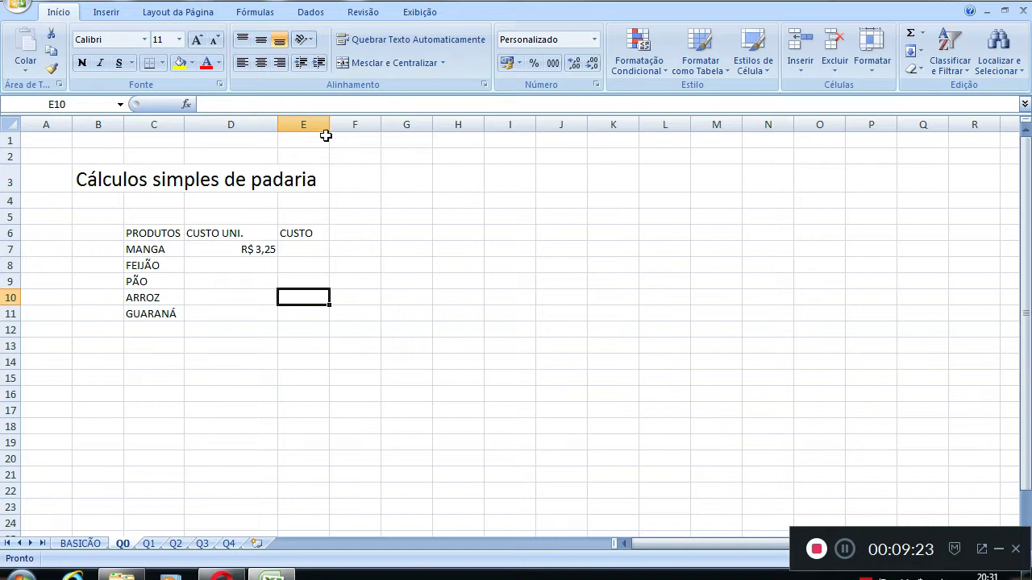
Insert a blank column between CUSTO UNI. and CUSTO, and select its header cell E6
{"action": "right_click", "coordinate": [294, 123]}
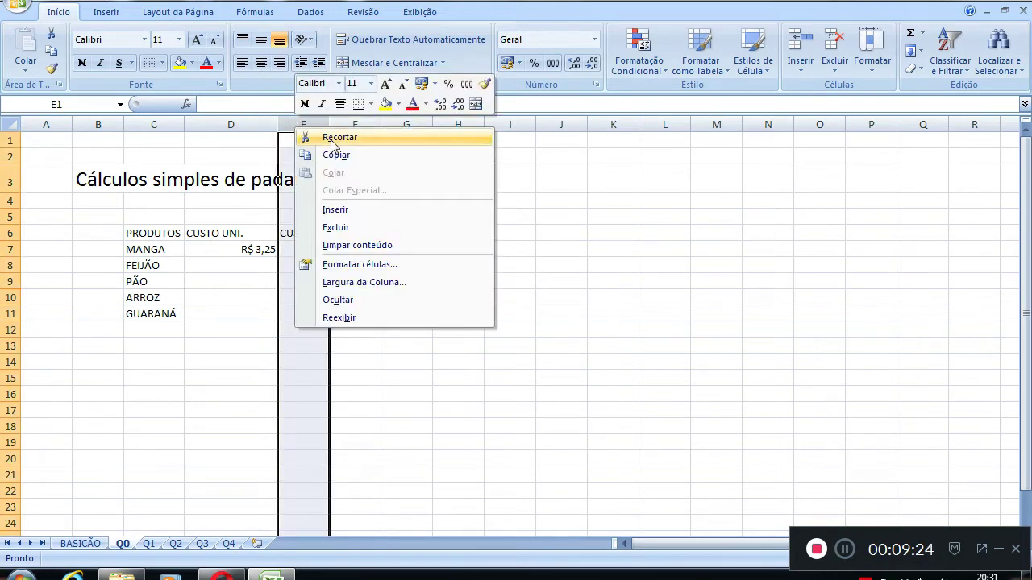
{"action": "left_click", "coordinate": [371, 211]}
{"action": "left_click", "coordinate": [297, 268]}
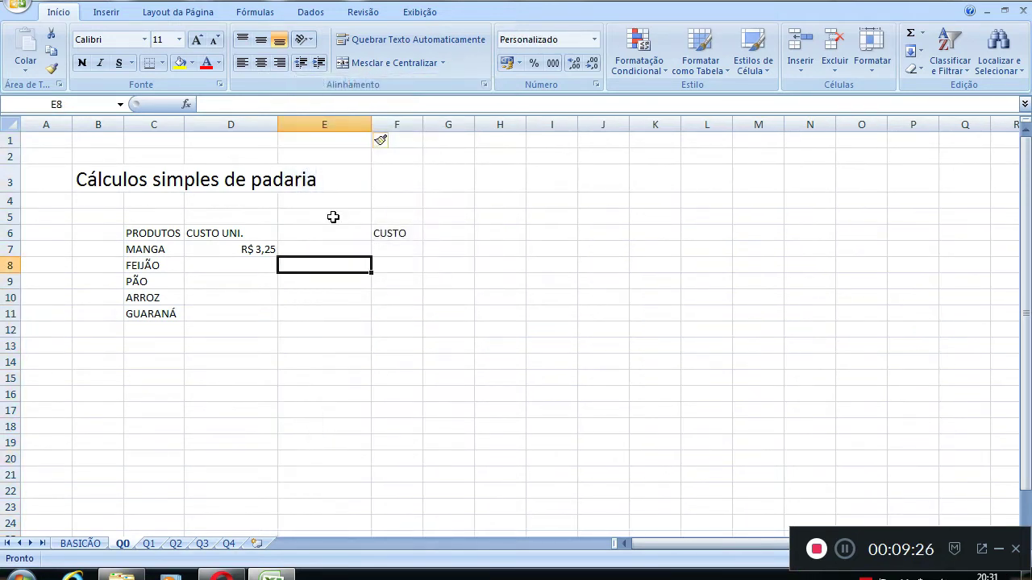
{"action": "left_click", "coordinate": [298, 230]}
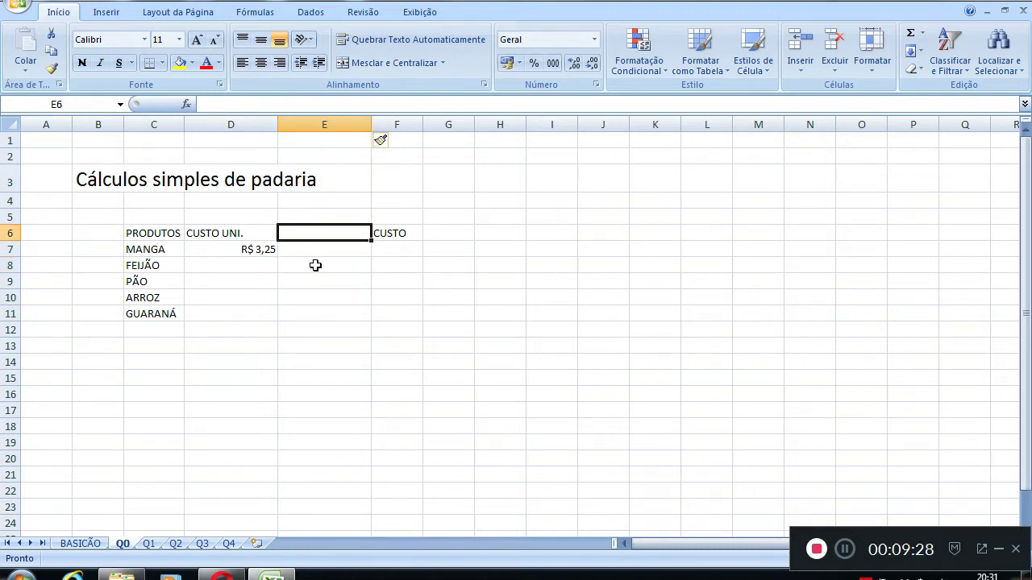
Enter the header Quantidade in E6 and fit column E's width to its contents
{"action": "type", "text": "U"}
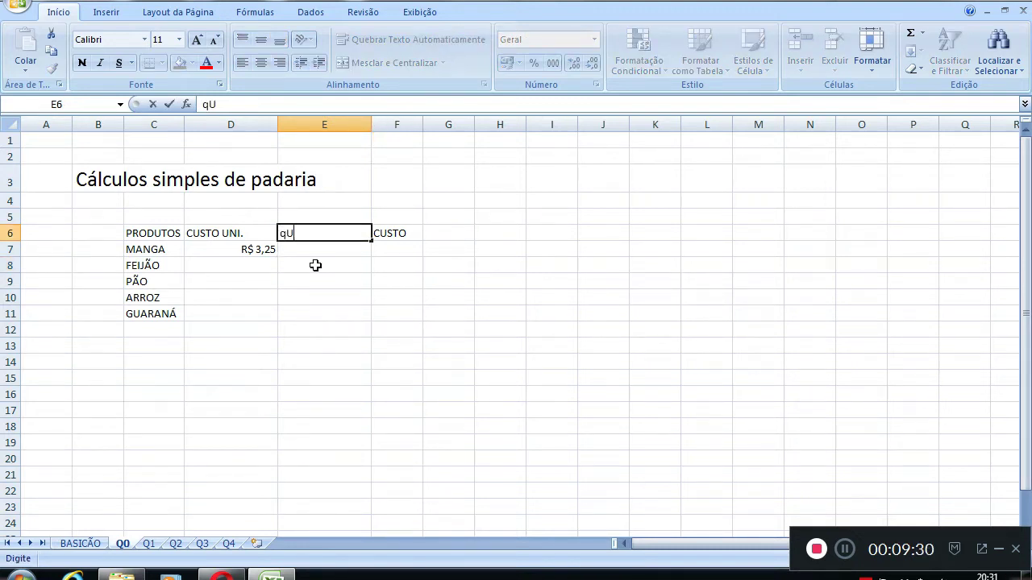
{"action": "key", "text": "BackSpace"}
{"action": "key", "text": "BackSpace"}
{"action": "type", "text": "Quantidade"}
{"action": "key", "text": "Return"}
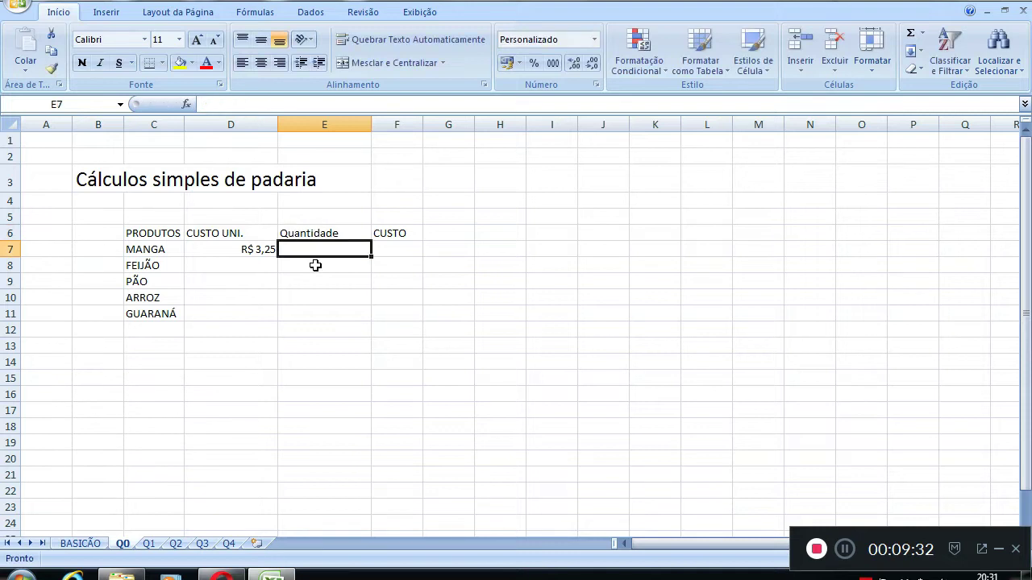
{"action": "double_click", "coordinate": [370, 125]}
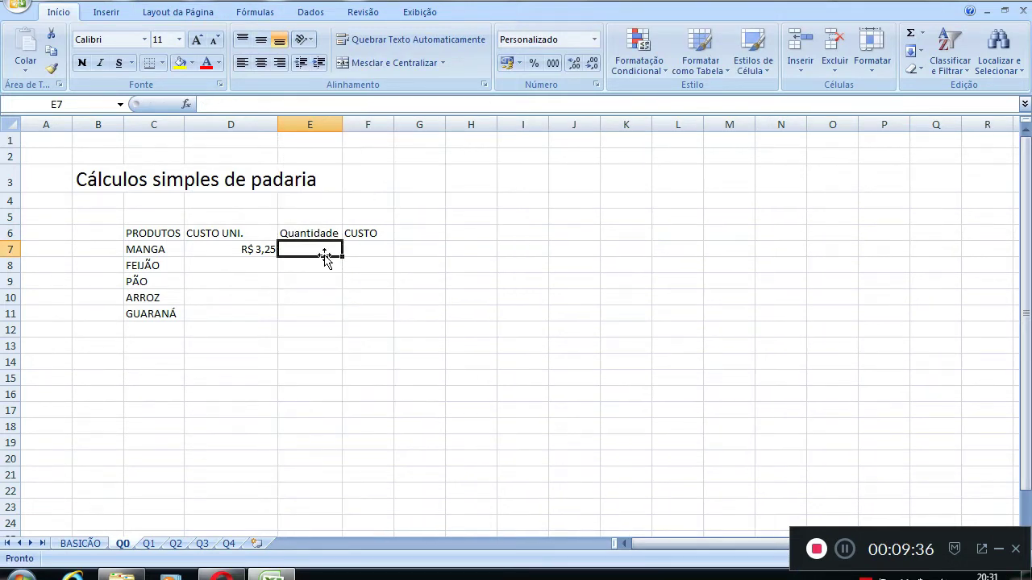
Enter 5 as the FEIJÃO unit cost in D8
{"action": "left_click", "coordinate": [309, 232]}
{"action": "left_click", "coordinate": [271, 269]}
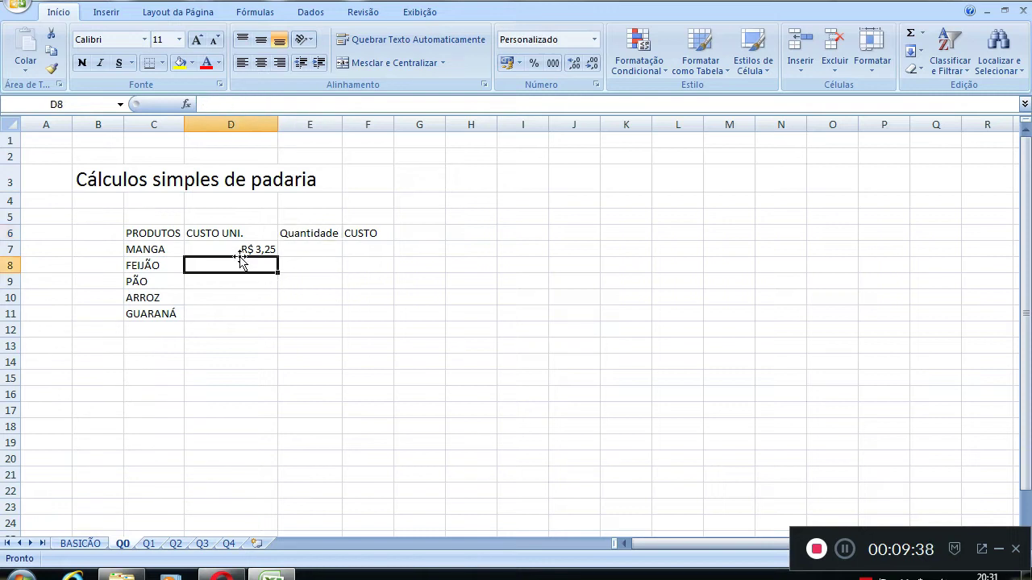
{"action": "left_click", "coordinate": [254, 249]}
{"action": "left_click", "coordinate": [254, 263]}
{"action": "type", "text": "5"}
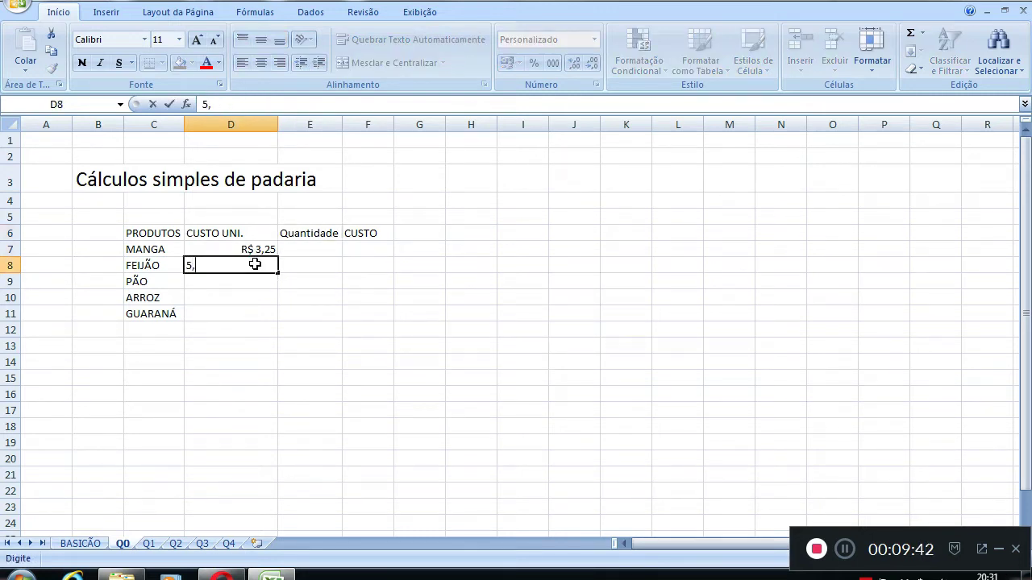
{"action": "key", "text": "Return"}
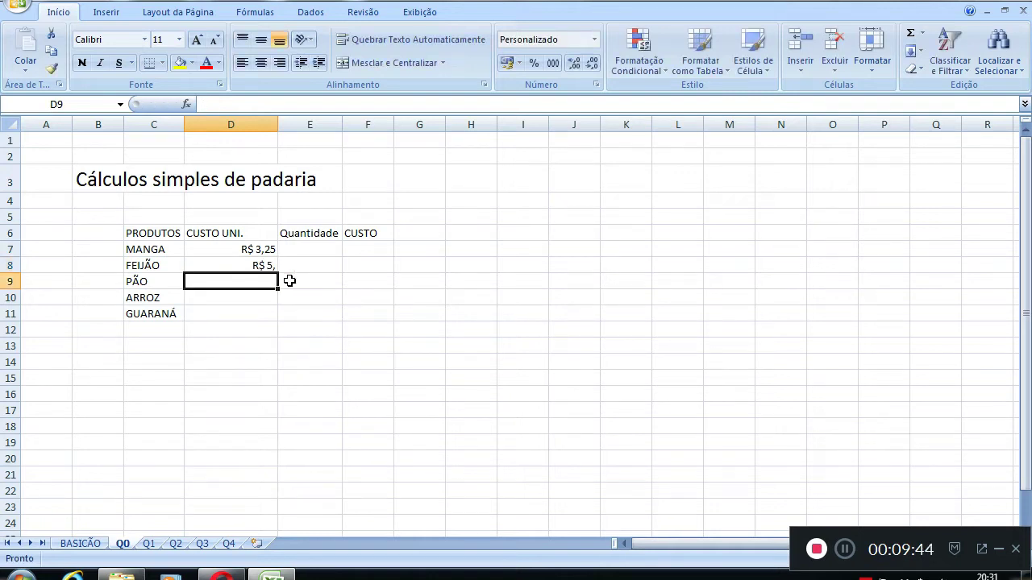
Re-enter the FEIJÃO unit cost in D8 as 5,00
{"action": "left_click", "coordinate": [266, 267]}
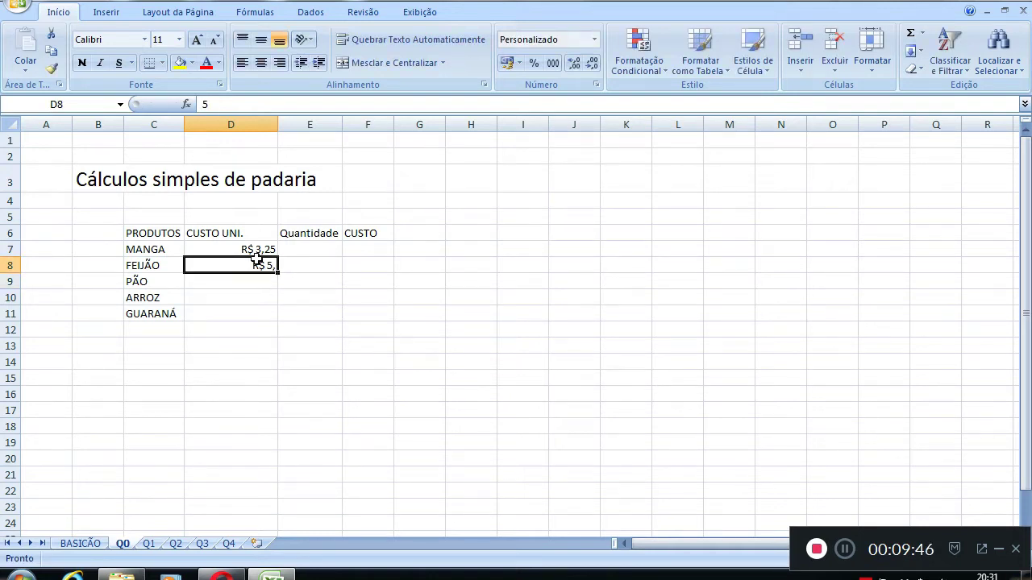
{"action": "left_click", "coordinate": [223, 103]}
{"action": "type", "text": ",00"}
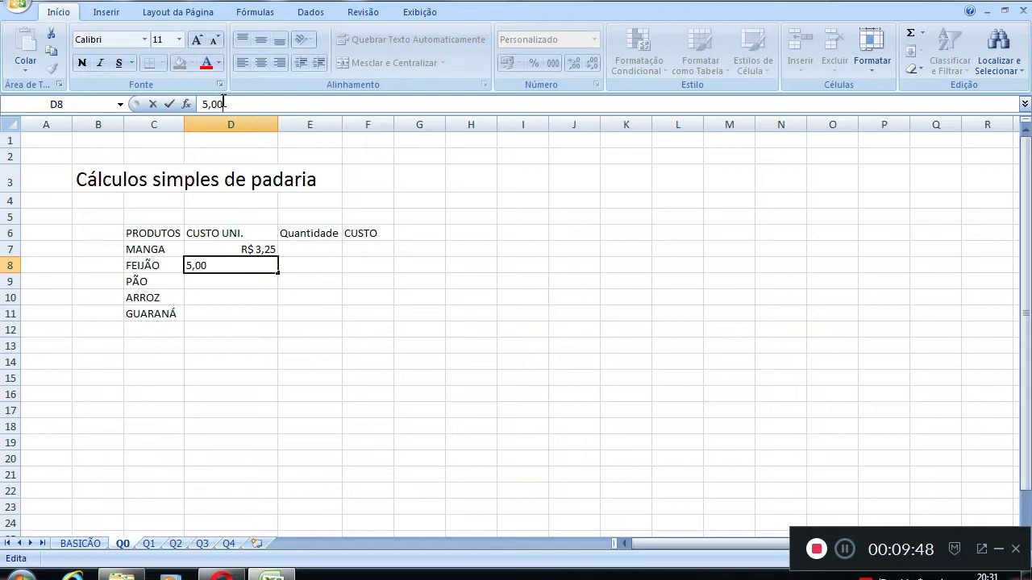
{"action": "key", "text": "Return"}
{"action": "key", "text": "Up"}
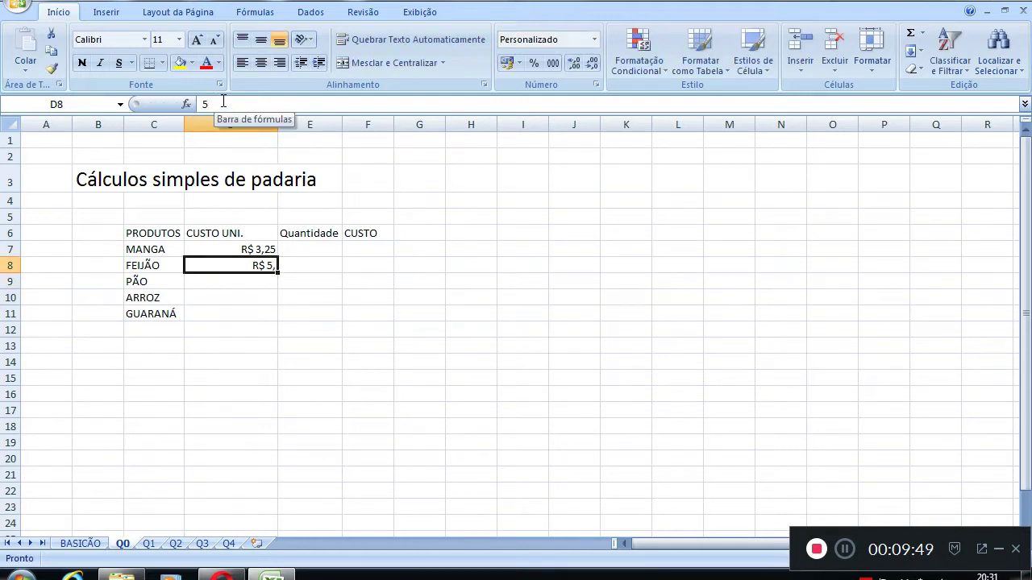
Adjust the FEIJÃO unit cost in D8 to show two decimal places
{"action": "left_click", "coordinate": [592, 67]}
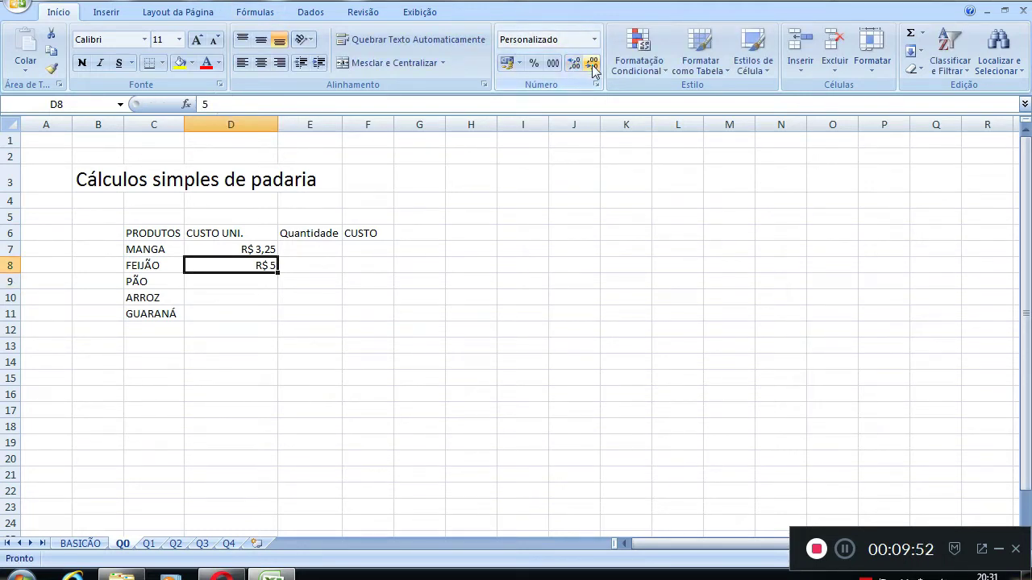
{"action": "left_click", "coordinate": [577, 71]}
{"action": "left_click", "coordinate": [577, 71]}
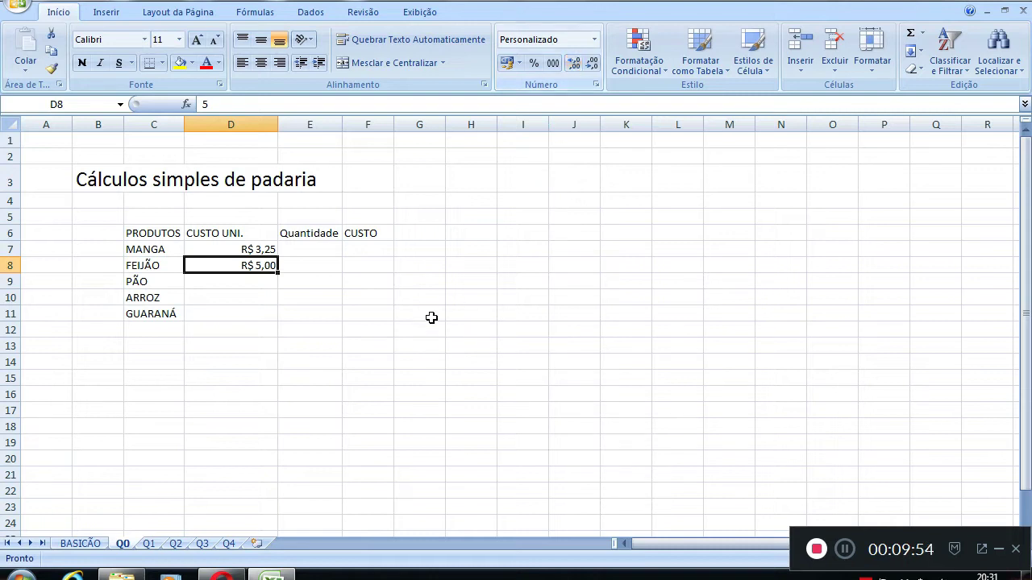
Enter 0,5 as the PÃO unit cost in D9
{"action": "left_click_drag", "start_coordinate": [293, 287], "coordinate": [297, 315]}
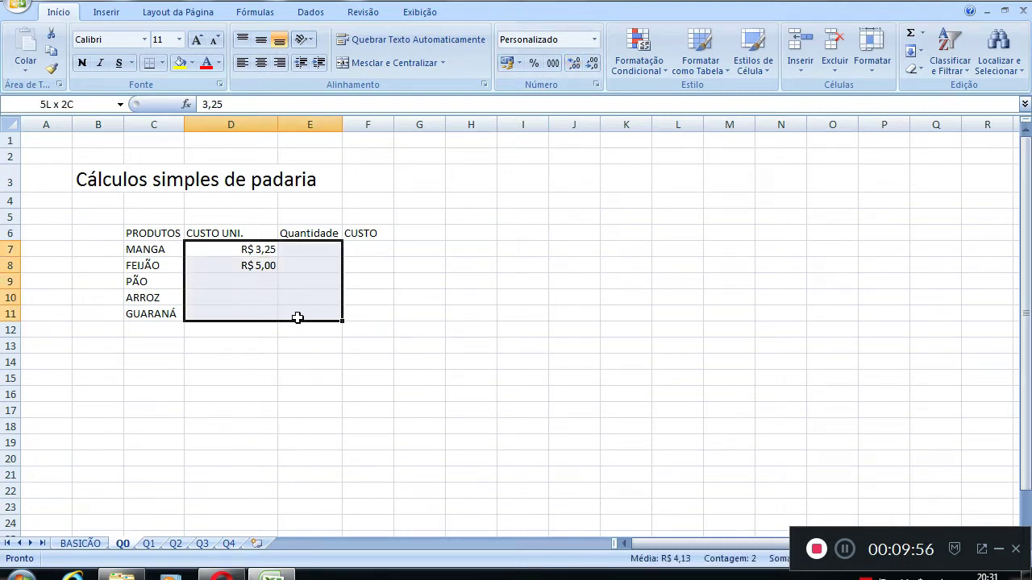
{"action": "left_click", "coordinate": [261, 279]}
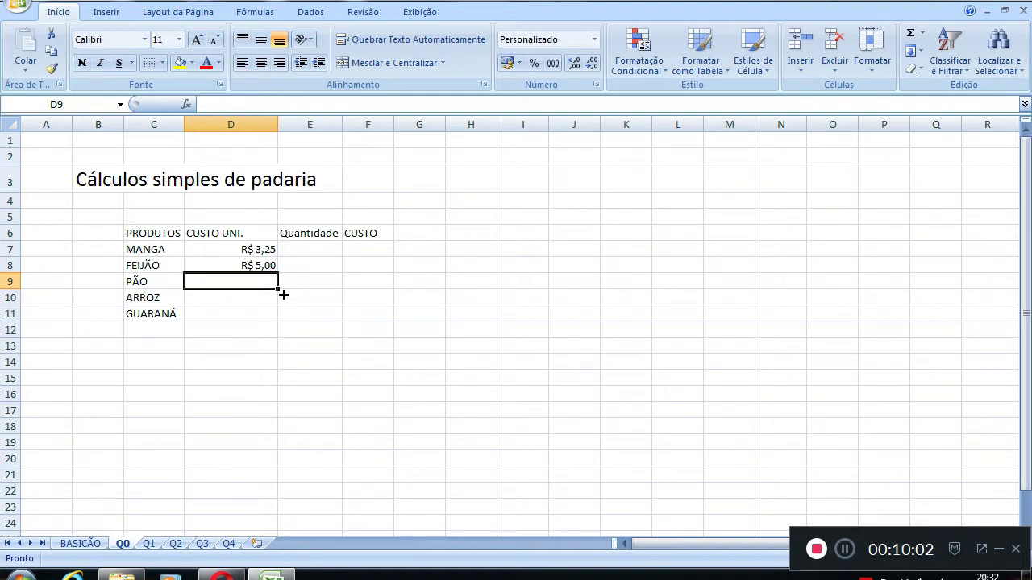
{"action": "key", "text": "BackSpace"}
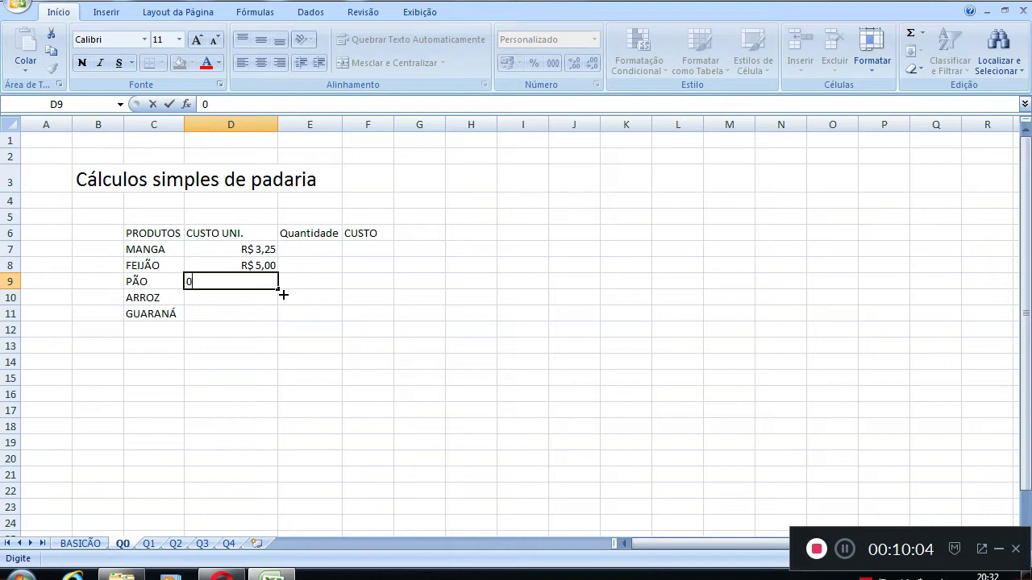
{"action": "type", "text": "0,5"}
{"action": "key", "text": "Return"}
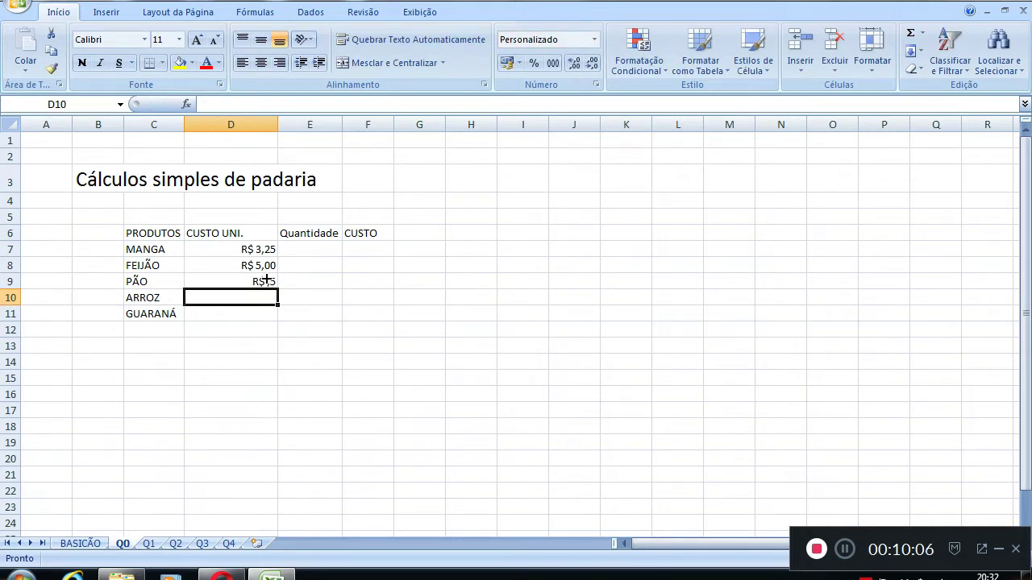
Try decimal-place changes on D7:E11 and the Contábil number format on D8:E11
{"action": "left_click", "coordinate": [266, 279]}
{"action": "left_click_drag", "start_coordinate": [260, 247], "coordinate": [313, 315]}
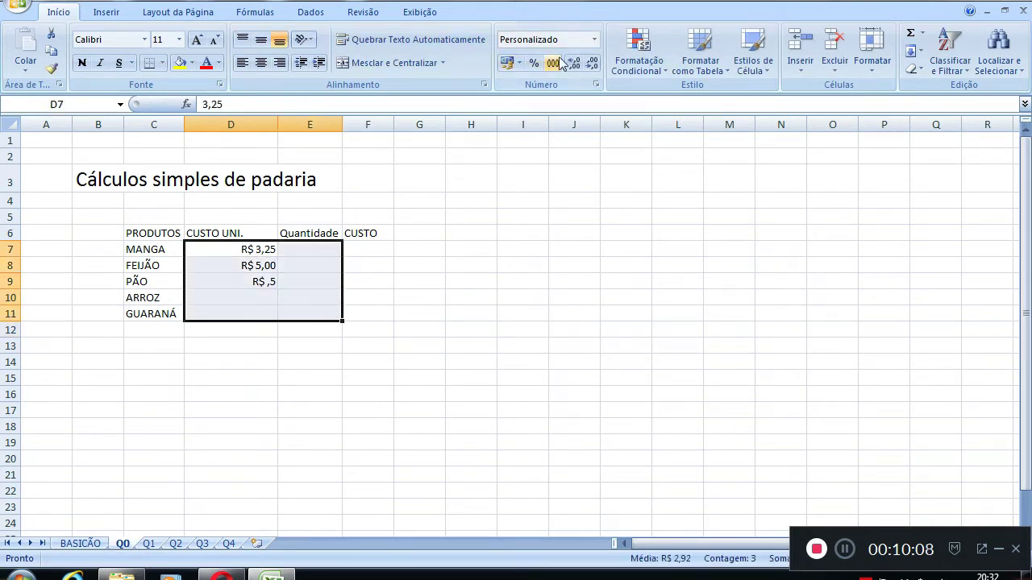
{"action": "left_click", "coordinate": [590, 64]}
{"action": "left_click", "coordinate": [575, 65]}
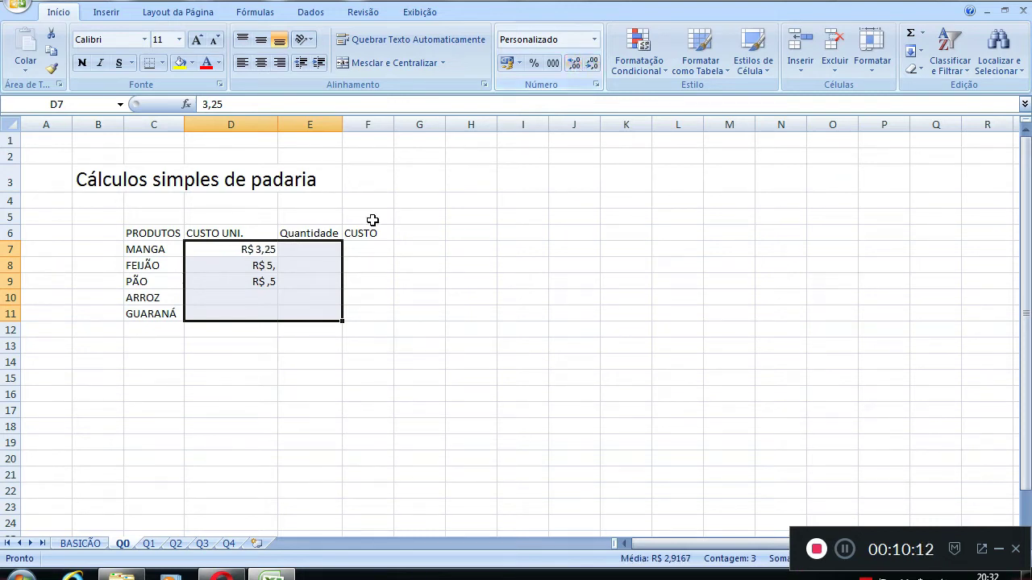
{"action": "left_click_drag", "start_coordinate": [263, 268], "coordinate": [313, 317]}
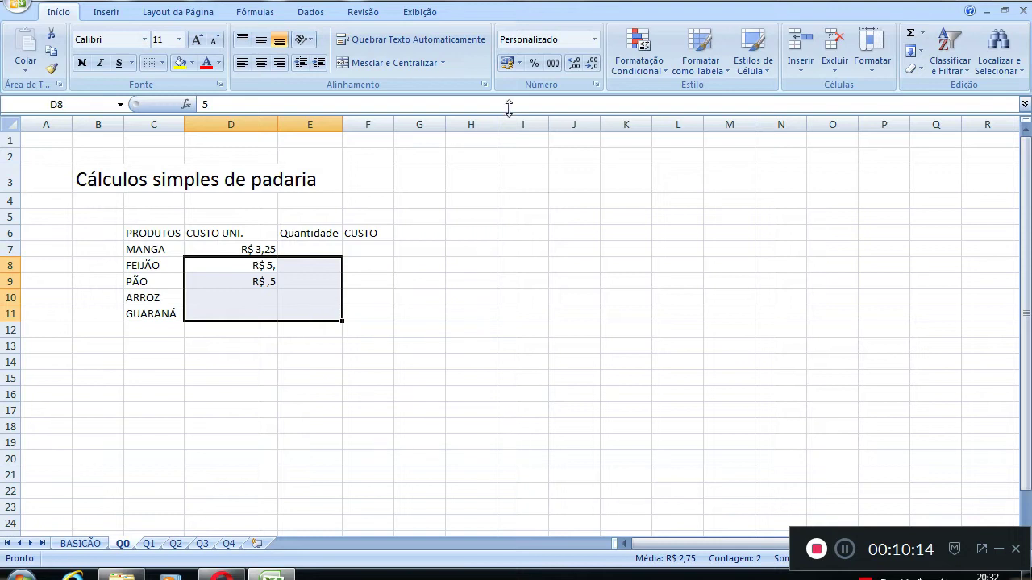
{"action": "left_click", "coordinate": [573, 65]}
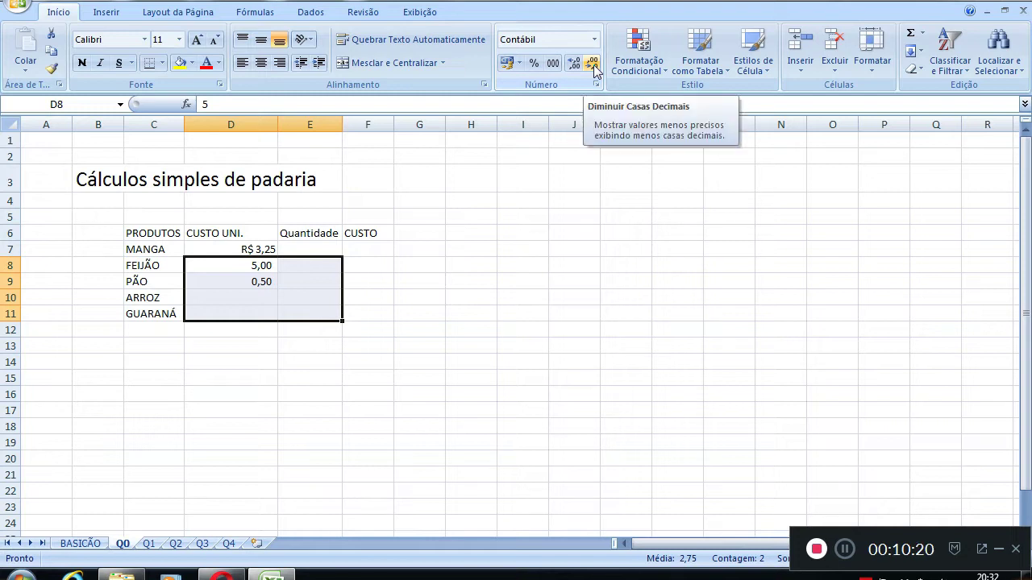
{"action": "left_click", "coordinate": [592, 64]}
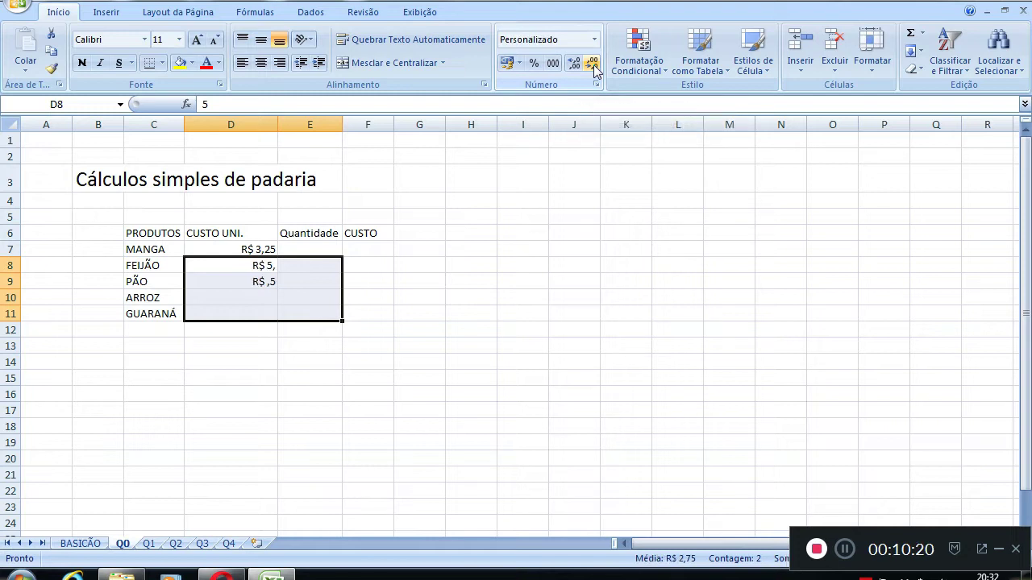
{"action": "left_click", "coordinate": [269, 281]}
{"action": "left_click", "coordinate": [845, 550]}
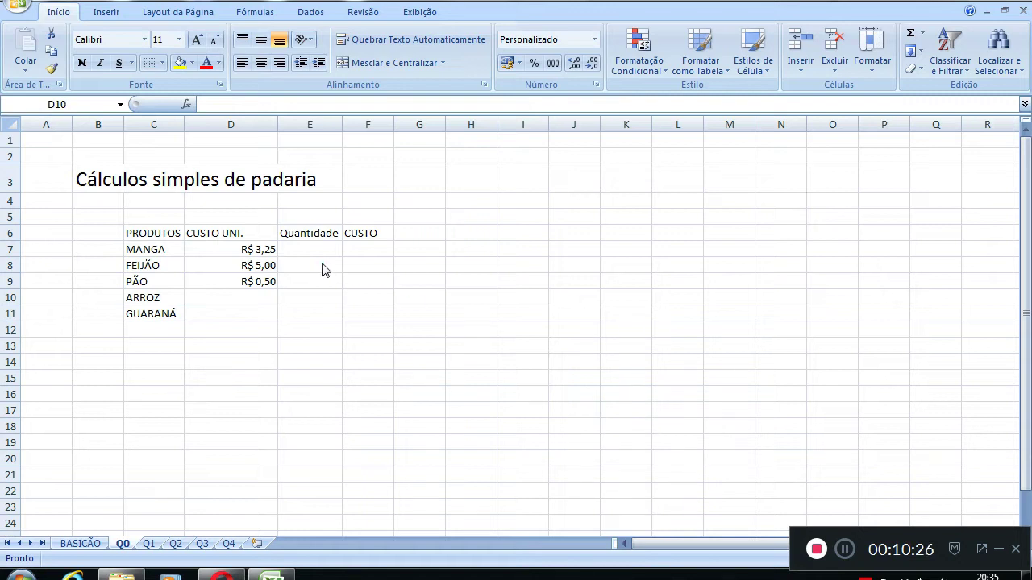
Enter the unit costs 8,00 for ARROZ in D10 and 4,00 for GUARANÁ in D11
{"action": "left_click", "coordinate": [270, 251]}
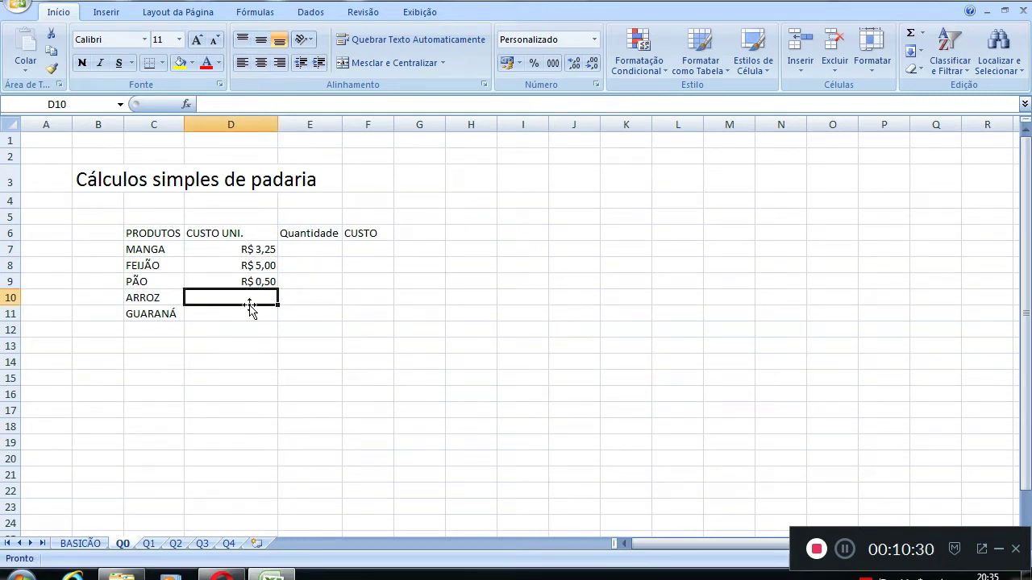
{"action": "left_click", "coordinate": [248, 282]}
{"action": "left_click", "coordinate": [247, 299]}
{"action": "type", "text": "8,0"}
{"action": "key", "text": "Return"}
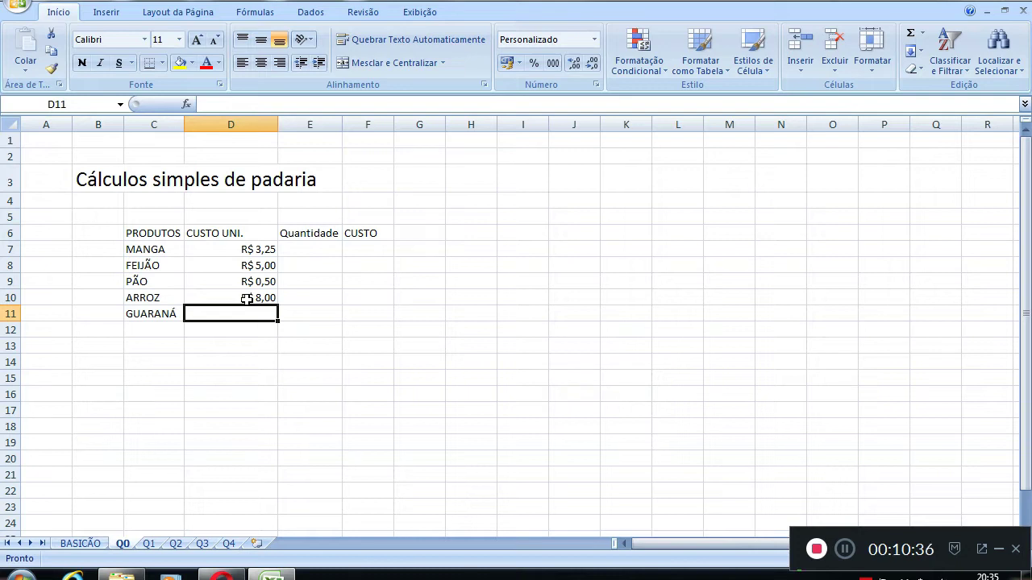
{"action": "type", "text": "40"}
{"action": "key", "text": "Return"}
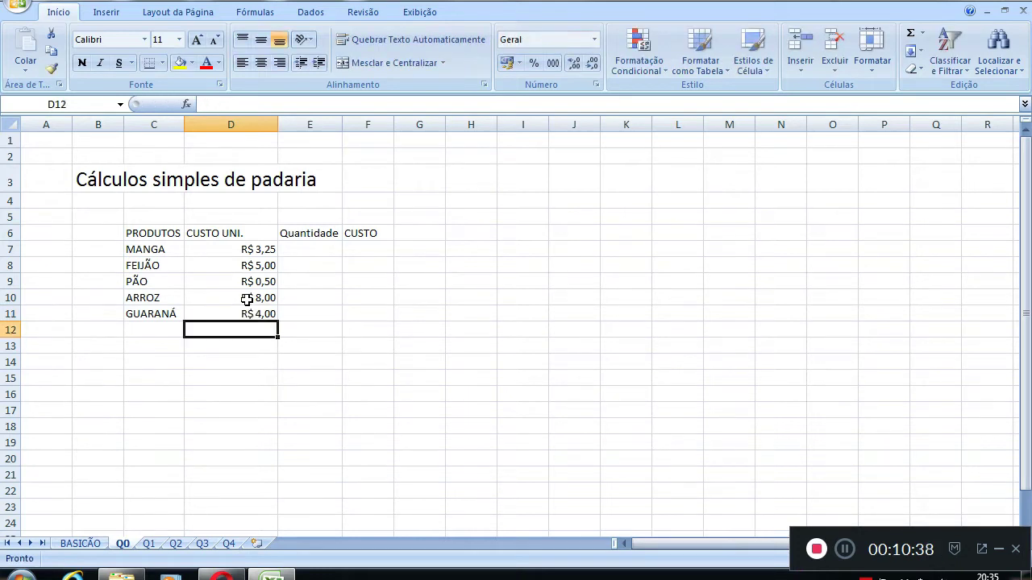
Fill the Quantidade column in E7:E11 with 5, 2, 20, 1 and 1
{"action": "left_click", "coordinate": [320, 249]}
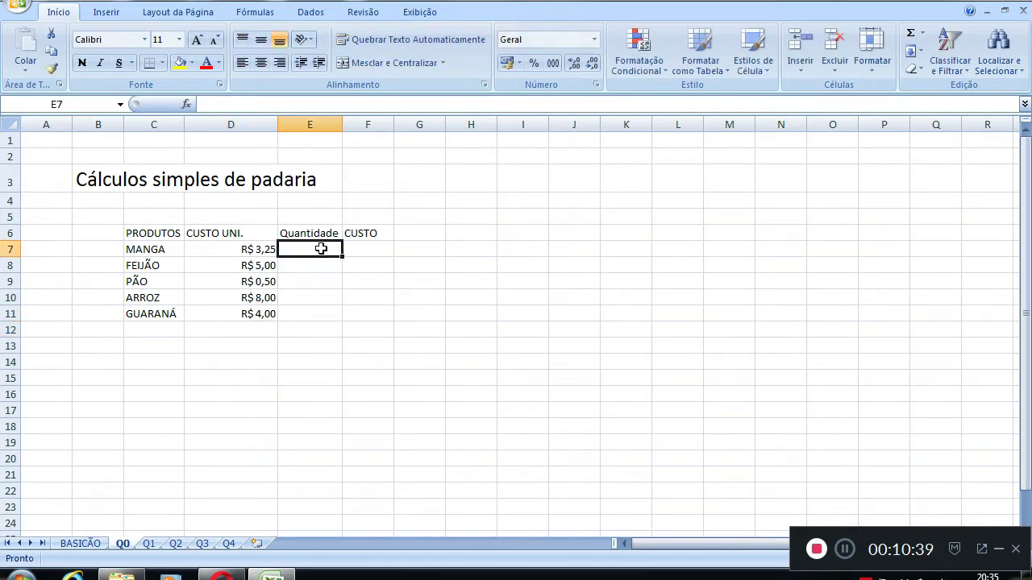
{"action": "type", "text": "5"}
{"action": "key", "text": "Return"}
{"action": "type", "text": "2"}
{"action": "key", "text": "Return"}
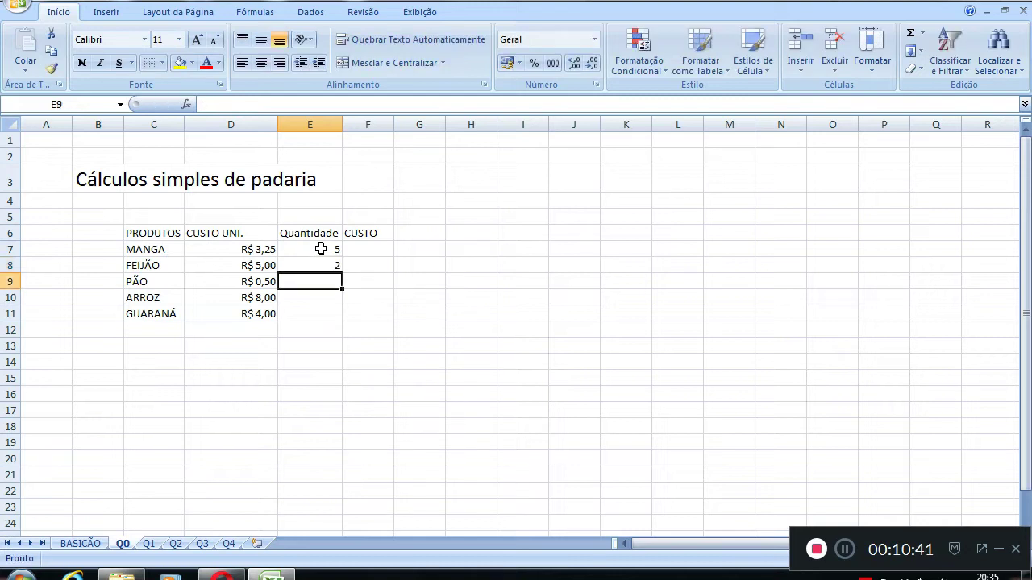
{"action": "type", "text": "20"}
{"action": "key", "text": "Return"}
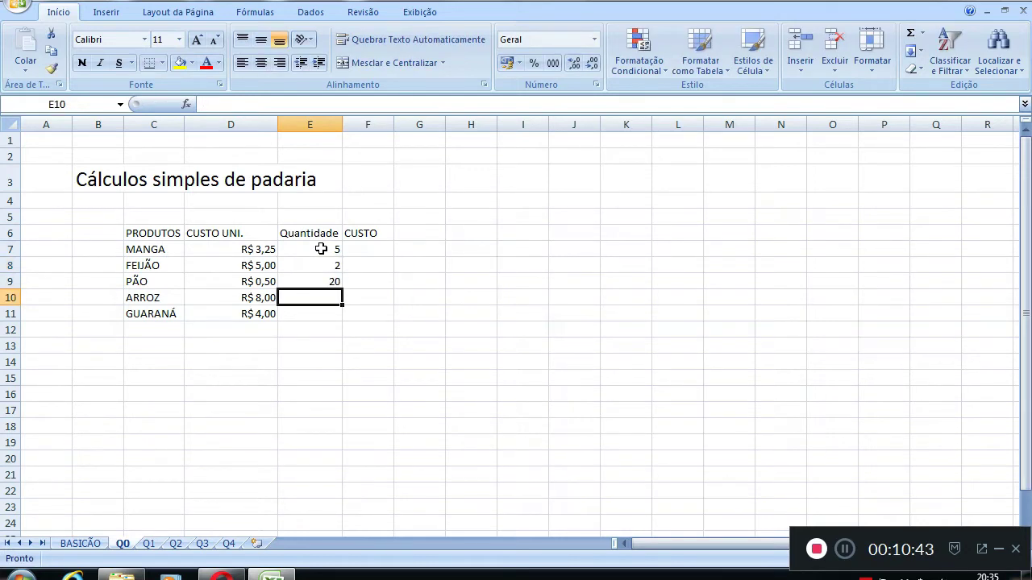
{"action": "type", "text": "1"}
{"action": "key", "text": "Return"}
{"action": "type", "text": "1"}
{"action": "key", "text": "Return"}
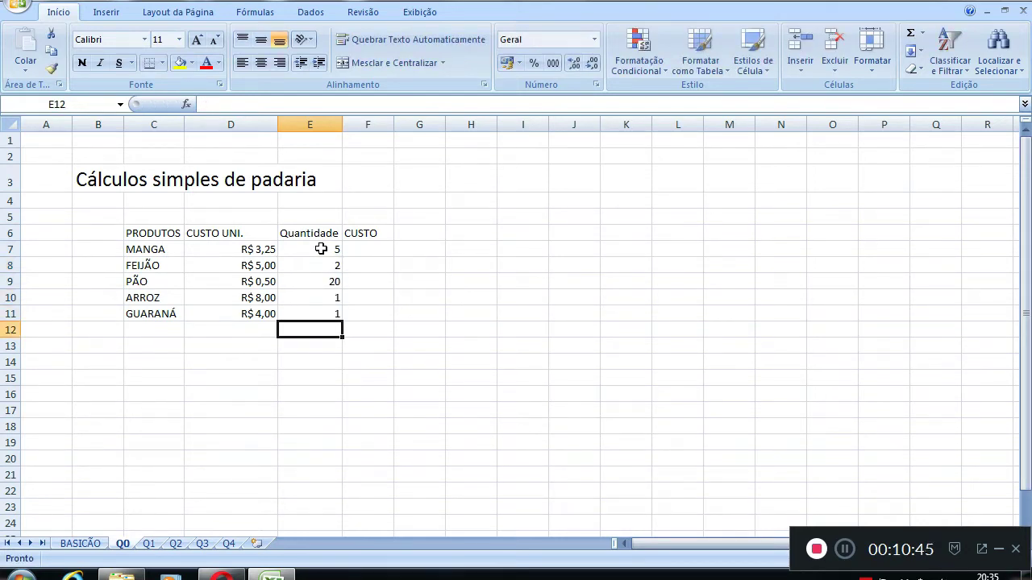
Try starting the MANGA cost formula in F7 as =E7*, and remove the multiplication and its reference
{"action": "left_click", "coordinate": [370, 251]}
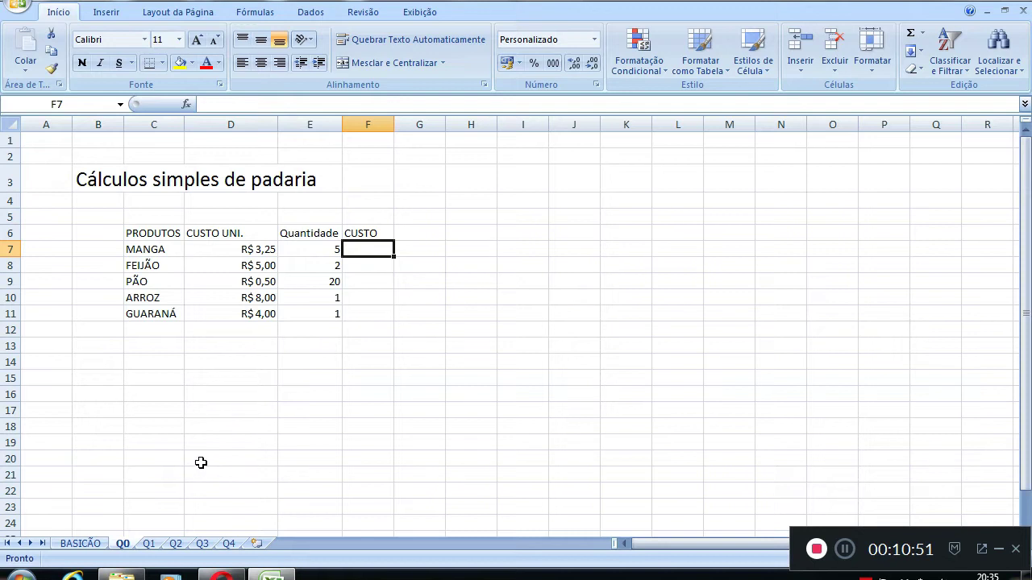
{"action": "type", "text": "="}
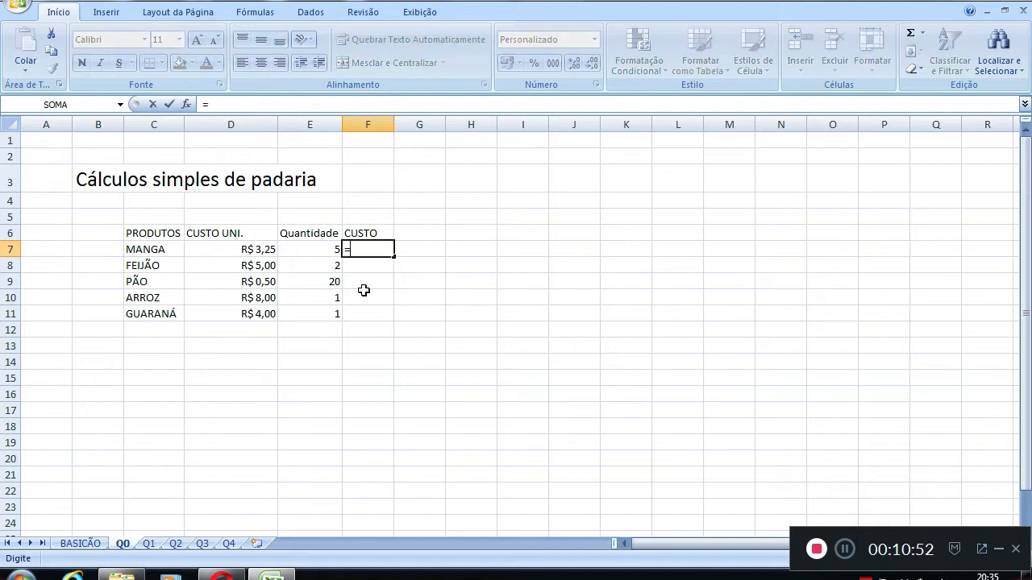
{"action": "left_click", "coordinate": [308, 249]}
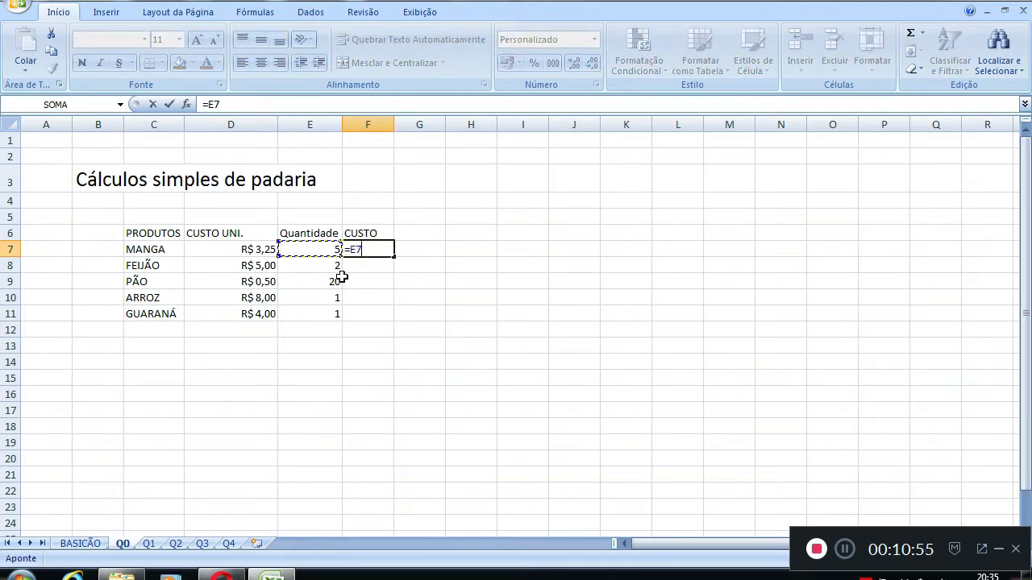
{"action": "type", "text": "*"}
{"action": "left_click", "coordinate": [372, 249]}
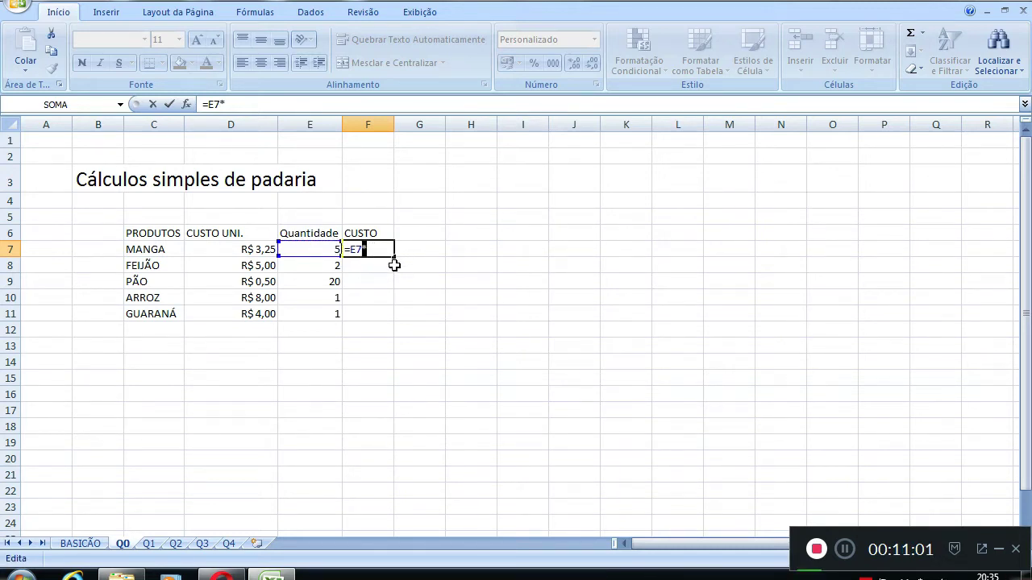
{"action": "key", "text": "BackSpace"}
{"action": "key", "text": "BackSpace"}
{"action": "key", "text": "BackSpace"}
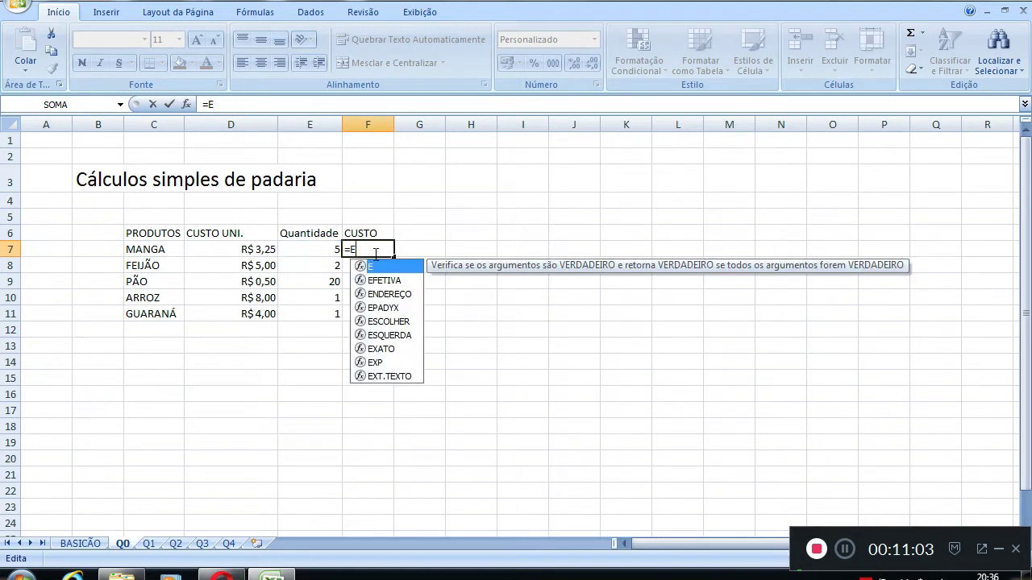
Try the MULT function in the F7 formula, and delete its name back to the equals sign
{"action": "type", "text": "mult"}
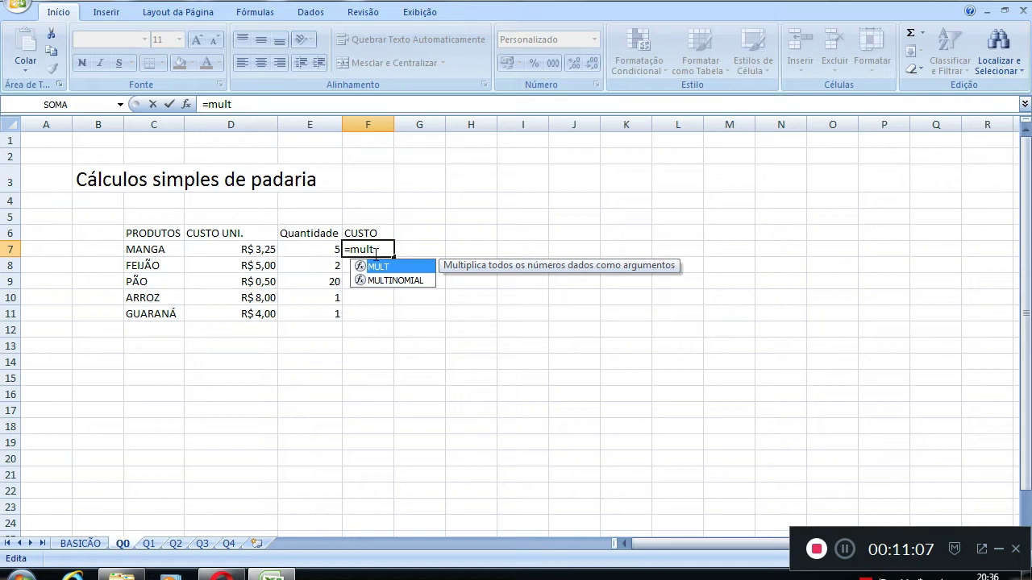
{"action": "key", "text": "BackSpace"}
{"action": "key", "text": "BackSpace"}
{"action": "key", "text": "BackSpace"}
{"action": "key", "text": "BackSpace"}
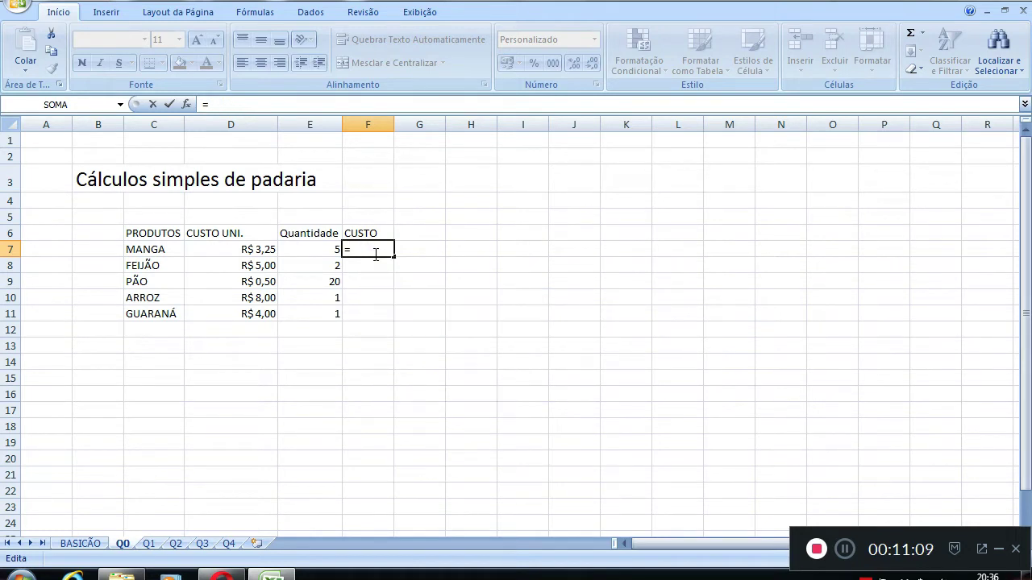
Complete the MANGA cost formula in F7 as =E7*D7
{"action": "left_click", "coordinate": [312, 253]}
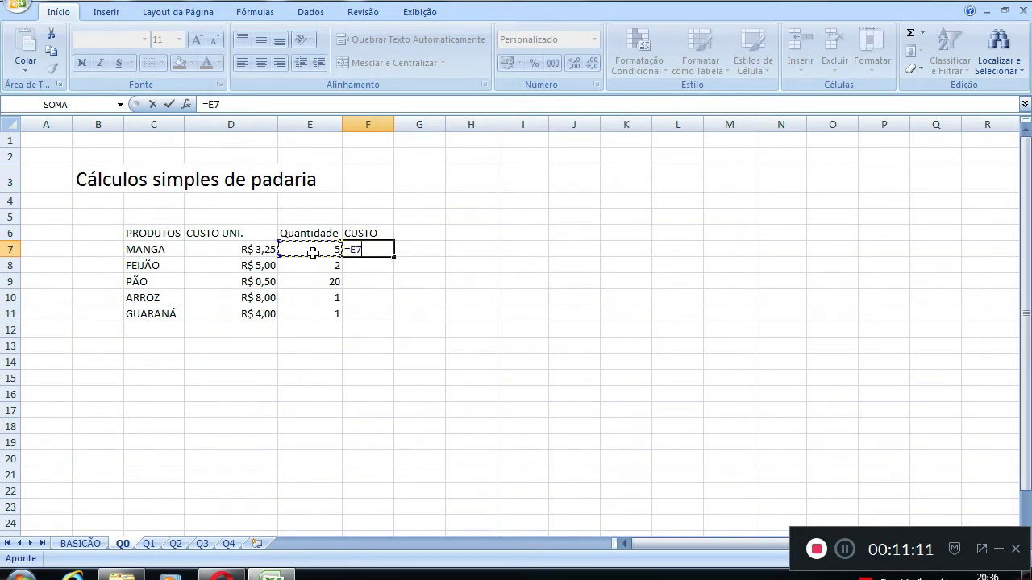
{"action": "type", "text": "*"}
{"action": "left_click", "coordinate": [256, 252]}
{"action": "key", "text": "Return"}
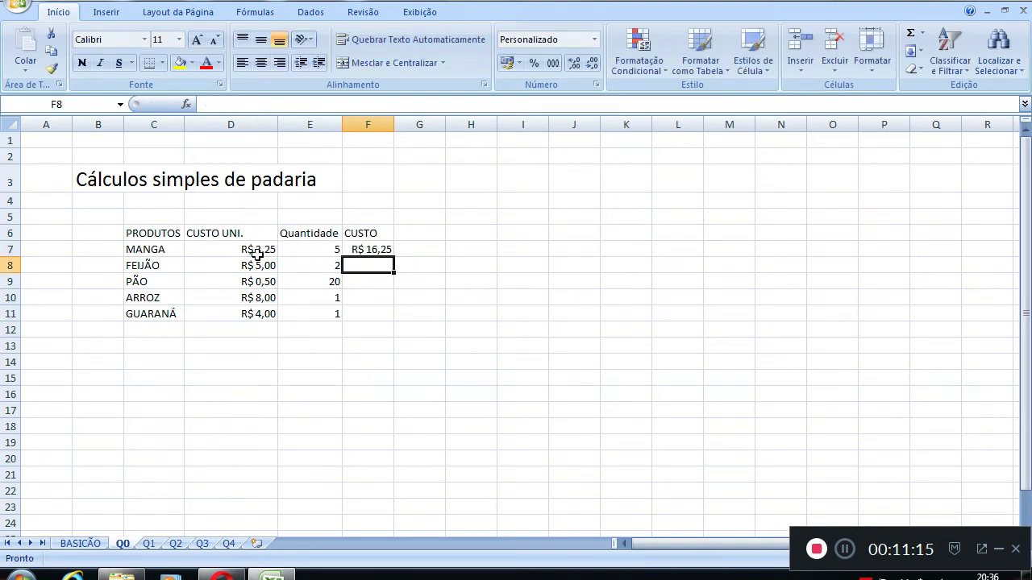
Fill the F7 cost formula down through F11 for the remaining products
{"action": "left_click", "coordinate": [370, 249]}
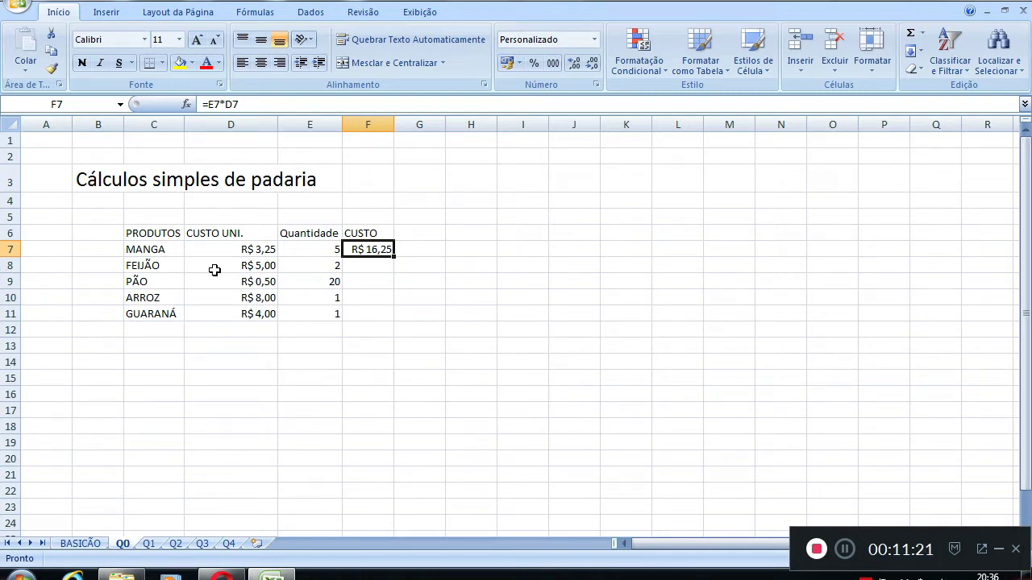
{"action": "left_click", "coordinate": [243, 272]}
{"action": "left_click", "coordinate": [363, 265]}
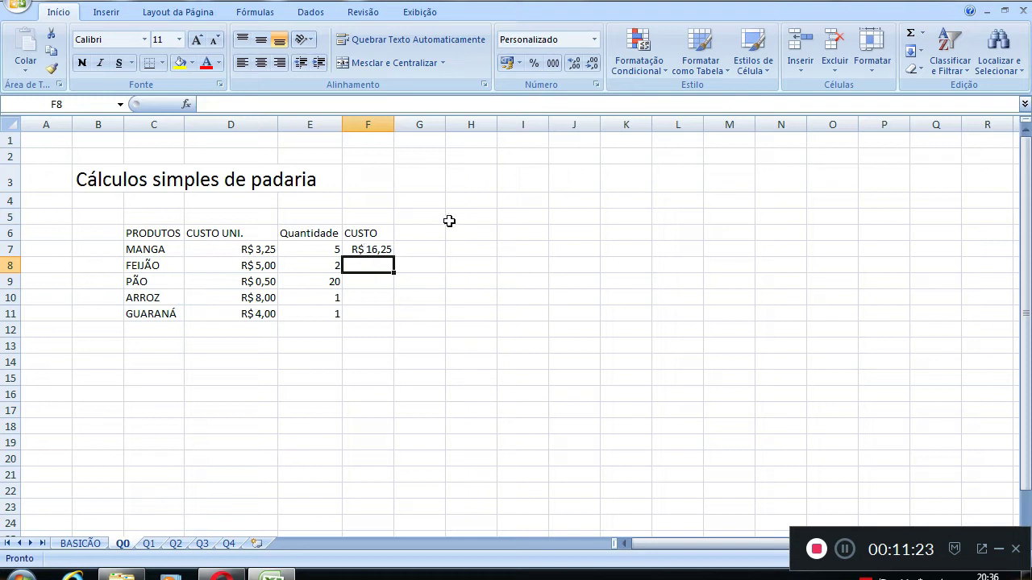
{"action": "left_click", "coordinate": [355, 249]}
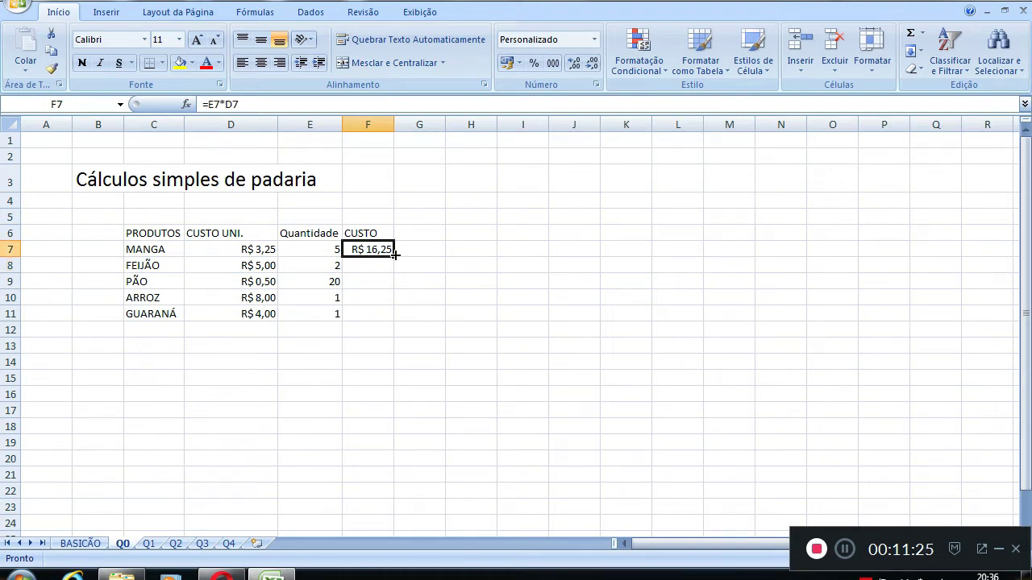
{"action": "left_click_drag", "start_coordinate": [379, 266], "coordinate": [395, 322]}
{"action": "left_click", "coordinate": [385, 250]}
{"action": "left_click_drag", "start_coordinate": [396, 256], "coordinate": [397, 322]}
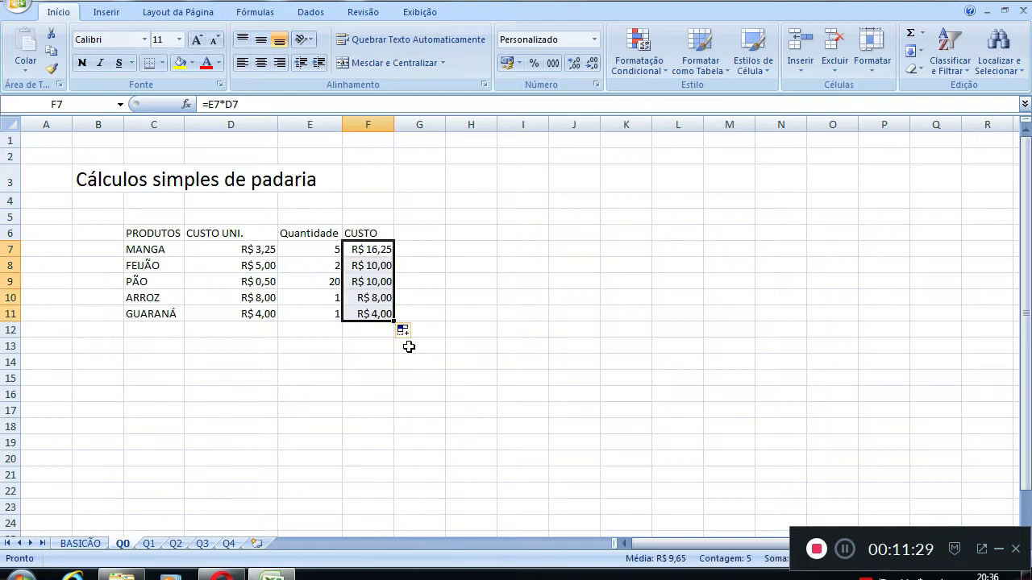
Examine the filled cost formulas in F7, F8, F9 and F10 and the cells each one references
{"action": "left_click", "coordinate": [369, 268]}
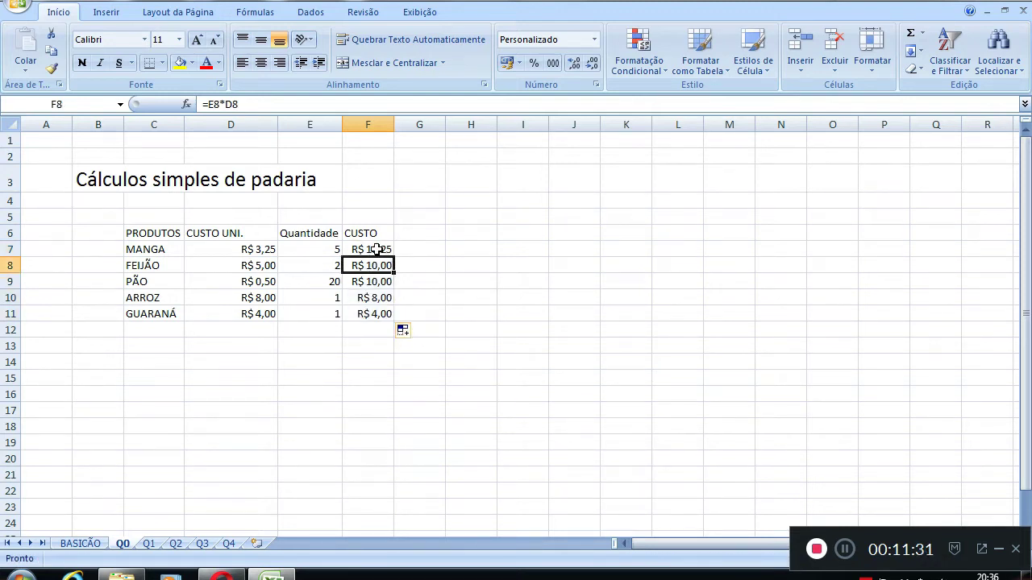
{"action": "double_click", "coordinate": [384, 252]}
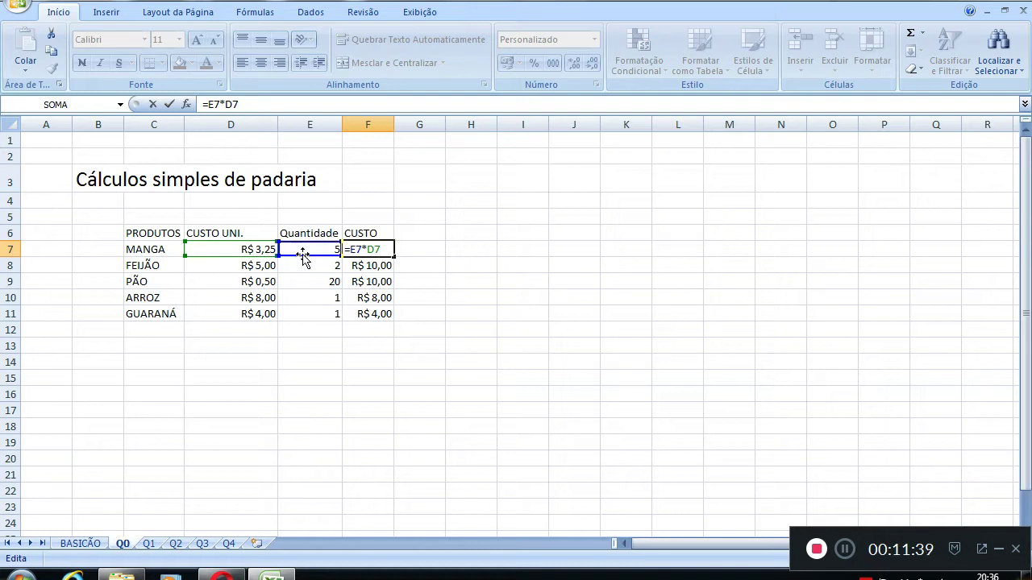
{"action": "key", "text": "ctrl+Return"}
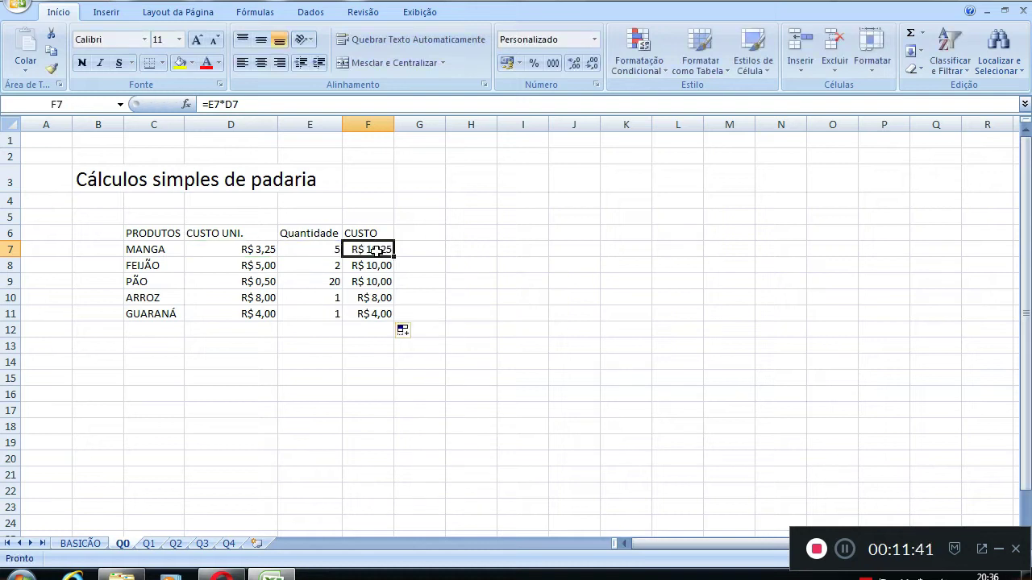
{"action": "left_click", "coordinate": [379, 265]}
{"action": "left_click", "coordinate": [384, 250]}
{"action": "left_click", "coordinate": [386, 266]}
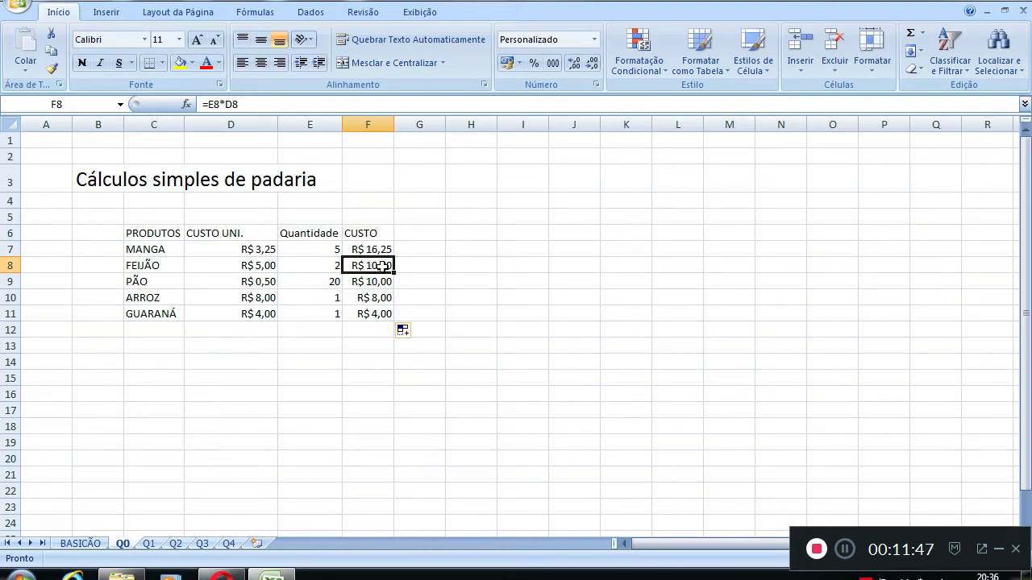
{"action": "double_click", "coordinate": [382, 265]}
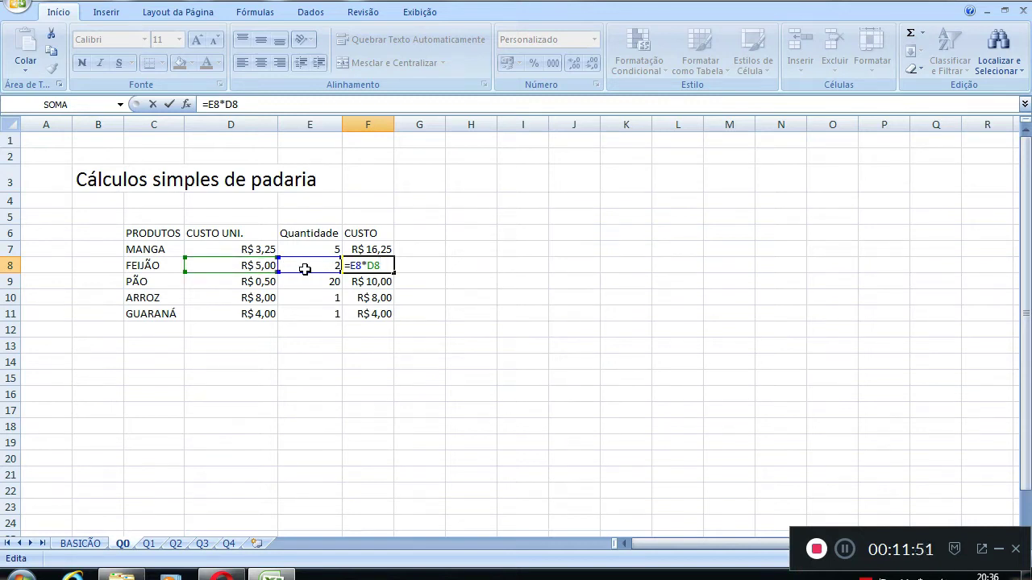
{"action": "key", "text": "Escape"}
{"action": "double_click", "coordinate": [374, 298]}
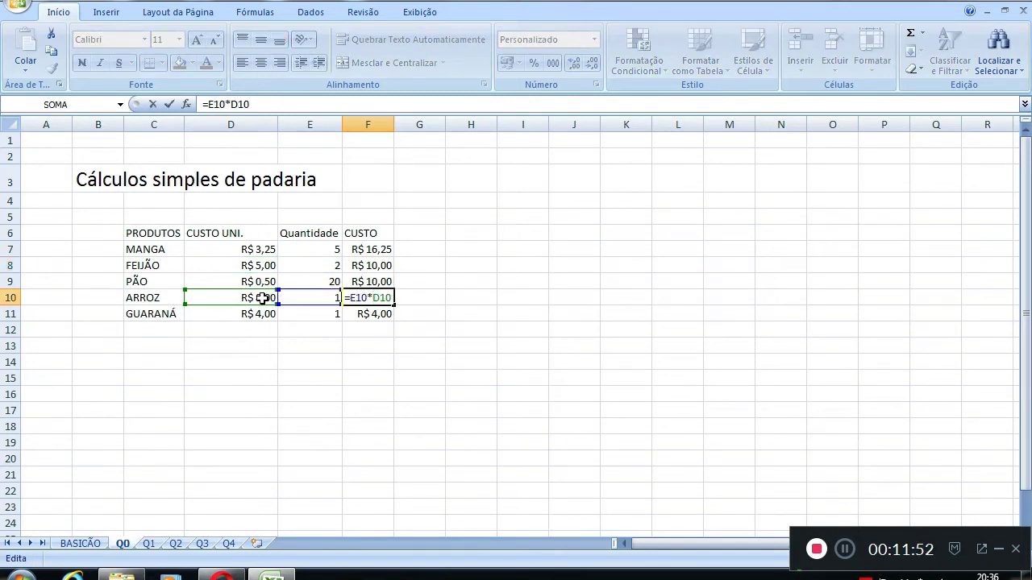
{"action": "left_click", "coordinate": [350, 382]}
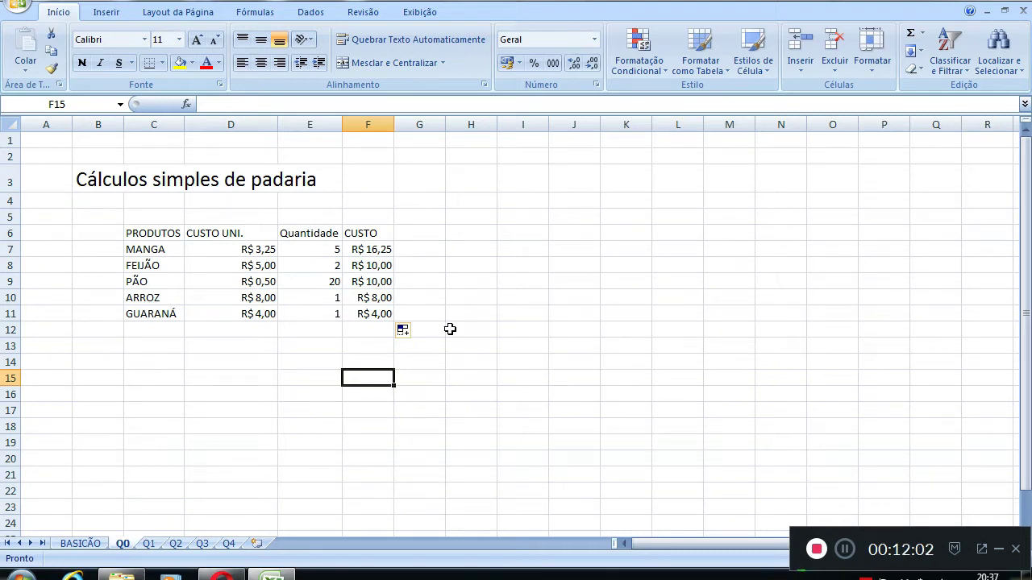
{"action": "left_click", "coordinate": [361, 250]}
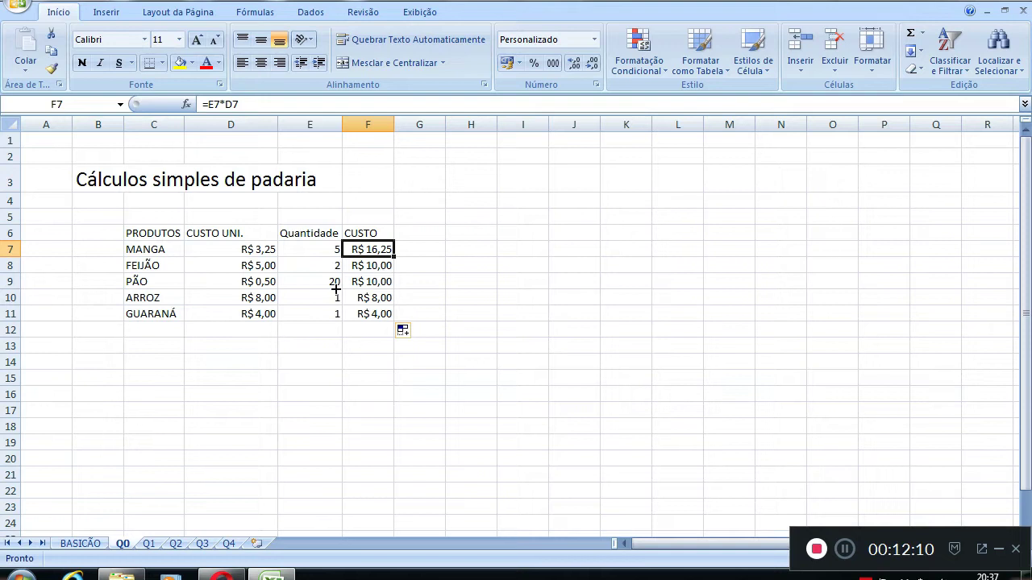
{"action": "left_click", "coordinate": [374, 284]}
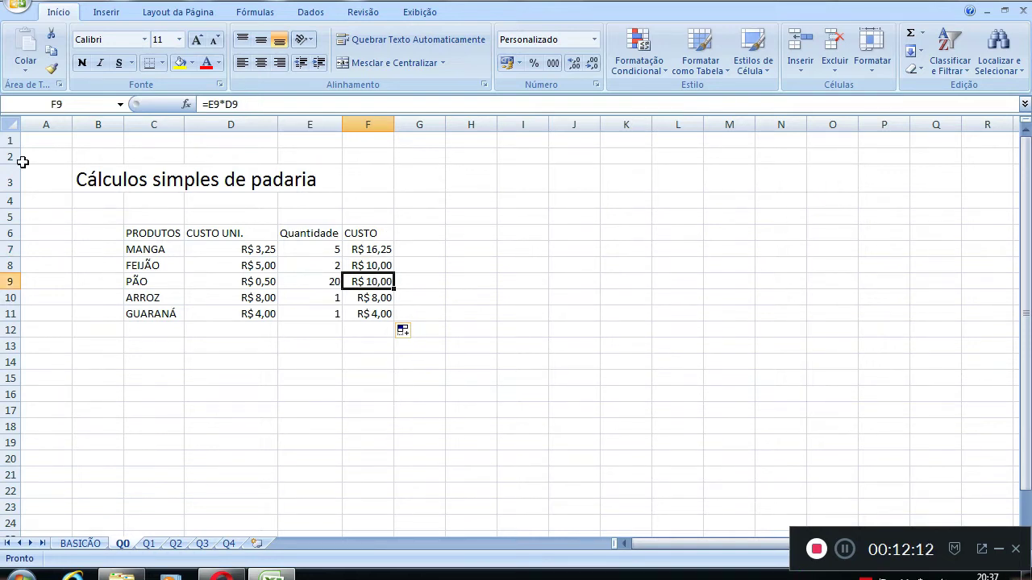
Total the product costs in F12 with the SOMA function over F7:F11
{"action": "left_click", "coordinate": [332, 331]}
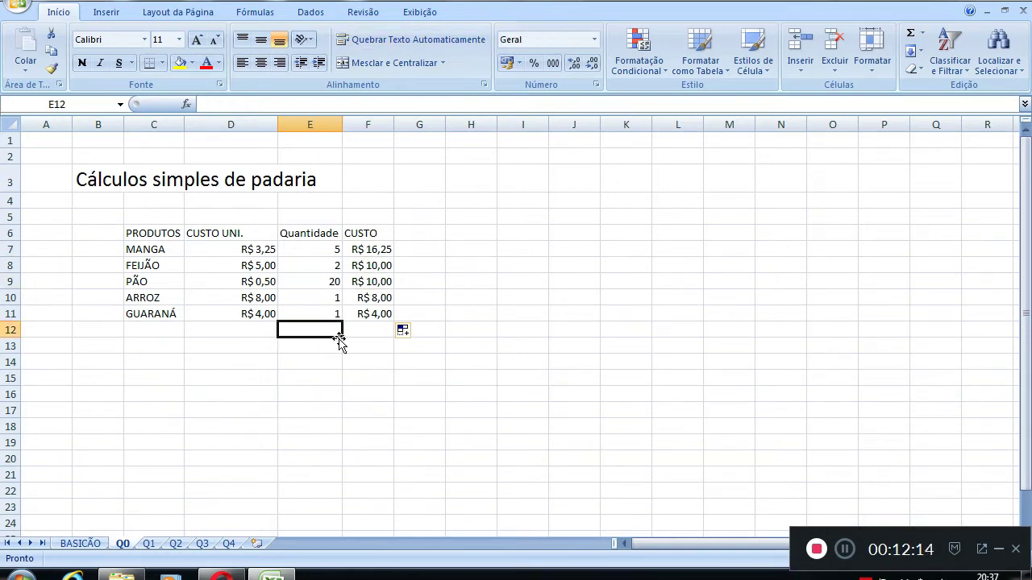
{"action": "left_click", "coordinate": [361, 329]}
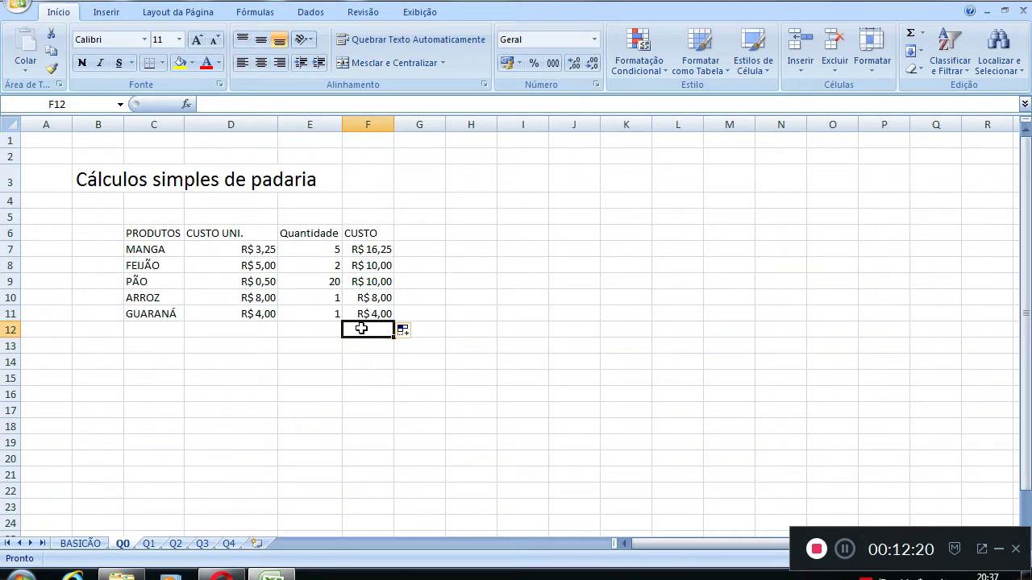
{"action": "type", "text": "=soma("}
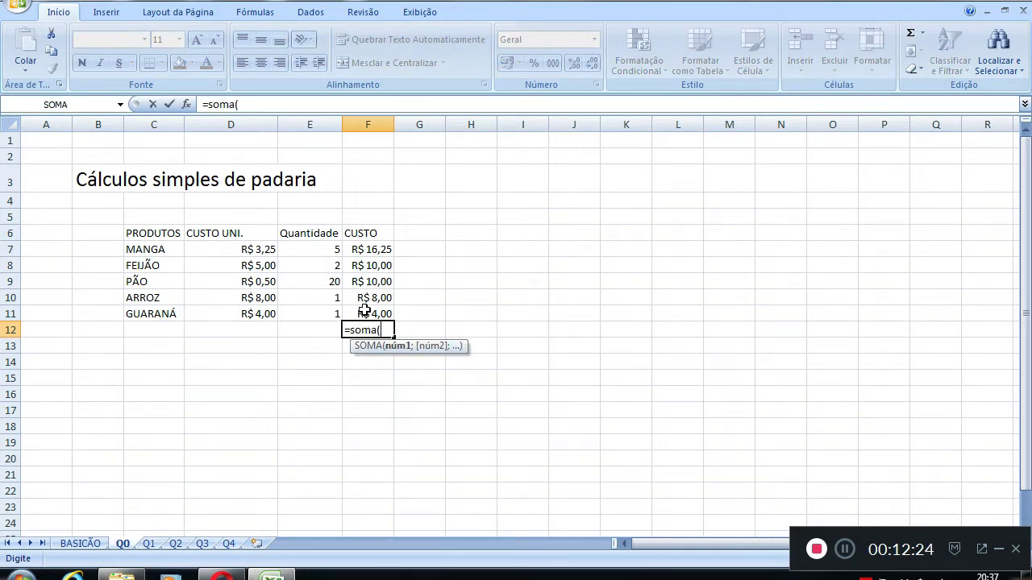
{"action": "left_click_drag", "start_coordinate": [372, 314], "coordinate": [372, 247]}
{"action": "type", "text": ")"}
{"action": "key", "text": "Return"}
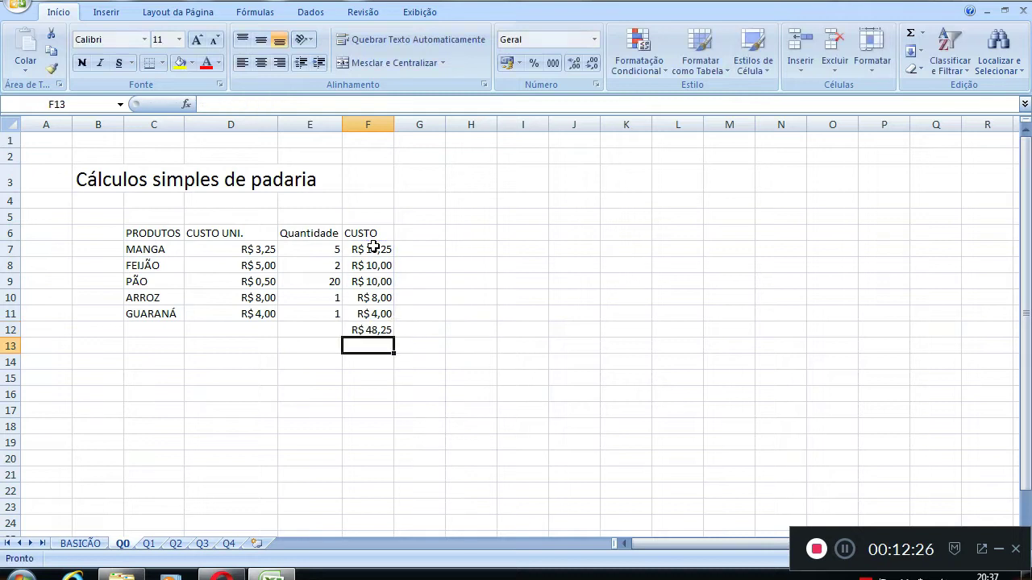
Enter the label TOTAL in both E12 and E13
{"action": "left_click", "coordinate": [326, 326]}
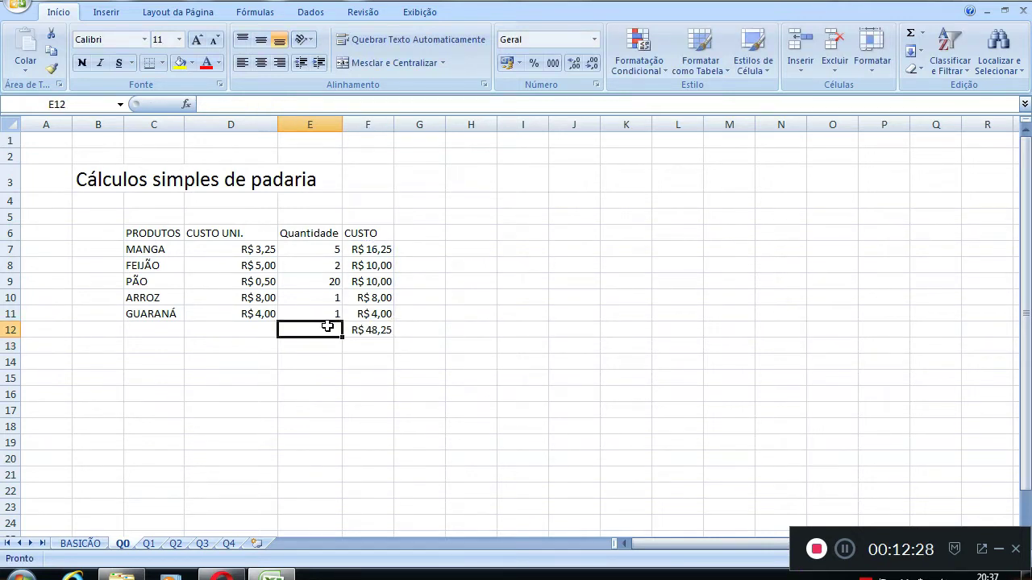
{"action": "type", "text": "TOTAÇ"}
{"action": "key", "text": "BackSpace"}
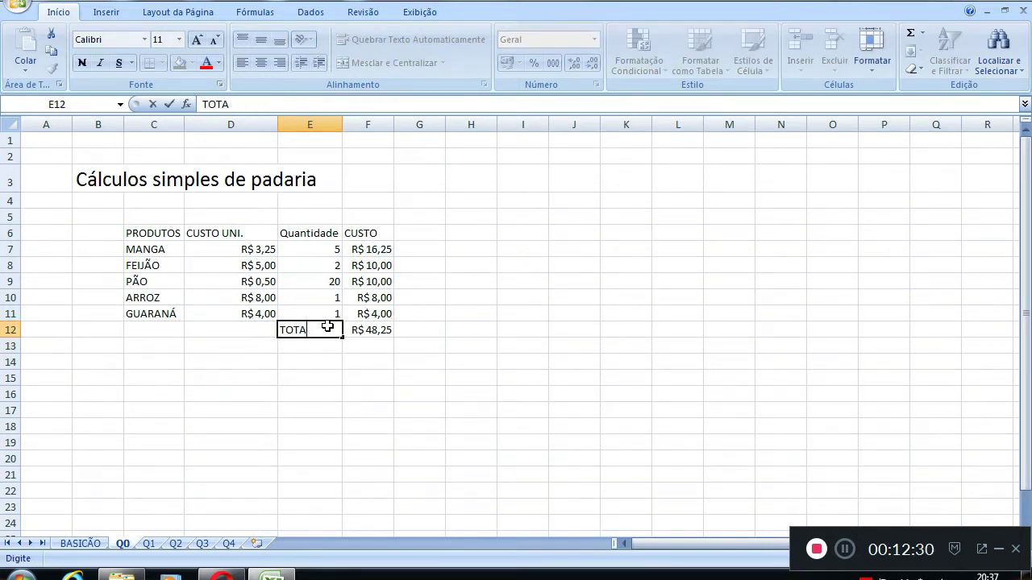
{"action": "type", "text": "L"}
{"action": "key", "text": "Return"}
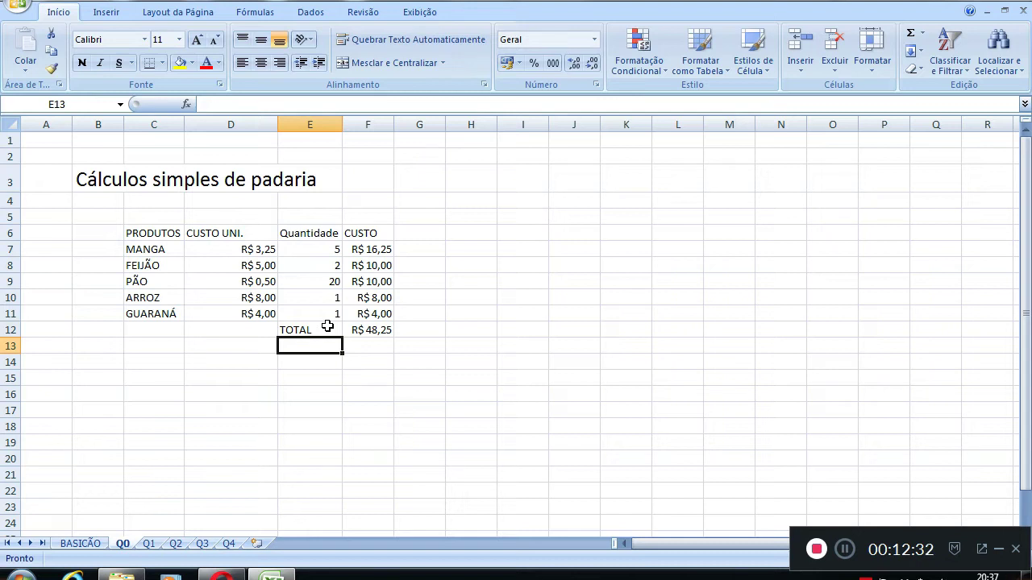
{"action": "type", "text": "TOTAL"}
{"action": "key", "text": "Return"}
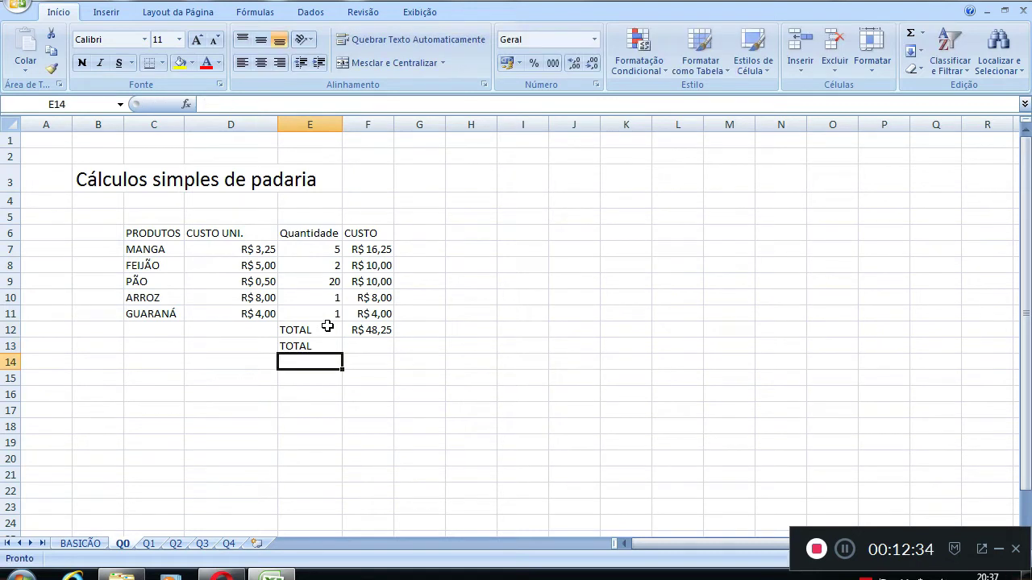
{"action": "key", "text": "Up"}
{"action": "key", "text": "Right"}
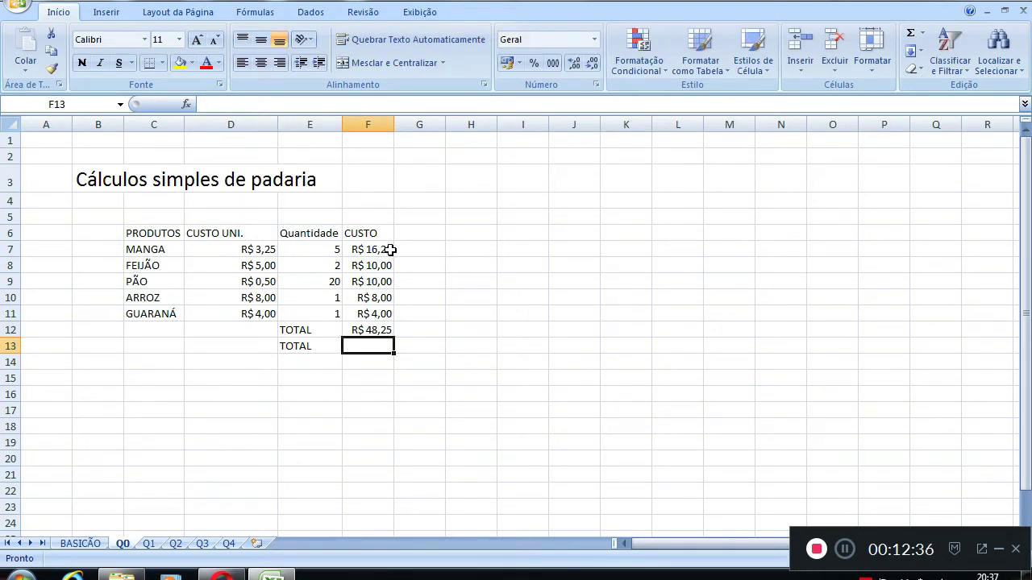
{"action": "left_click_drag", "start_coordinate": [371, 253], "coordinate": [373, 298]}
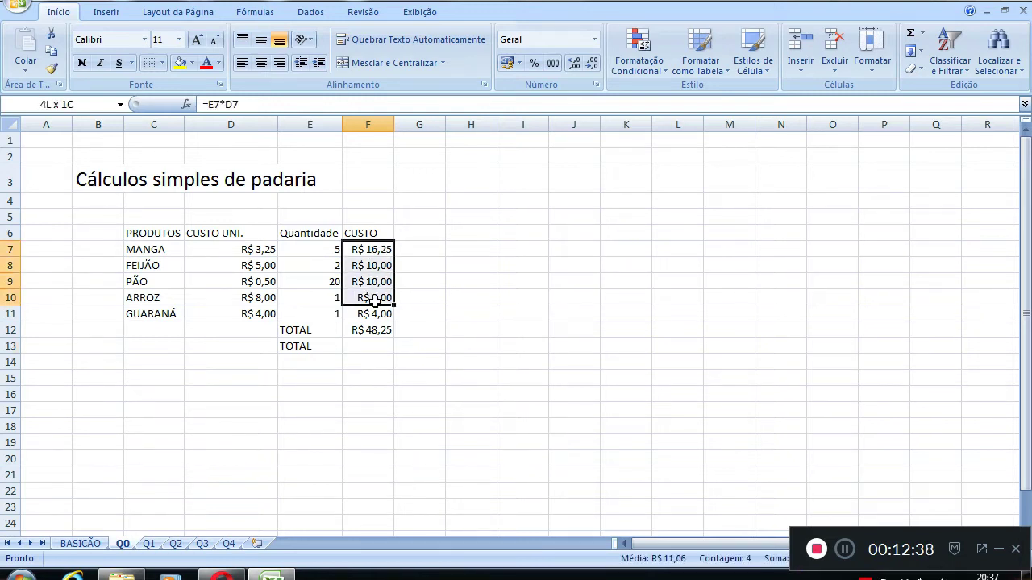
{"action": "left_click", "coordinate": [376, 352]}
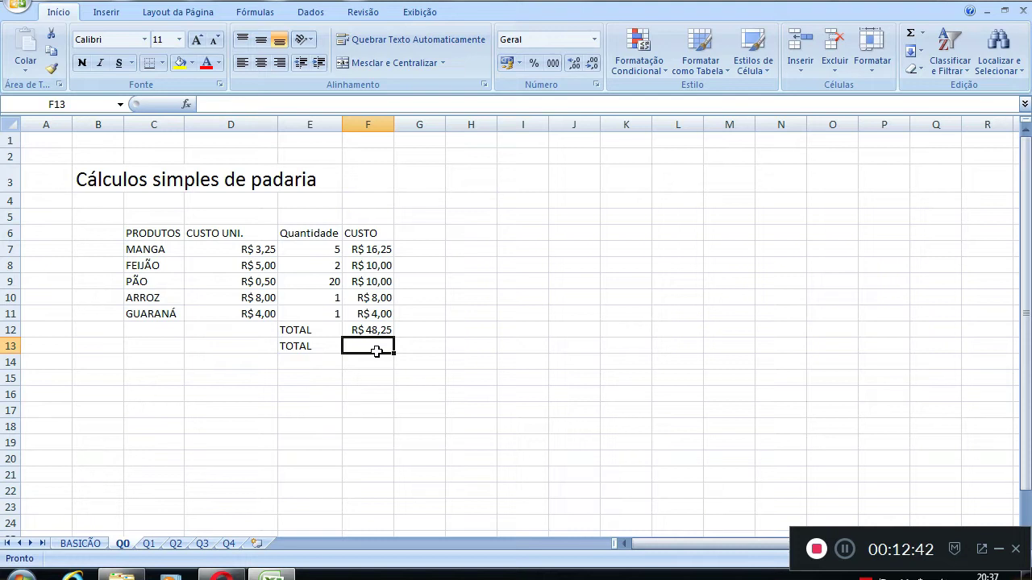
{"action": "type", "text": "M"}
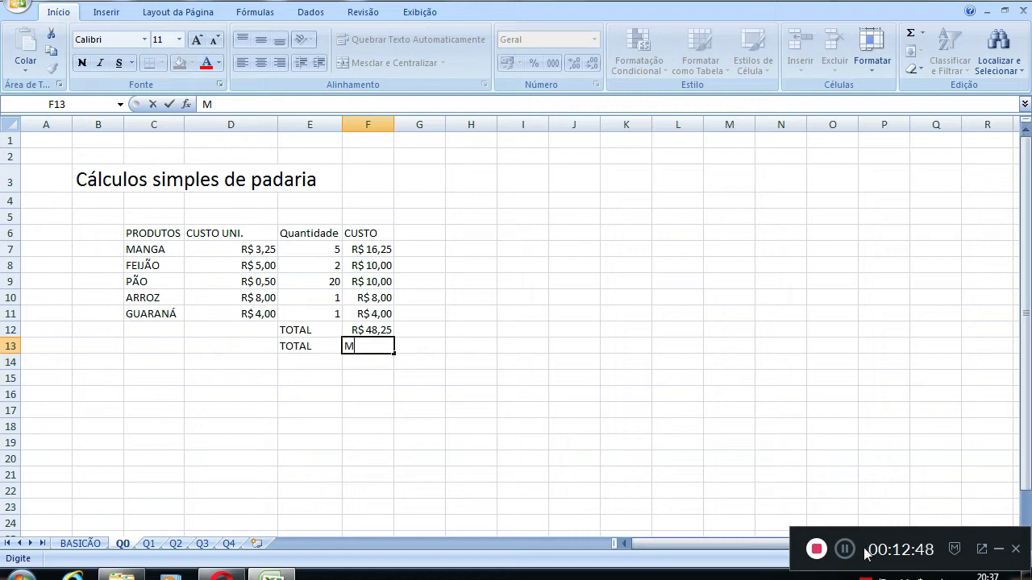
{"action": "key", "text": "Escape"}
Calculate the total cost in F13 with SOMARPRODUTO over the unit costs D7:D11 and the quantities E7:E11
{"action": "left_click", "coordinate": [378, 346]}
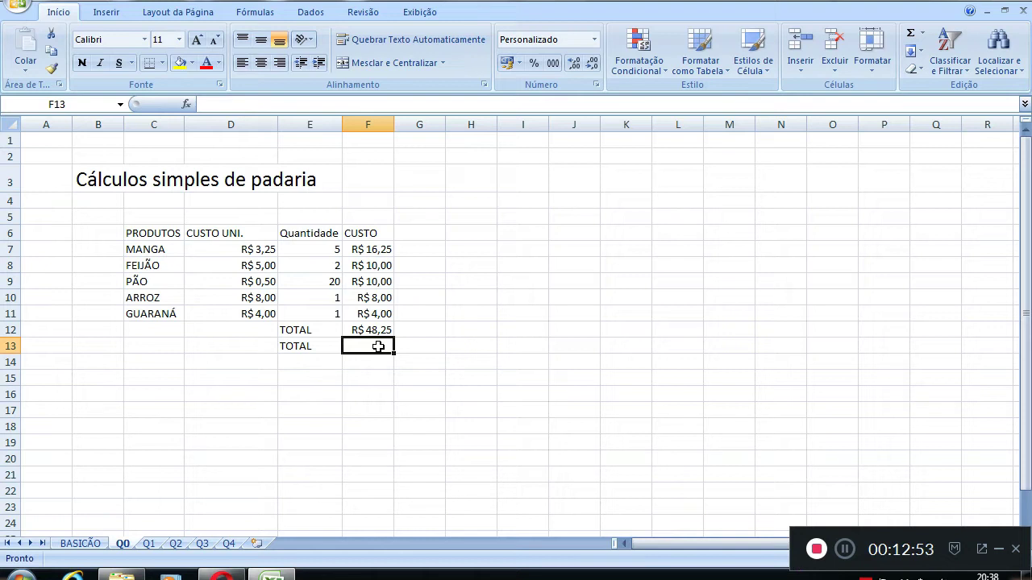
{"action": "type", "text": "="}
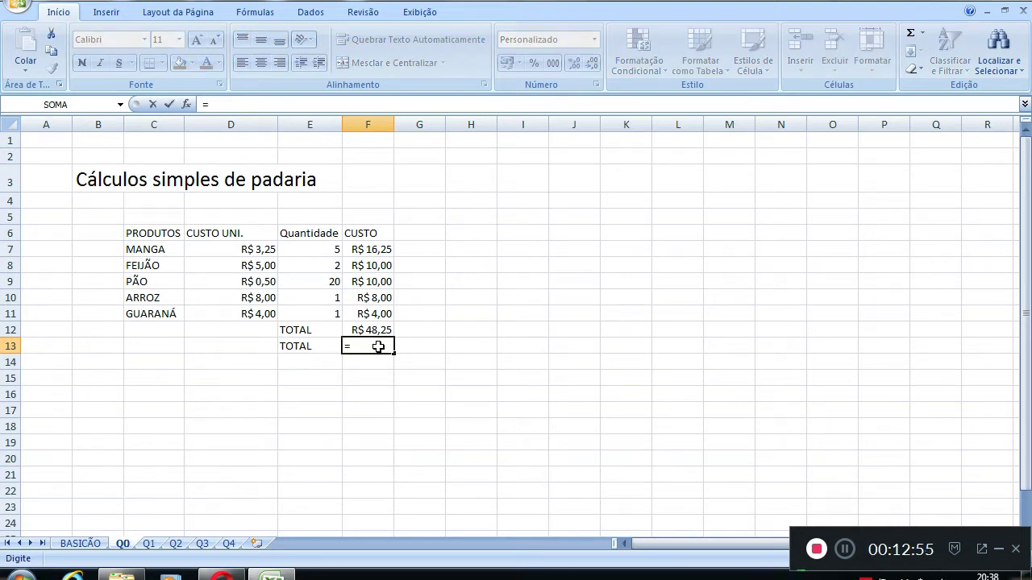
{"action": "type", "text": "SOMARPRODUT"}
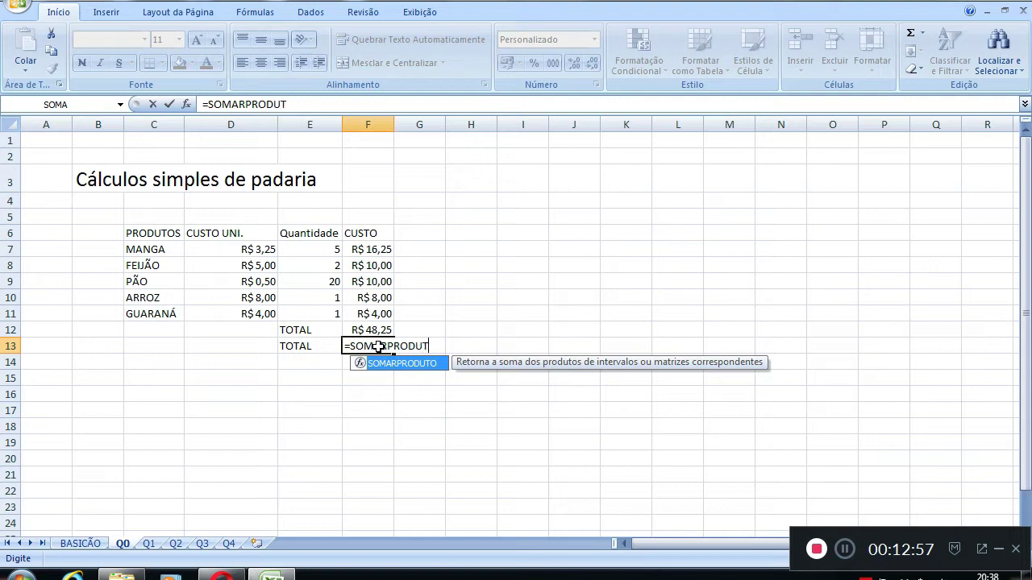
{"action": "type", "text": "O("}
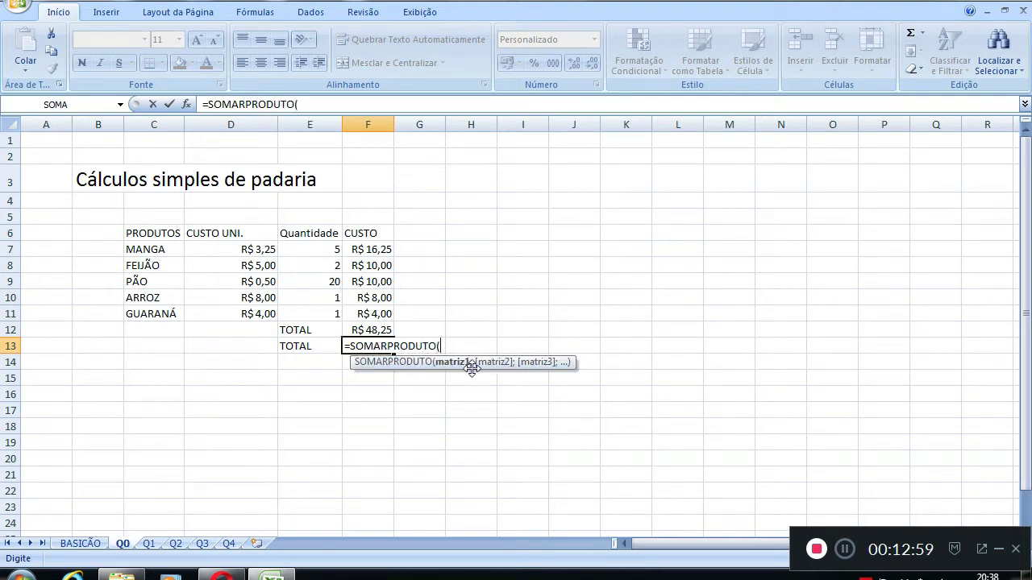
{"action": "left_click_drag", "start_coordinate": [268, 250], "coordinate": [271, 318]}
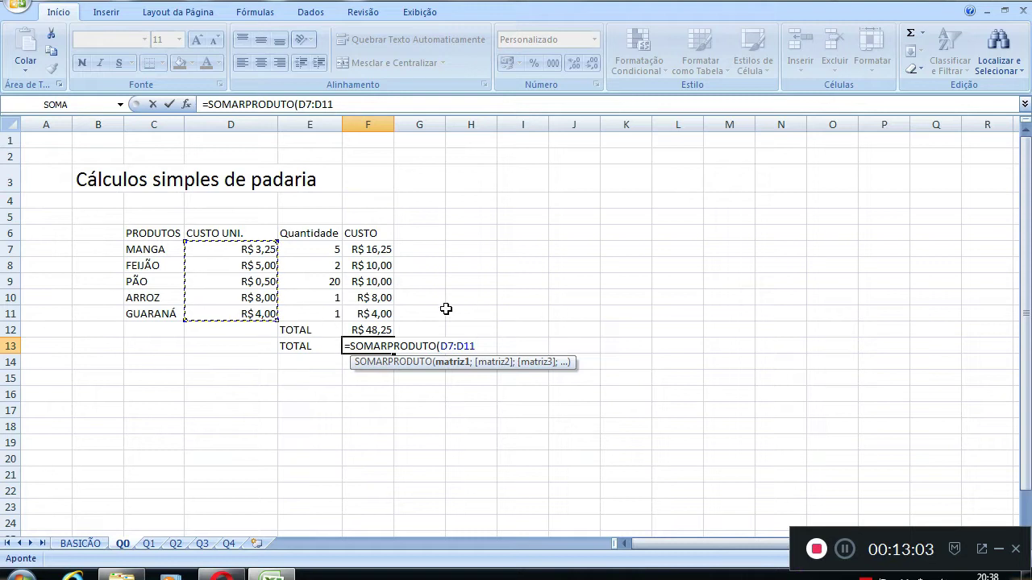
{"action": "type", "text": ";"}
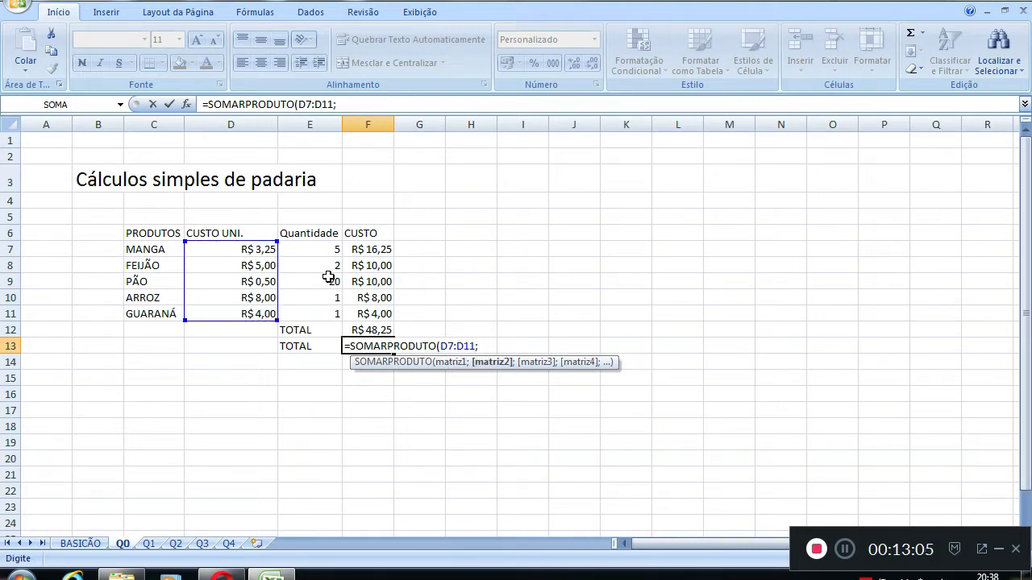
{"action": "left_click_drag", "start_coordinate": [309, 248], "coordinate": [323, 316]}
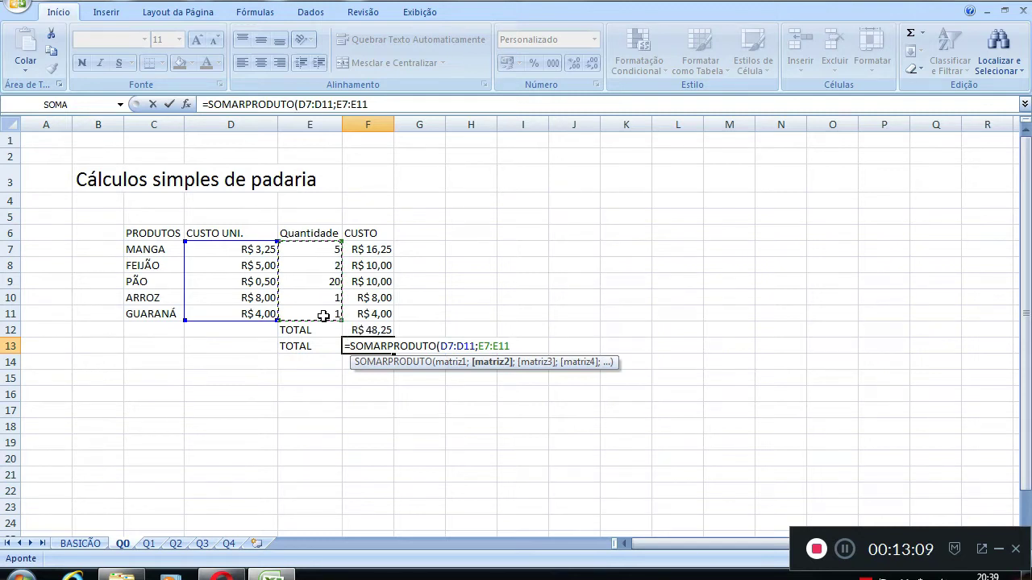
{"action": "type", "text": ")"}
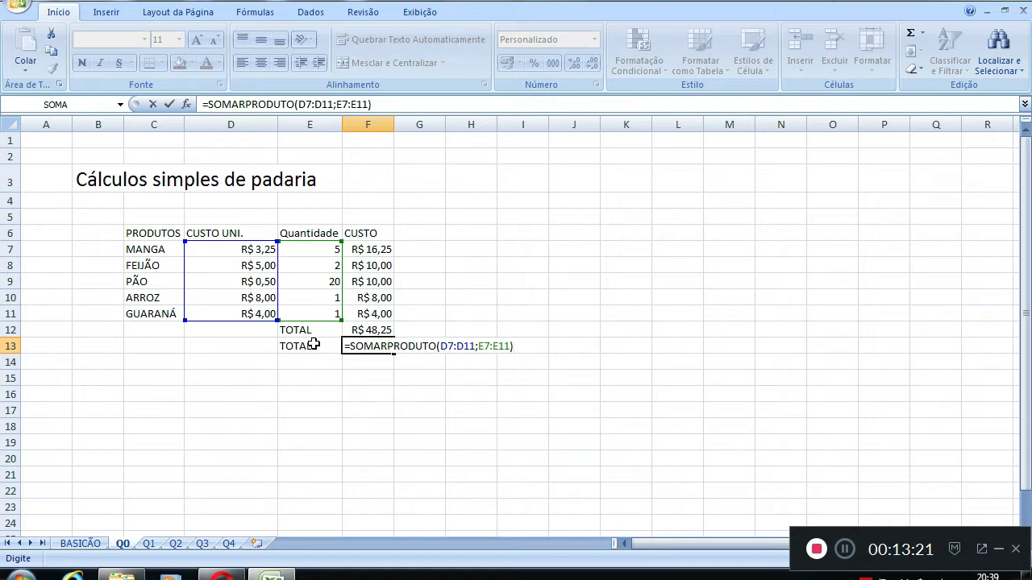
{"action": "key", "text": "Return"}
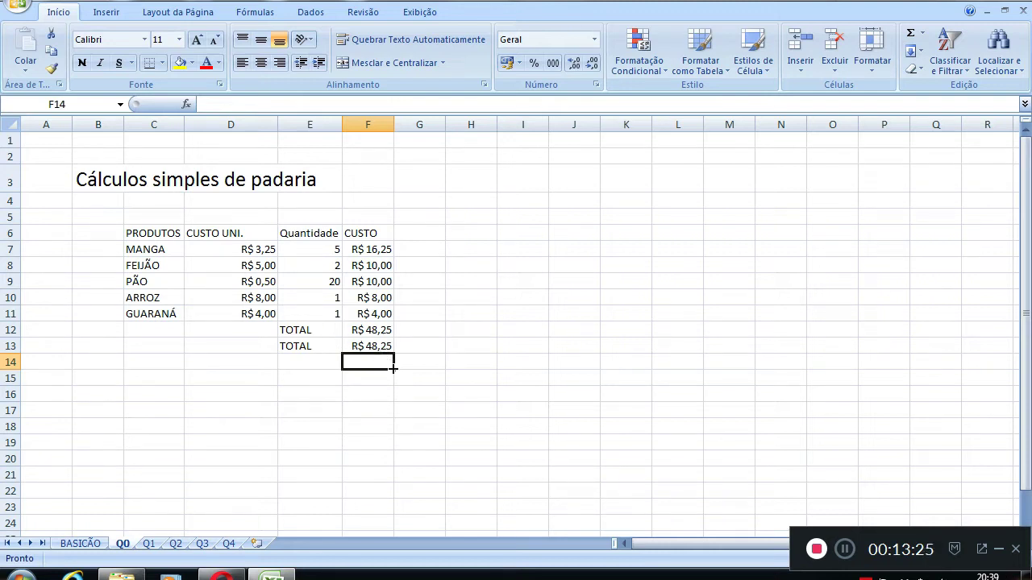
{"action": "left_click_drag", "start_coordinate": [372, 233], "coordinate": [382, 314]}
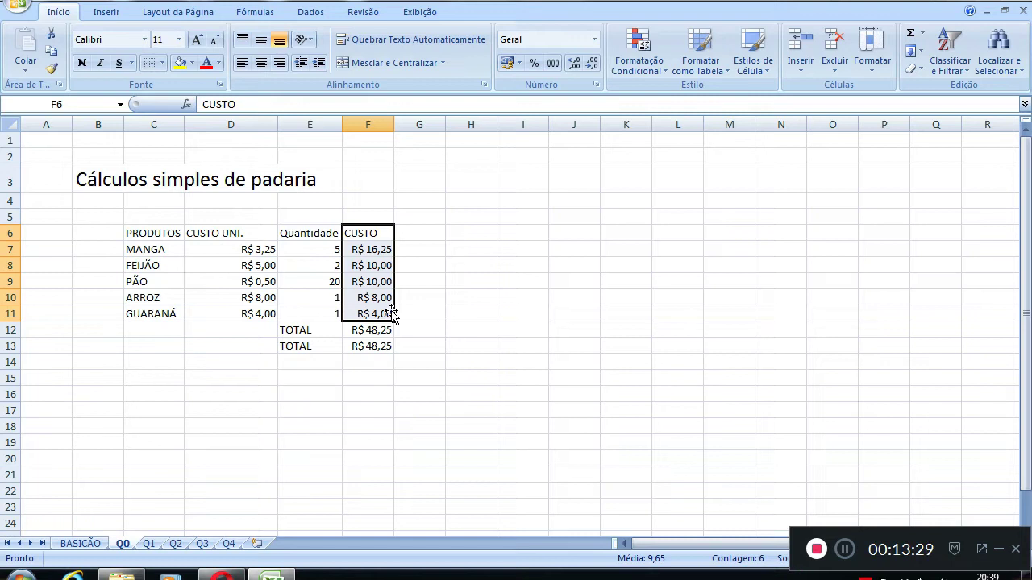
{"action": "left_click", "coordinate": [256, 378]}
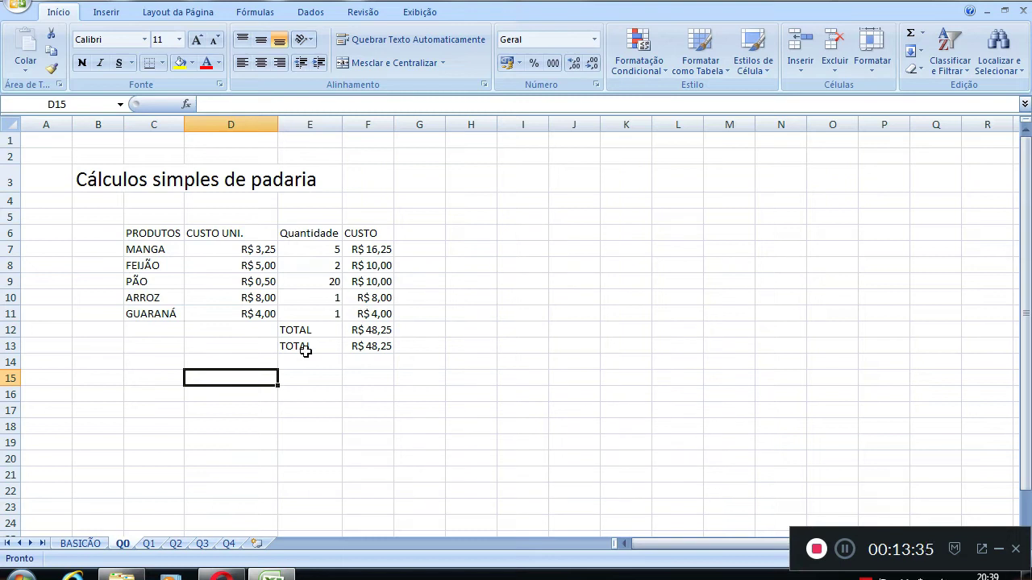
{"action": "left_click", "coordinate": [174, 374]}
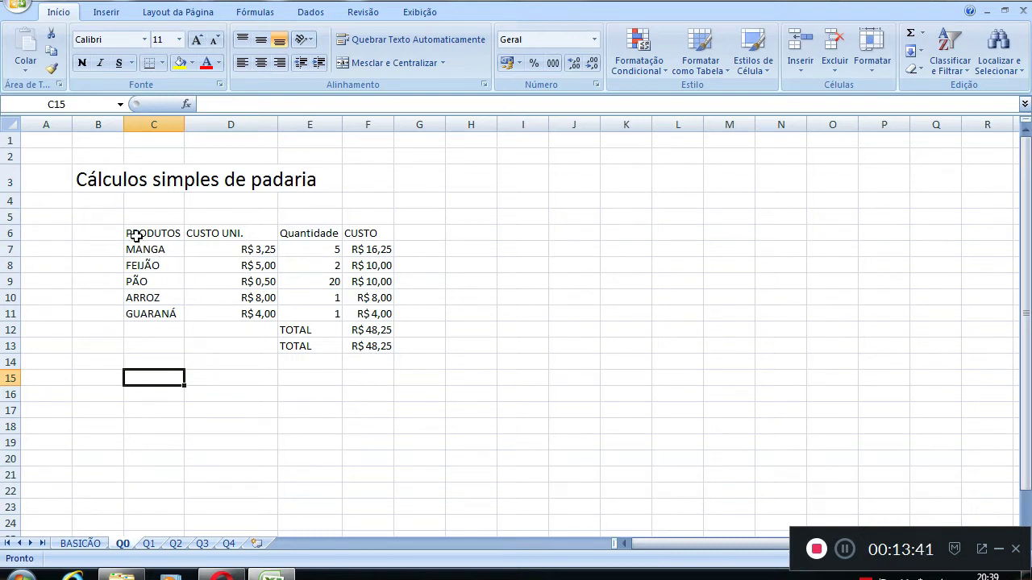
Add filters to the product table's header row, C6:F6
{"action": "left_click_drag", "start_coordinate": [137, 233], "coordinate": [359, 246]}
{"action": "left_click", "coordinate": [184, 253]}
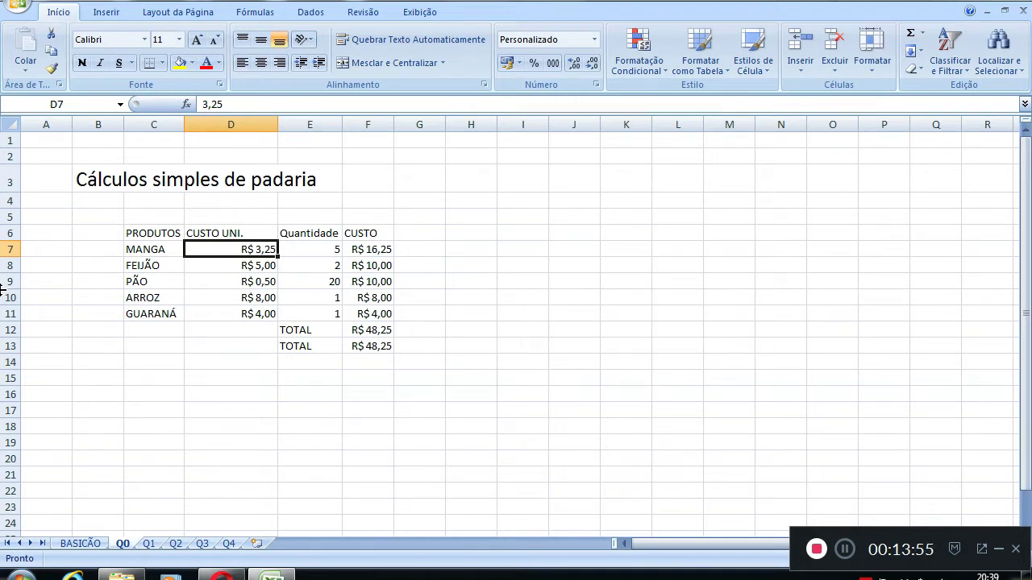
{"action": "left_click_drag", "start_coordinate": [138, 232], "coordinate": [380, 233]}
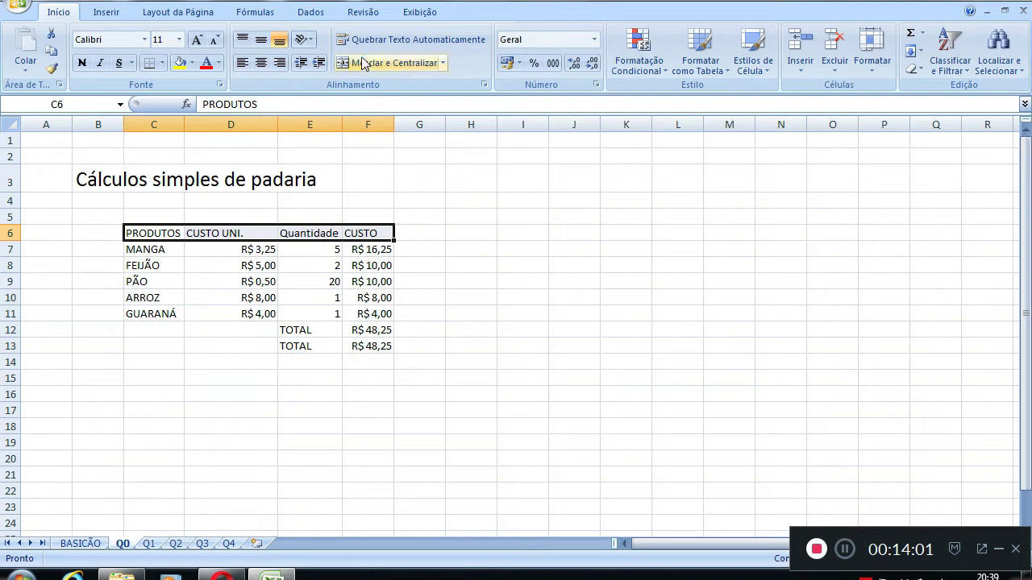
{"action": "left_click", "coordinate": [412, 17]}
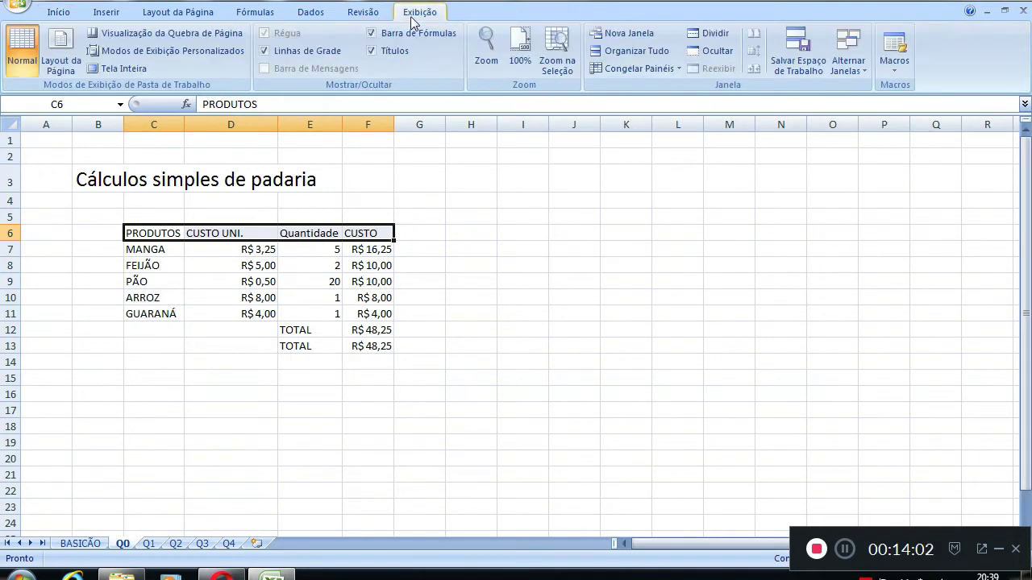
{"action": "left_click", "coordinate": [364, 16]}
{"action": "left_click", "coordinate": [312, 15]}
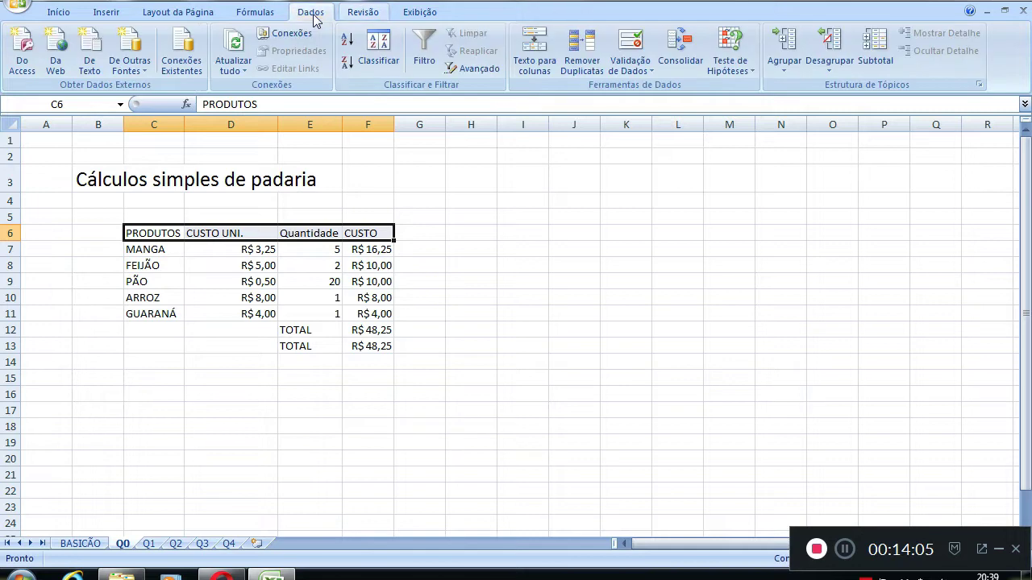
{"action": "left_click", "coordinate": [422, 62]}
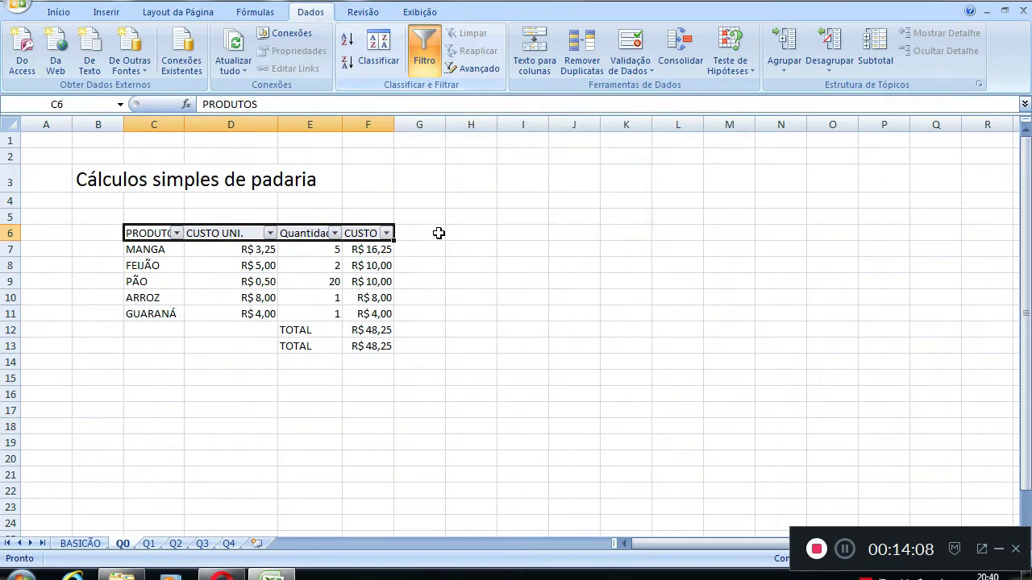
{"action": "left_click", "coordinate": [436, 238]}
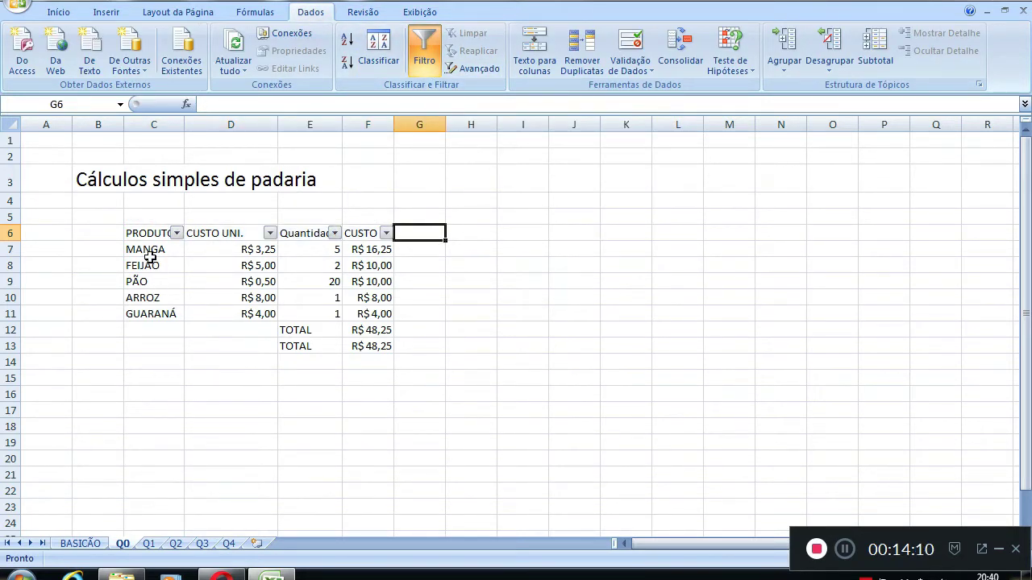
Sort the product table by the PRODUTOS column from A to Z
{"action": "left_click", "coordinate": [177, 233]}
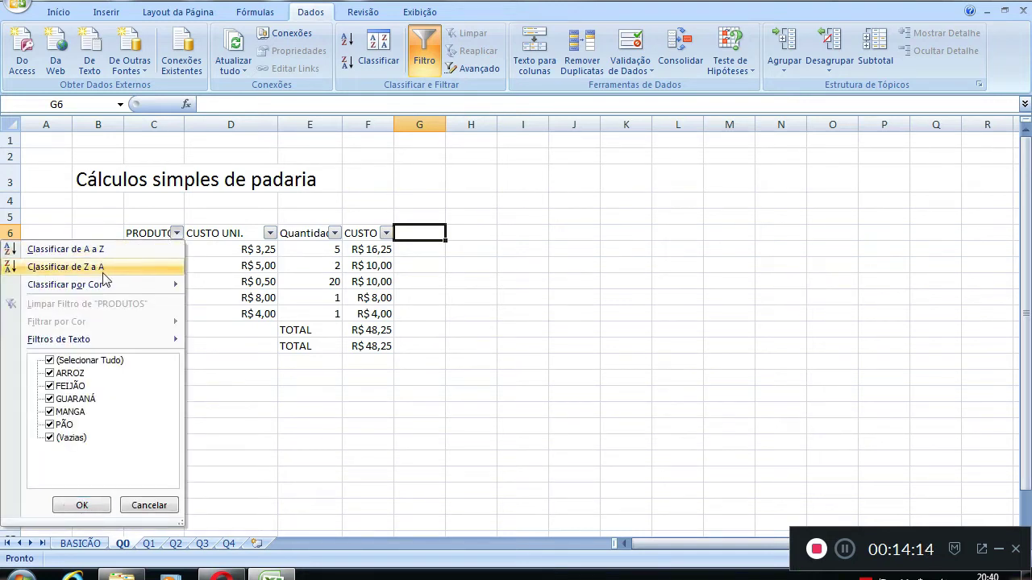
{"action": "mouse_move", "coordinate": [111, 289]}
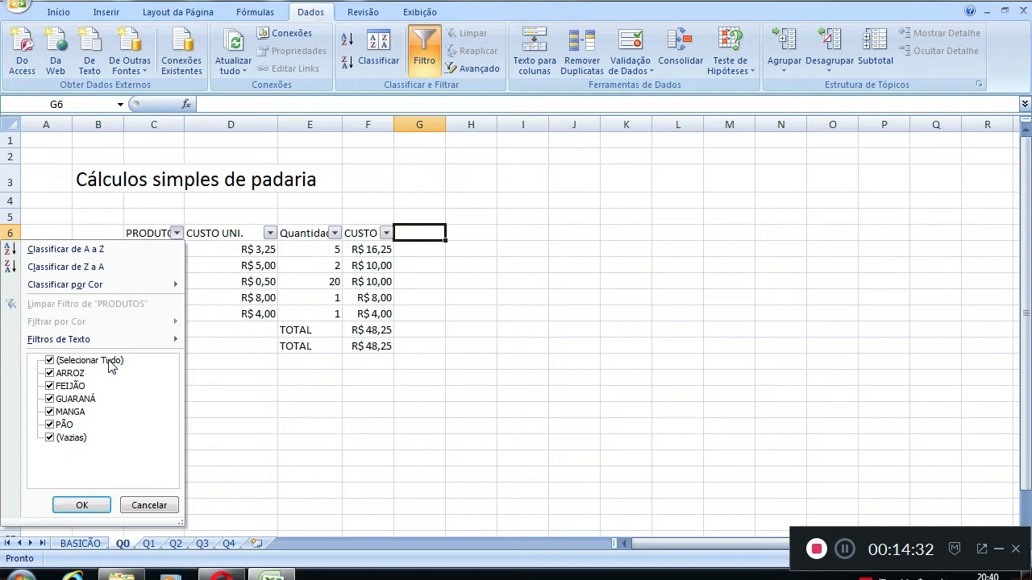
{"action": "left_click", "coordinate": [99, 252]}
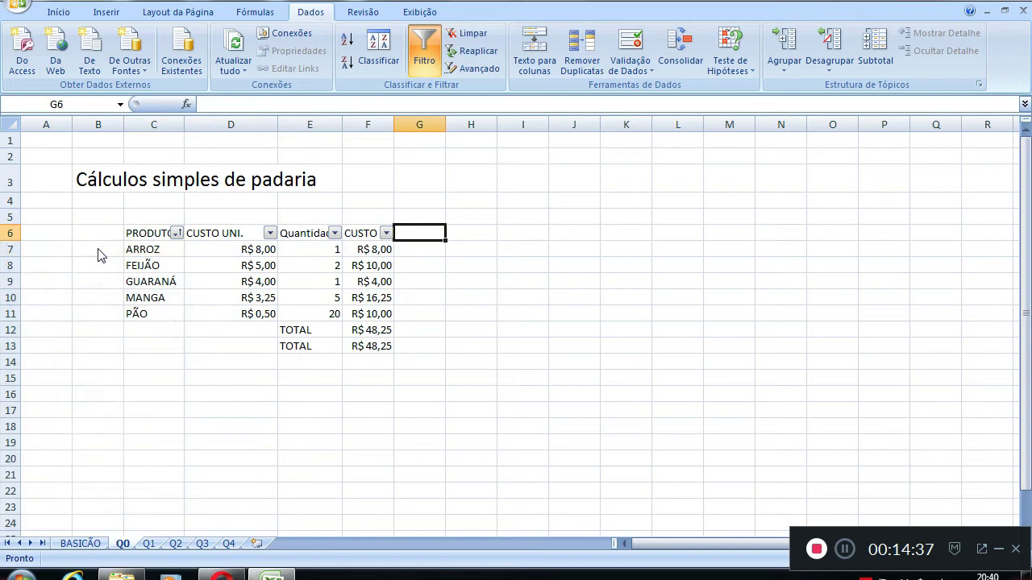
{"action": "left_click_drag", "start_coordinate": [153, 250], "coordinate": [367, 314]}
{"action": "left_click", "coordinate": [143, 249]}
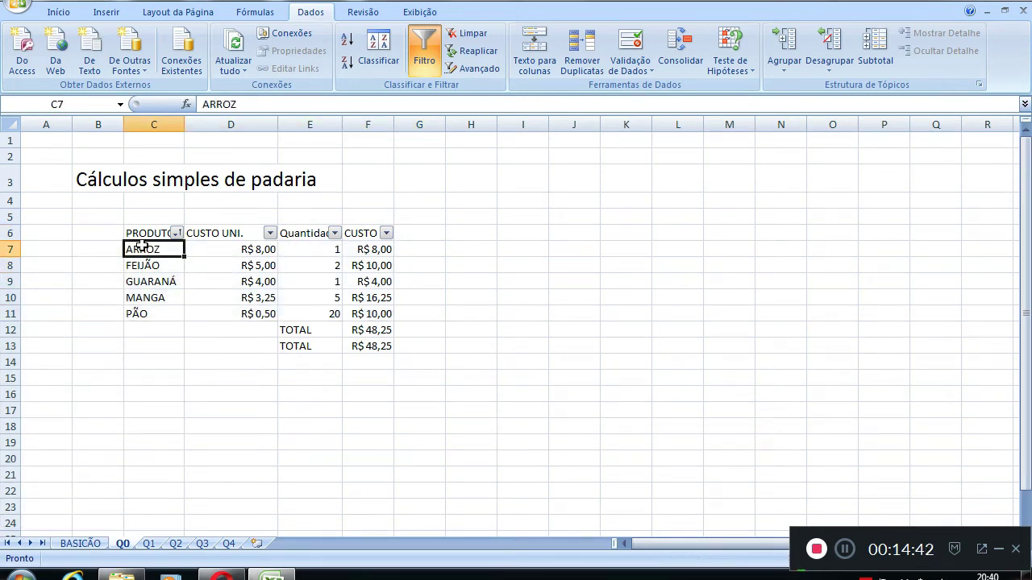
{"action": "left_click", "coordinate": [176, 233]}
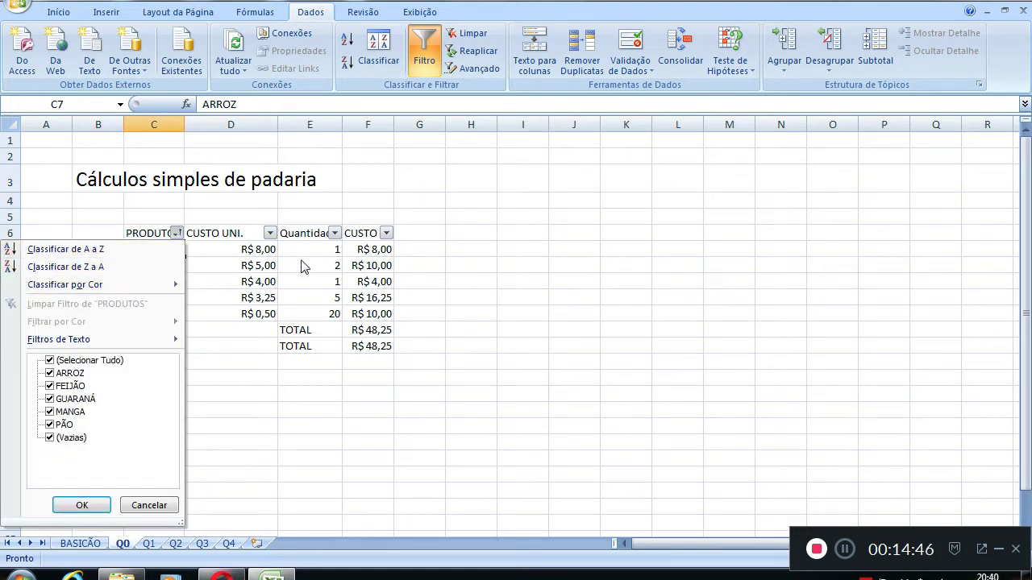
{"action": "key", "text": "Escape"}
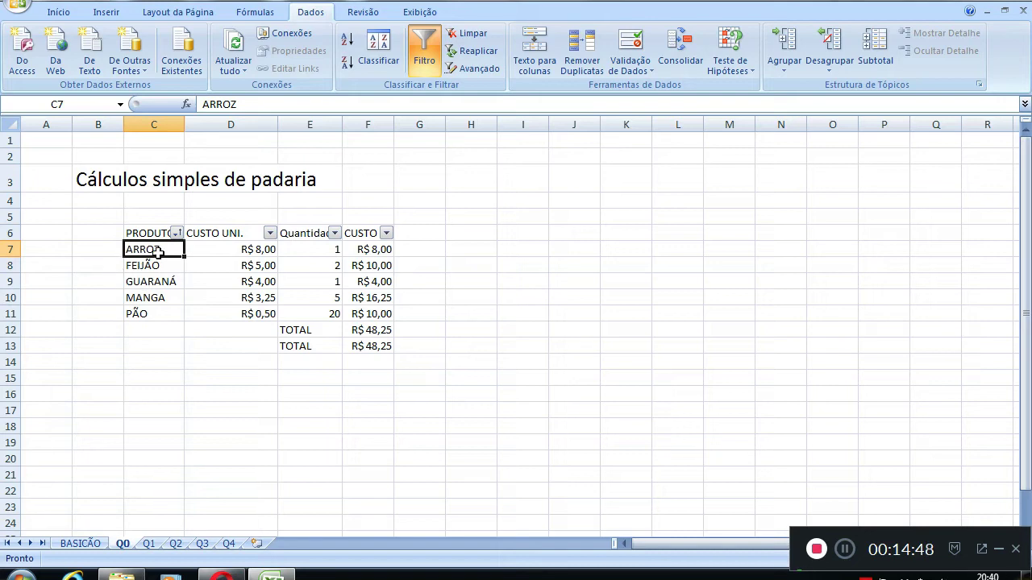
{"action": "left_click", "coordinate": [167, 278]}
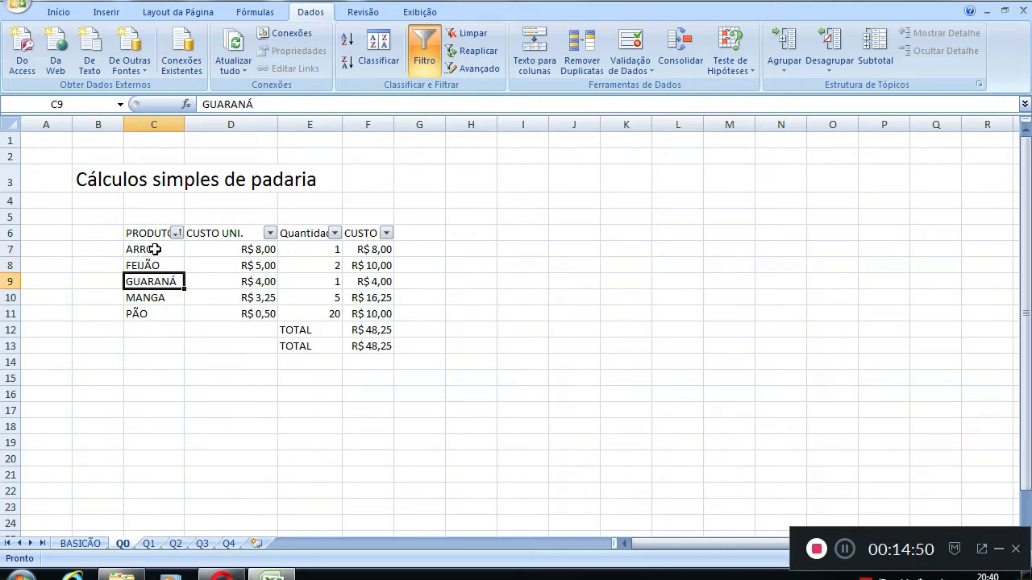
{"action": "left_click", "coordinate": [149, 250]}
Try to sort the table by the CUSTO column from largest to smallest, and undo that sort
{"action": "left_click", "coordinate": [386, 233]}
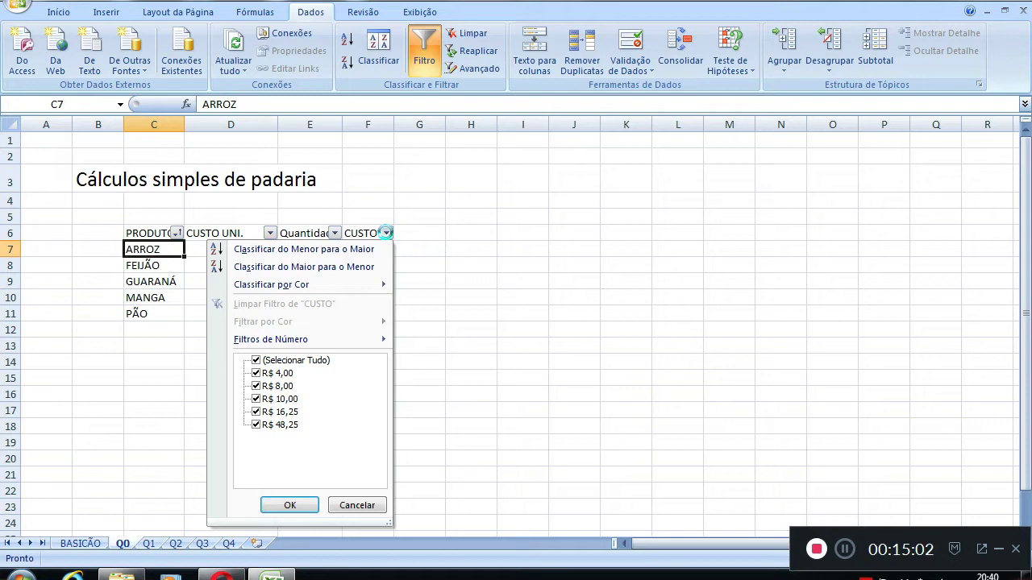
{"action": "left_click", "coordinate": [329, 266]}
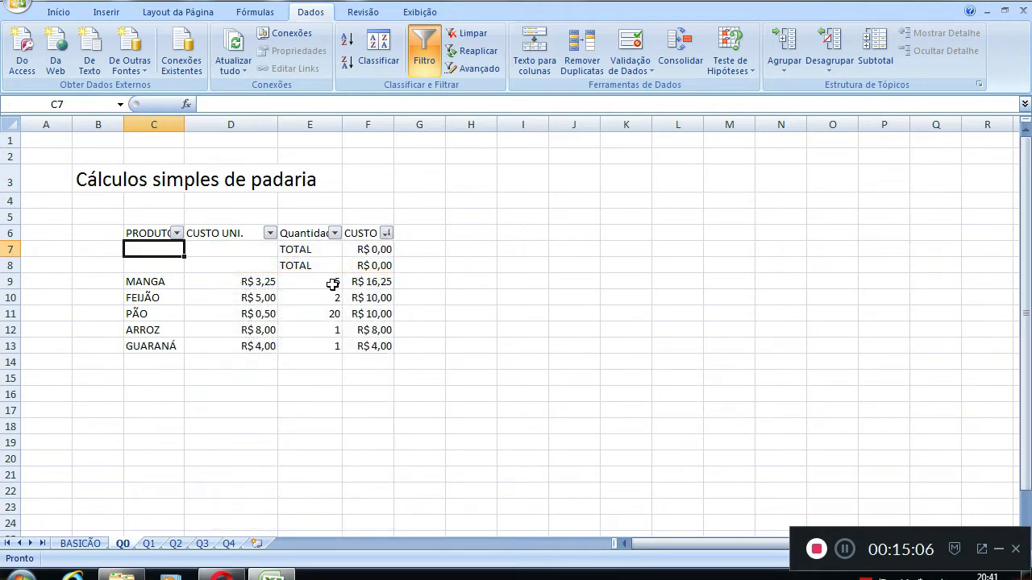
{"action": "left_click_drag", "start_coordinate": [241, 245], "coordinate": [366, 265]}
{"action": "left_click_drag", "start_coordinate": [74, 228], "coordinate": [207, 260]}
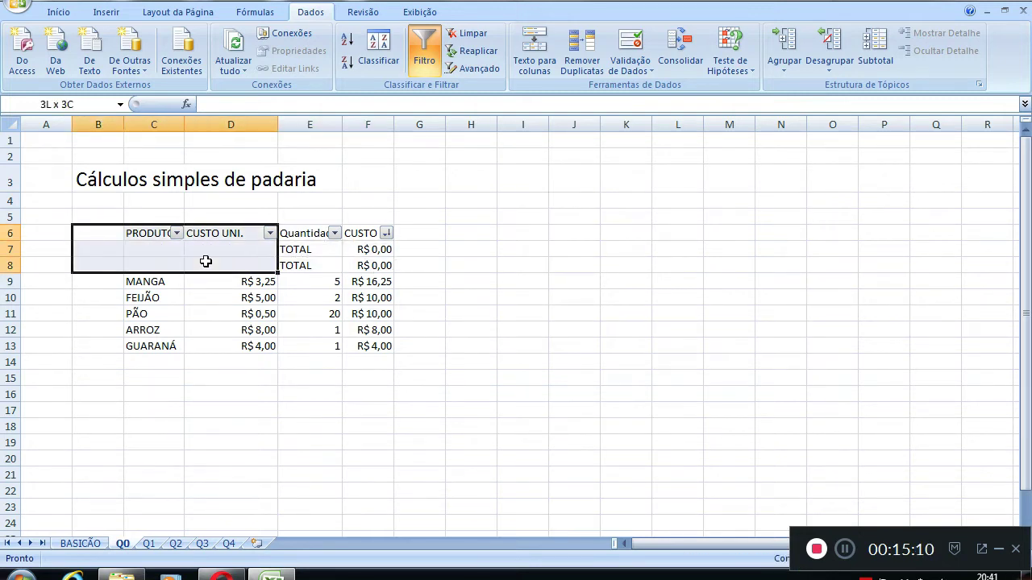
{"action": "left_click_drag", "start_coordinate": [74, 246], "coordinate": [406, 267]}
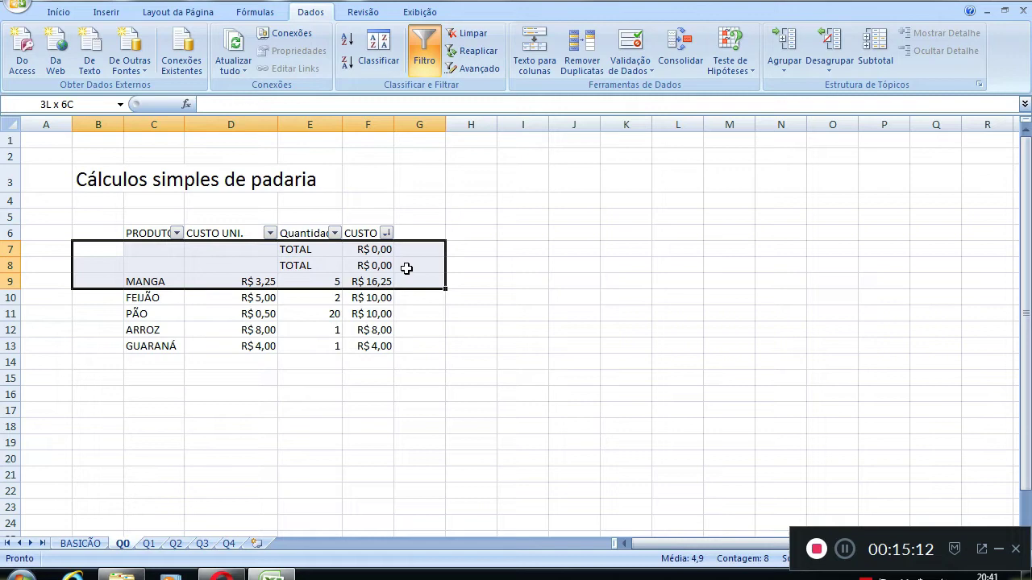
{"action": "right_click", "coordinate": [239, 257]}
{"action": "left_click", "coordinate": [621, 321]}
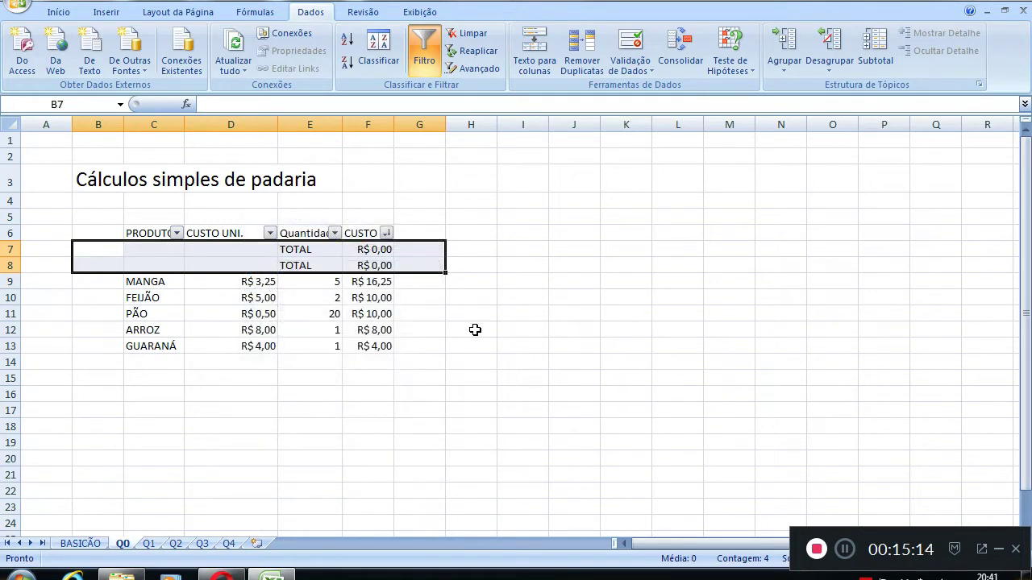
{"action": "key", "text": "ctrl+z"}
Move the two TOTAL labels and their values from E12:F13 to H3:I4, outside the product table
{"action": "left_click", "coordinate": [406, 345]}
{"action": "left_click_drag", "start_coordinate": [290, 329], "coordinate": [359, 345]}
{"action": "right_click", "coordinate": [290, 335]}
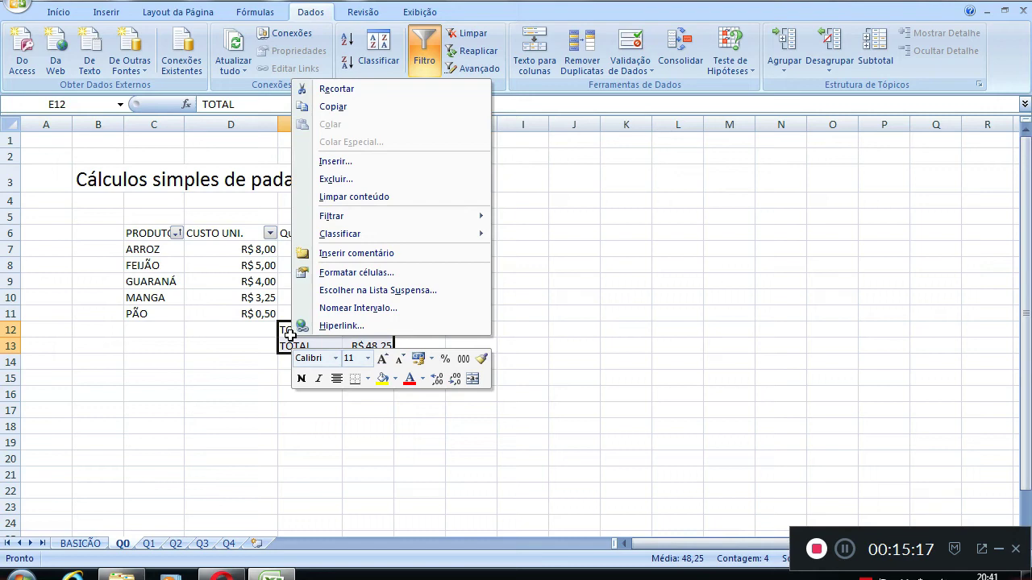
{"action": "left_click", "coordinate": [342, 89]}
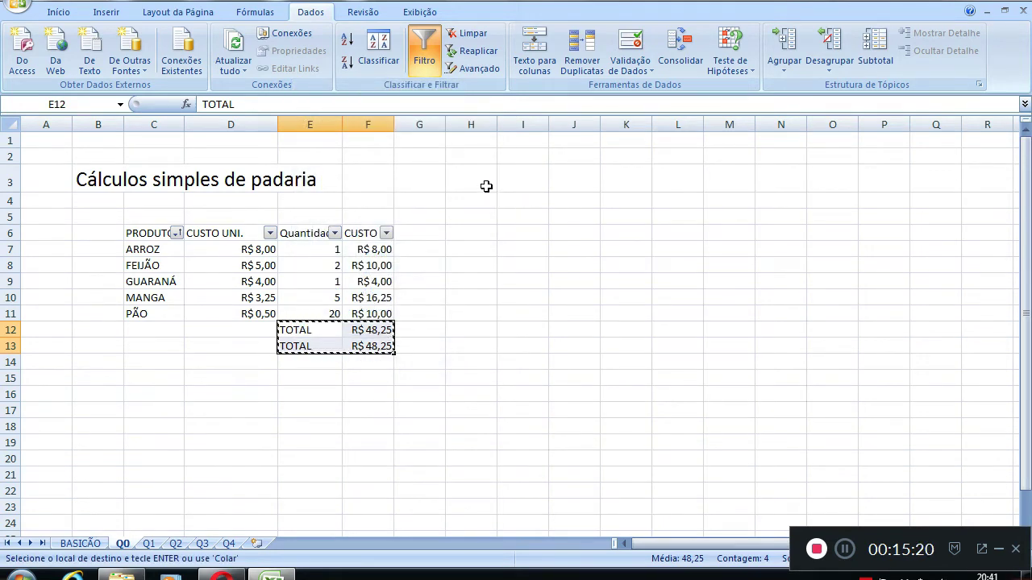
{"action": "right_click", "coordinate": [484, 179]}
{"action": "left_click", "coordinate": [524, 222]}
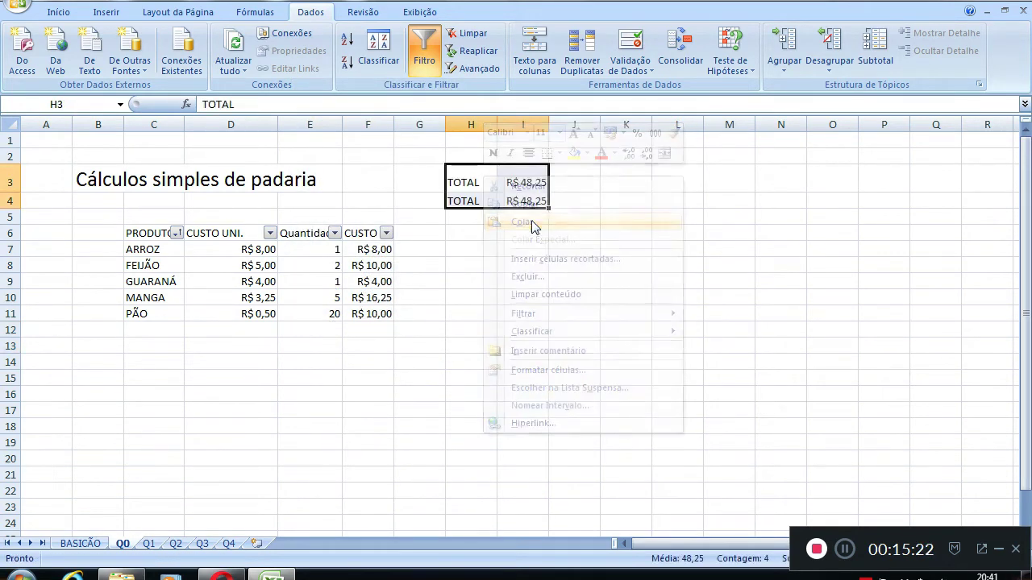
{"action": "left_click", "coordinate": [501, 278]}
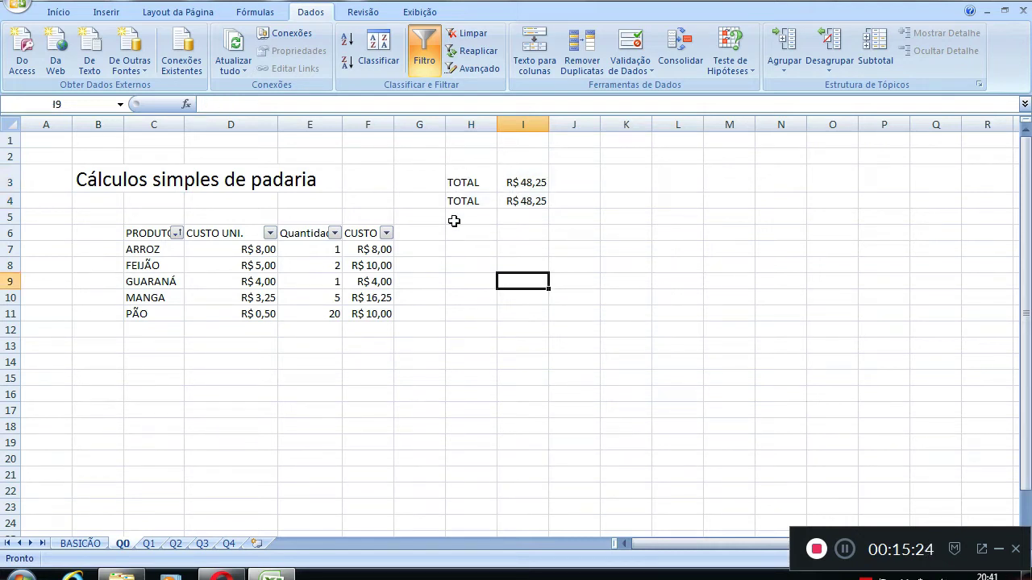
Inspect the SOMA and SOMARPRODUTO formulas behind the two TOTAL values in I3 and I4
{"action": "double_click", "coordinate": [534, 181]}
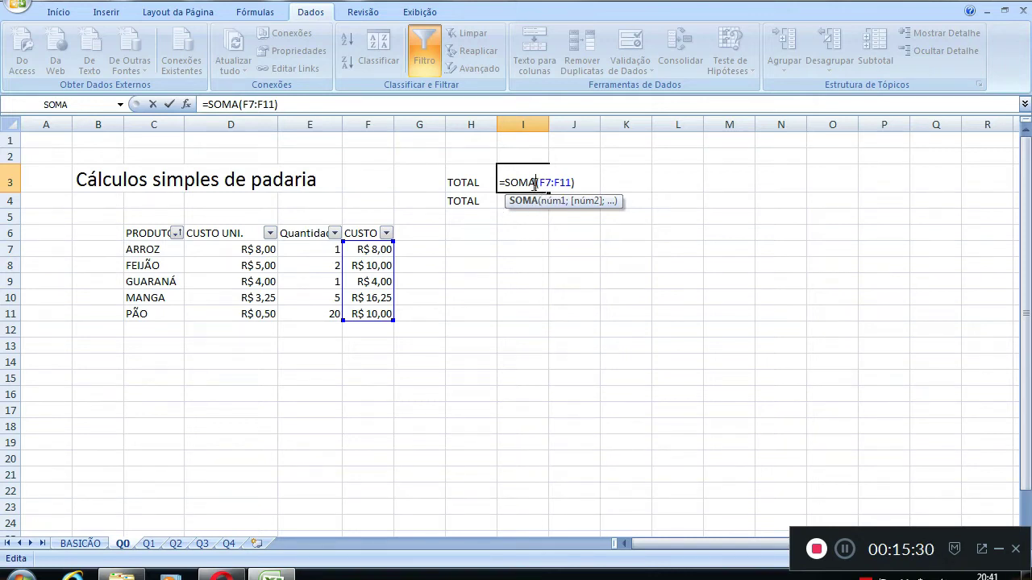
{"action": "key", "text": "Escape"}
{"action": "left_click", "coordinate": [532, 201]}
{"action": "double_click", "coordinate": [532, 201]}
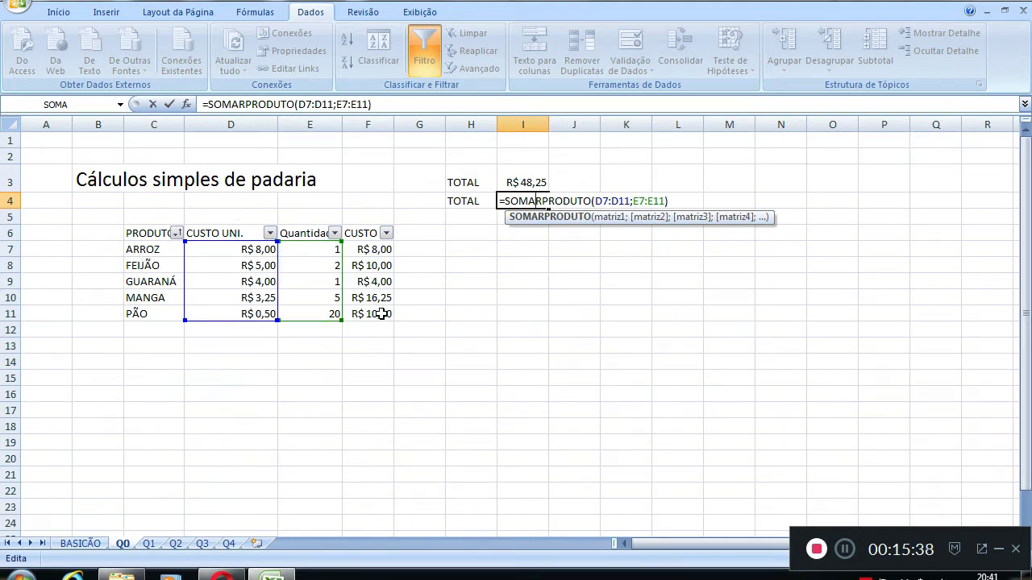
{"action": "key", "text": "ctrl+Return"}
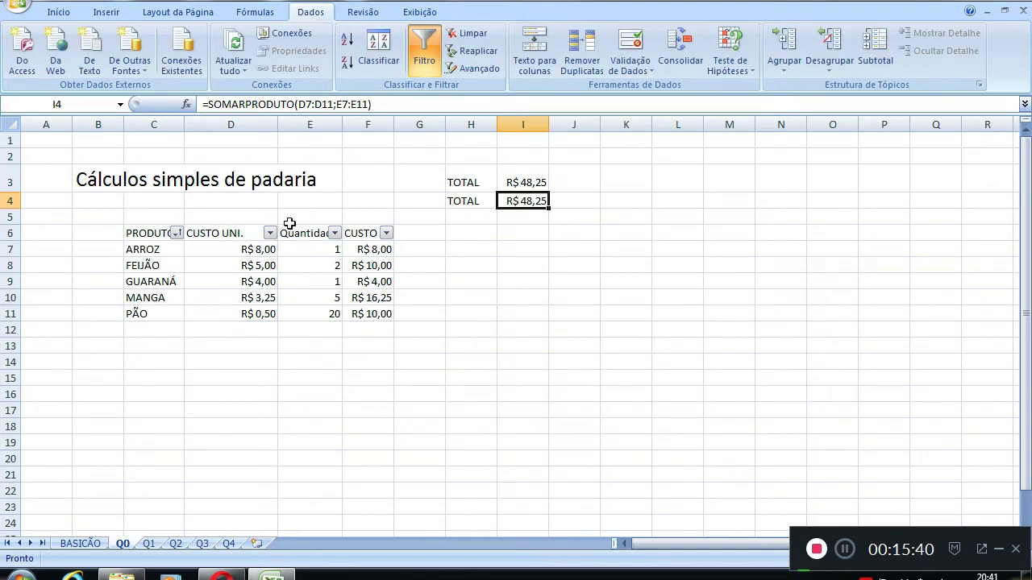
Sort the product table by the CUSTO column from largest to smallest and check the first and last product rows
{"action": "left_click", "coordinate": [386, 233]}
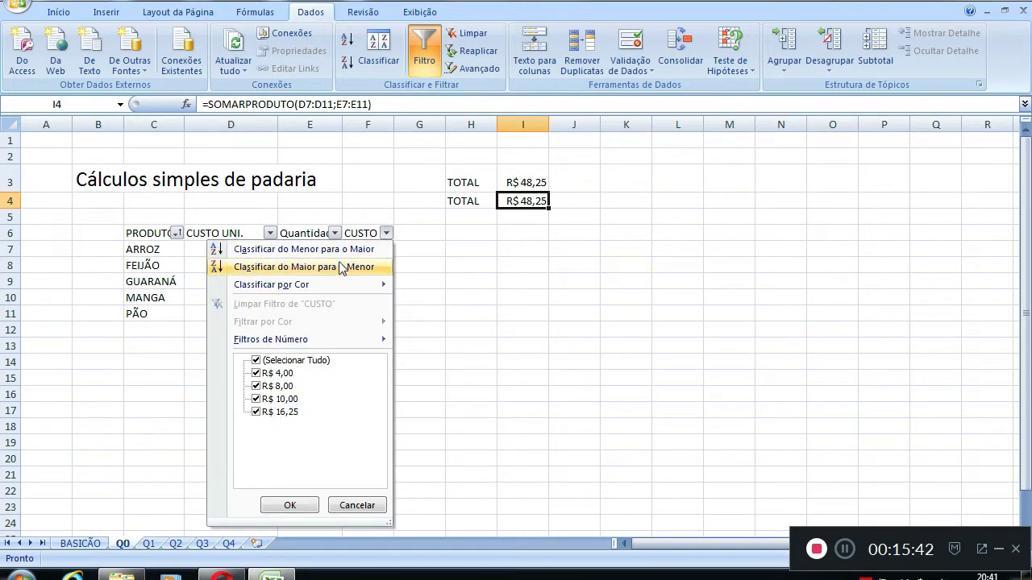
{"action": "left_click", "coordinate": [366, 267]}
{"action": "left_click", "coordinate": [418, 335]}
{"action": "left_click_drag", "start_coordinate": [364, 249], "coordinate": [138, 257]}
{"action": "left_click", "coordinate": [165, 250]}
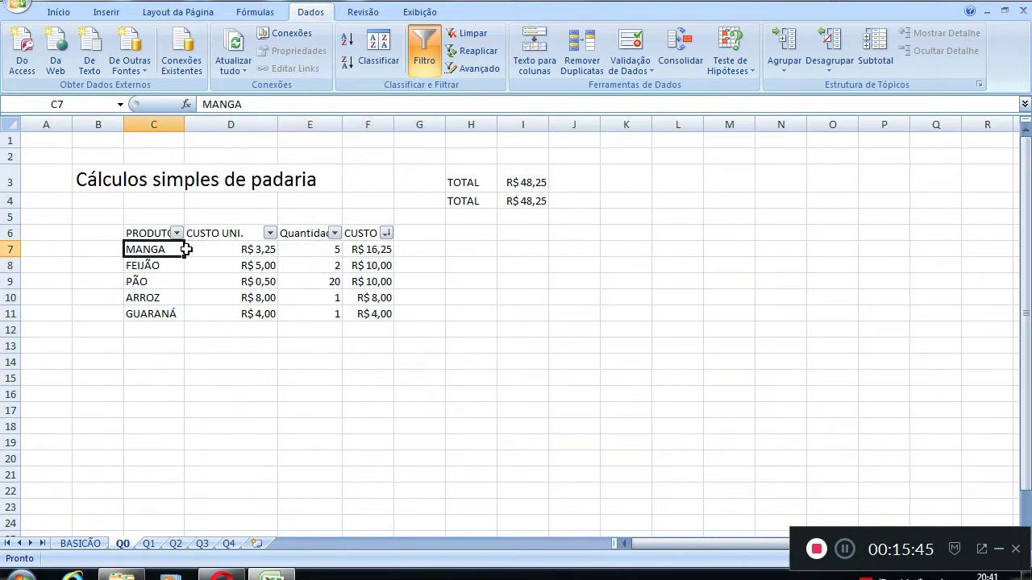
{"action": "left_click_drag", "start_coordinate": [380, 314], "coordinate": [164, 315]}
{"action": "left_click", "coordinate": [382, 330]}
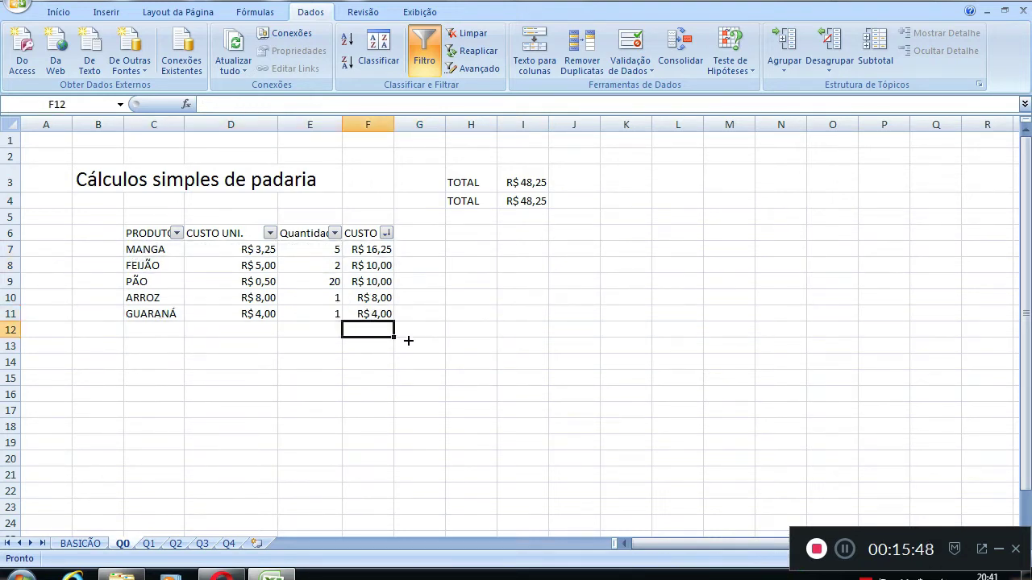
{"action": "left_click", "coordinate": [466, 192]}
{"action": "left_click_drag", "start_coordinate": [466, 192], "coordinate": [511, 199]}
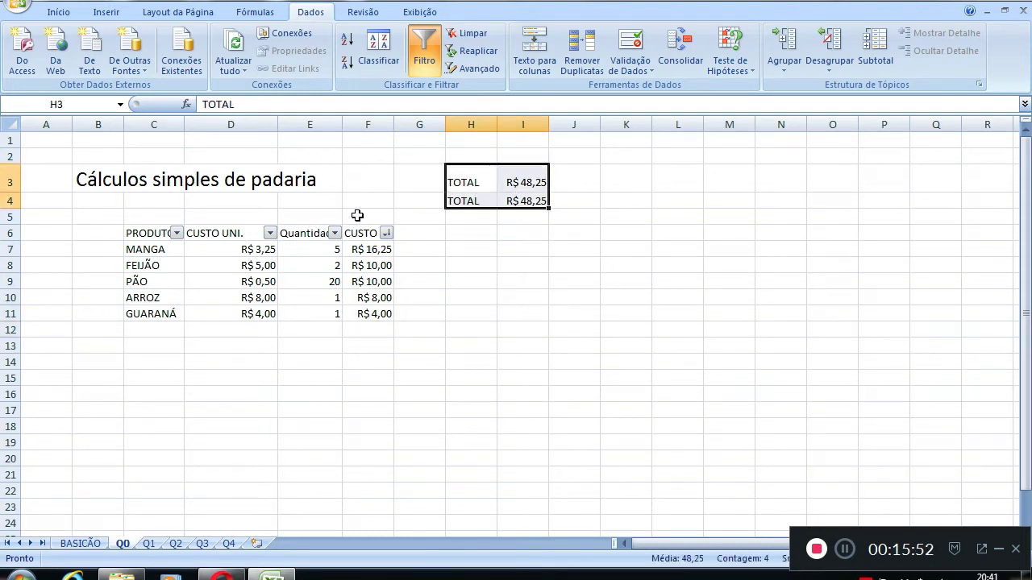
{"action": "left_click_drag", "start_coordinate": [355, 212], "coordinate": [156, 213]}
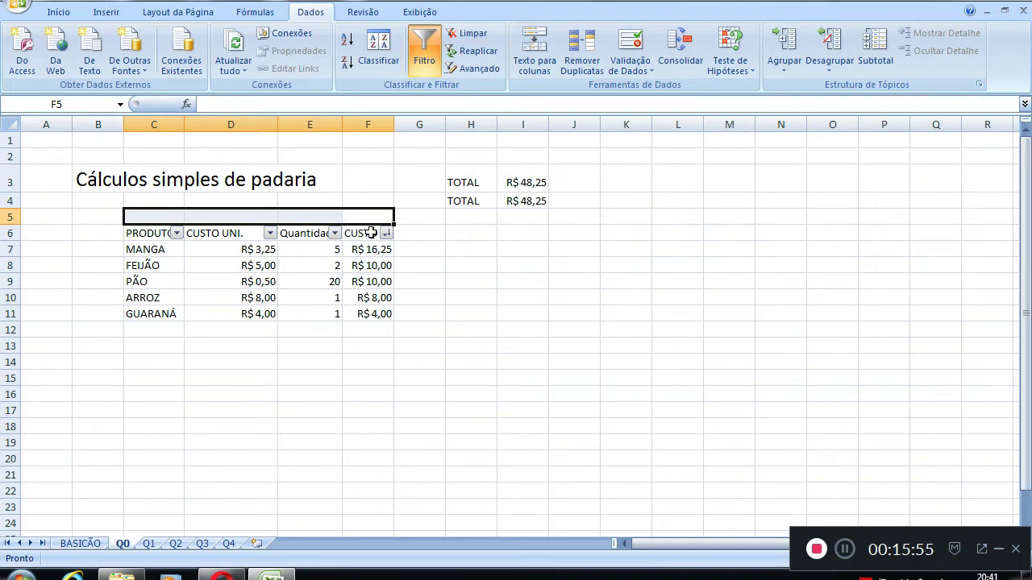
{"action": "left_click", "coordinate": [349, 313]}
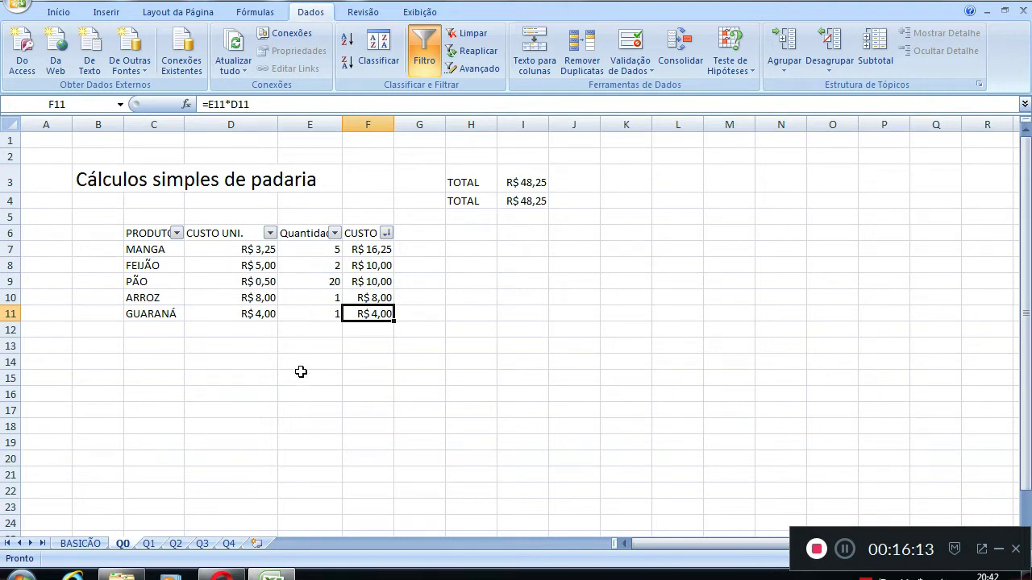
Switch to sheet Q1 and read the exercise on finding where f(x) = x² + 3x – 10 equals 0
{"action": "left_click", "coordinate": [149, 544]}
{"action": "left_click", "coordinate": [436, 302]}
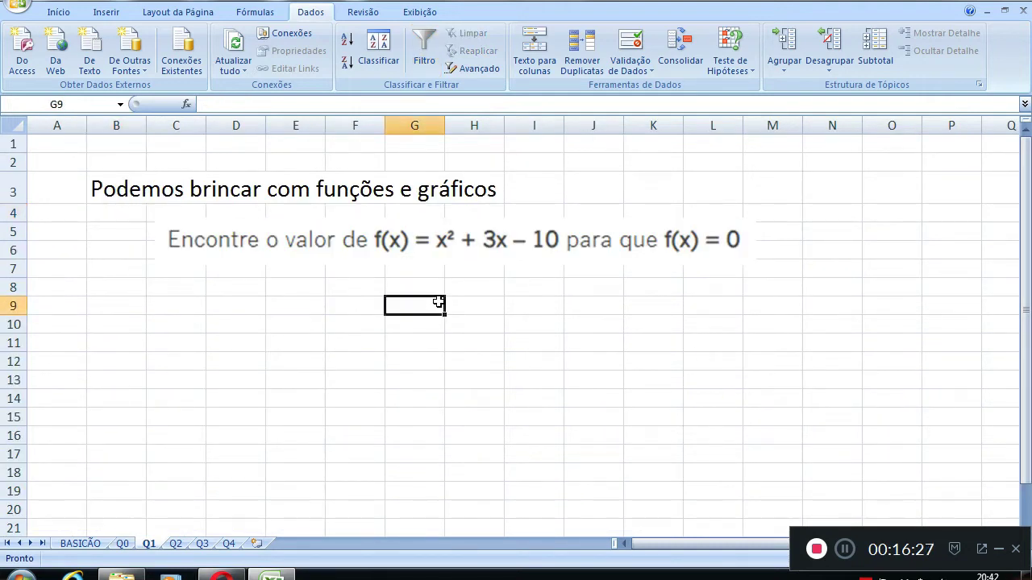
{"action": "left_click", "coordinate": [268, 305]}
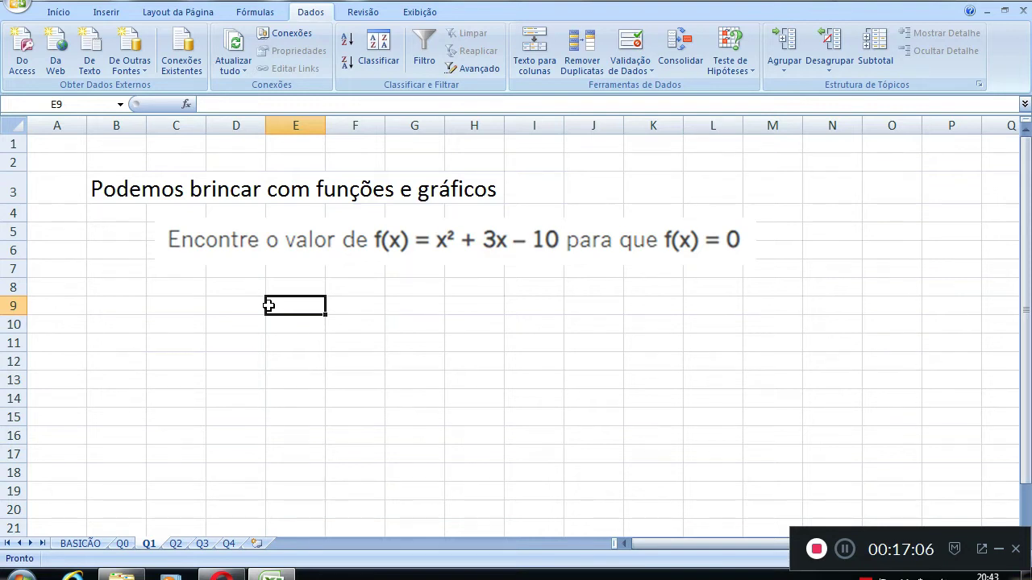
{"action": "left_click", "coordinate": [346, 308]}
{"action": "left_click", "coordinate": [308, 288]}
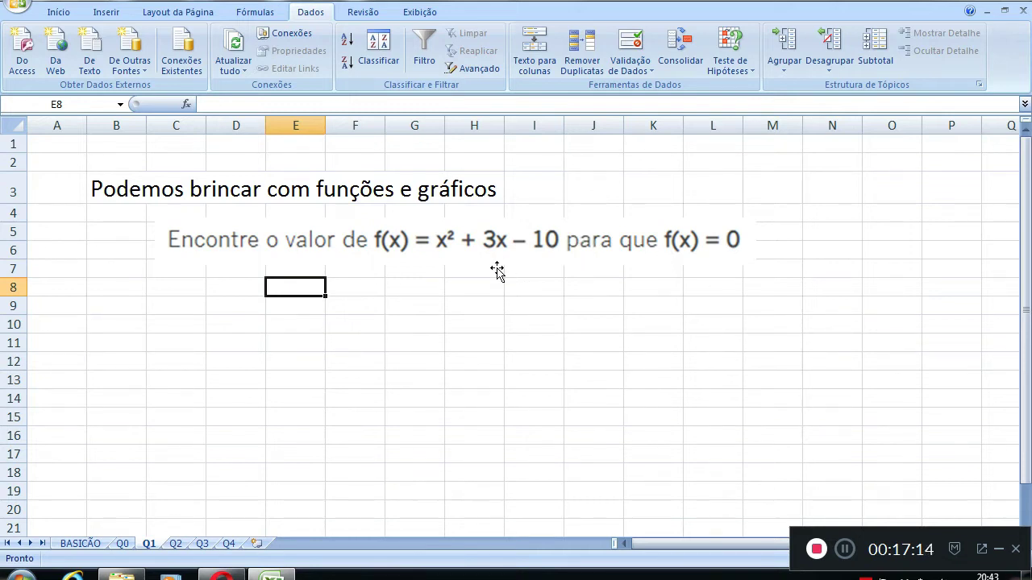
{"action": "left_click", "coordinate": [259, 341]}
{"action": "left_click", "coordinate": [271, 304]}
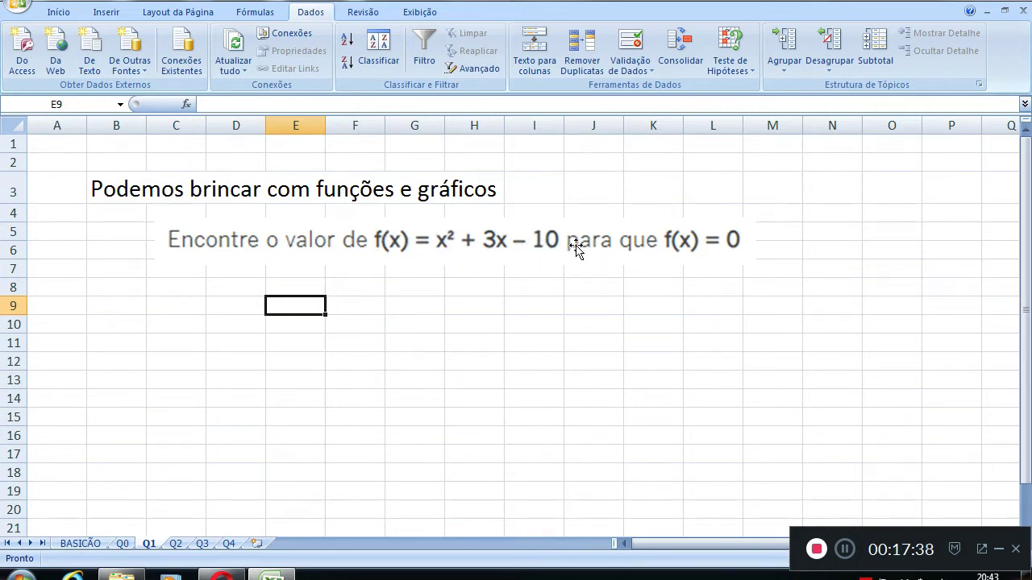
{"action": "left_click", "coordinate": [341, 303]}
{"action": "left_click", "coordinate": [289, 306]}
{"action": "left_click", "coordinate": [233, 306]}
{"action": "left_click_drag", "start_coordinate": [205, 314], "coordinate": [125, 317]}
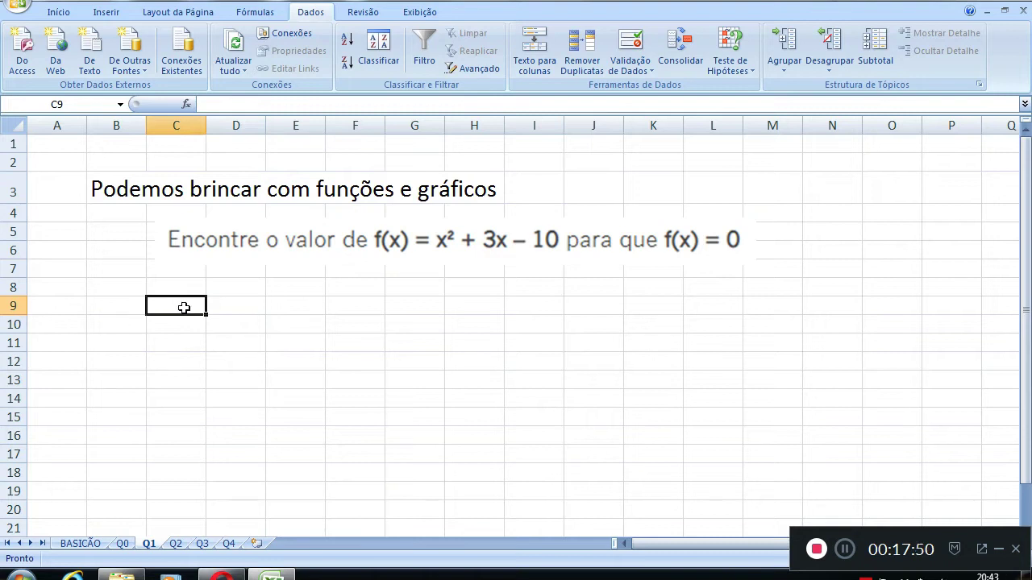
{"action": "left_click", "coordinate": [196, 337]}
{"action": "left_click", "coordinate": [172, 309]}
{"action": "left_click", "coordinate": [172, 344]}
Enter the coefficient headings ax², bx and c in cells C9, D9 and E9
{"action": "left_click", "coordinate": [169, 303]}
{"action": "type", "text": "A"}
{"action": "key", "text": "BackSpace"}
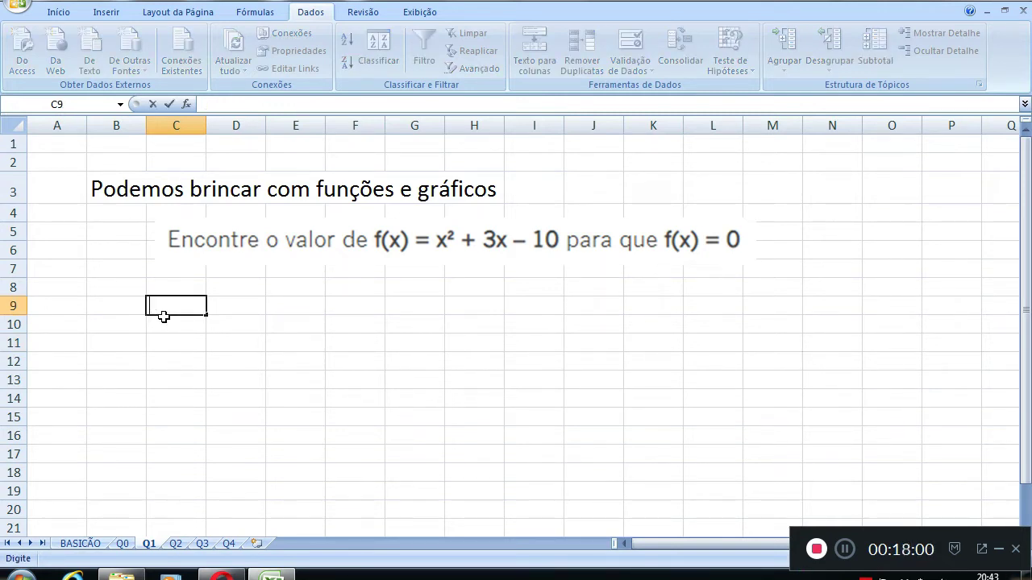
{"action": "type", "text": "ax²"}
{"action": "key", "text": "Tab"}
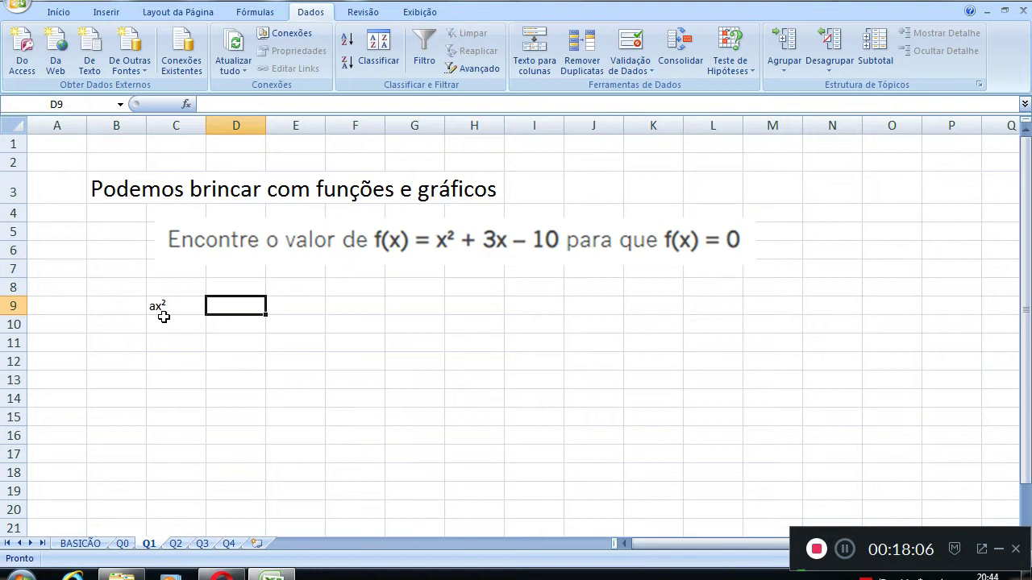
{"action": "type", "text": "b"}
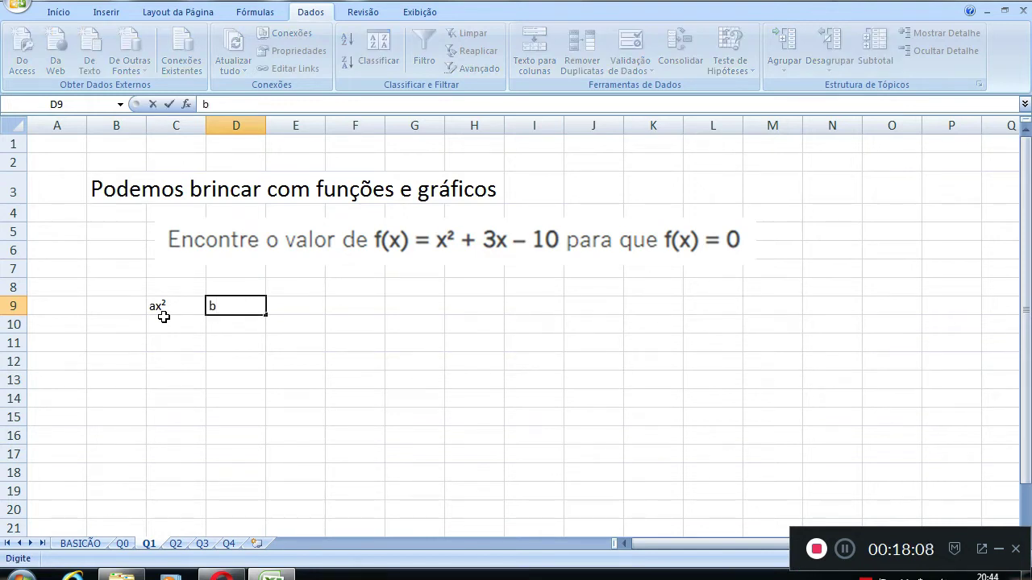
{"action": "type", "text": "x"}
{"action": "key", "text": "Tab"}
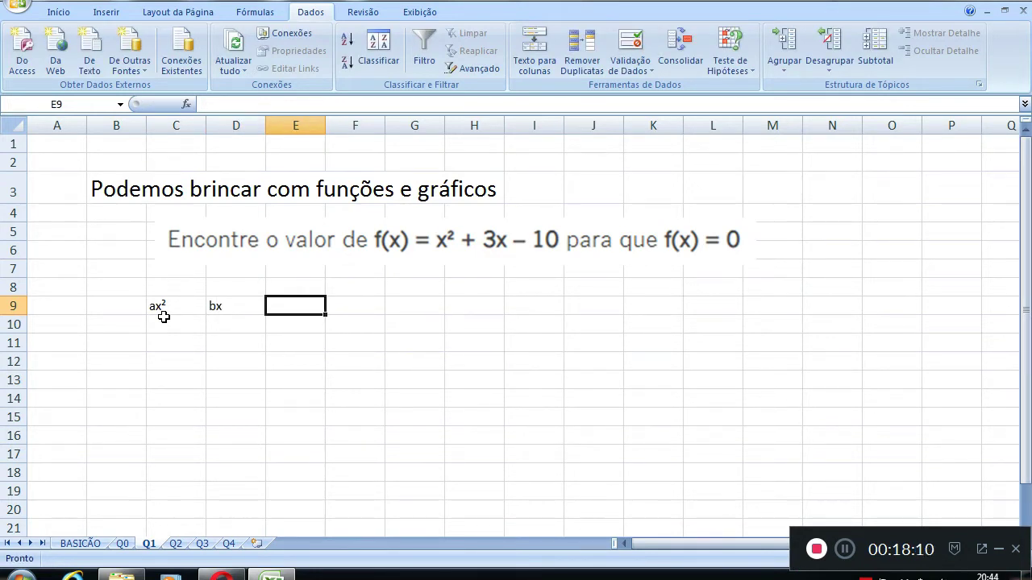
{"action": "type", "text": "c"}
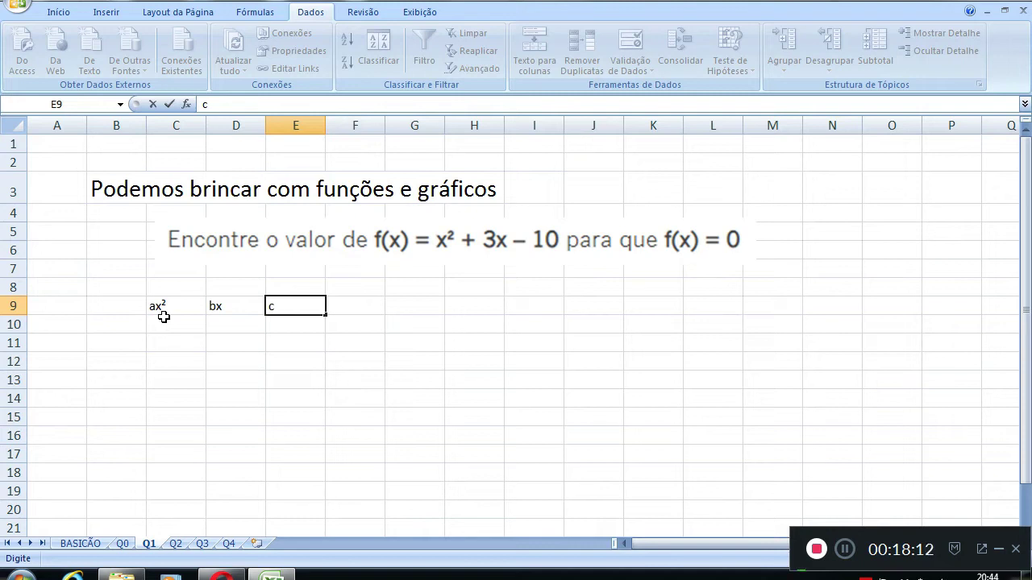
{"action": "left_click", "coordinate": [163, 318]}
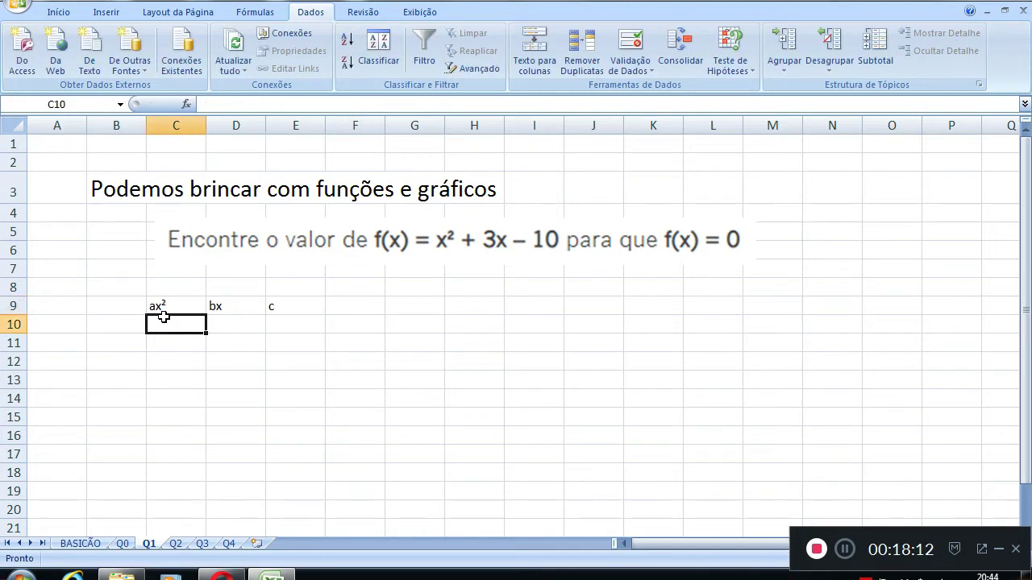
Apply all borders to the coefficient table in C9:E10
{"action": "left_click", "coordinate": [108, 324]}
{"action": "left_click", "coordinate": [152, 323]}
{"action": "left_click_drag", "start_coordinate": [156, 301], "coordinate": [239, 318]}
{"action": "left_click_drag", "start_coordinate": [156, 301], "coordinate": [305, 325]}
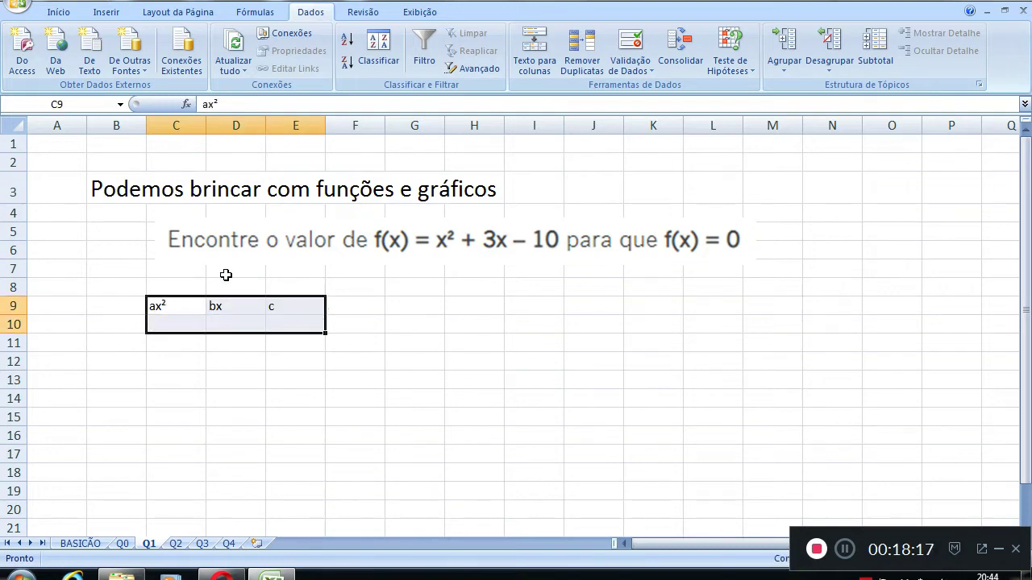
{"action": "left_click", "coordinate": [65, 12]}
{"action": "left_click", "coordinate": [164, 63]}
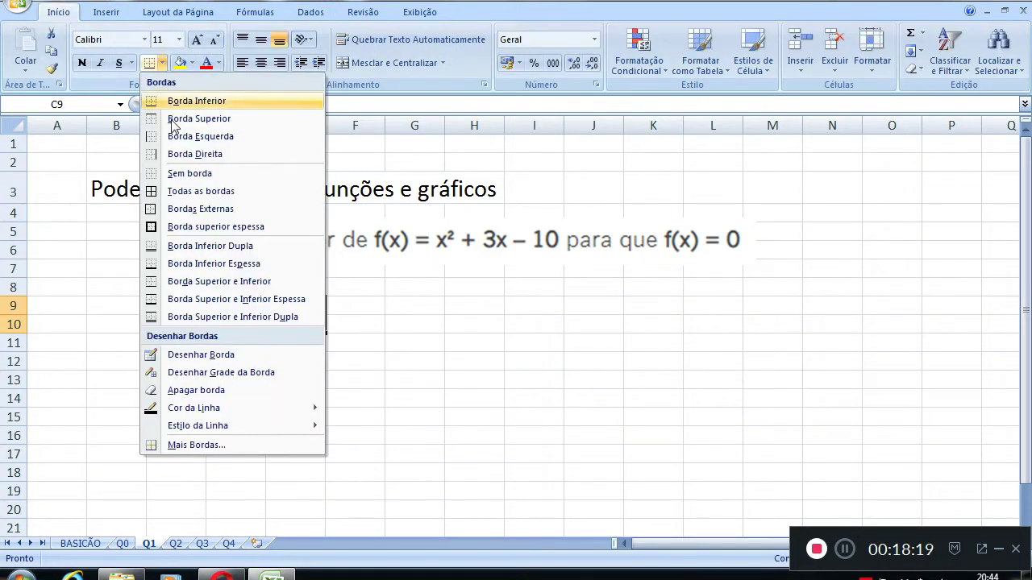
{"action": "left_click", "coordinate": [185, 191]}
Enter the function's coefficients 1, 3 and -10 in C10, D10 and E10 under their headings
{"action": "key", "text": "Down"}
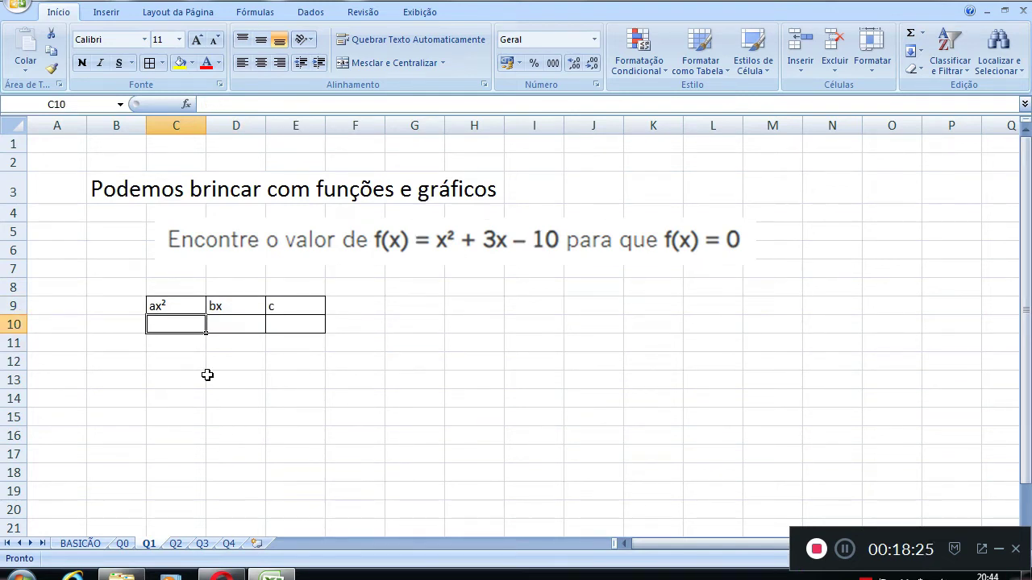
{"action": "type", "text": "1"}
{"action": "key", "text": "Tab"}
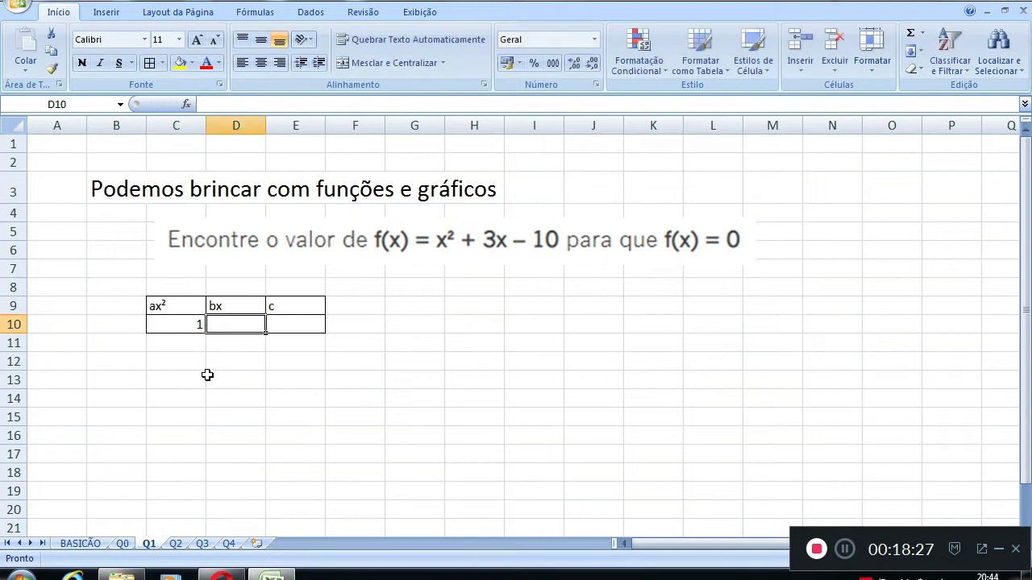
{"action": "type", "text": "3"}
{"action": "key", "text": "Tab"}
{"action": "type", "text": "1"}
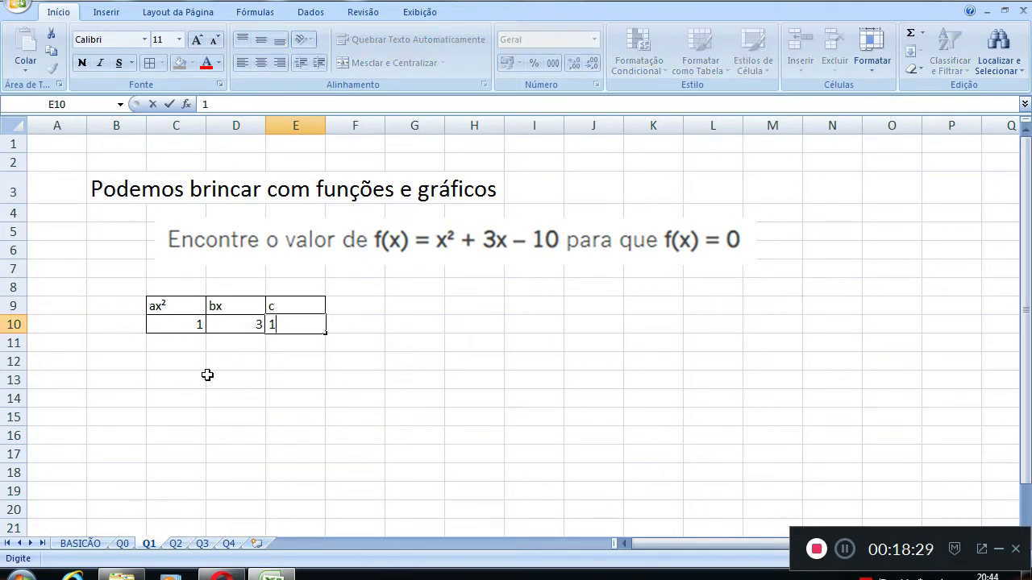
{"action": "key", "text": "BackSpace"}
{"action": "type", "text": "-10"}
{"action": "key", "text": "Return"}
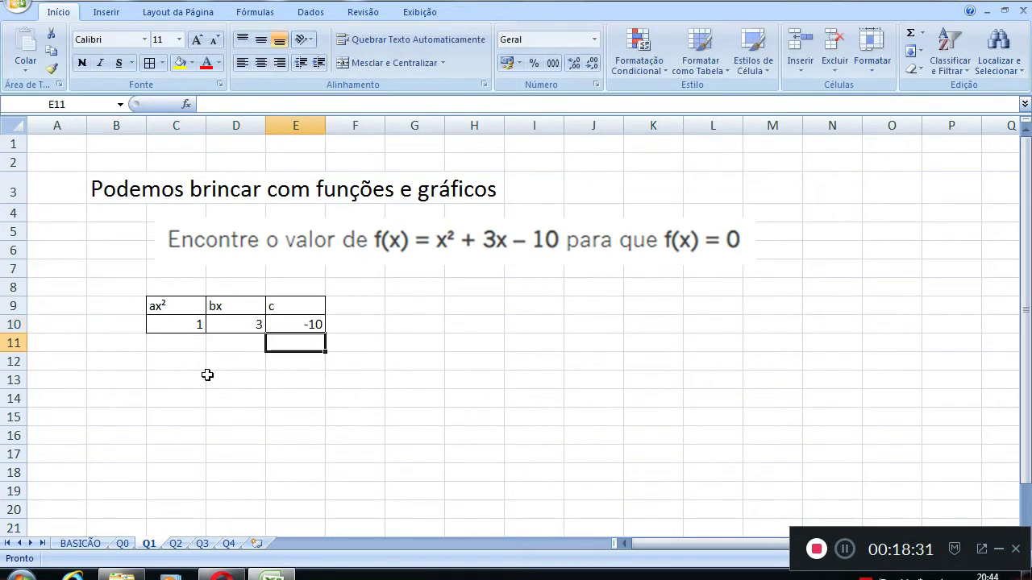
Label cell B13 with x1= for the first root
{"action": "left_click", "coordinate": [120, 386]}
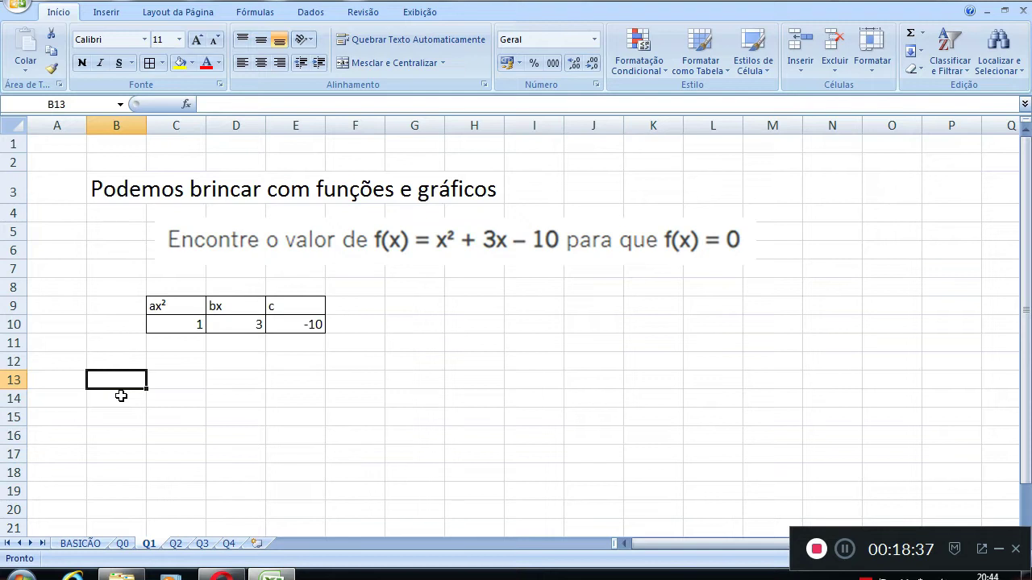
{"action": "type", "text": "x1="}
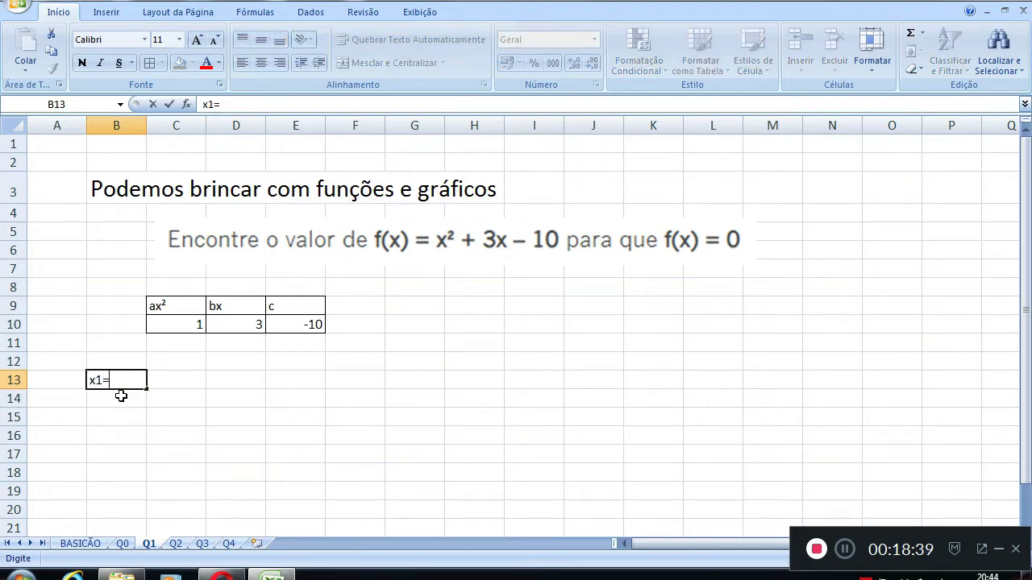
{"action": "key", "text": "Tab"}
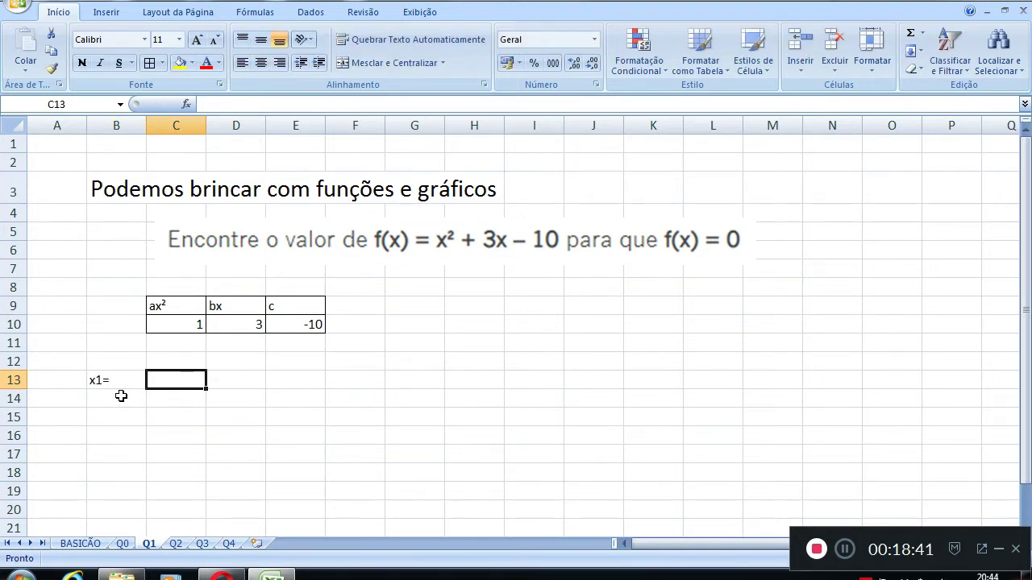
Enter the expression -D10+raiz(D10^2-4*C10*E10) in cell C13 for the first root
{"action": "type", "text": "-"}
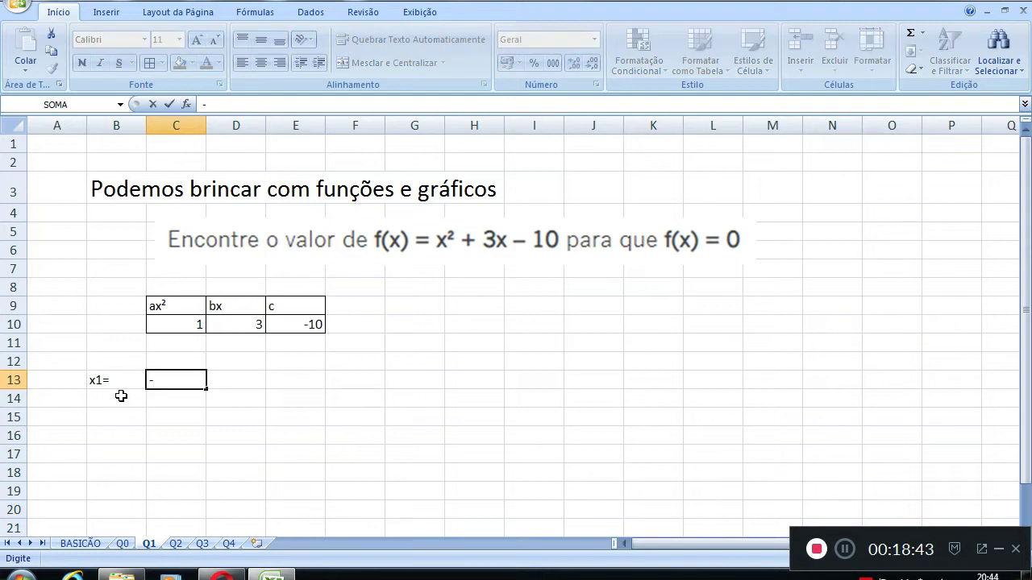
{"action": "left_click", "coordinate": [249, 323]}
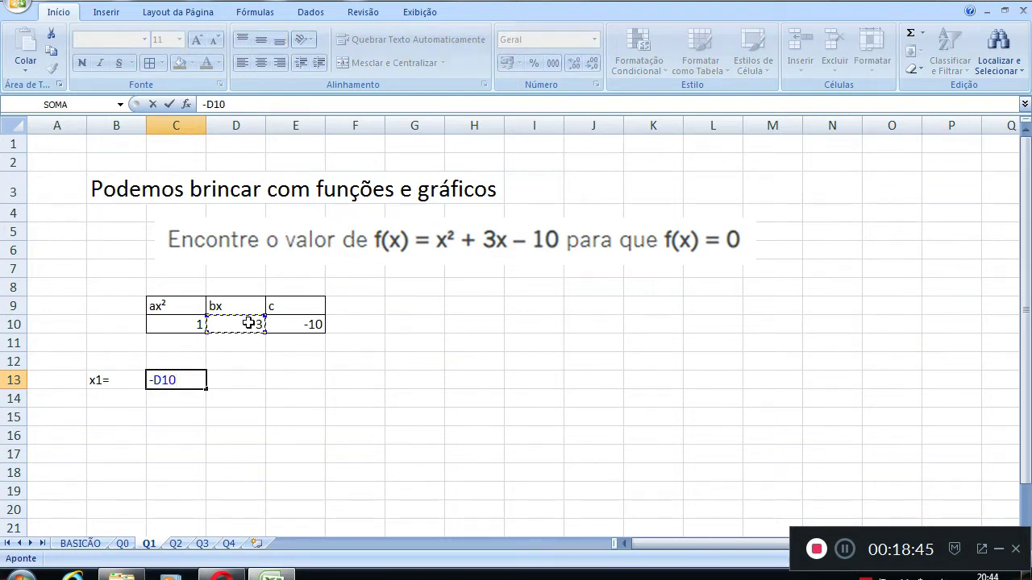
{"action": "type", "text": "+raiz"}
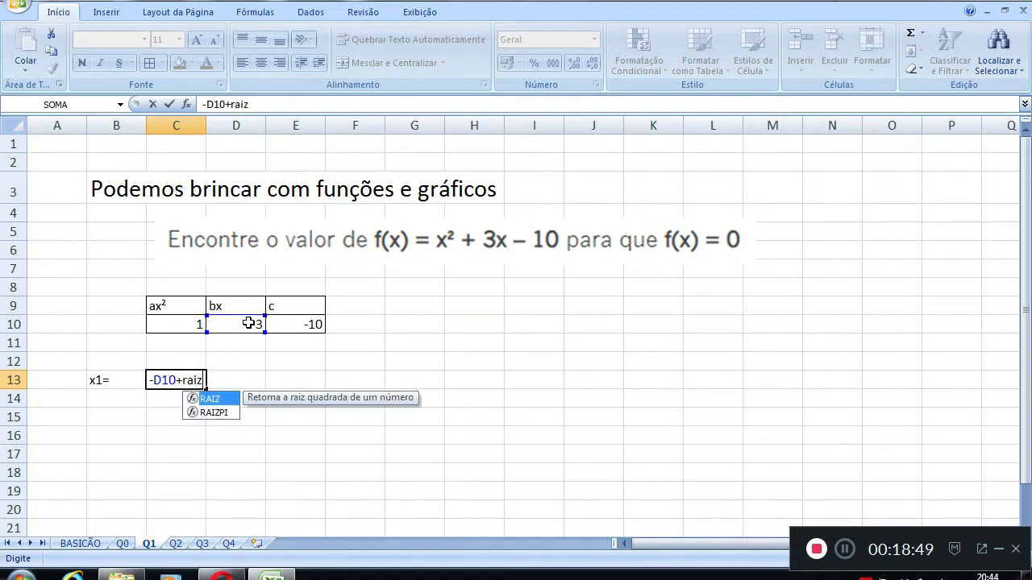
{"action": "type", "text": "("}
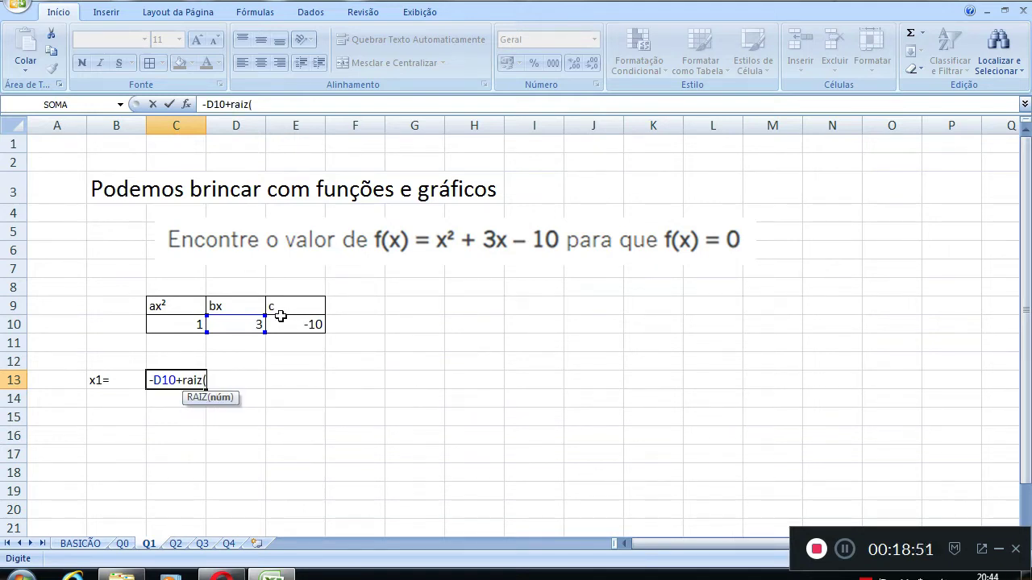
{"action": "left_click", "coordinate": [240, 326]}
{"action": "type", "text": "^2"}
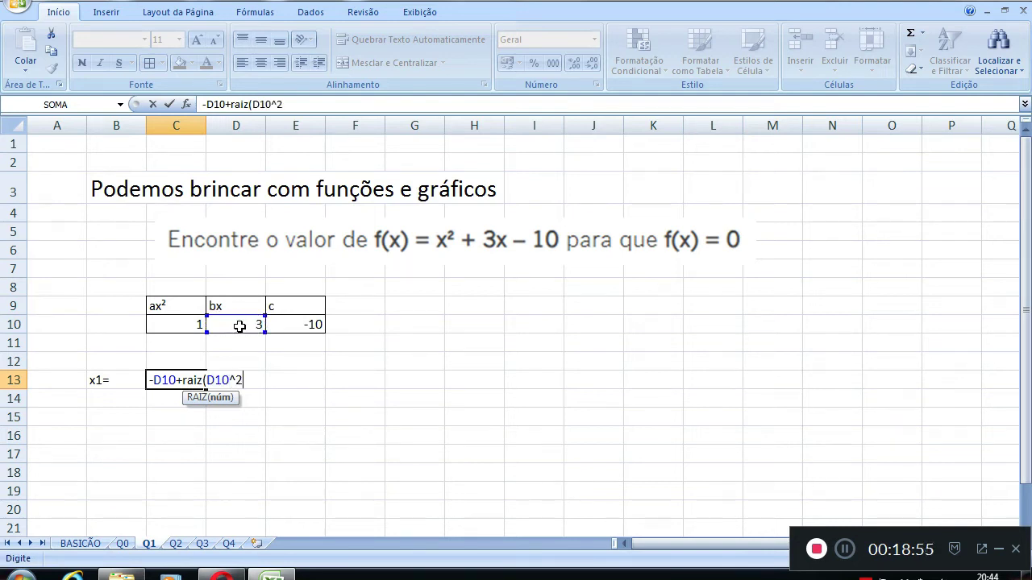
{"action": "type", "text": "-4*"}
{"action": "left_click", "coordinate": [163, 328]}
{"action": "type", "text": "*"}
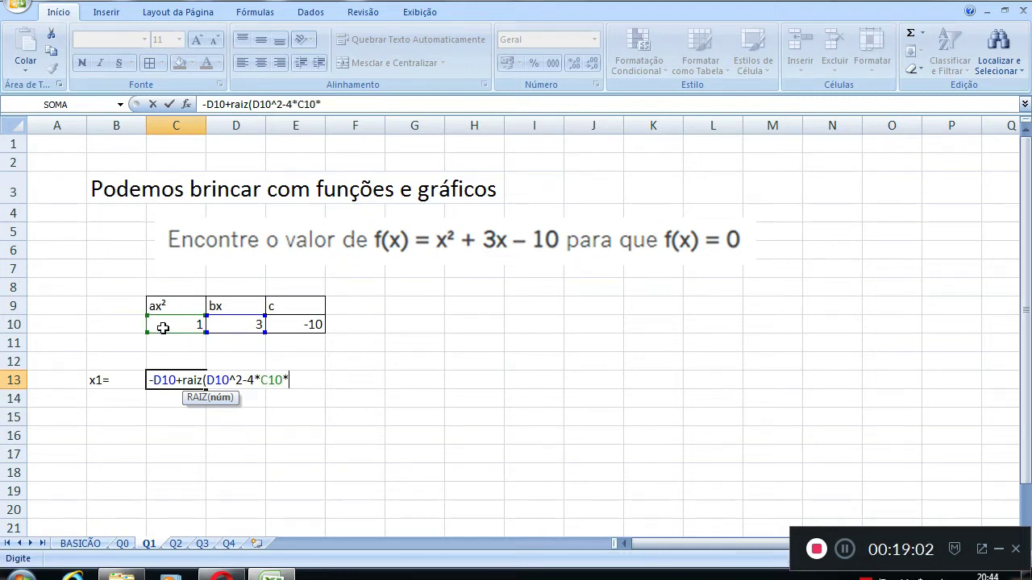
{"action": "left_click", "coordinate": [317, 323]}
{"action": "type", "text": ")"}
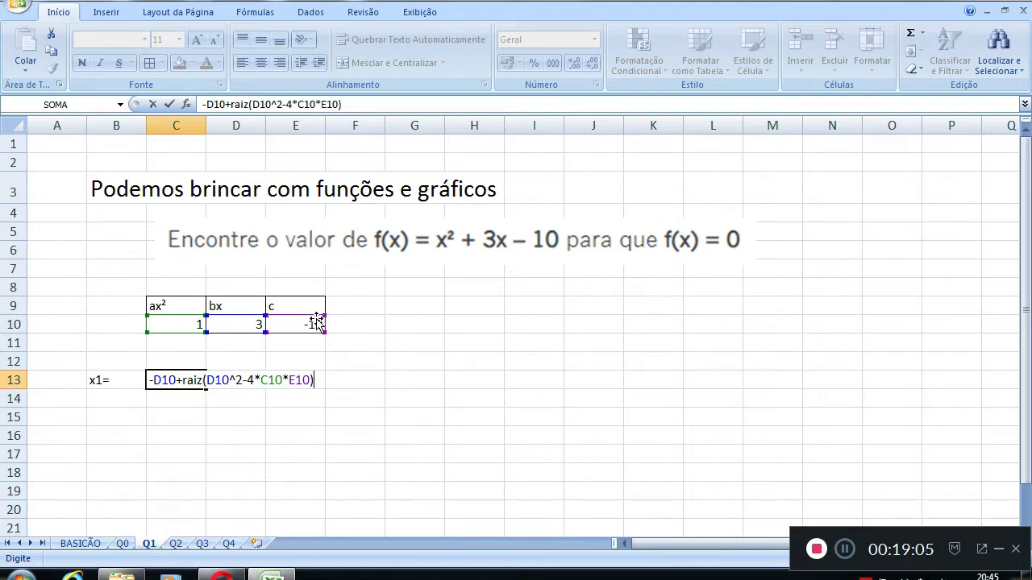
Complete the C13 expression as the formula =(-D10+raiz(D10^2-4*C10*E10))/2
{"action": "left_click", "coordinate": [152, 381]}
{"action": "type", "text": "("}
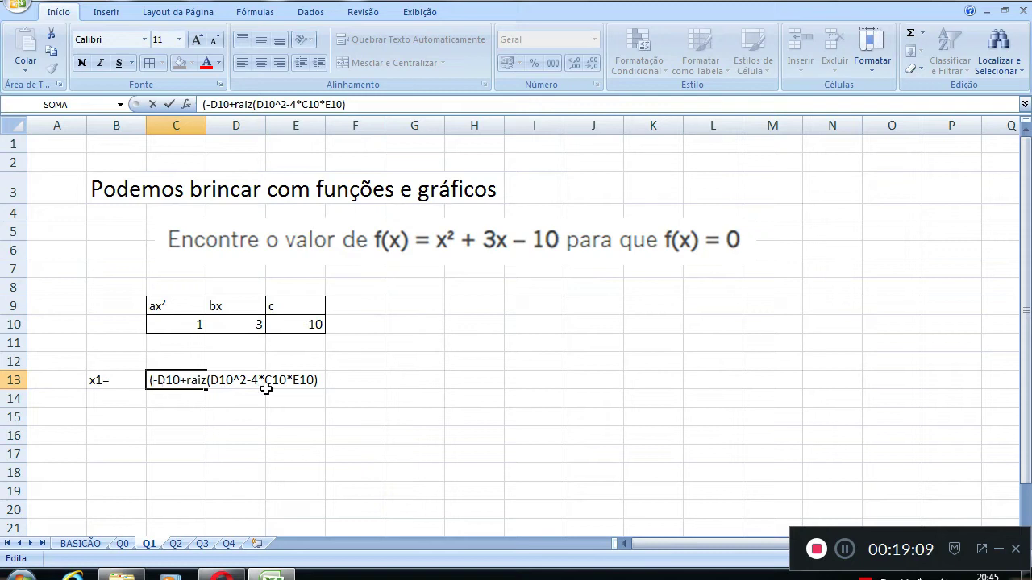
{"action": "left_click", "coordinate": [321, 380]}
{"action": "type", "text": ")/2"}
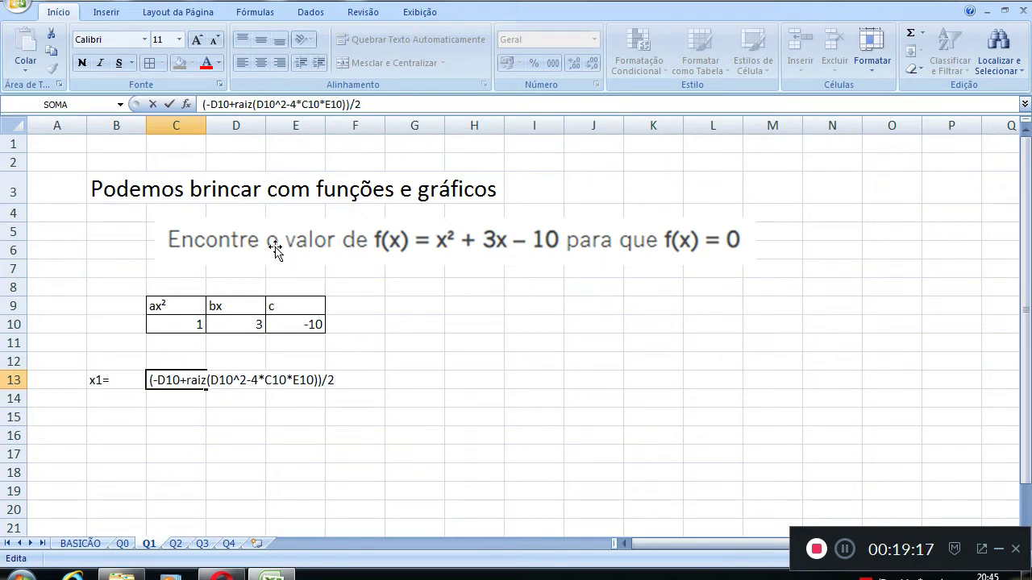
{"action": "left_click", "coordinate": [204, 105]}
{"action": "type", "text": "="}
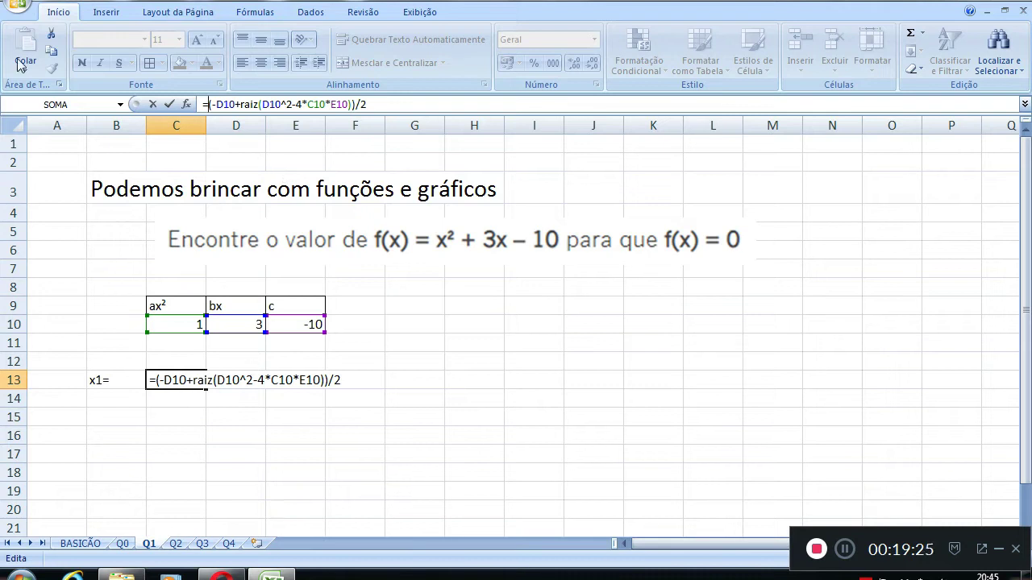
{"action": "key", "text": "Return"}
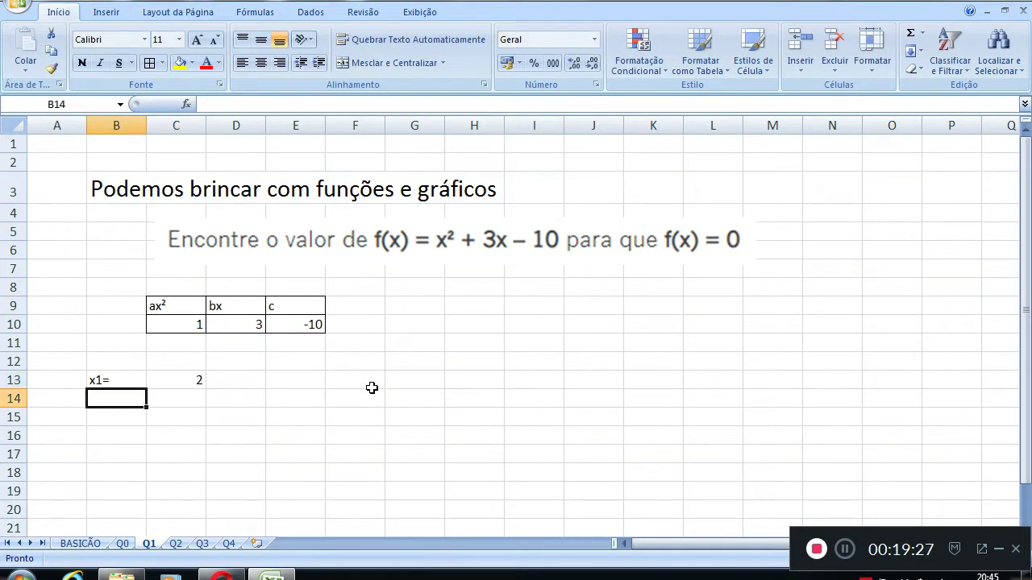
Label cell B14 with x2= for the second root
{"action": "key", "text": "Up"}
{"action": "key", "text": "Down"}
{"action": "key", "text": "Up"}
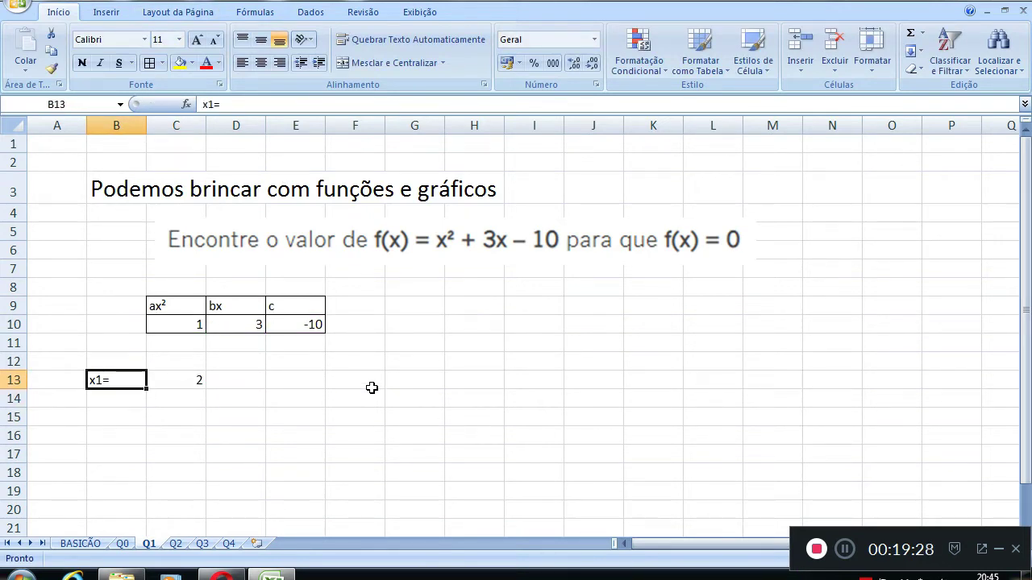
{"action": "key", "text": "Down"}
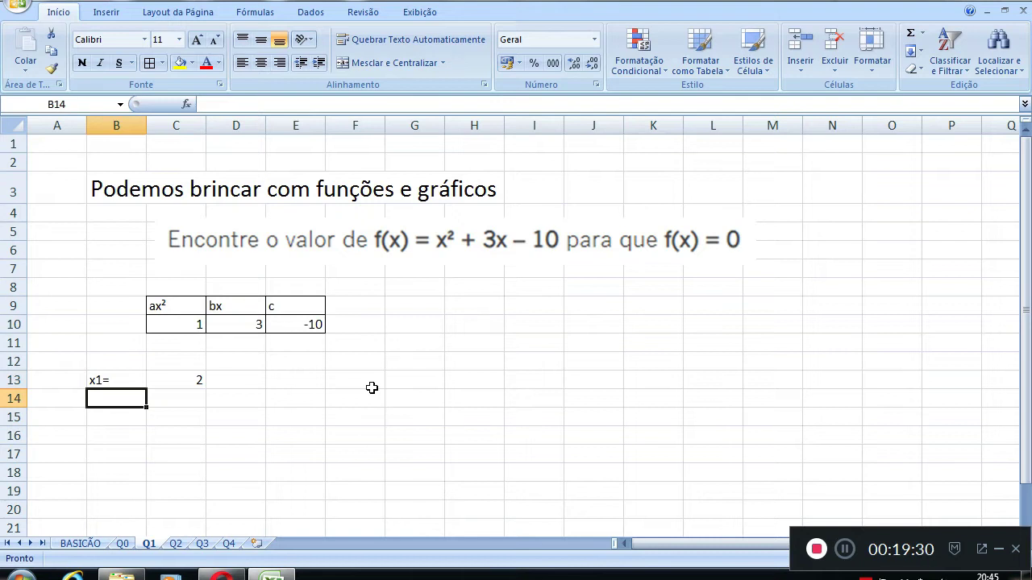
{"action": "type", "text": "x"}
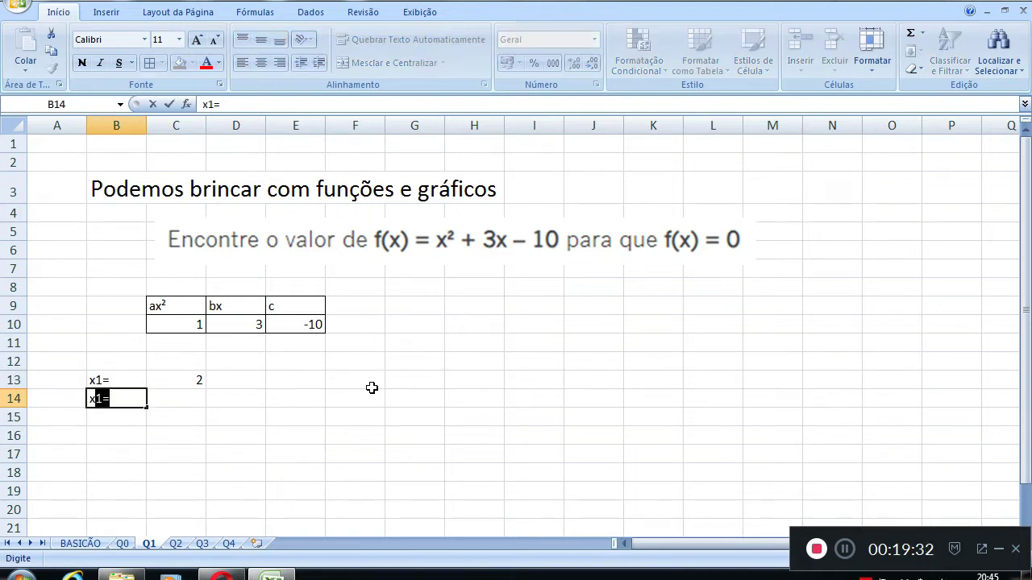
{"action": "type", "text": "2="}
Try to fill the x1 formula with relative references from C13 down to C14
{"action": "left_click", "coordinate": [201, 381]}
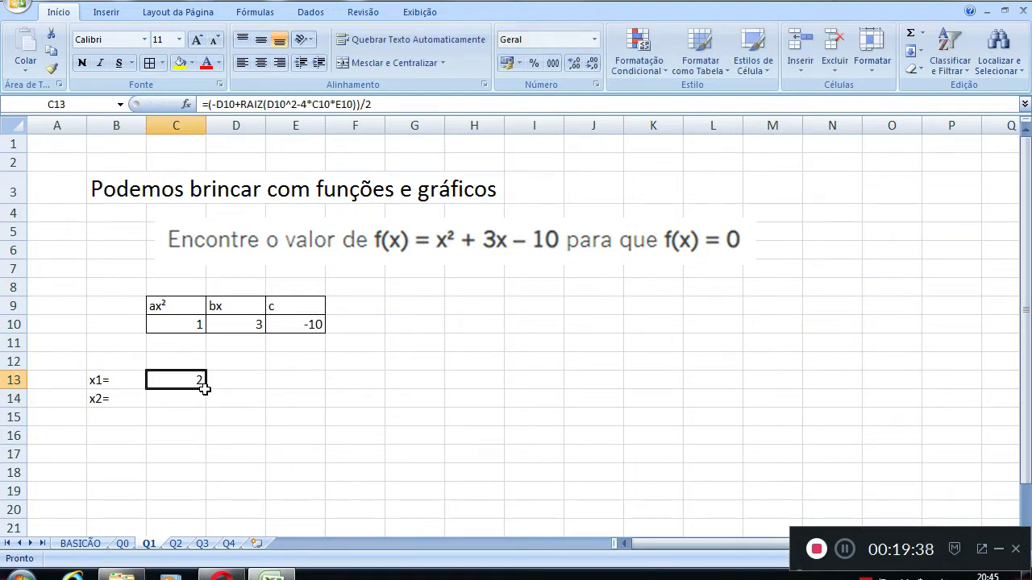
{"action": "left_click_drag", "start_coordinate": [205, 390], "coordinate": [205, 406]}
{"action": "left_click", "coordinate": [190, 399]}
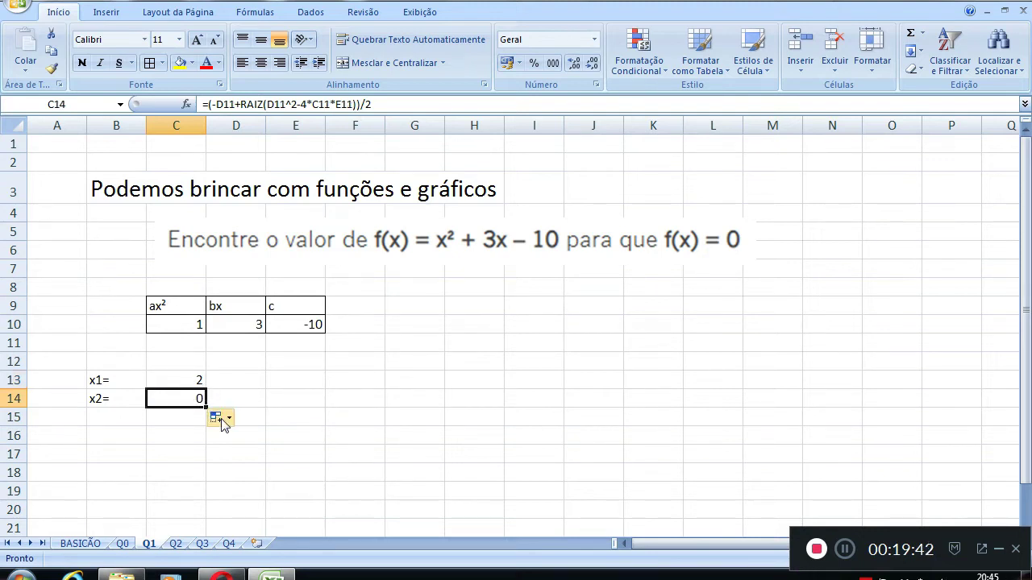
Make the first D10 reference in the C13 formula absolute as $D$10
{"action": "double_click", "coordinate": [184, 382]}
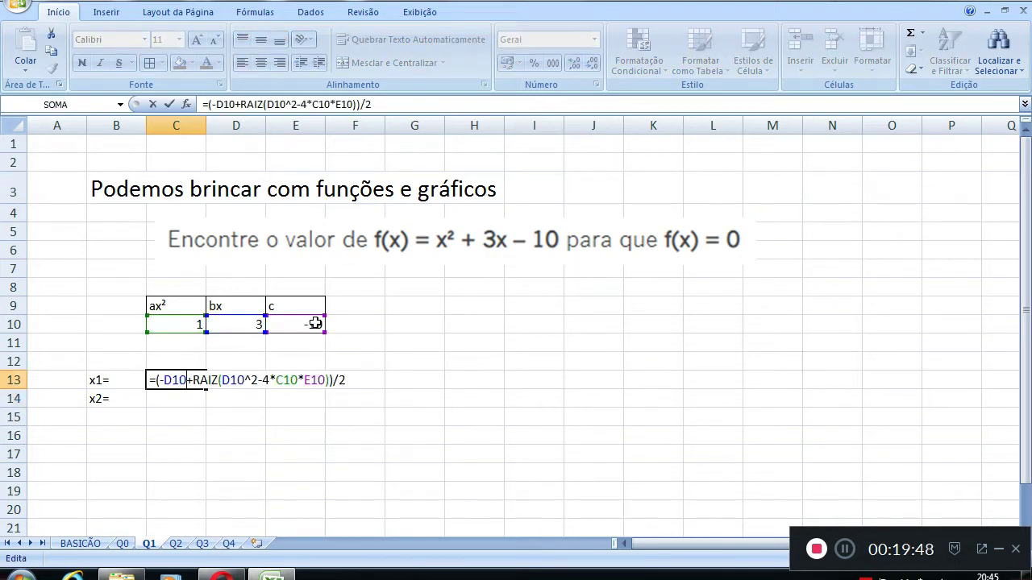
{"action": "left_click", "coordinate": [231, 105]}
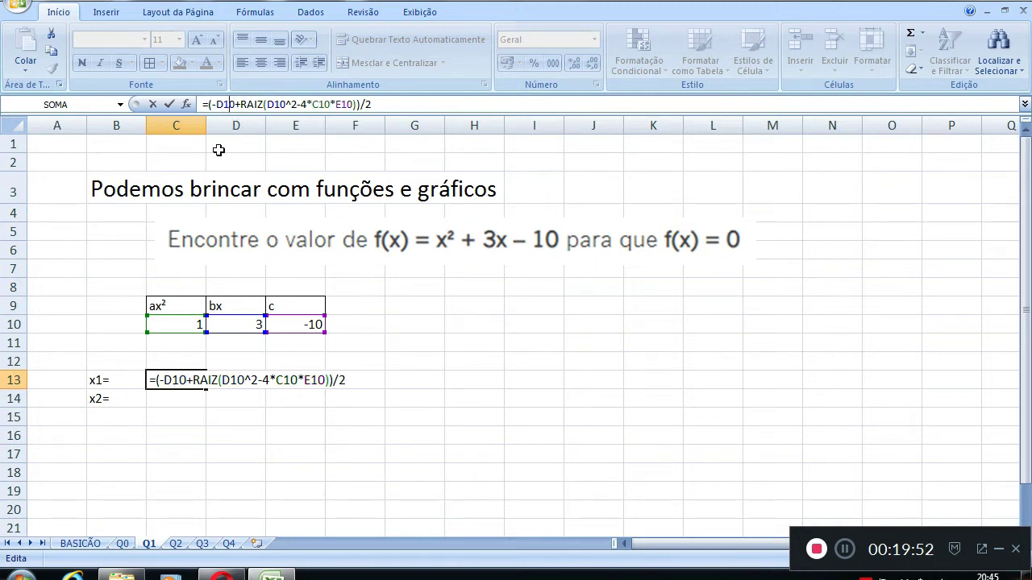
{"action": "key", "text": "F4"}
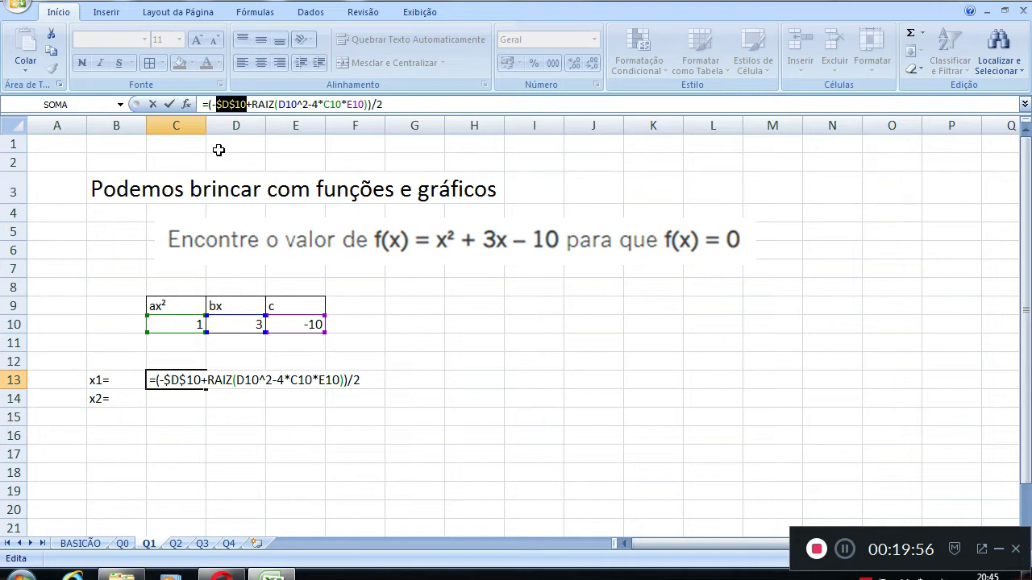
{"action": "key", "text": "F4"}
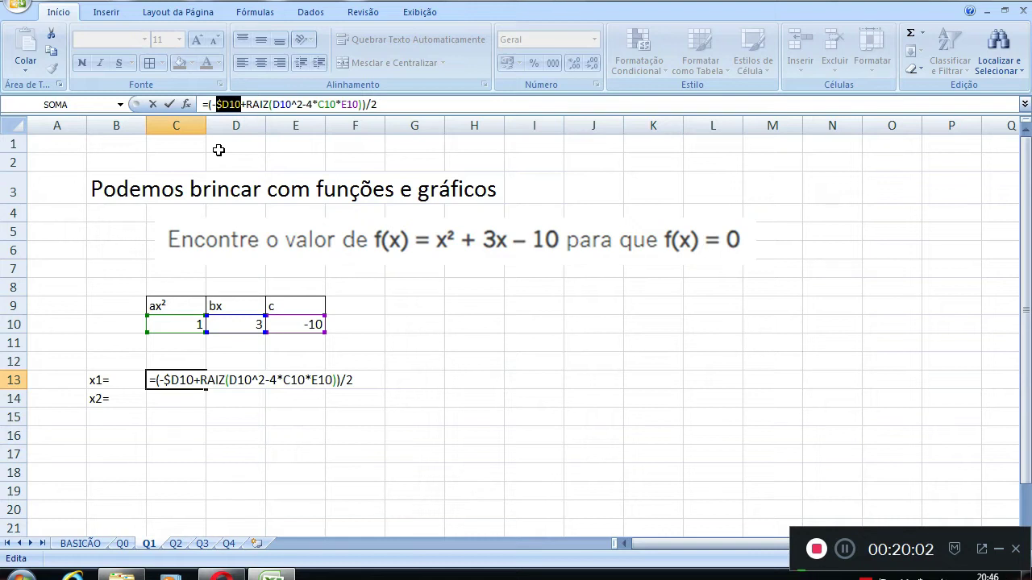
{"action": "key", "text": "F4"}
{"action": "key", "text": "F4"}
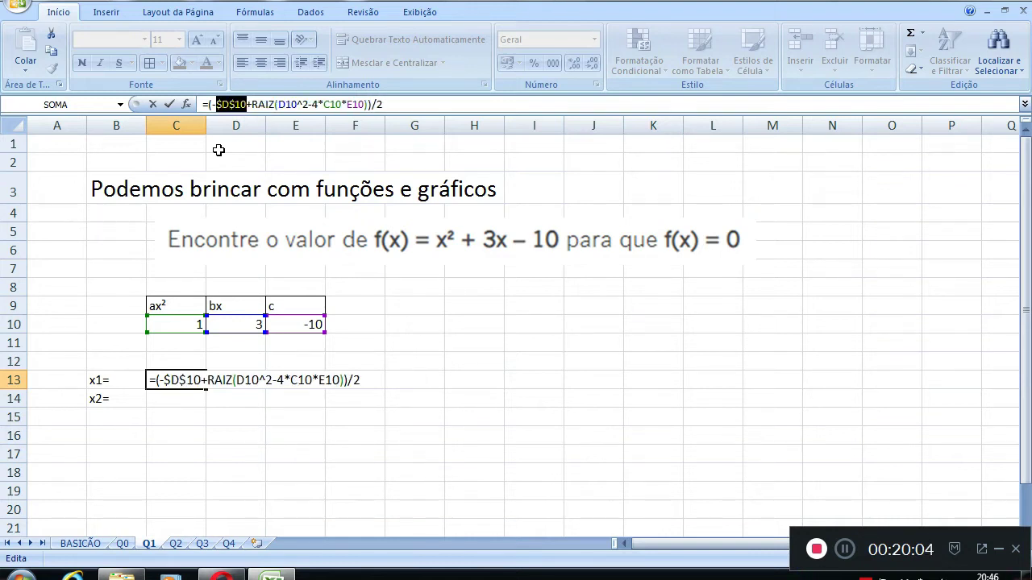
Make the references inside RAIZ in the C13 formula absolute as $D$10, $C$10 and $E$10
{"action": "key", "text": "Right"}
{"action": "key", "text": "Right"}
{"action": "key", "text": "F4"}
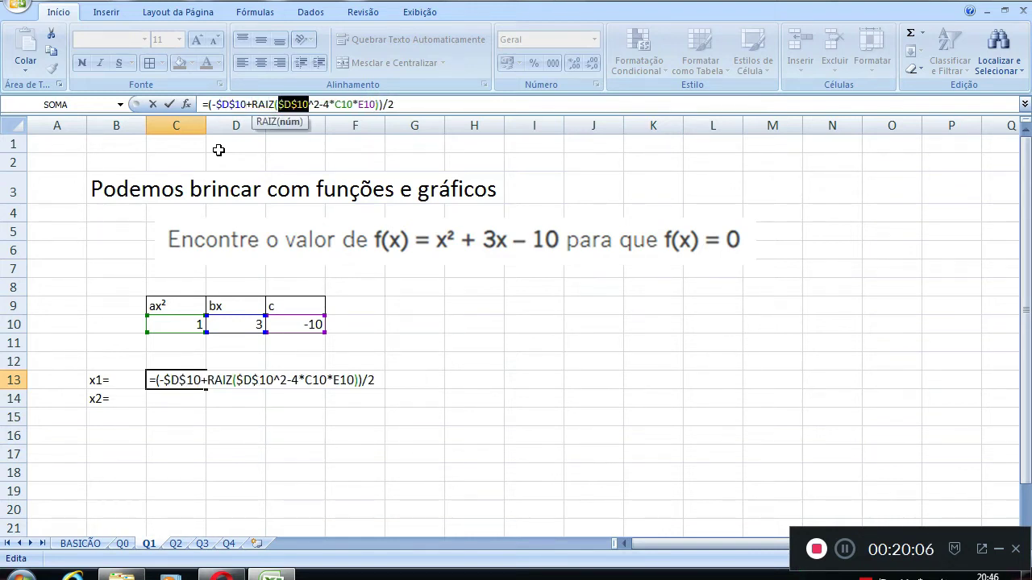
{"action": "key", "text": "Right"}
{"action": "key", "text": "Right"}
{"action": "key", "text": "Right"}
{"action": "key", "text": "F4"}
{"action": "key", "text": "Right"}
{"action": "key", "text": "Right"}
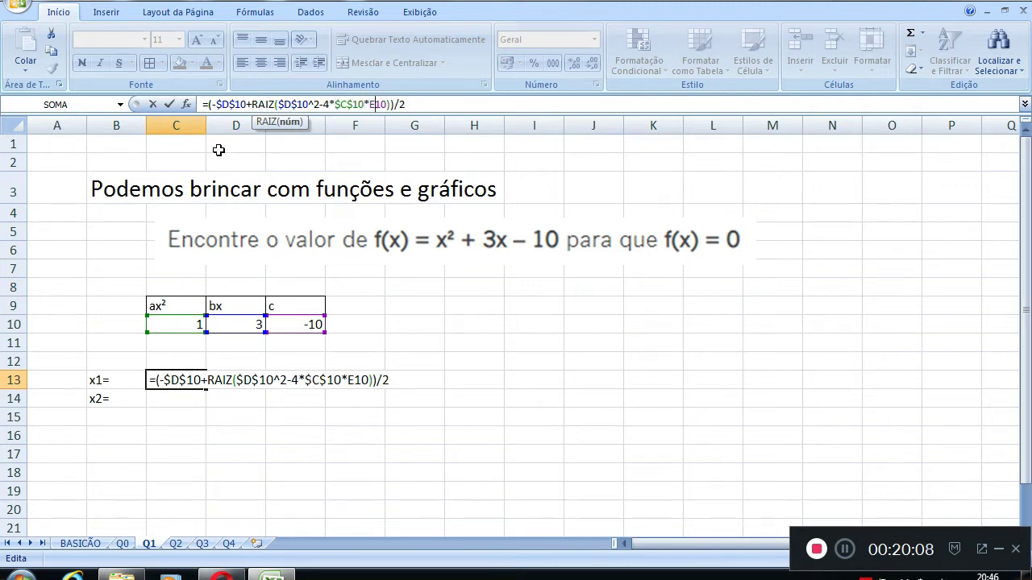
{"action": "key", "text": "F4"}
{"action": "key", "text": "Return"}
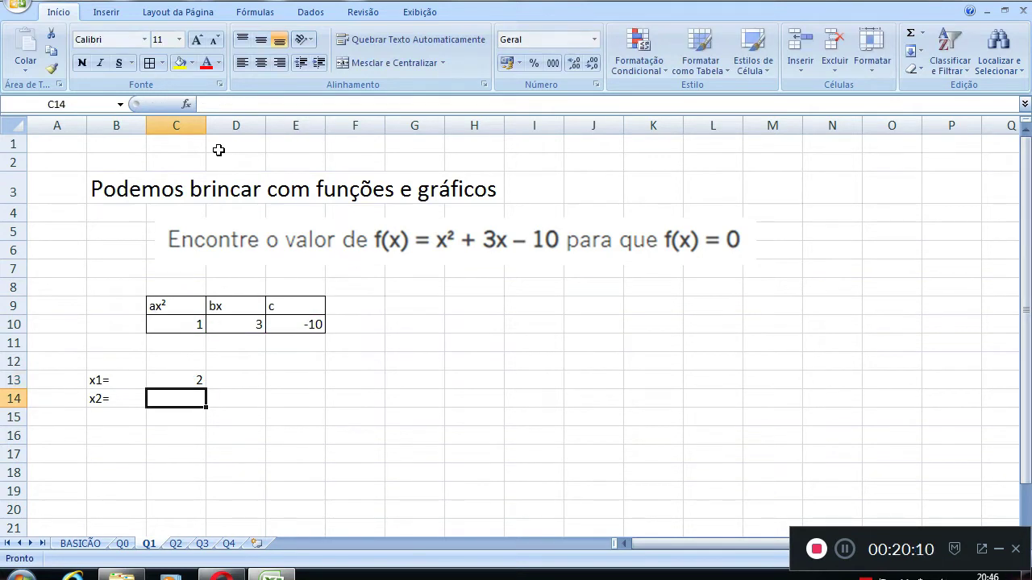
Fill the x1 formula with absolute references from C13 down to C14
{"action": "left_click", "coordinate": [171, 385]}
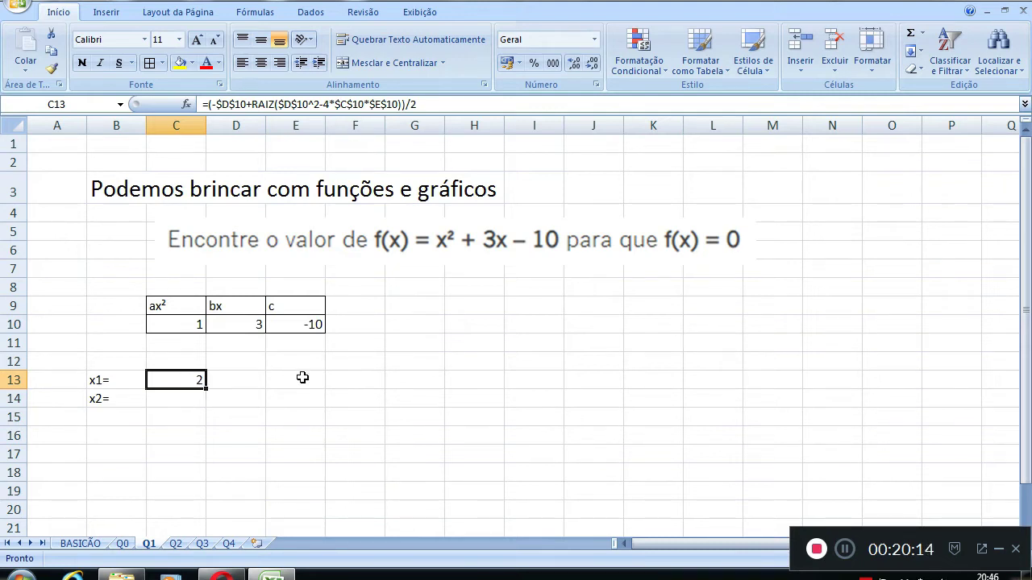
{"action": "left_click_drag", "start_coordinate": [207, 391], "coordinate": [209, 407]}
{"action": "left_click", "coordinate": [187, 398]}
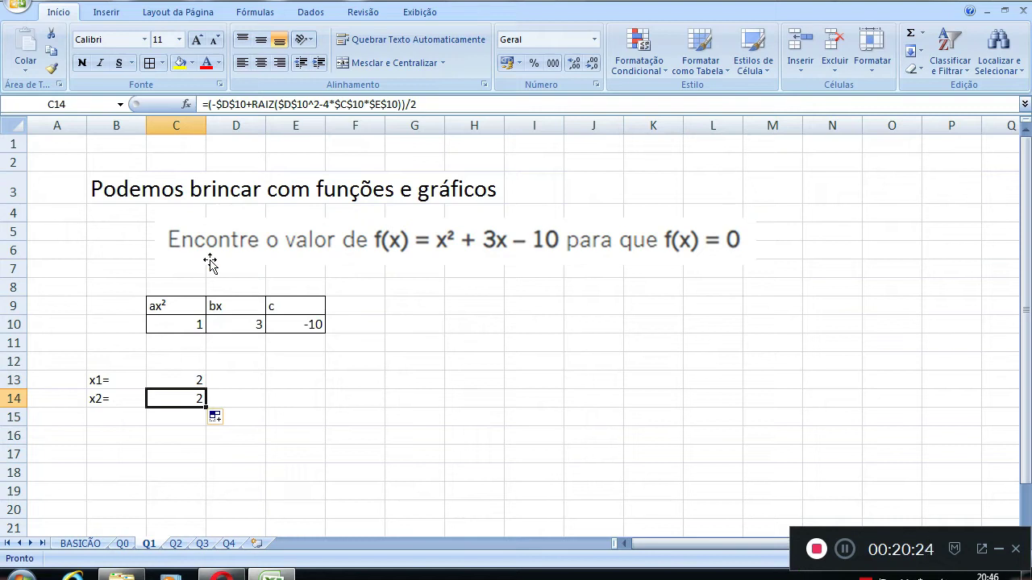
Open the x2 formula in C14 for editing at the plus sign before RAIZ
{"action": "left_click", "coordinate": [179, 364]}
{"action": "left_click", "coordinate": [179, 379]}
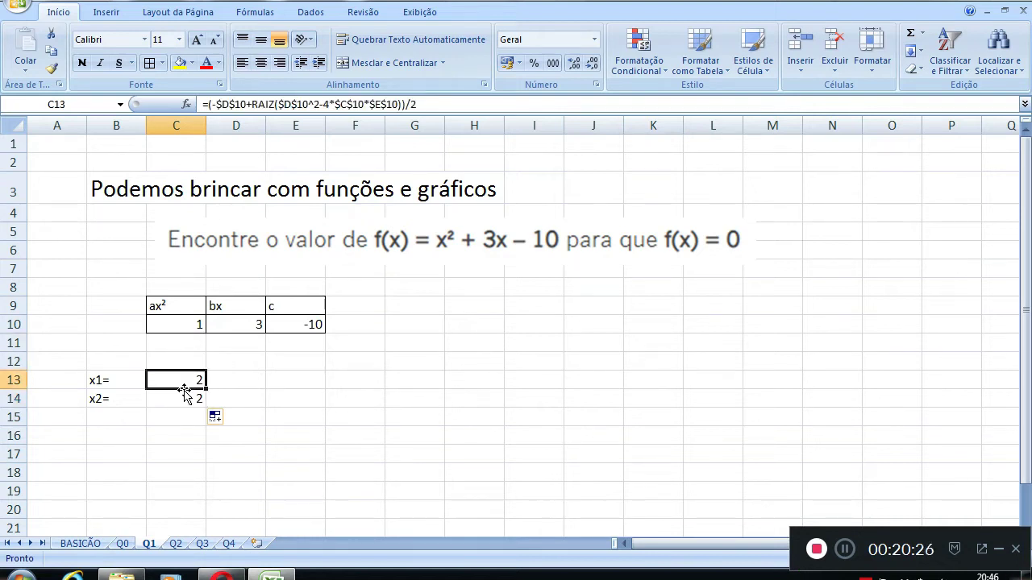
{"action": "left_click", "coordinate": [185, 394]}
{"action": "left_click", "coordinate": [249, 106]}
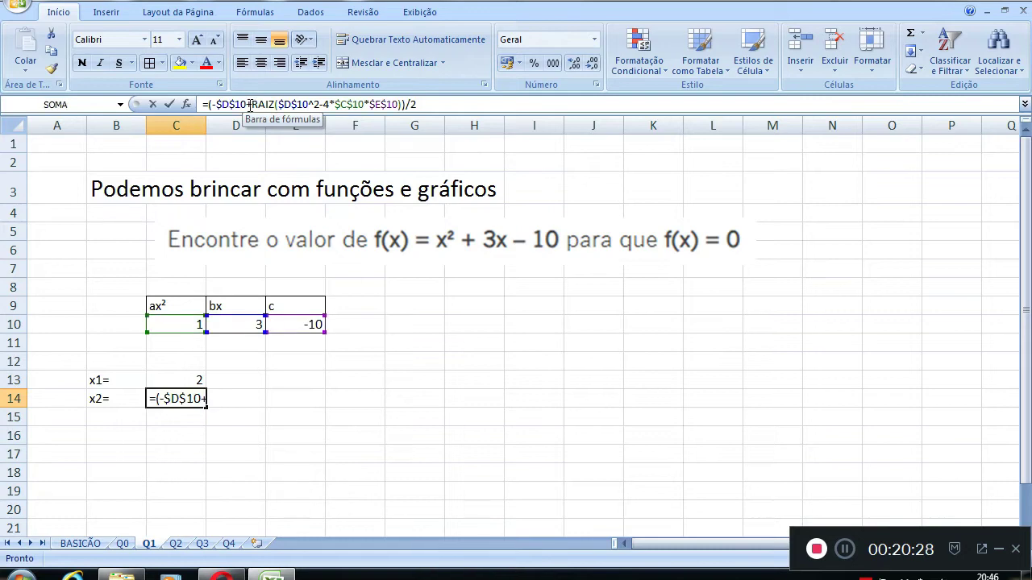
Change the sign before RAIZ in the x2 formula in C14 to a minus
{"action": "key", "text": "shift+Right"}
{"action": "type", "text": "-"}
{"action": "key", "text": "Return"}
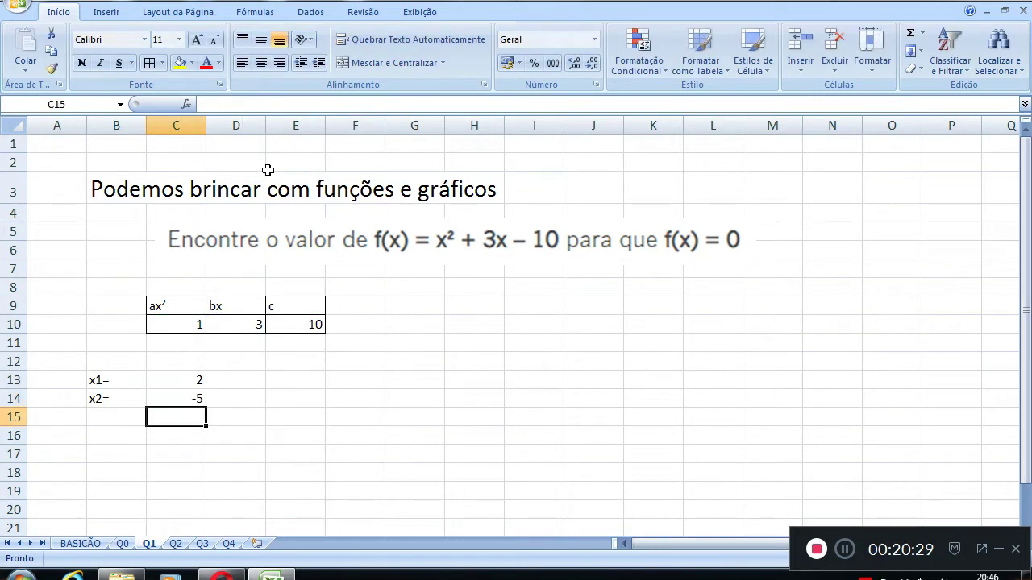
{"action": "left_click_drag", "start_coordinate": [97, 382], "coordinate": [137, 400]}
{"action": "left_click", "coordinate": [251, 402]}
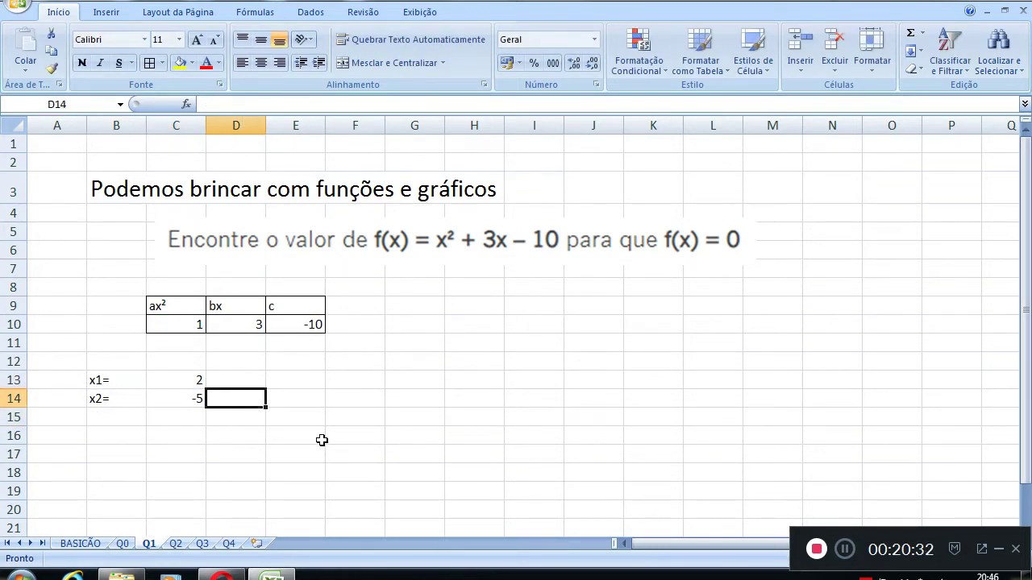
{"action": "scroll", "coordinate": [320, 436], "scroll_direction": "down", "scroll_amount": 2}
{"action": "scroll", "coordinate": [318, 434], "scroll_direction": "up", "scroll_amount": 2}
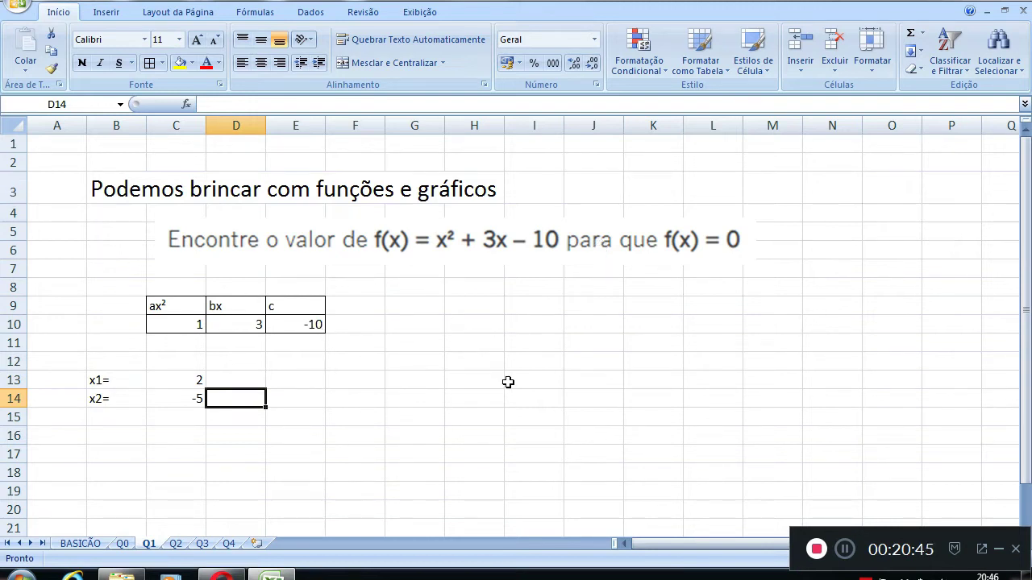
{"action": "scroll", "coordinate": [387, 383], "scroll_direction": "down", "scroll_amount": 1}
{"action": "scroll", "coordinate": [363, 371], "scroll_direction": "up", "scroll_amount": 1}
Enter the column headers "x" in G9 and "y=f(x)" in H9
{"action": "left_click", "coordinate": [428, 320]}
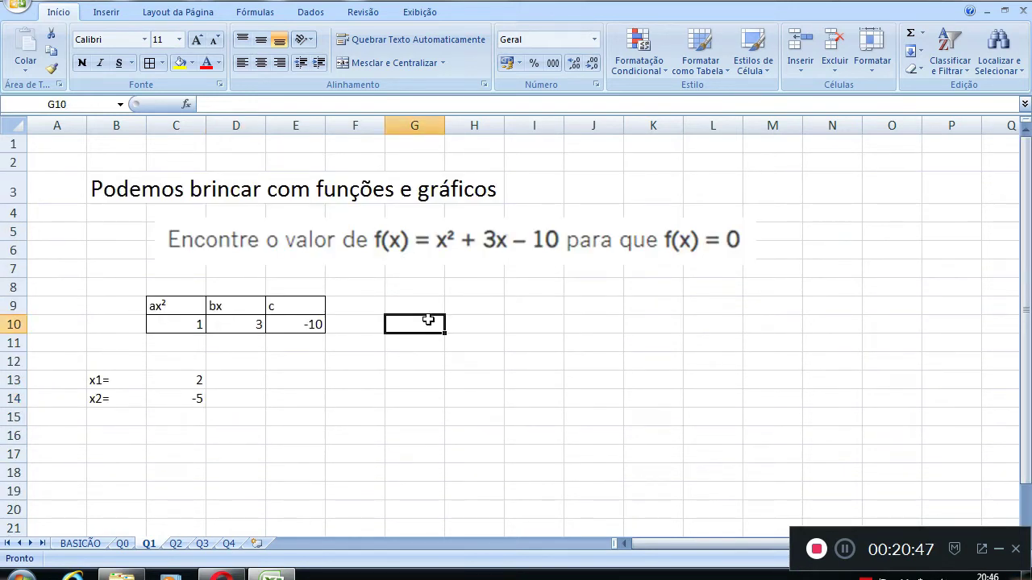
{"action": "left_click", "coordinate": [400, 307]}
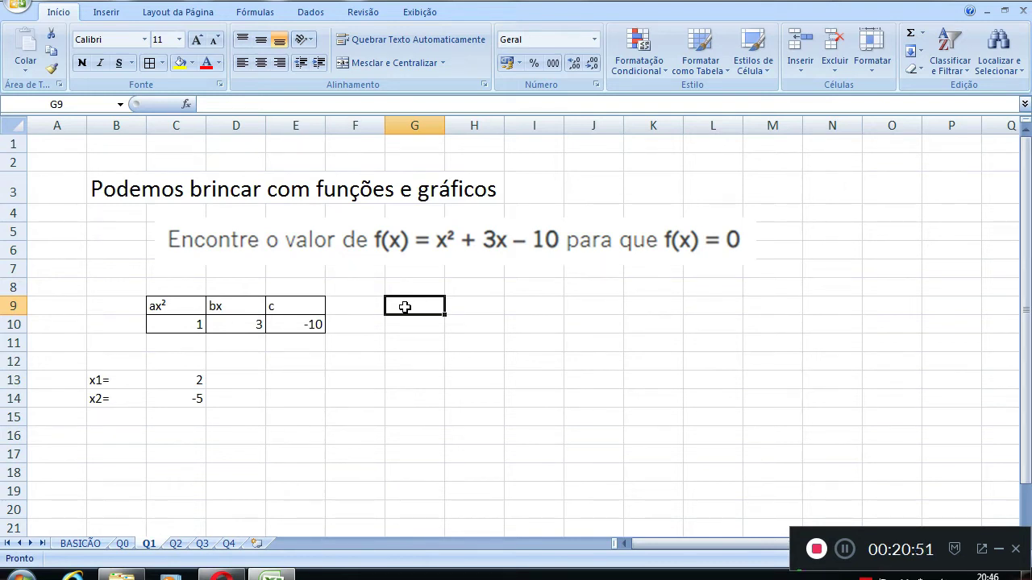
{"action": "type", "text": "x"}
{"action": "key", "text": "Return"}
{"action": "left_click", "coordinate": [405, 307]}
{"action": "key", "text": "Right"}
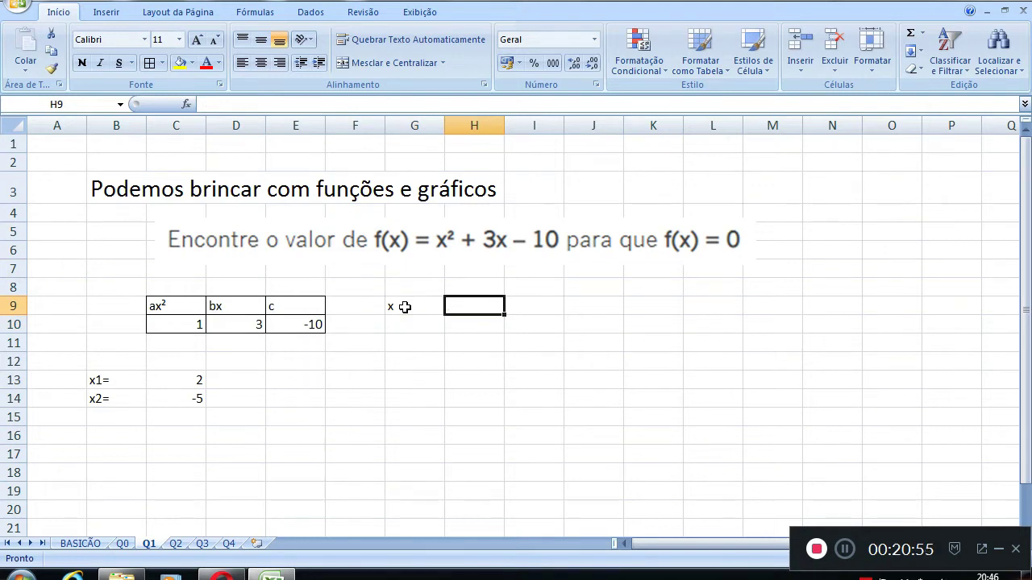
{"action": "type", "text": "y"}
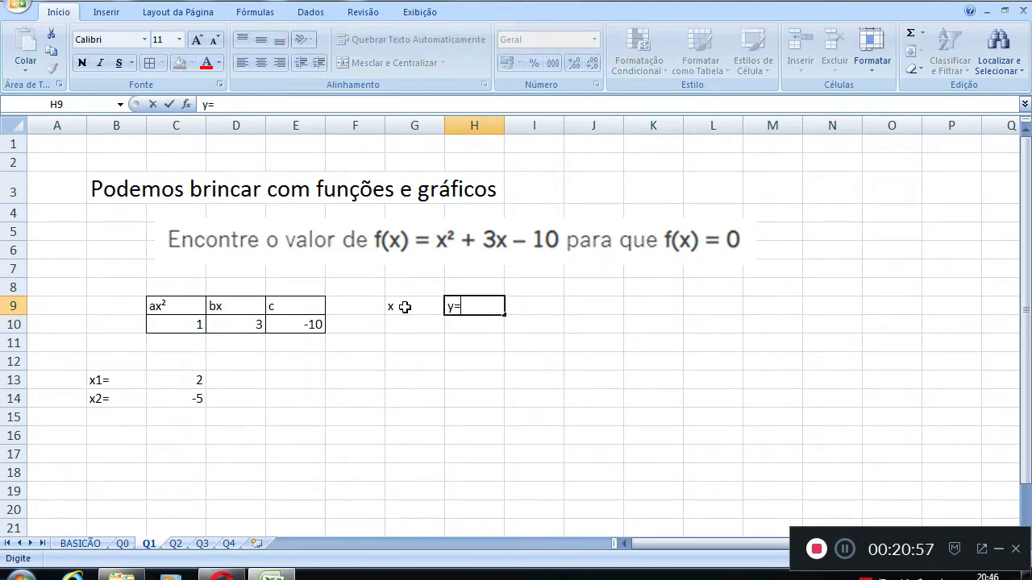
{"action": "type", "text": "=f(x)"}
{"action": "key", "text": "Return"}
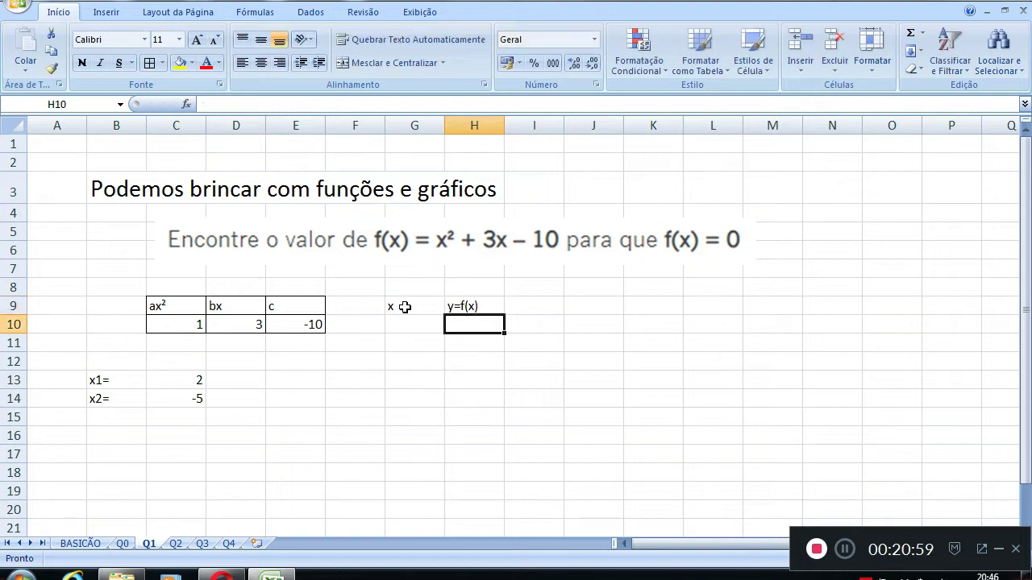
Enter -10 and -9 under the x header and extend the series down to 10 in G30
{"action": "key", "text": "Left"}
{"action": "type", "text": "-10"}
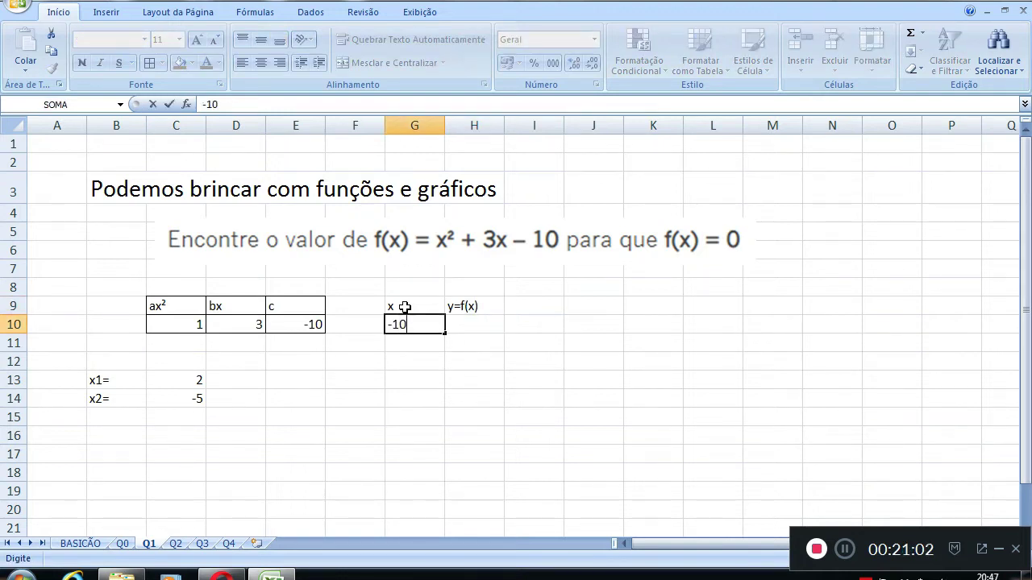
{"action": "key", "text": "Return"}
{"action": "type", "text": "-9"}
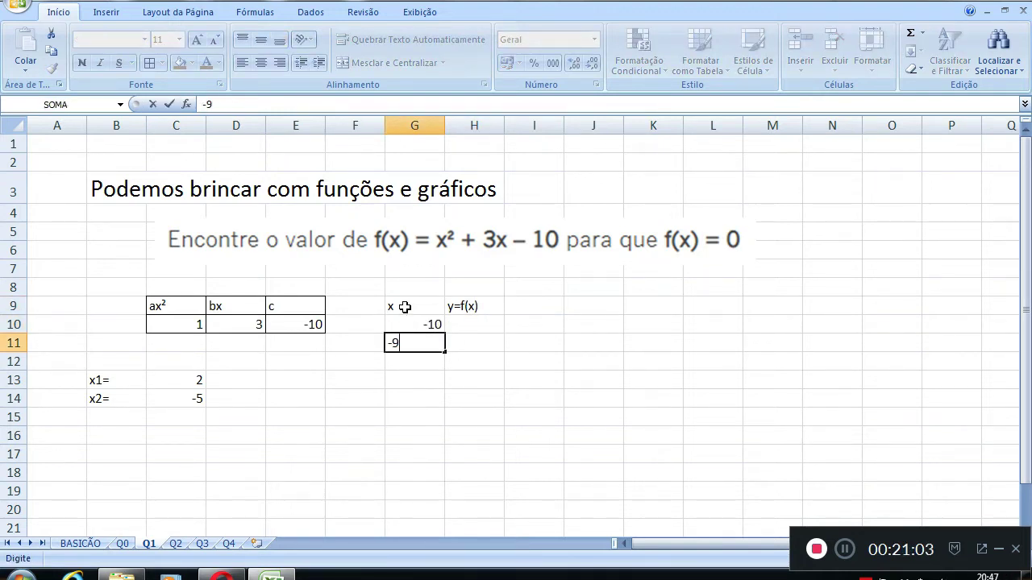
{"action": "key", "text": "Return"}
{"action": "scroll", "coordinate": [783, 403], "scroll_direction": "down", "scroll_amount": 2}
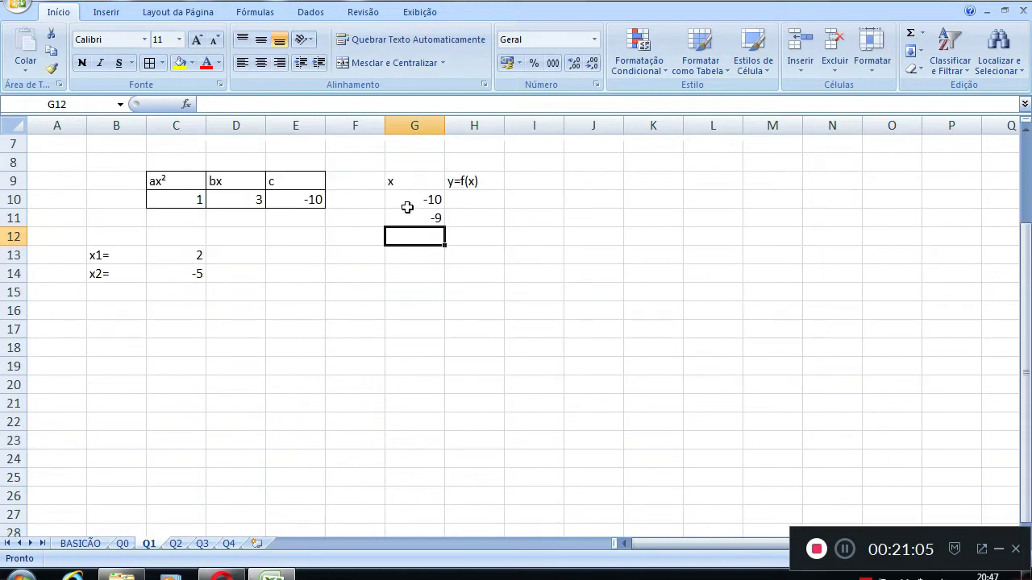
{"action": "left_click_drag", "start_coordinate": [414, 205], "coordinate": [420, 465]}
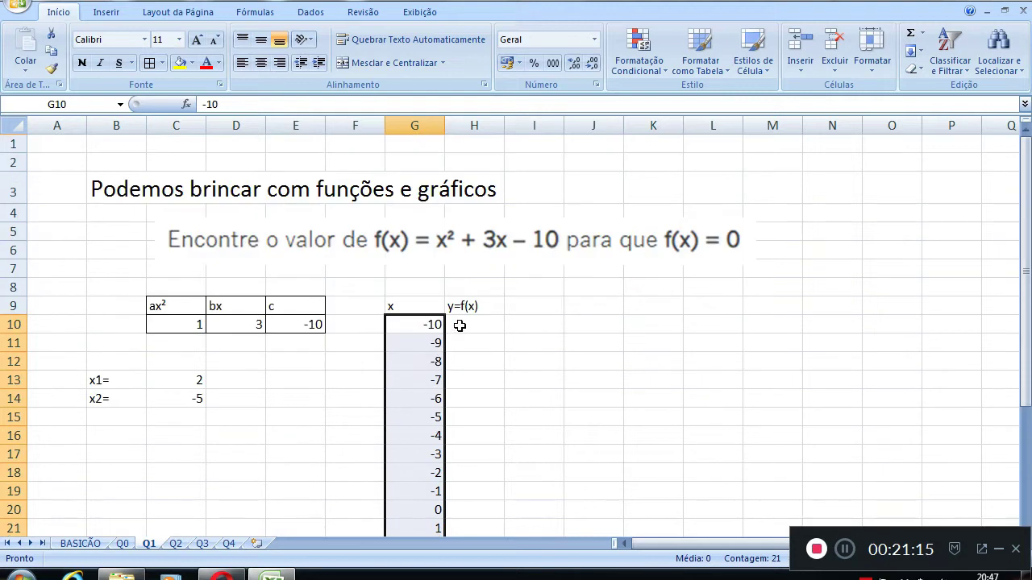
Enter the formula =G10^2+3*G10-10 in H10 to calculate y for the first x value
{"action": "left_click", "coordinate": [463, 324]}
{"action": "type", "text": "="}
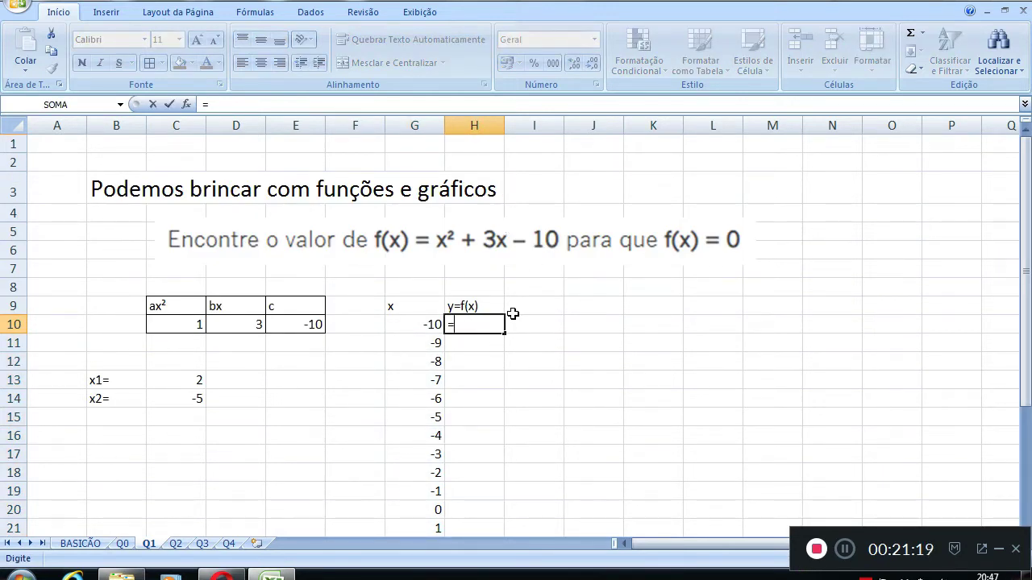
{"action": "left_click", "coordinate": [412, 325]}
{"action": "type", "text": "^2"}
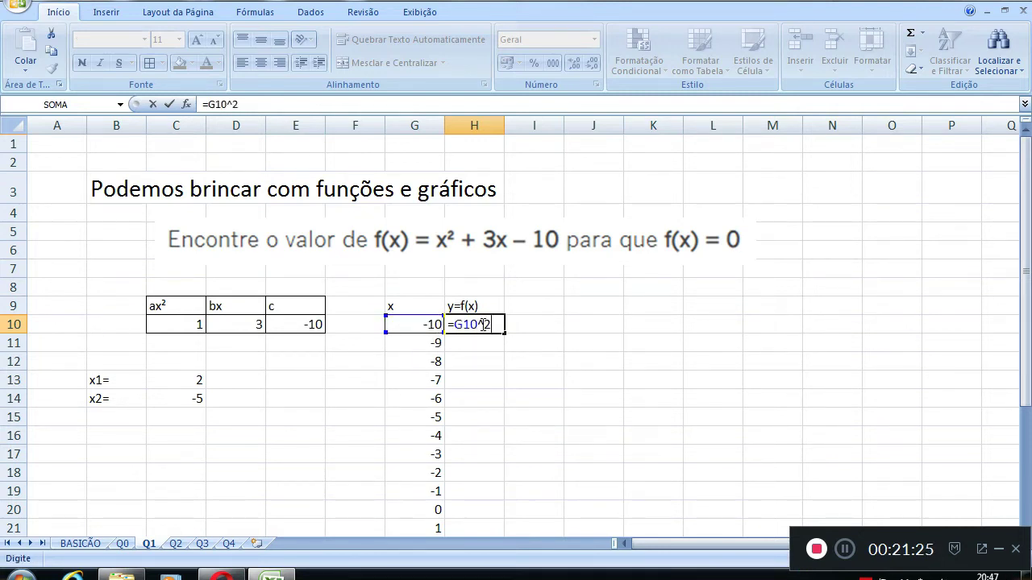
{"action": "left_click", "coordinate": [488, 324]}
{"action": "left_click_drag", "start_coordinate": [486, 324], "coordinate": [481, 324]}
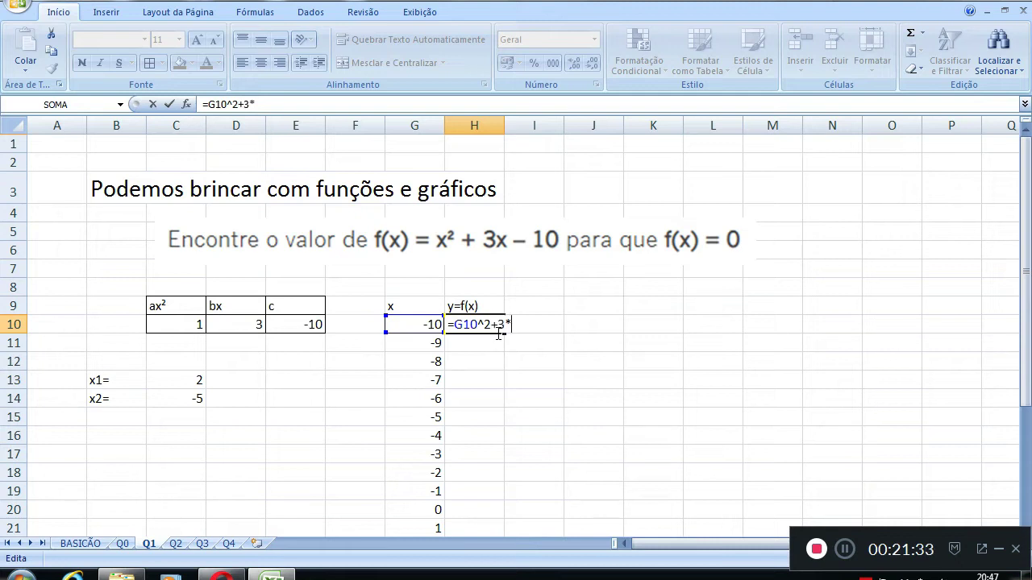
{"action": "left_click", "coordinate": [418, 324]}
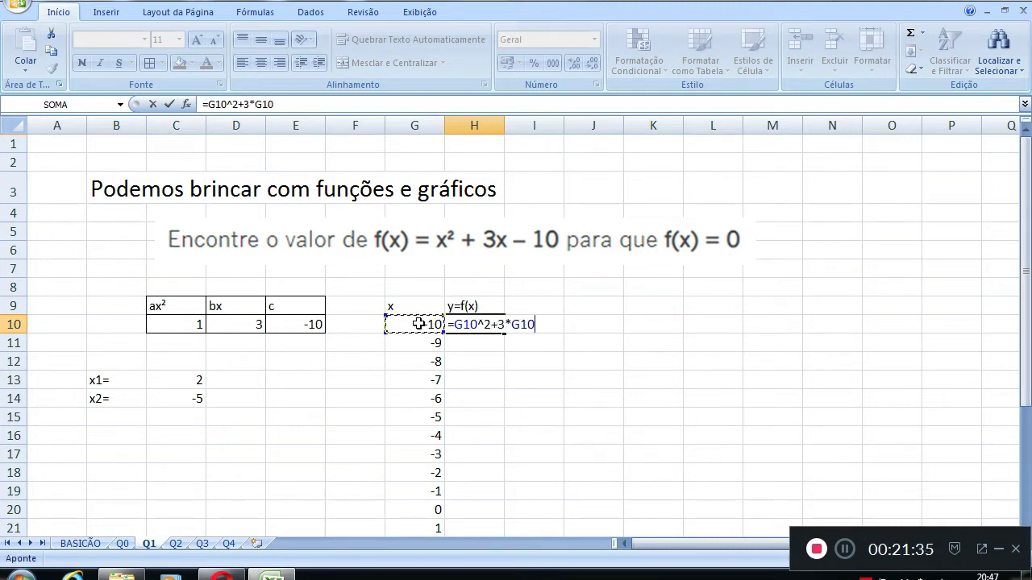
{"action": "type", "text": "+3*G10"}
{"action": "key", "text": "Return"}
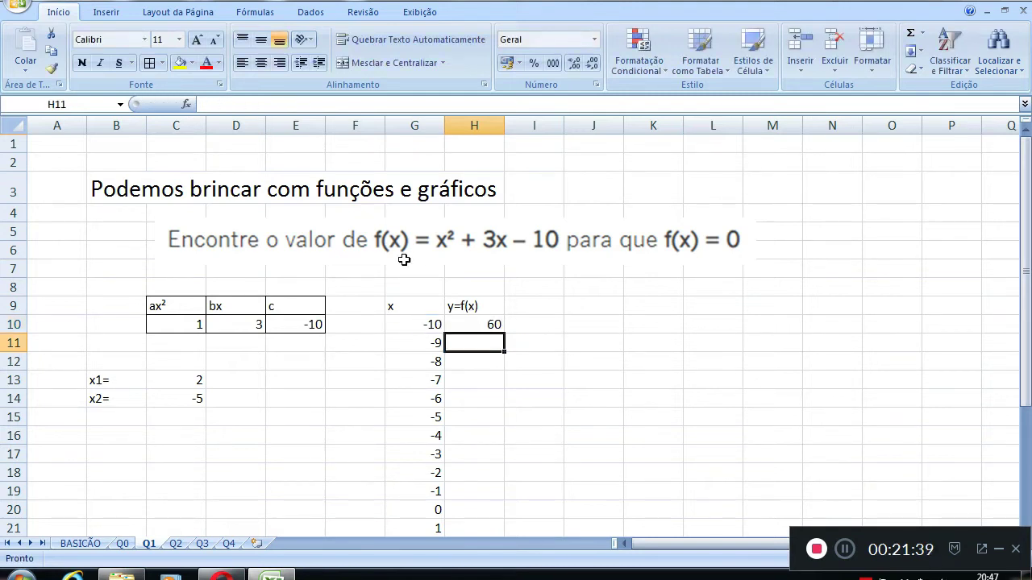
Copy the formula in H10 down the y=f(x) column to H30
{"action": "scroll", "coordinate": [486, 380], "scroll_direction": "down", "scroll_amount": 2}
{"action": "left_click", "coordinate": [472, 201]}
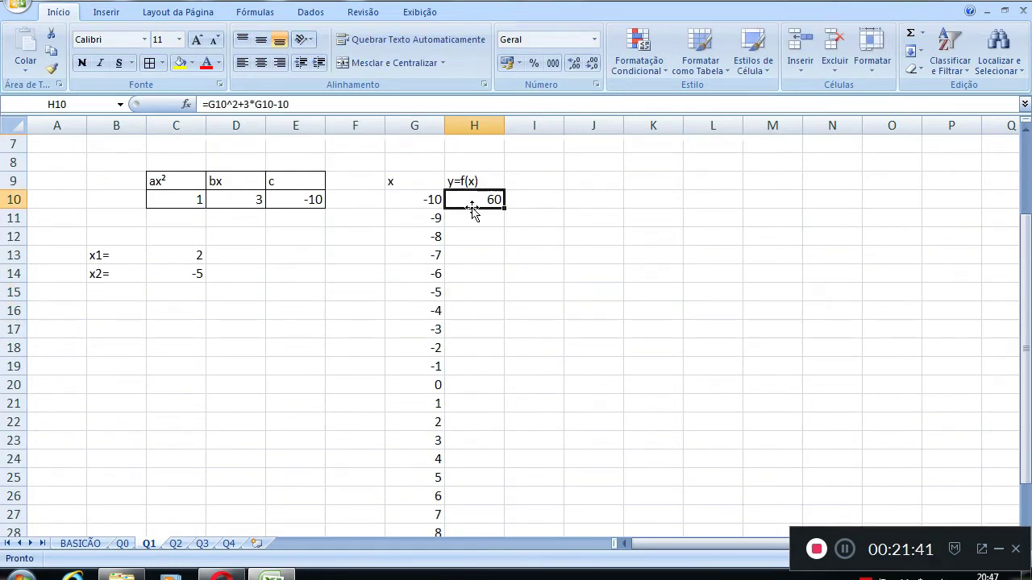
{"action": "scroll", "coordinate": [472, 212], "scroll_direction": "up", "scroll_amount": 1}
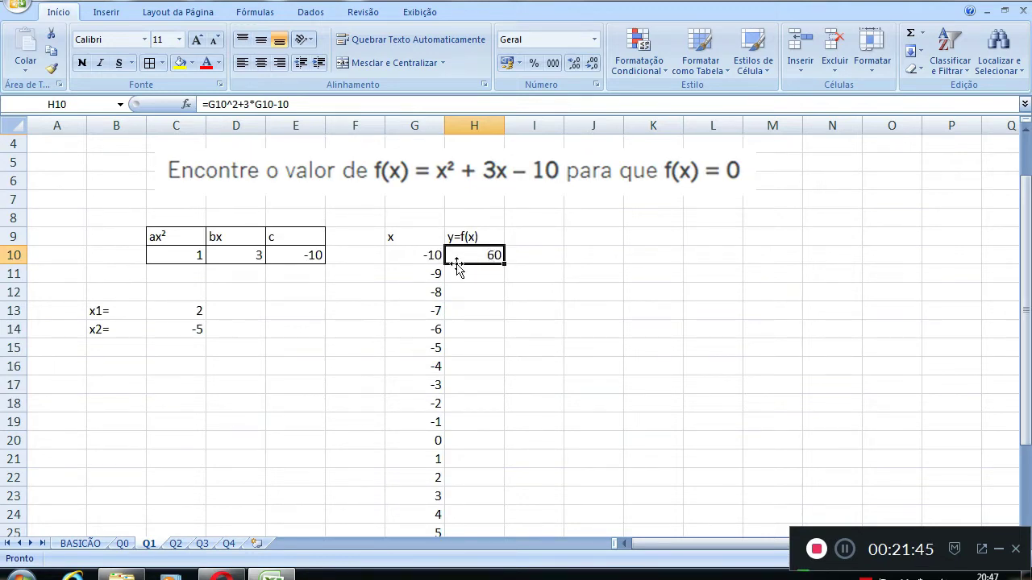
{"action": "left_click_drag", "start_coordinate": [506, 263], "coordinate": [493, 500]}
{"action": "scroll", "coordinate": [483, 322], "scroll_direction": "up", "scroll_amount": 4}
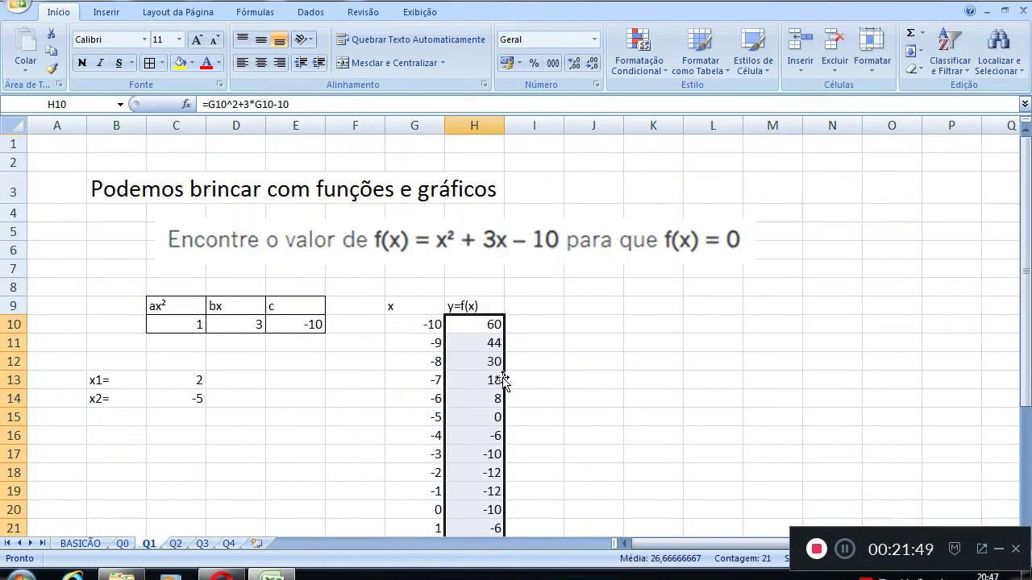
Check the cell references in the copied y=f(x) formulas and review the column's values down to row 30
{"action": "left_click", "coordinate": [486, 342]}
{"action": "double_click", "coordinate": [486, 342]}
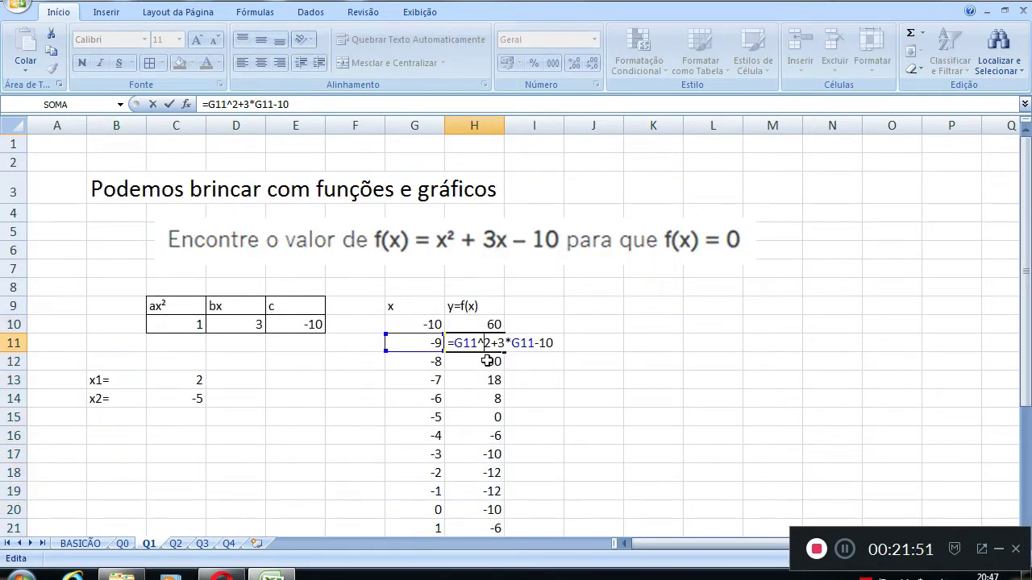
{"action": "left_click", "coordinate": [486, 362]}
{"action": "double_click", "coordinate": [486, 362]}
{"action": "left_click", "coordinate": [488, 398]}
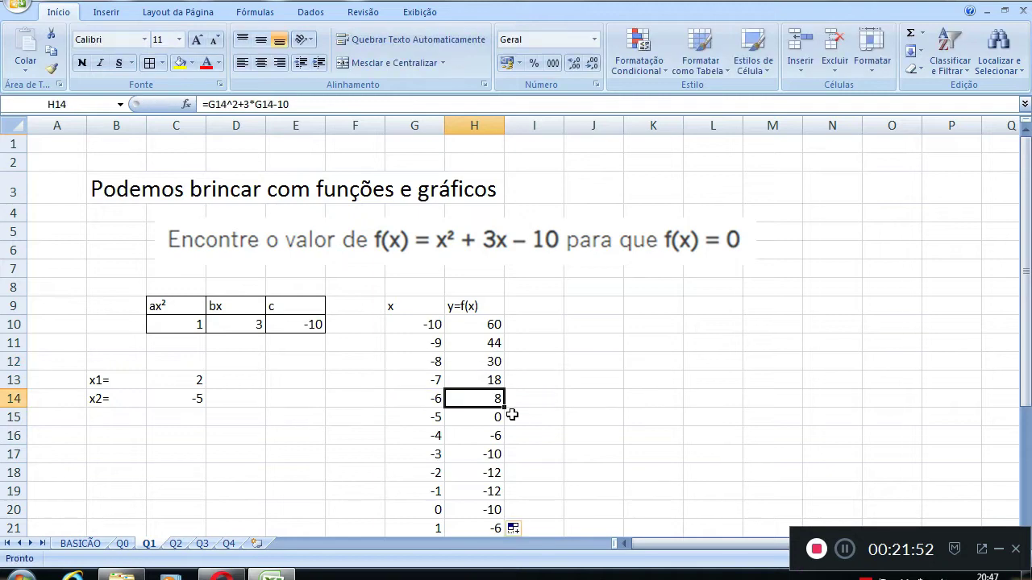
{"action": "scroll", "coordinate": [508, 415], "scroll_direction": "down", "scroll_amount": 3}
{"action": "scroll", "coordinate": [490, 398], "scroll_direction": "down", "scroll_amount": 1}
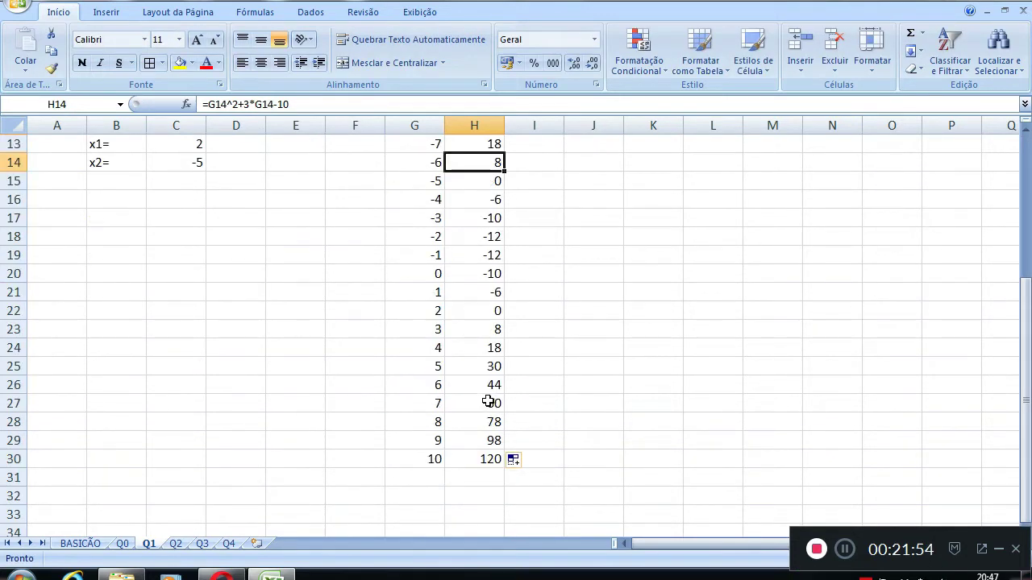
{"action": "scroll", "coordinate": [511, 375], "scroll_direction": "up", "scroll_amount": 1}
{"action": "scroll", "coordinate": [511, 373], "scroll_direction": "down", "scroll_amount": 1}
{"action": "scroll", "coordinate": [512, 373], "scroll_direction": "down", "scroll_amount": 1}
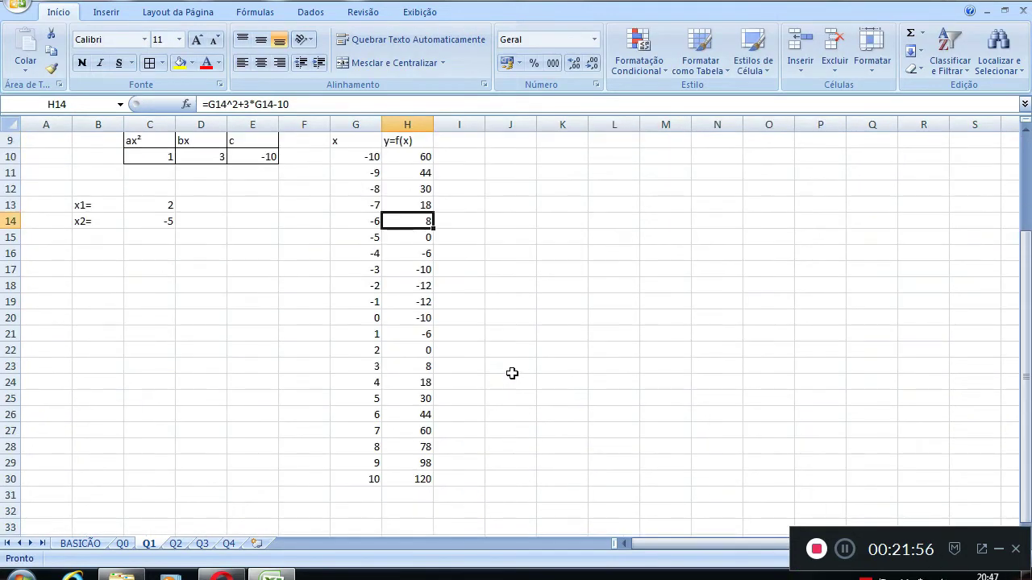
Apply all borders to the x and y=f(x) table in G9:H30 and hide the sheet's gridlines
{"action": "left_click_drag", "start_coordinate": [338, 140], "coordinate": [403, 479]}
{"action": "left_click", "coordinate": [149, 63]}
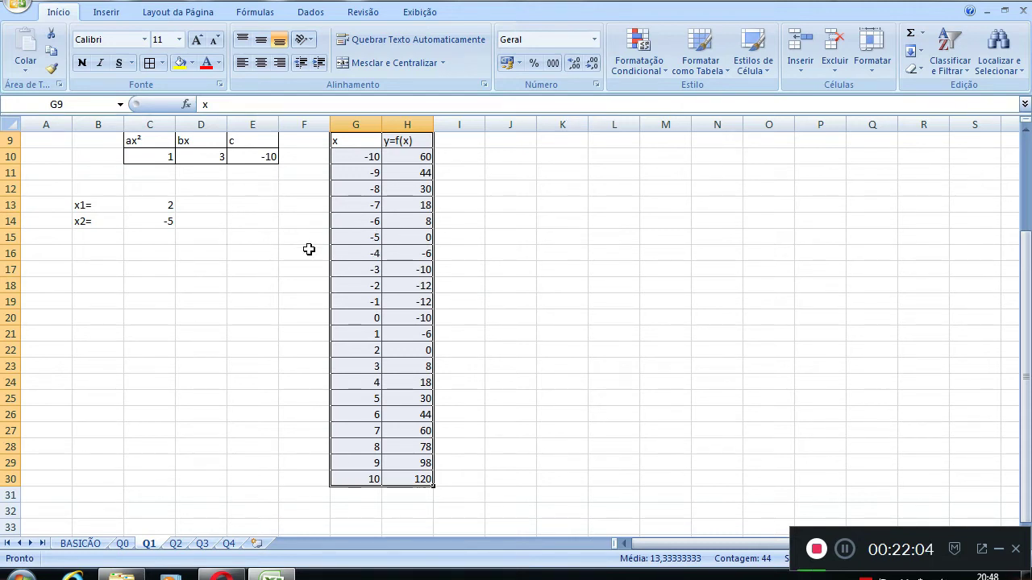
{"action": "left_click", "coordinate": [191, 369]}
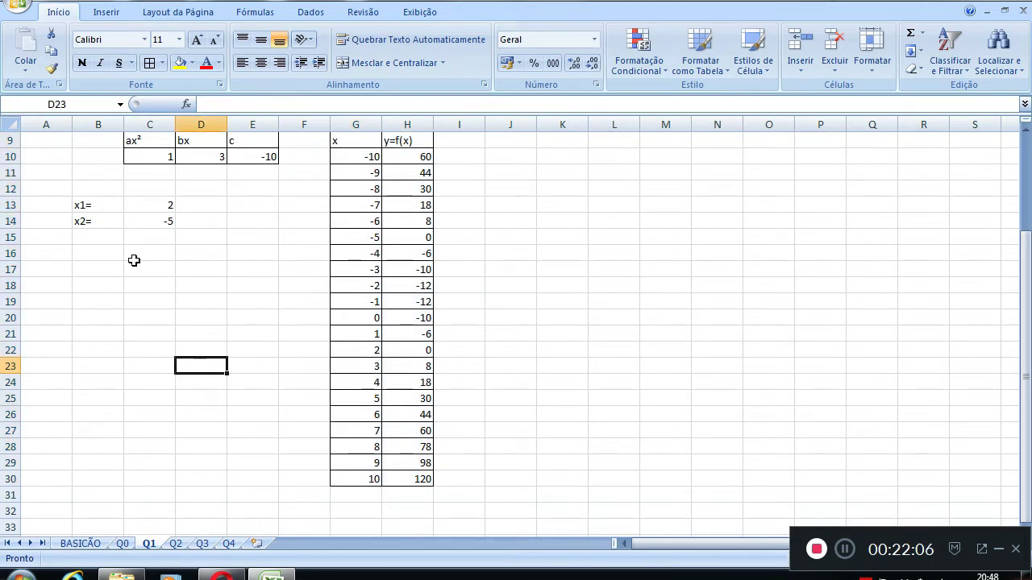
{"action": "left_click", "coordinate": [429, 16]}
{"action": "left_click", "coordinate": [263, 49]}
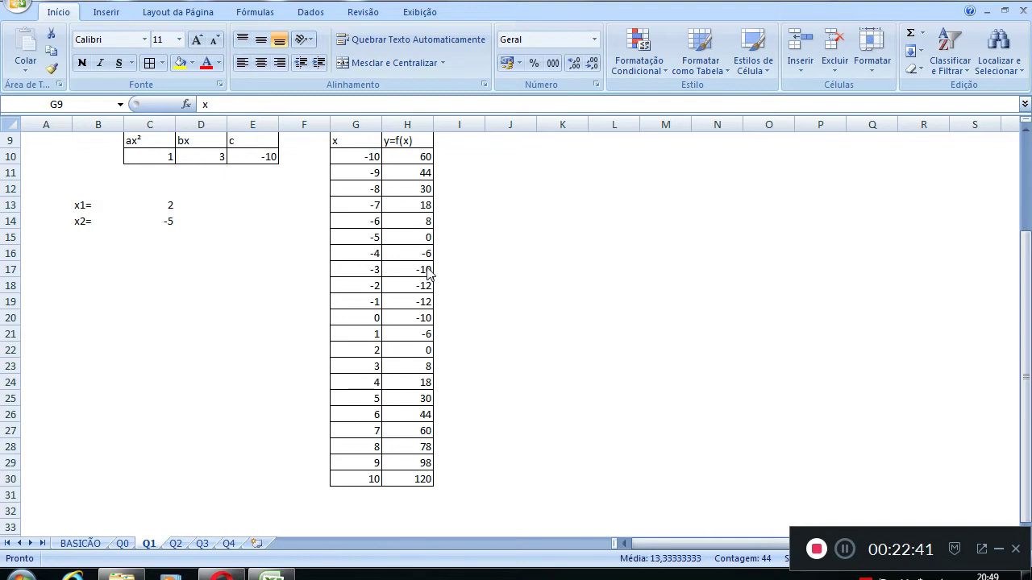
Insert a scatter chart with smooth lines and markers from G9:H30 and place it beside the table
{"action": "key", "text": "ctrl+a"}
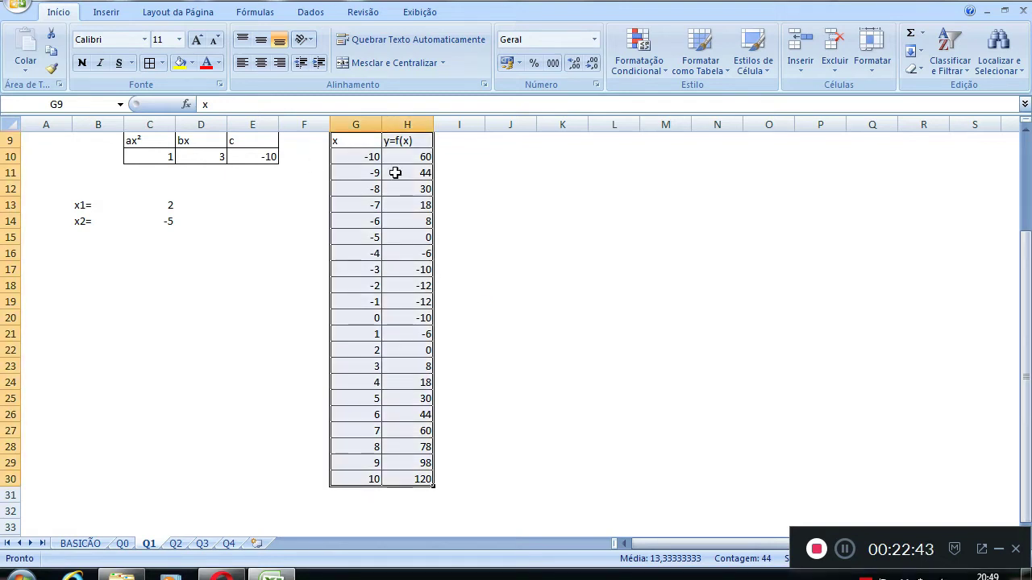
{"action": "left_click", "coordinate": [375, 153]}
{"action": "left_click_drag", "start_coordinate": [376, 145], "coordinate": [396, 481]}
{"action": "left_click", "coordinate": [106, 11]}
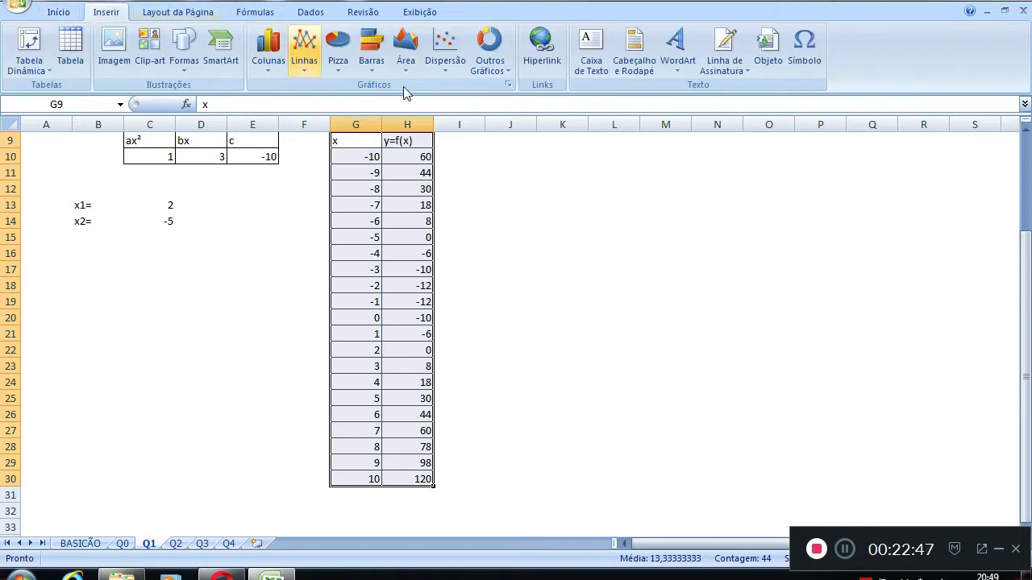
{"action": "left_click", "coordinate": [446, 56]}
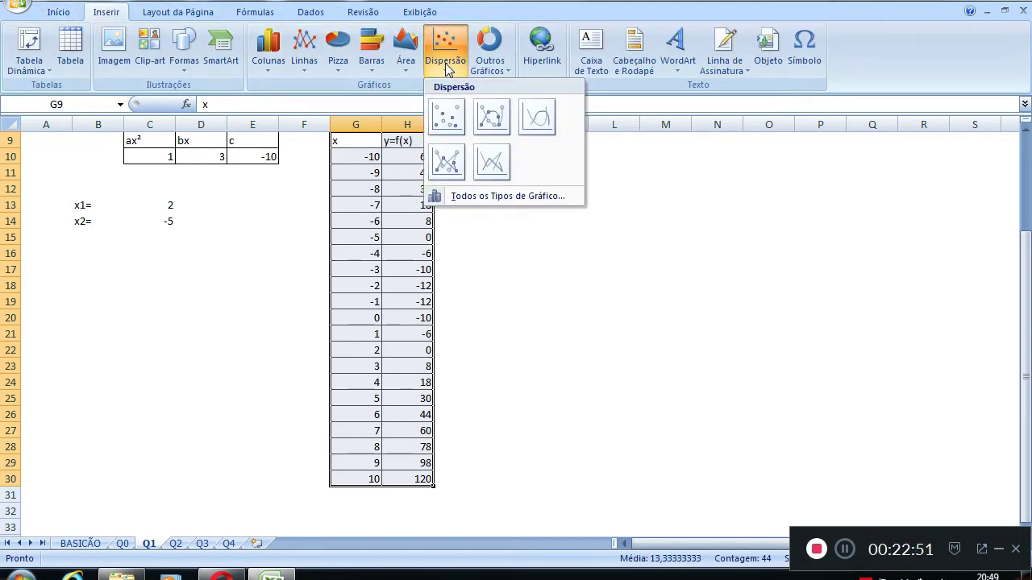
{"action": "left_click", "coordinate": [482, 121]}
{"action": "left_click_drag", "start_coordinate": [645, 284], "coordinate": [860, 231]}
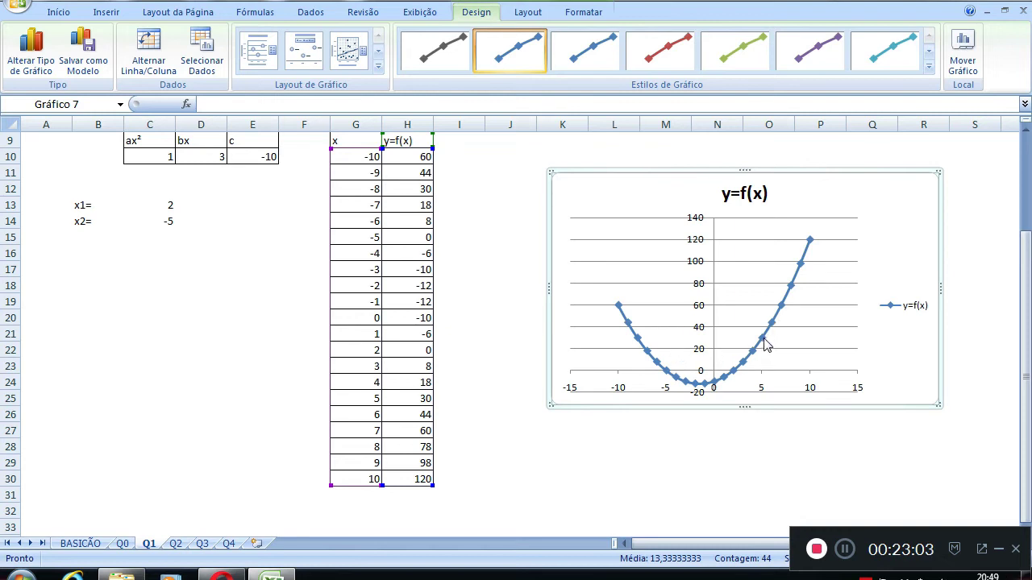
Look through the chart layouts and show the available scatter chart types again
{"action": "left_click", "coordinate": [377, 50]}
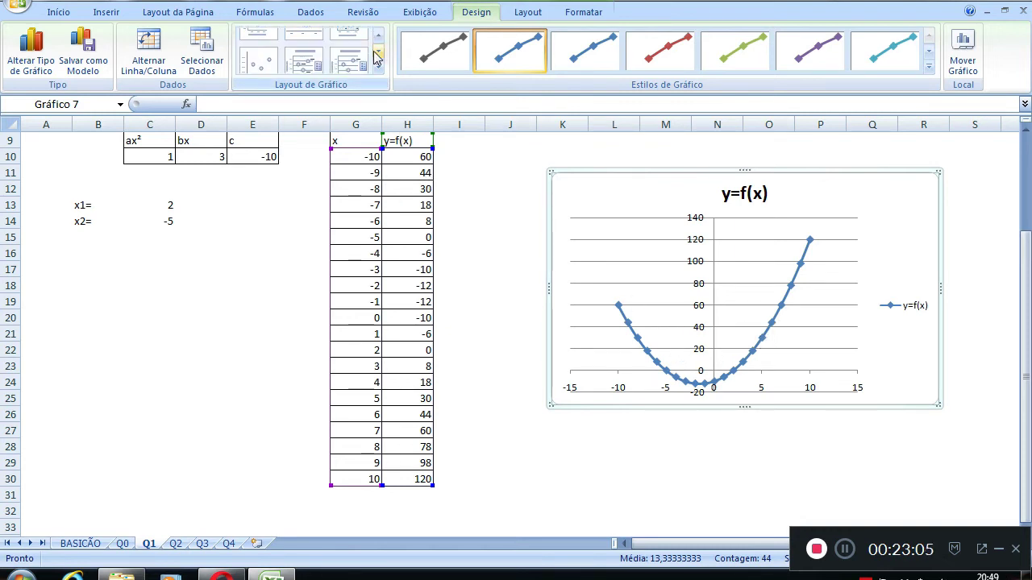
{"action": "left_click", "coordinate": [432, 12]}
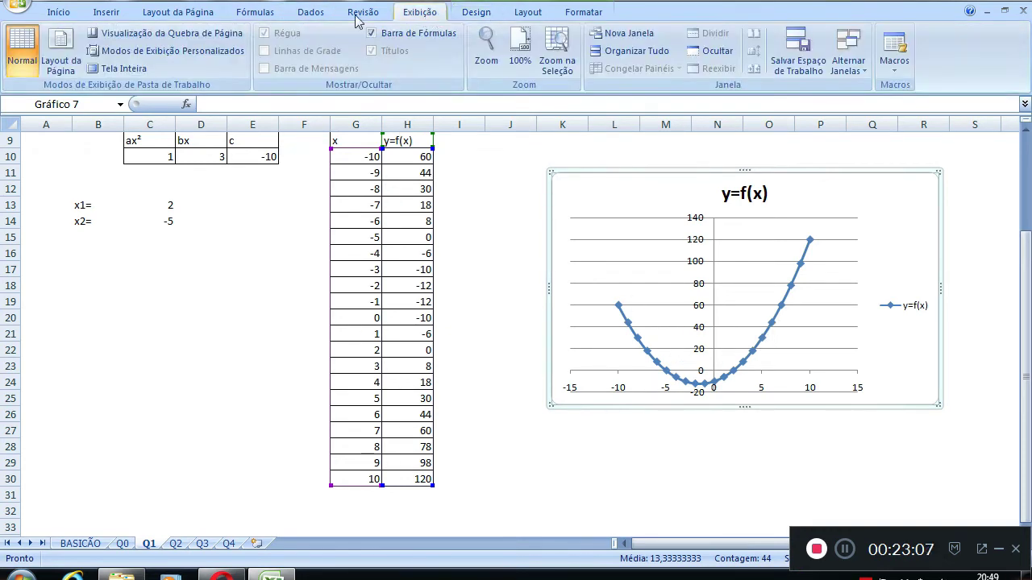
{"action": "left_click", "coordinate": [246, 13]}
{"action": "left_click", "coordinate": [199, 14]}
{"action": "left_click", "coordinate": [307, 14]}
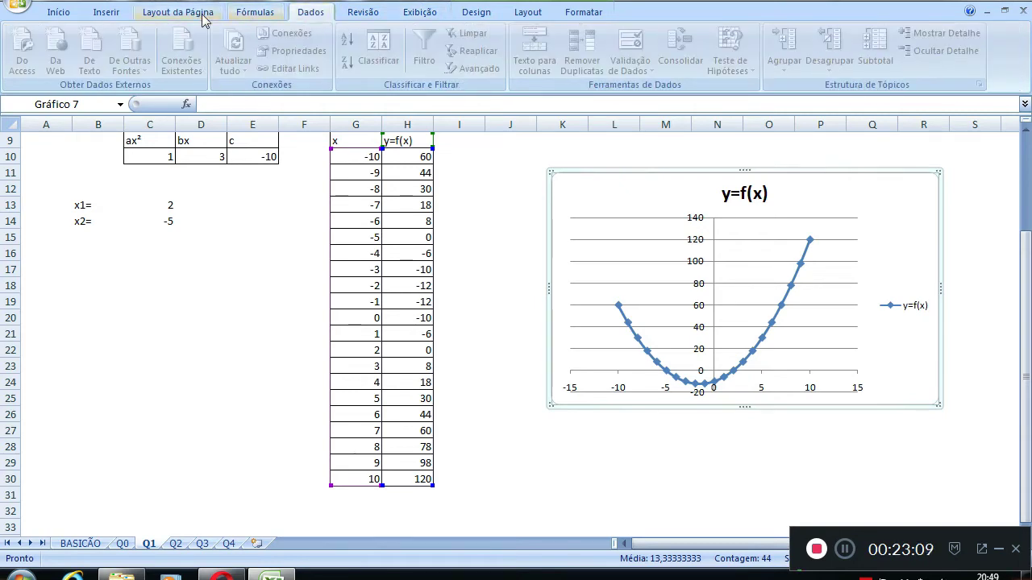
{"action": "left_click", "coordinate": [118, 10]}
{"action": "left_click", "coordinate": [445, 61]}
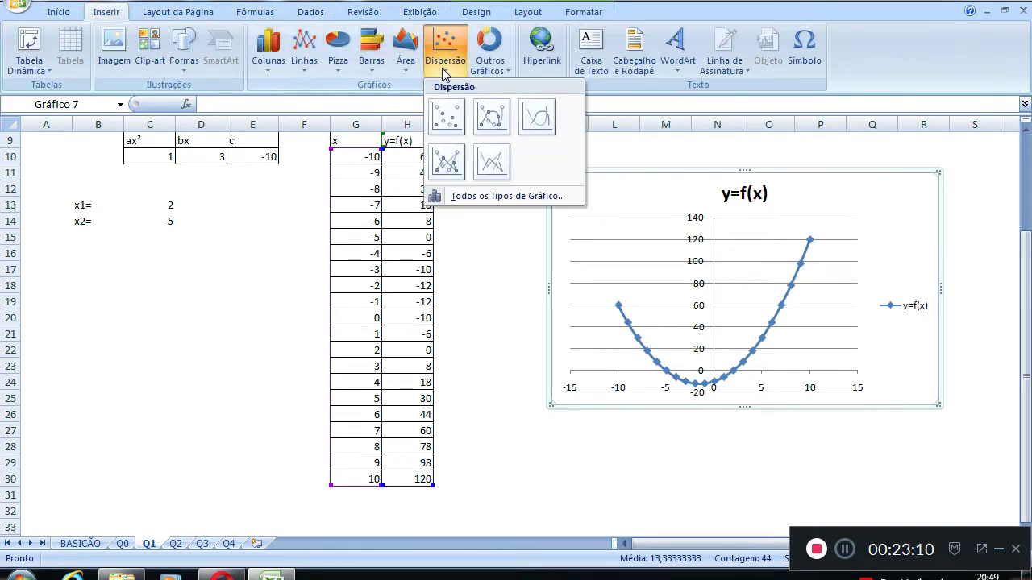
Change the y=f(x) scatter chart to smooth lines without markers and compare the curve with the table values
{"action": "left_click", "coordinate": [542, 133]}
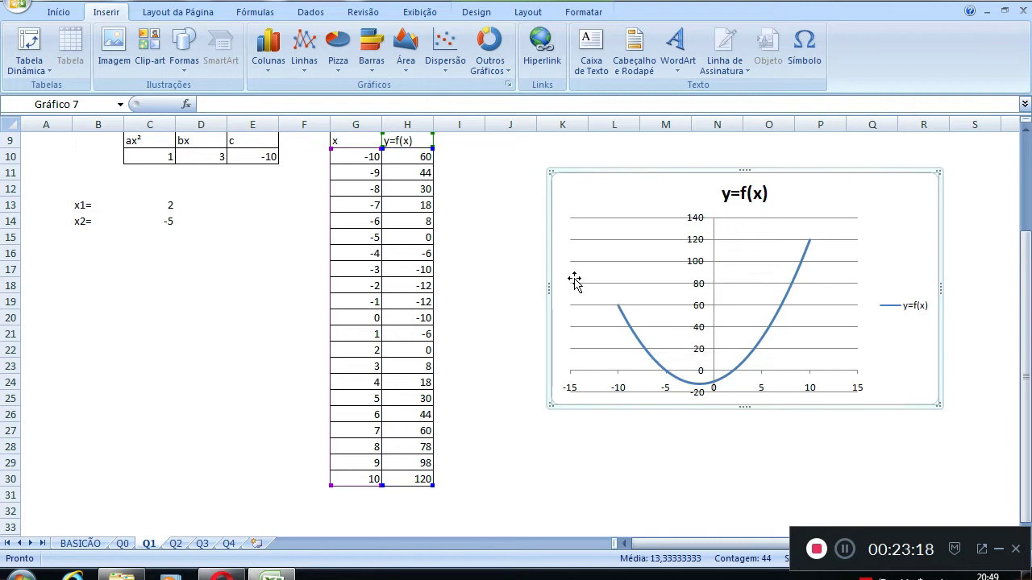
{"action": "scroll", "coordinate": [395, 397], "scroll_direction": "up", "scroll_amount": 1}
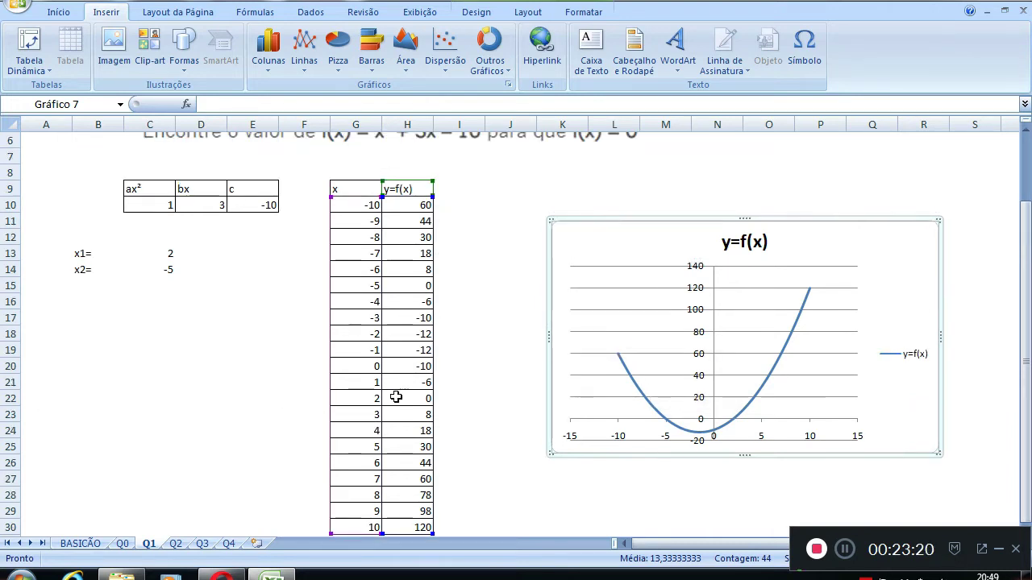
{"action": "left_click", "coordinate": [361, 207]}
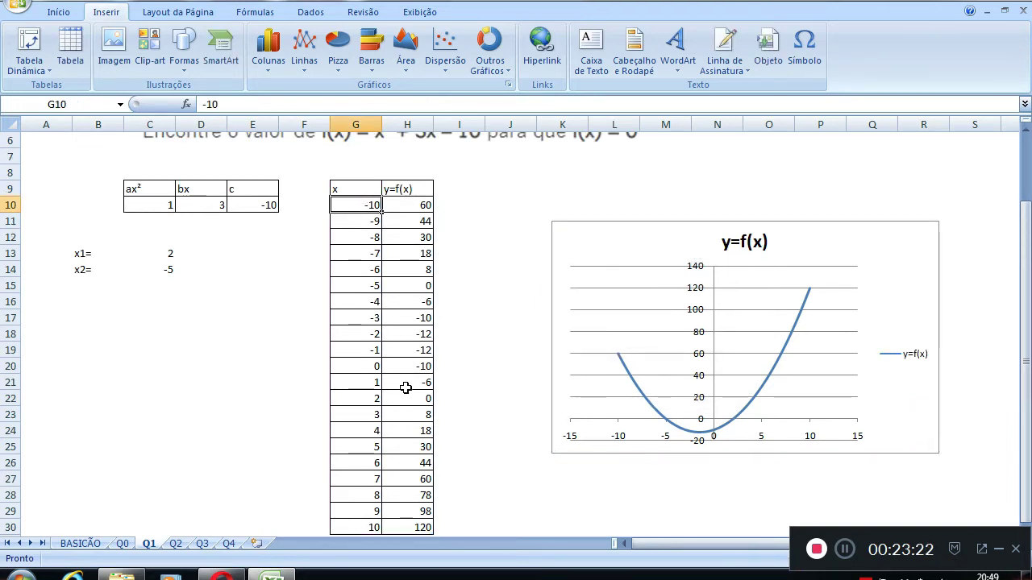
{"action": "scroll", "coordinate": [471, 370], "scroll_direction": "down", "scroll_amount": 1}
{"action": "scroll", "coordinate": [610, 391], "scroll_direction": "up", "scroll_amount": 1}
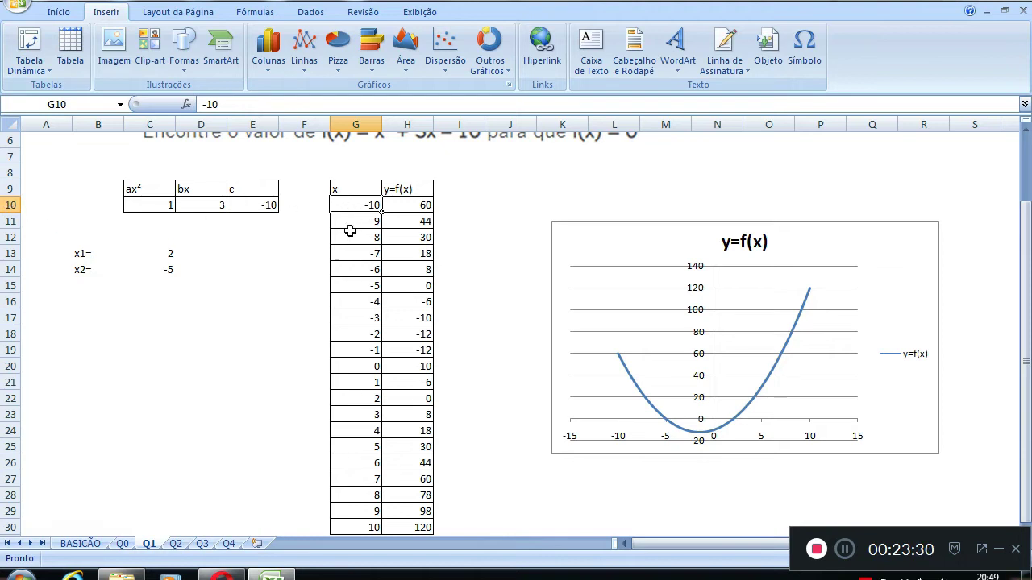
Enter the additional x values -15, -14, -13, -12 and -11 in cells G34 to G38 below the table
{"action": "scroll", "coordinate": [350, 234], "scroll_direction": "down", "scroll_amount": 5}
{"action": "left_click", "coordinate": [366, 353]}
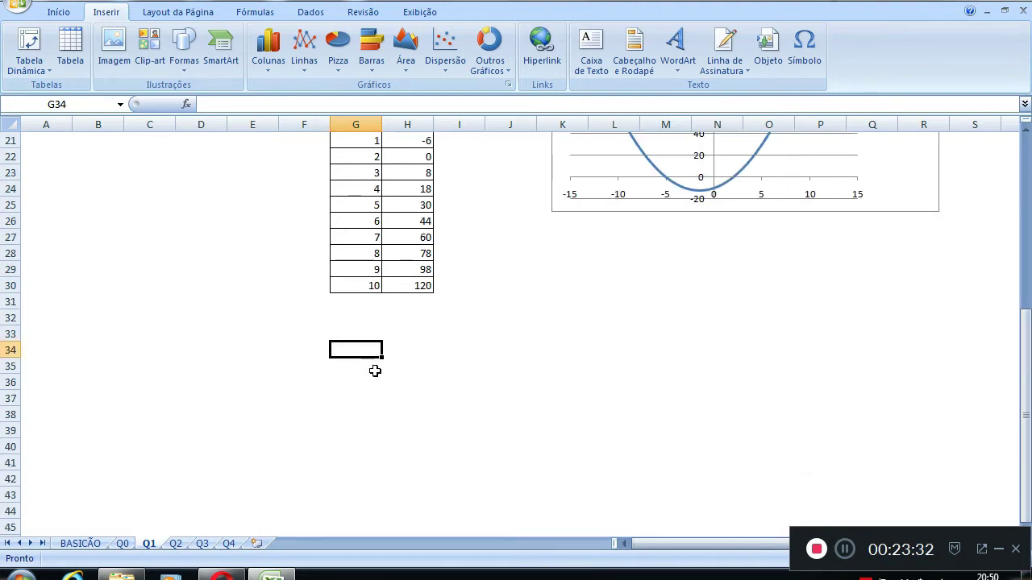
{"action": "scroll", "coordinate": [375, 367], "scroll_direction": "up", "scroll_amount": 4}
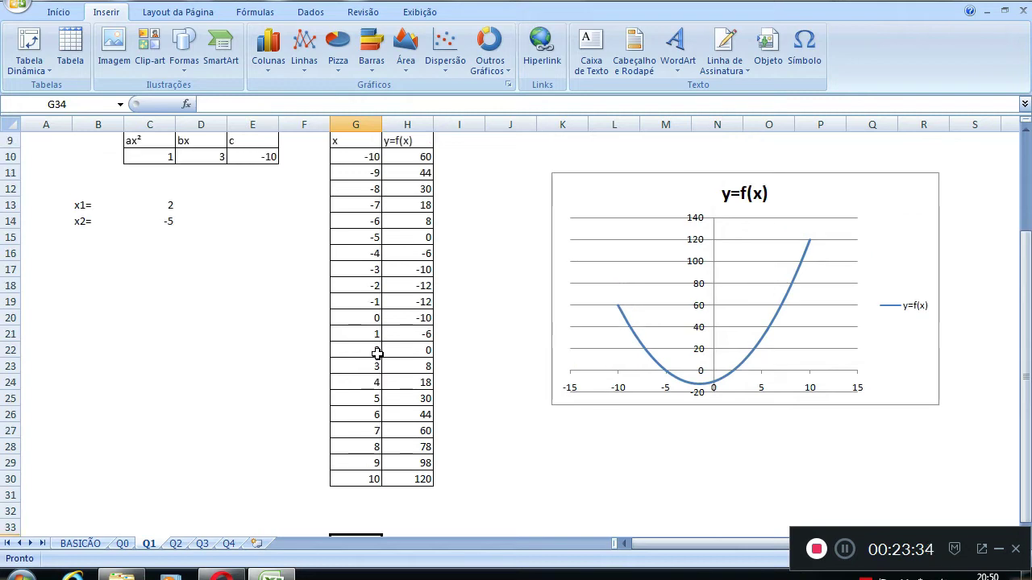
{"action": "type", "text": "-15"}
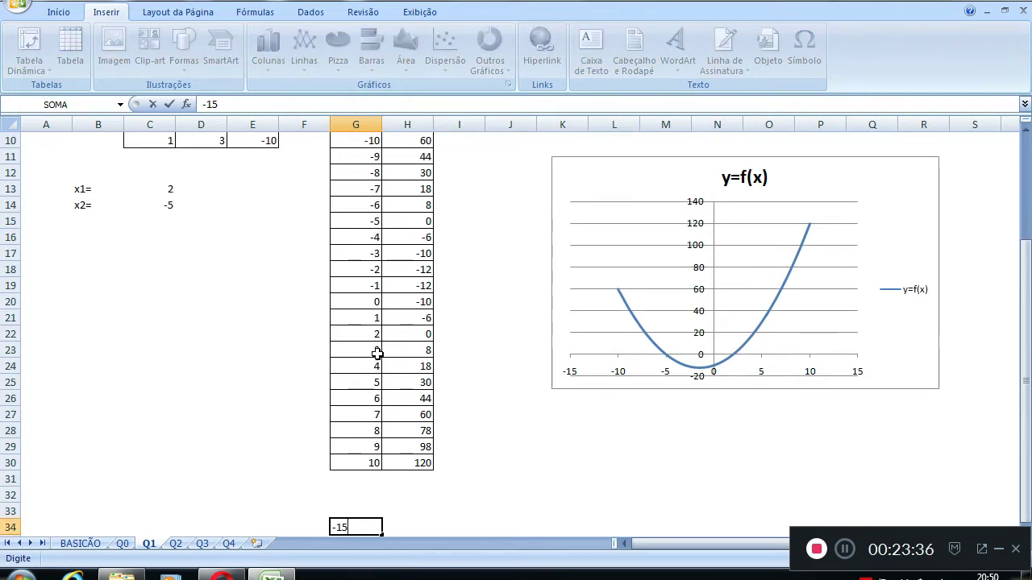
{"action": "key", "text": "Return"}
{"action": "type", "text": "-14"}
{"action": "key", "text": "Return"}
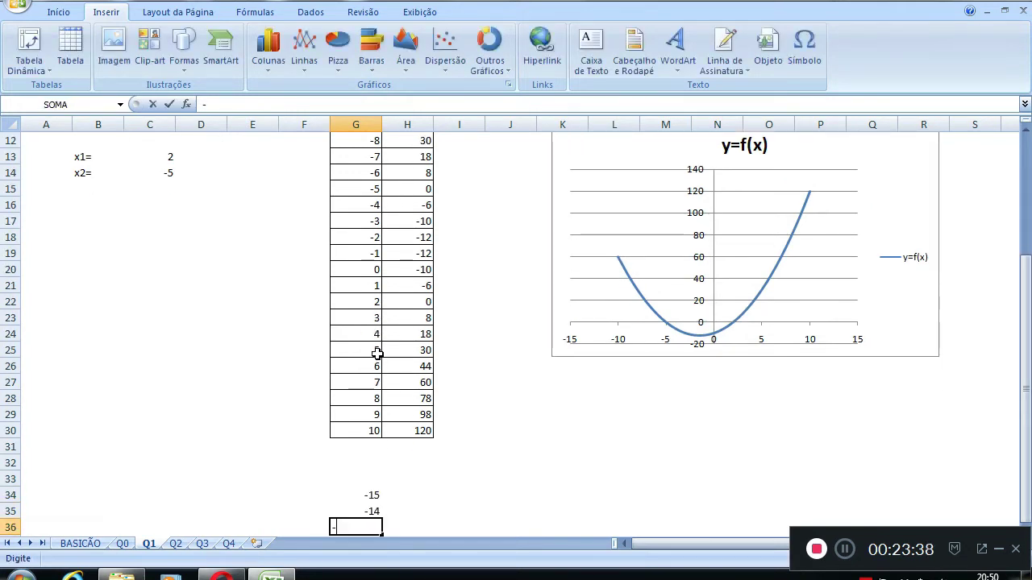
{"action": "type", "text": "-13"}
{"action": "key", "text": "Return"}
{"action": "type", "text": "-12"}
{"action": "key", "text": "Return"}
{"action": "type", "text": "-11"}
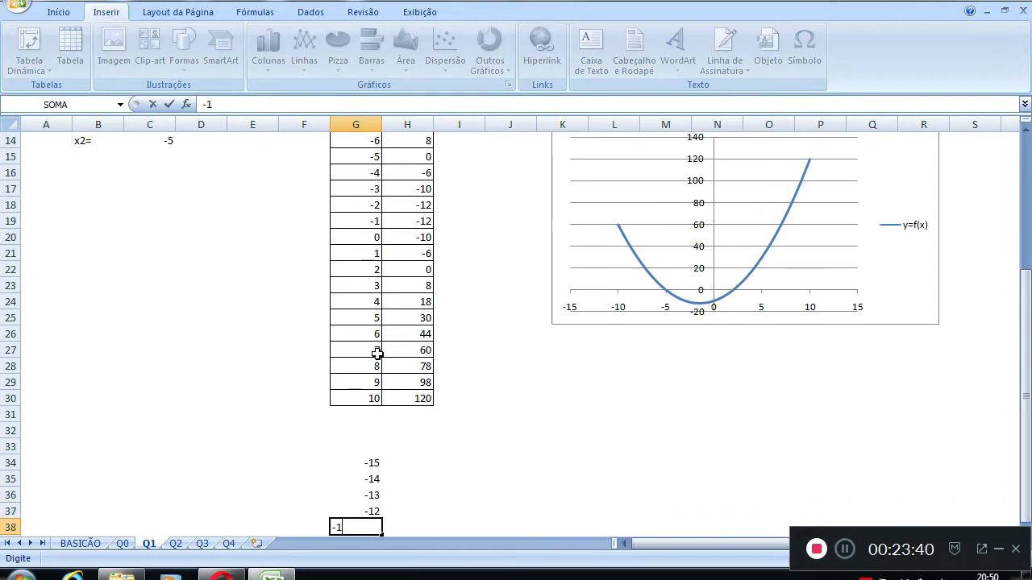
{"action": "key", "text": "Return"}
Copy G34:H38 and insert the copied cells at G10, shifting the existing table rows down
{"action": "left_click_drag", "start_coordinate": [357, 431], "coordinate": [363, 493]}
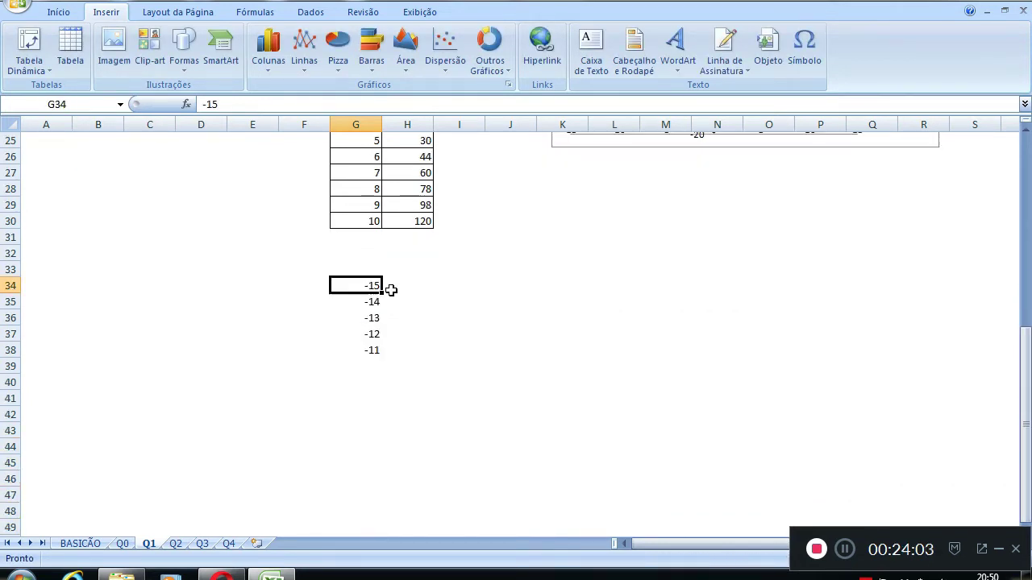
{"action": "left_click_drag", "start_coordinate": [379, 287], "coordinate": [403, 350]}
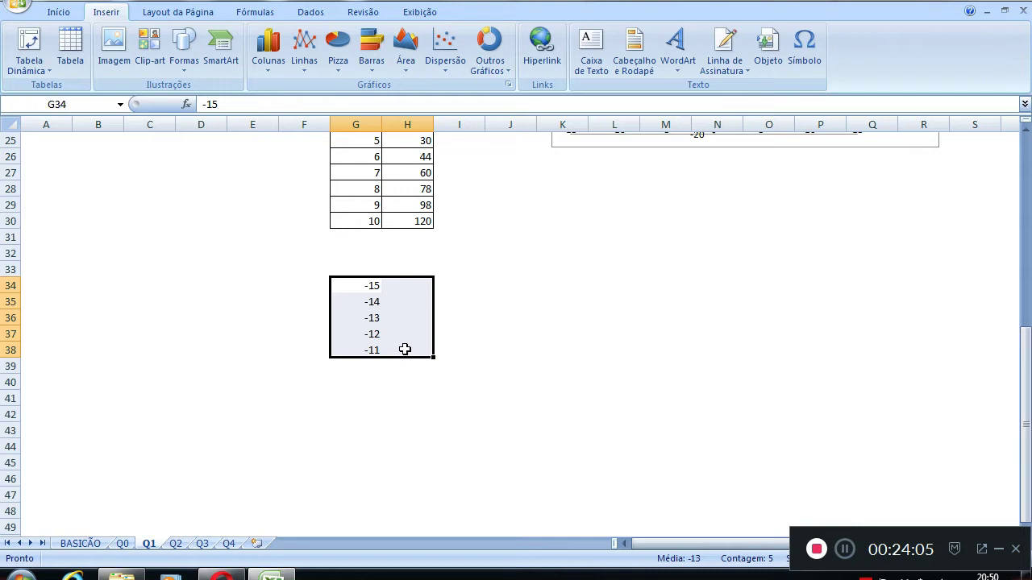
{"action": "key", "text": "ctrl+c"}
{"action": "scroll", "coordinate": [401, 347], "scroll_direction": "up", "scroll_amount": 4}
{"action": "scroll", "coordinate": [399, 344], "scroll_direction": "up", "scroll_amount": 2}
{"action": "right_click", "coordinate": [352, 187]}
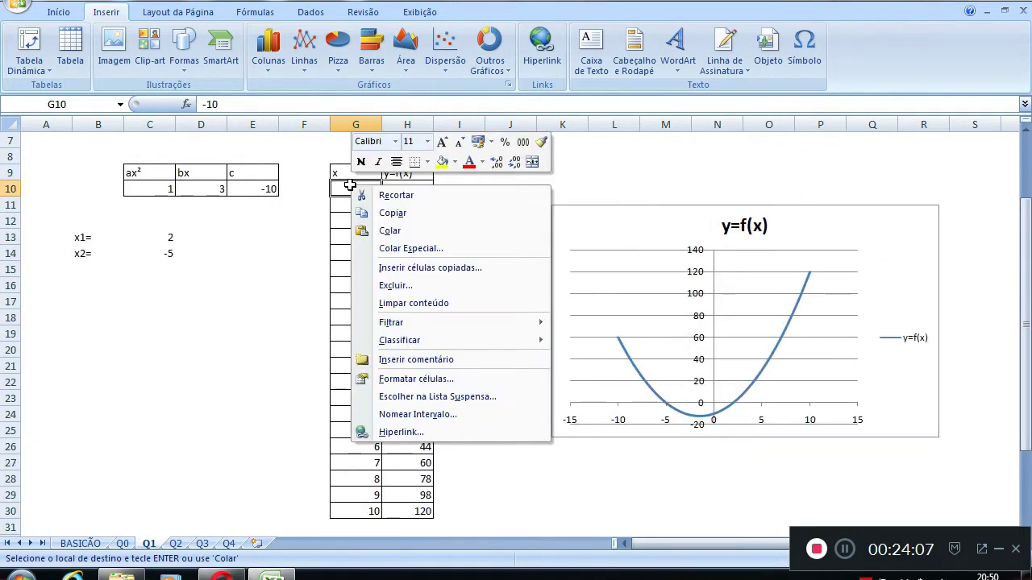
{"action": "left_click", "coordinate": [413, 267]}
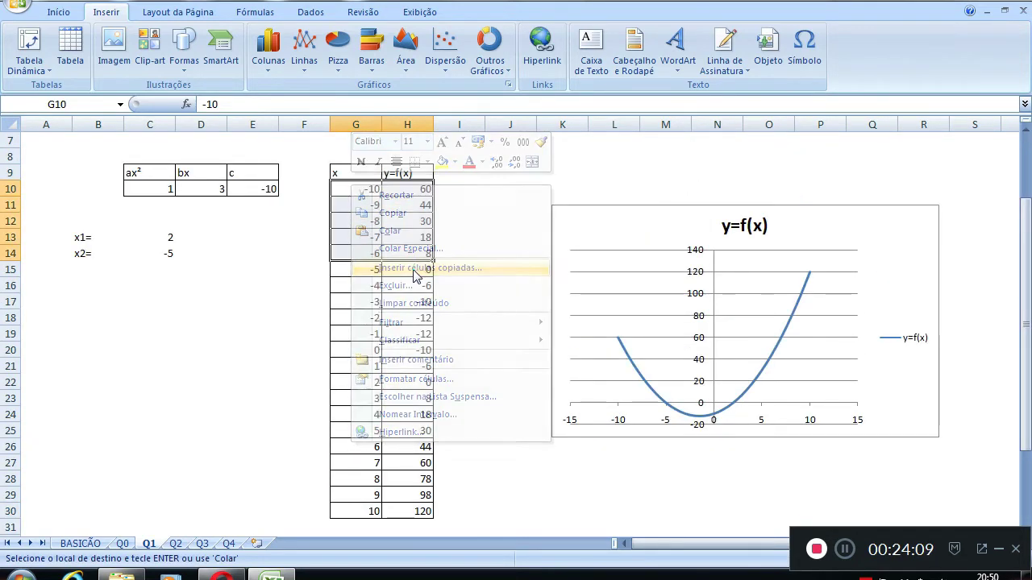
{"action": "left_click", "coordinate": [382, 296]}
Fill the y=f(x) formula from H15 up to H10 and check the cell references in the top rows
{"action": "left_click", "coordinate": [422, 270]}
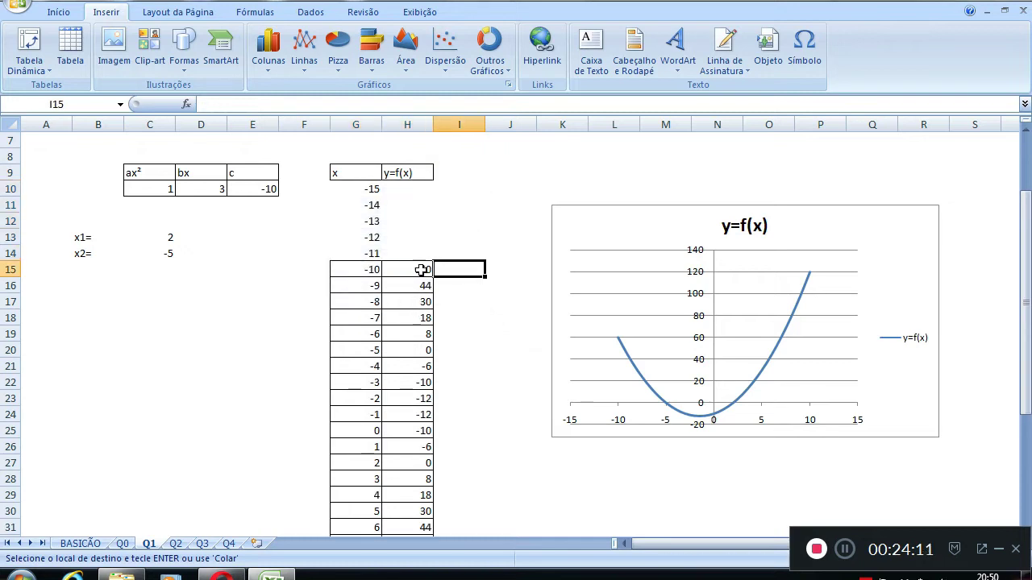
{"action": "left_click_drag", "start_coordinate": [435, 276], "coordinate": [428, 182]}
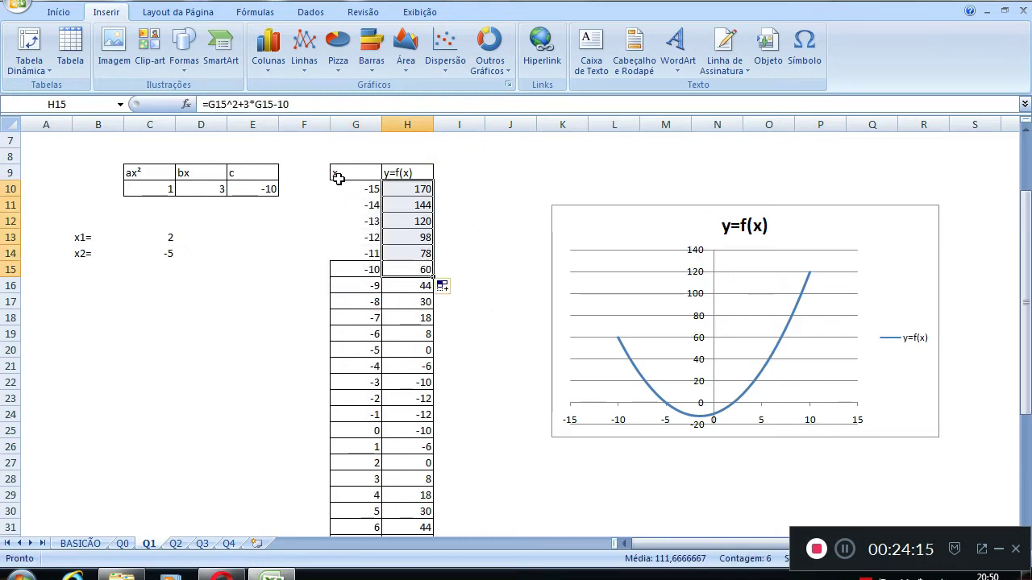
{"action": "double_click", "coordinate": [407, 205]}
{"action": "key", "text": "Escape"}
{"action": "double_click", "coordinate": [415, 188]}
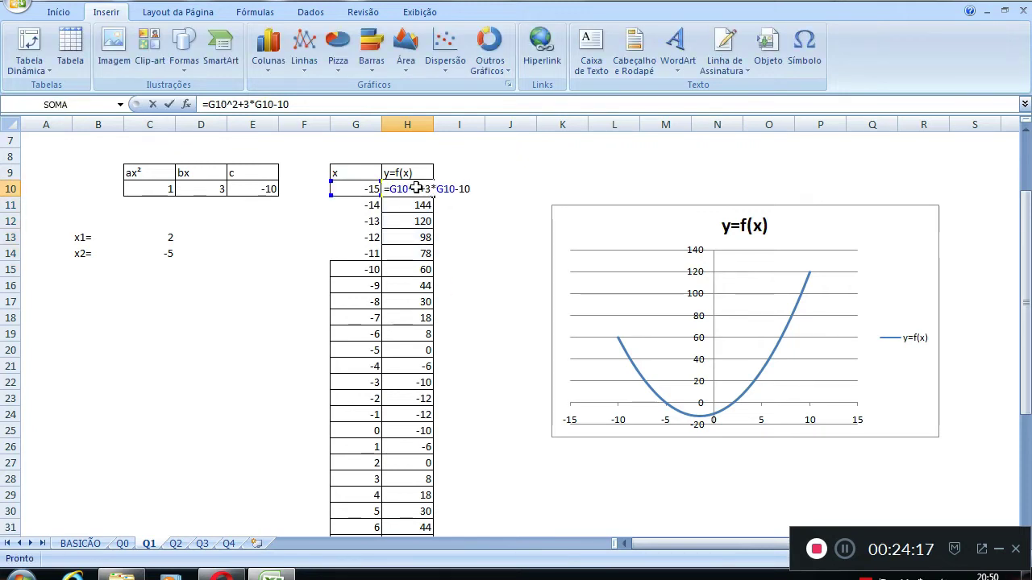
{"action": "key", "text": "Escape"}
Apply all borders to the inserted rows G10:H14
{"action": "left_click_drag", "start_coordinate": [345, 188], "coordinate": [408, 251]}
{"action": "left_click", "coordinate": [50, 11]}
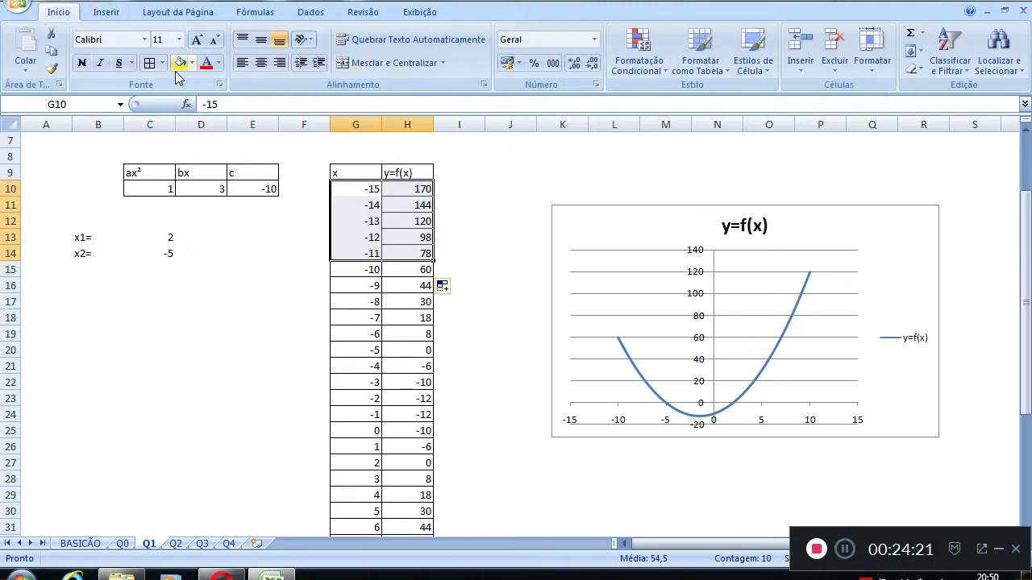
{"action": "left_click", "coordinate": [477, 304]}
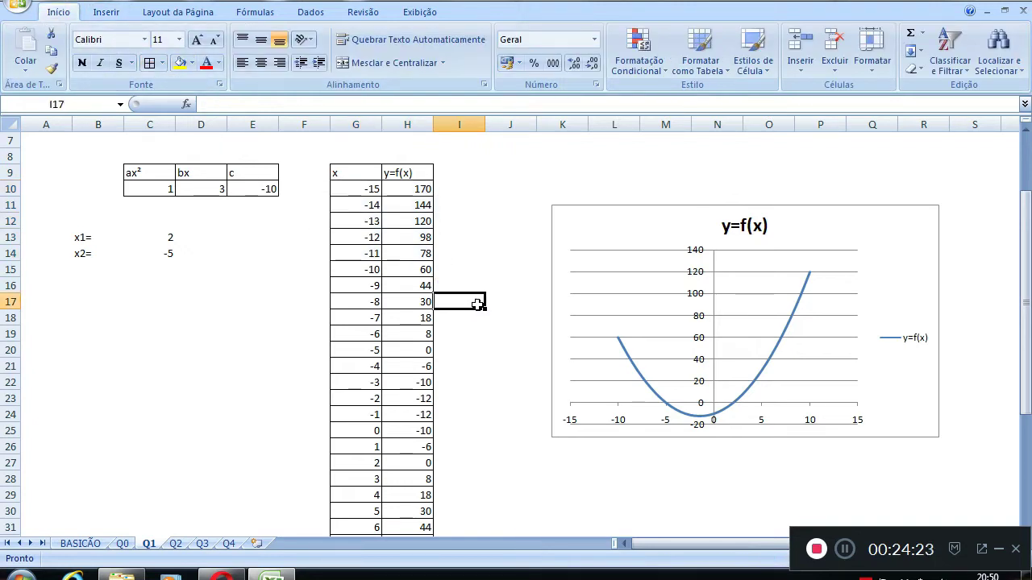
Try to add the range G10:H15 to the chart by pasting the copied cells into it
{"action": "left_click_drag", "start_coordinate": [350, 191], "coordinate": [425, 269]}
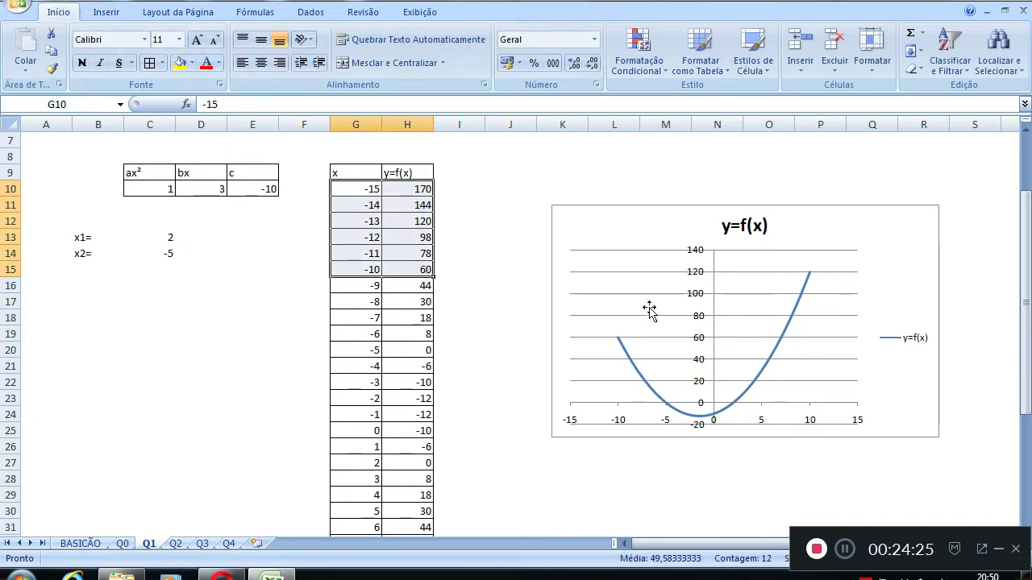
{"action": "key", "text": "ctrl+c"}
{"action": "left_click", "coordinate": [668, 285]}
{"action": "key", "text": "ctrl+v"}
{"action": "key", "text": "ctrl+z"}
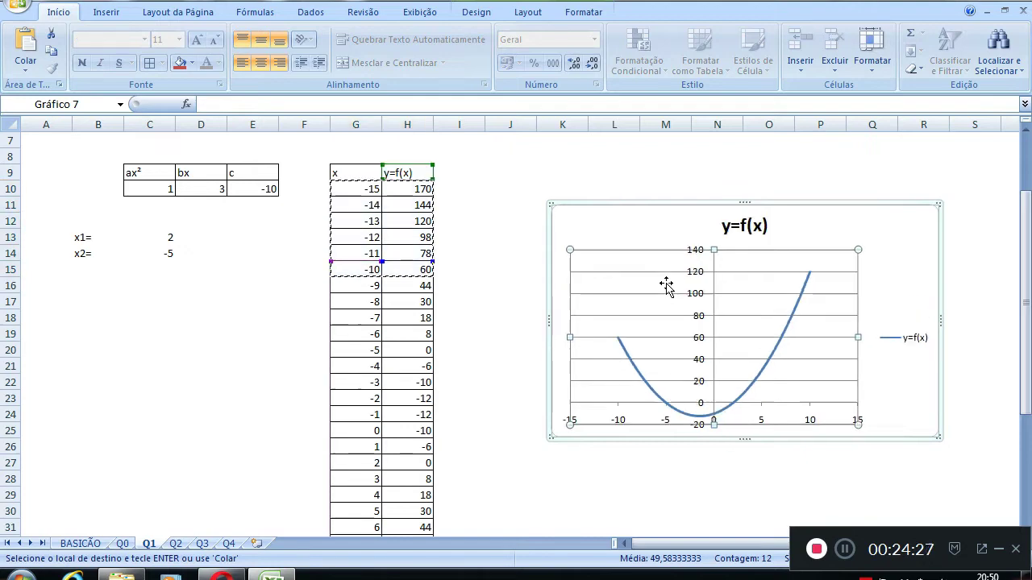
{"action": "key", "text": "Escape"}
{"action": "left_click", "coordinate": [486, 316]}
Delete the plotted y=f(x) series from the chart, keeping the empty chart frame
{"action": "scroll", "coordinate": [482, 313], "scroll_direction": "down", "scroll_amount": 1}
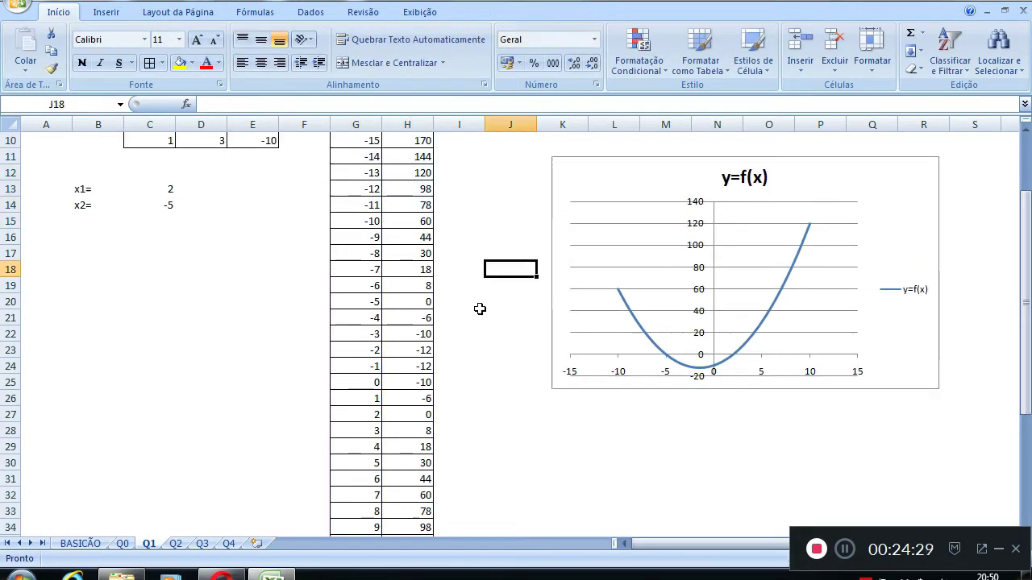
{"action": "scroll", "coordinate": [357, 223], "scroll_direction": "up", "scroll_amount": 1}
{"action": "scroll", "coordinate": [353, 202], "scroll_direction": "down", "scroll_amount": 1}
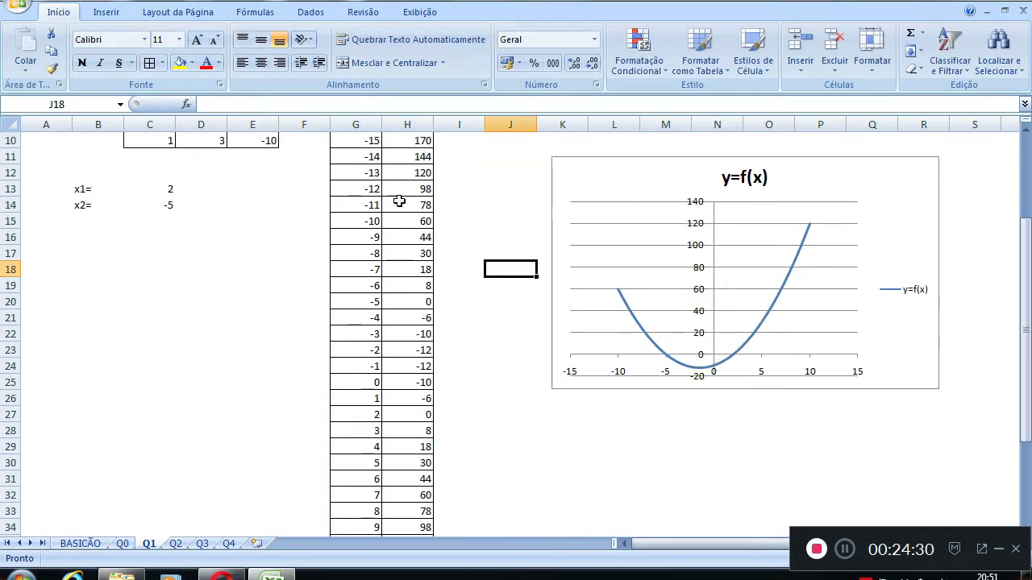
{"action": "left_click", "coordinate": [627, 301]}
{"action": "key", "text": "Delete"}
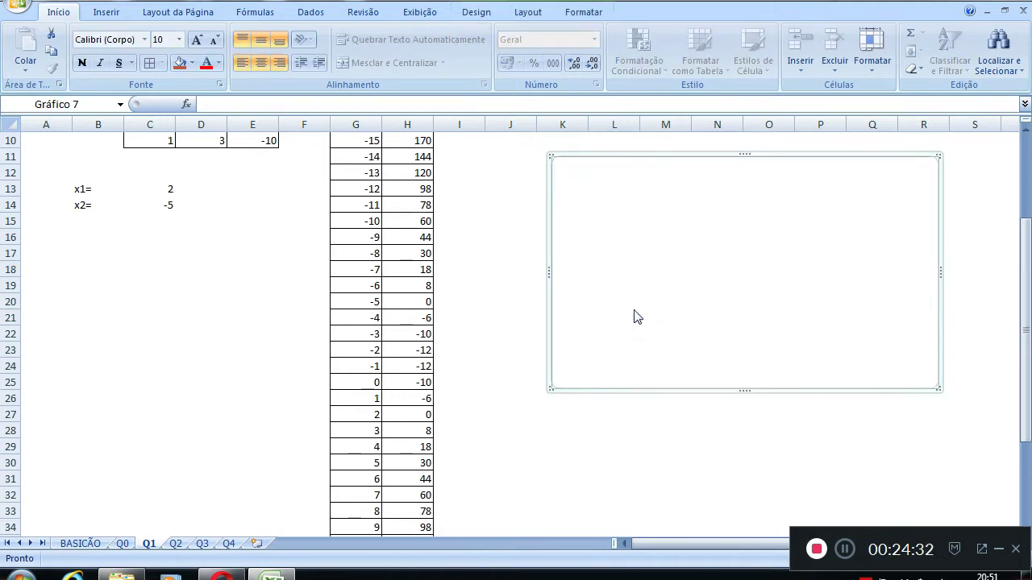
Copy the full x and y=f(x) table in G9:H35 and paste it into the empty chart as its data
{"action": "scroll", "coordinate": [350, 201], "scroll_direction": "up", "scroll_amount": 1}
{"action": "scroll", "coordinate": [363, 217], "scroll_direction": "down", "scroll_amount": 1, "text": "ctrl"}
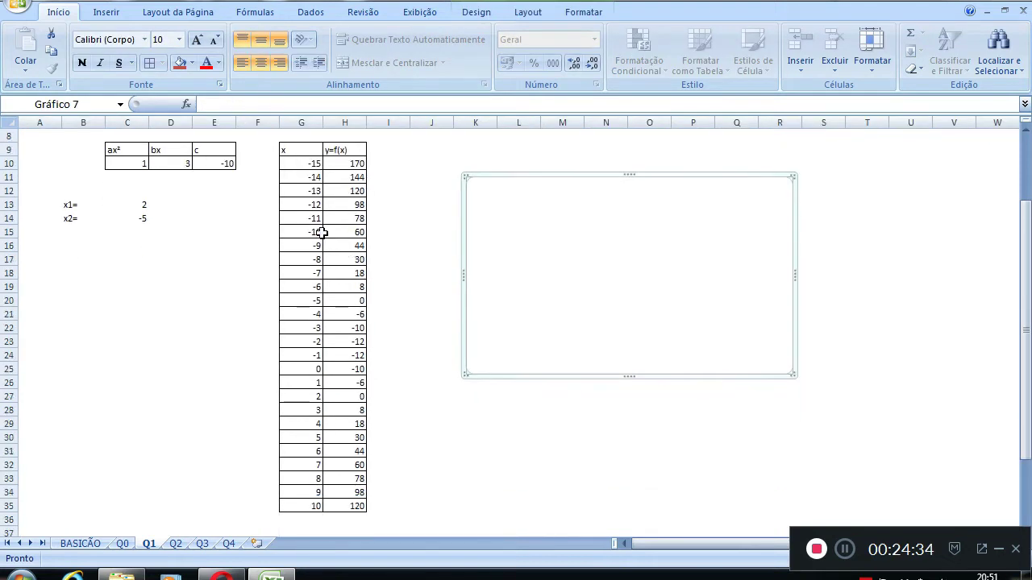
{"action": "left_click_drag", "start_coordinate": [287, 150], "coordinate": [344, 509]}
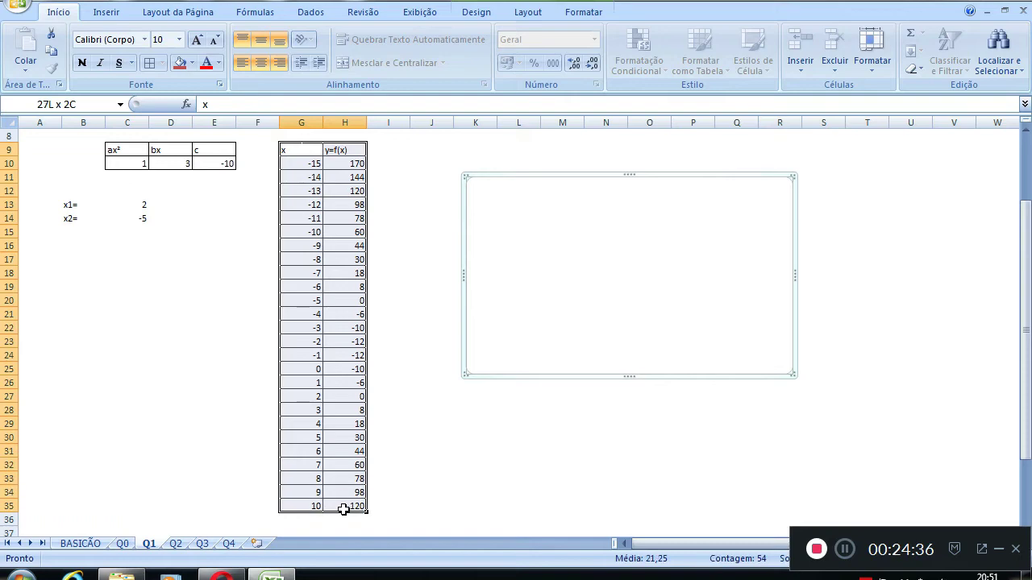
{"action": "key", "text": "ctrl+c"}
{"action": "left_click", "coordinate": [588, 253]}
{"action": "key", "text": "ctrl+v"}
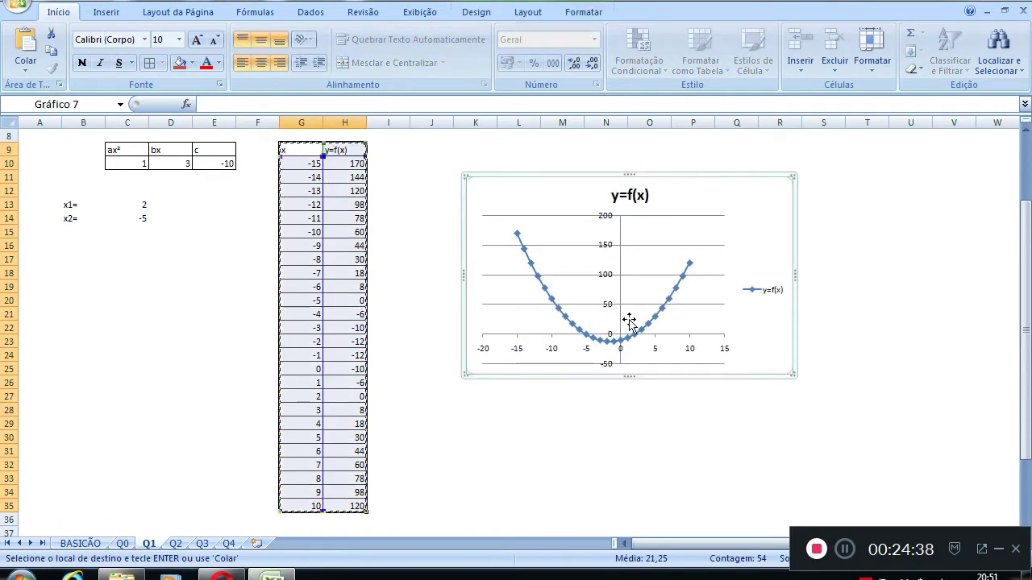
{"action": "key", "text": "Escape"}
Enlarge the chart's plot area slightly towards the title and the legend
{"action": "scroll", "coordinate": [679, 325], "scroll_direction": "up", "scroll_amount": 2, "text": "ctrl"}
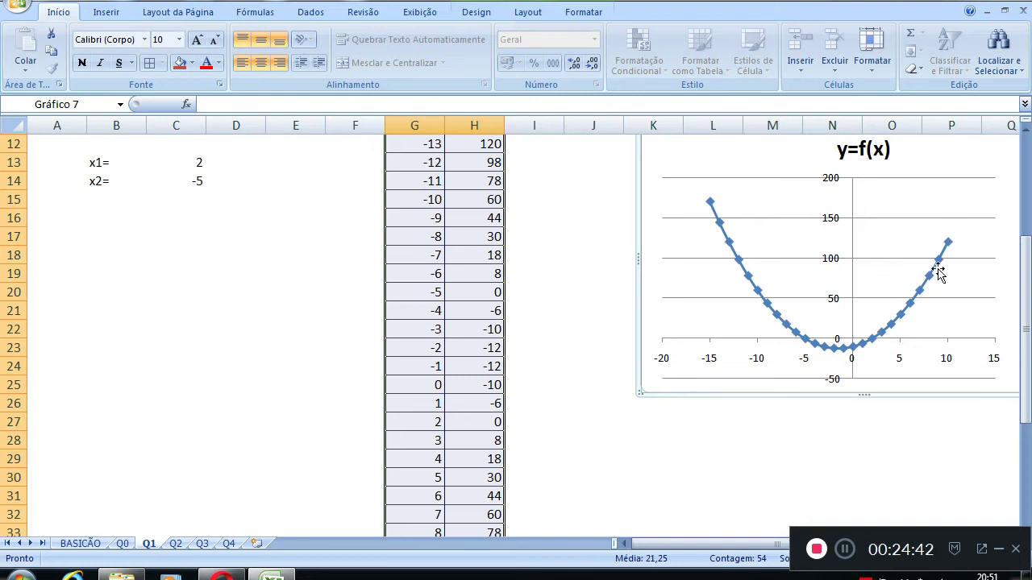
{"action": "scroll", "coordinate": [843, 355], "scroll_direction": "down", "scroll_amount": 1, "text": "ctrl"}
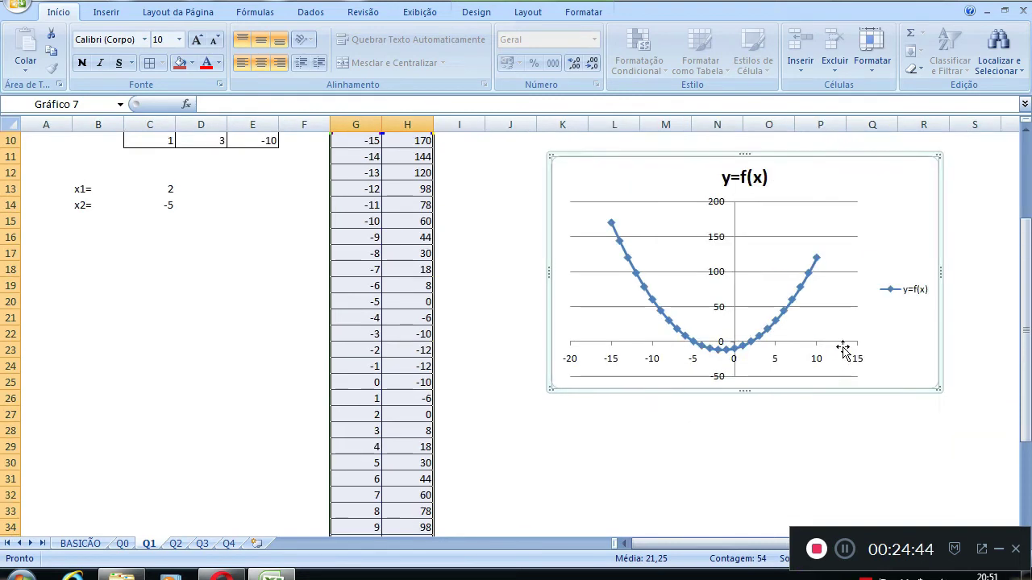
{"action": "left_click", "coordinate": [815, 233]}
{"action": "left_click_drag", "start_coordinate": [855, 202], "coordinate": [882, 184]}
{"action": "scroll", "coordinate": [751, 277], "scroll_direction": "up", "scroll_amount": 1, "text": "ctrl"}
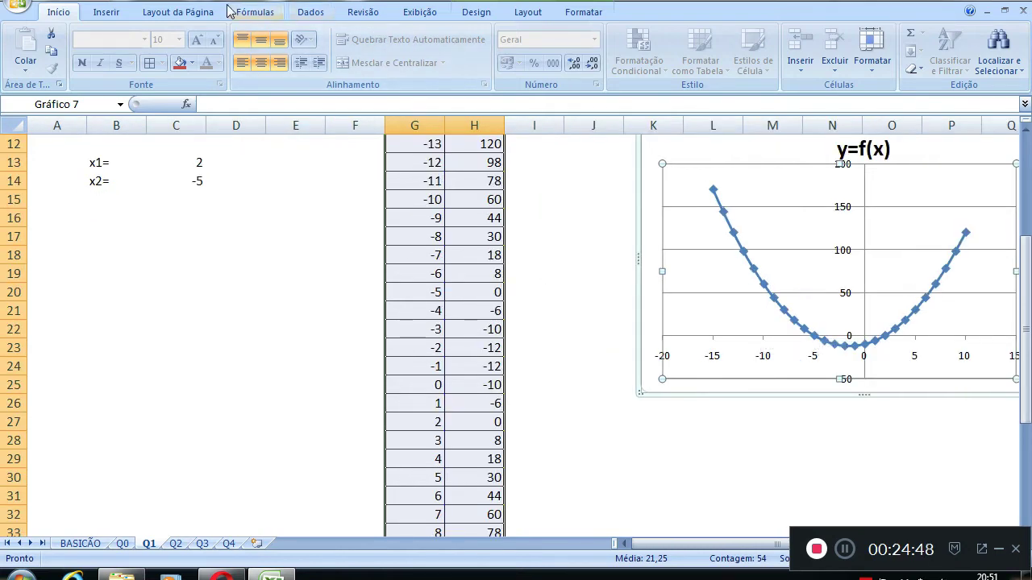
Clear the x and y=f(x) values for -15 and -14 in G10:H11
{"action": "scroll", "coordinate": [548, 338], "scroll_direction": "down", "scroll_amount": 1, "text": "ctrl"}
{"action": "scroll", "coordinate": [484, 444], "scroll_direction": "down", "scroll_amount": 3}
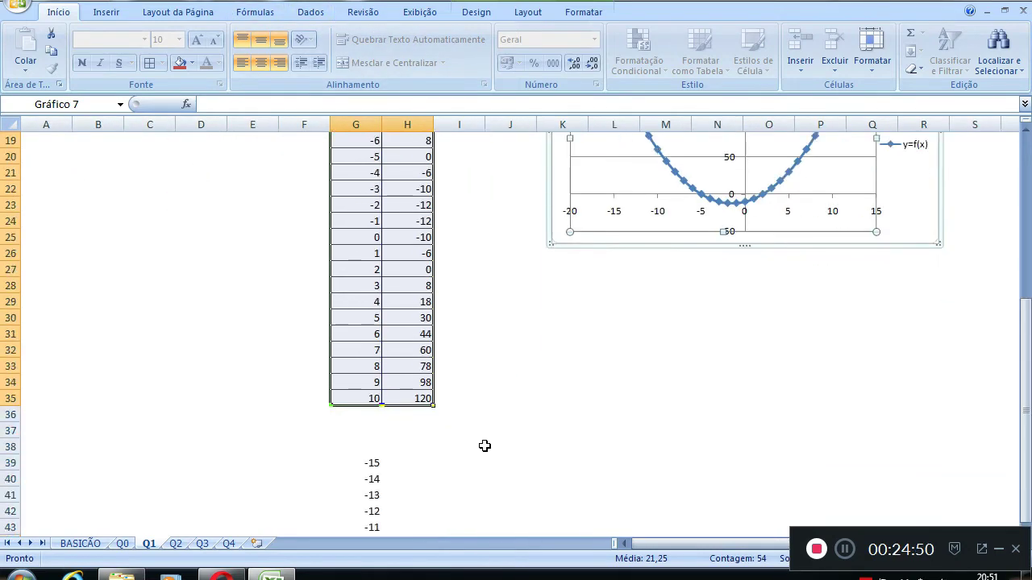
{"action": "scroll", "coordinate": [396, 424], "scroll_direction": "up", "scroll_amount": 4}
{"action": "scroll", "coordinate": [395, 424], "scroll_direction": "up", "scroll_amount": 1, "text": "ctrl"}
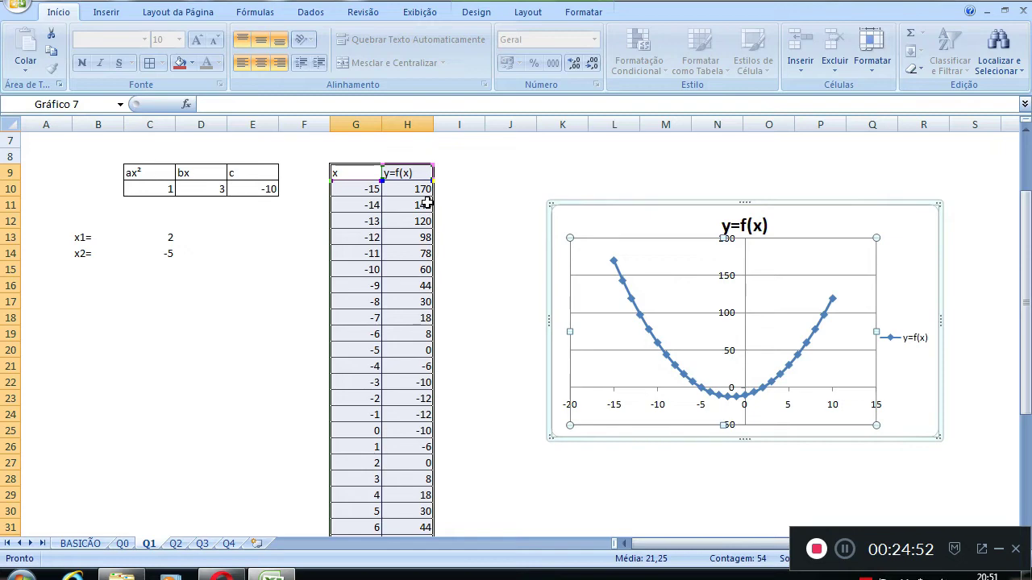
{"action": "left_click_drag", "start_coordinate": [426, 203], "coordinate": [357, 192]}
{"action": "key", "text": "Delete"}
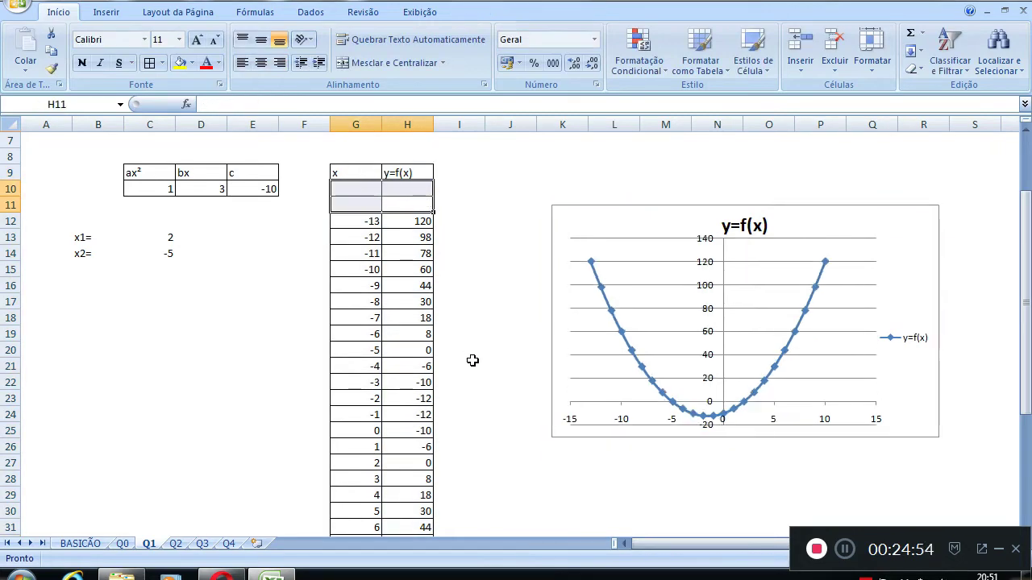
Compare the y=f(x) values at both ends of the table, H35 and H12, and view the chart
{"action": "scroll", "coordinate": [472, 360], "scroll_direction": "down", "scroll_amount": 4}
{"action": "left_click", "coordinate": [408, 399]}
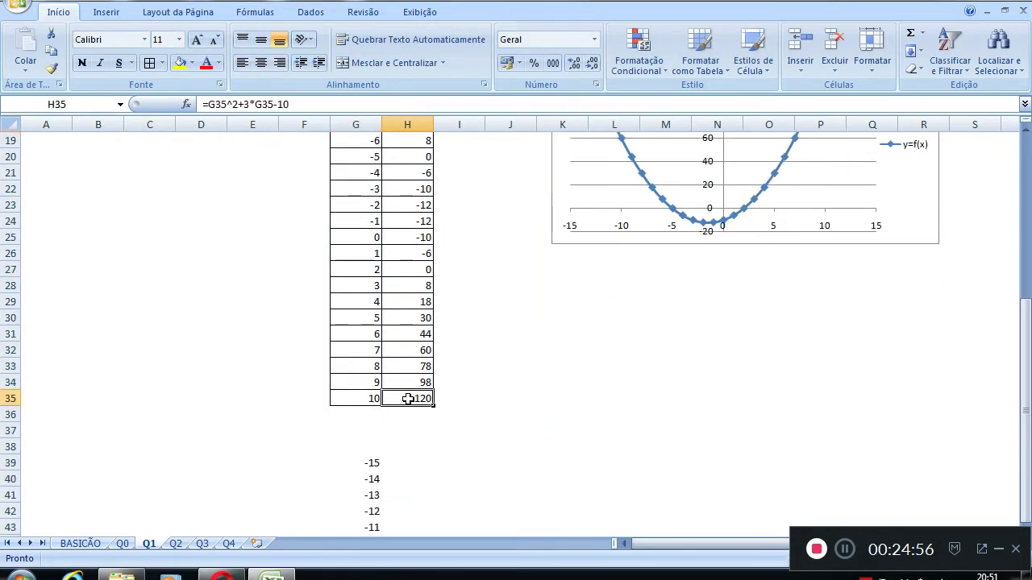
{"action": "scroll", "coordinate": [408, 399], "scroll_direction": "up", "scroll_amount": 5}
{"action": "left_click", "coordinate": [420, 269]}
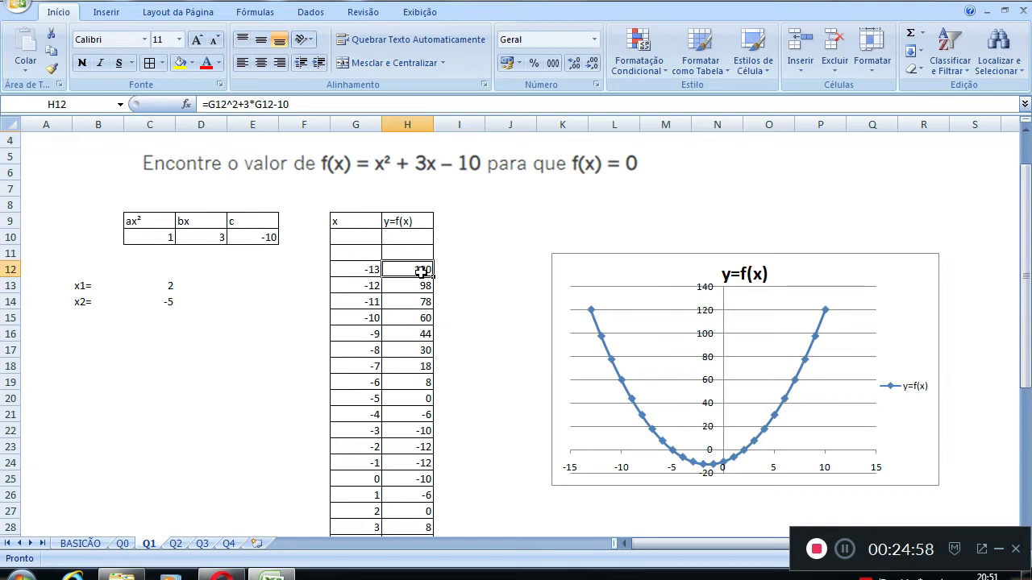
{"action": "scroll", "coordinate": [439, 355], "scroll_direction": "down", "scroll_amount": 2}
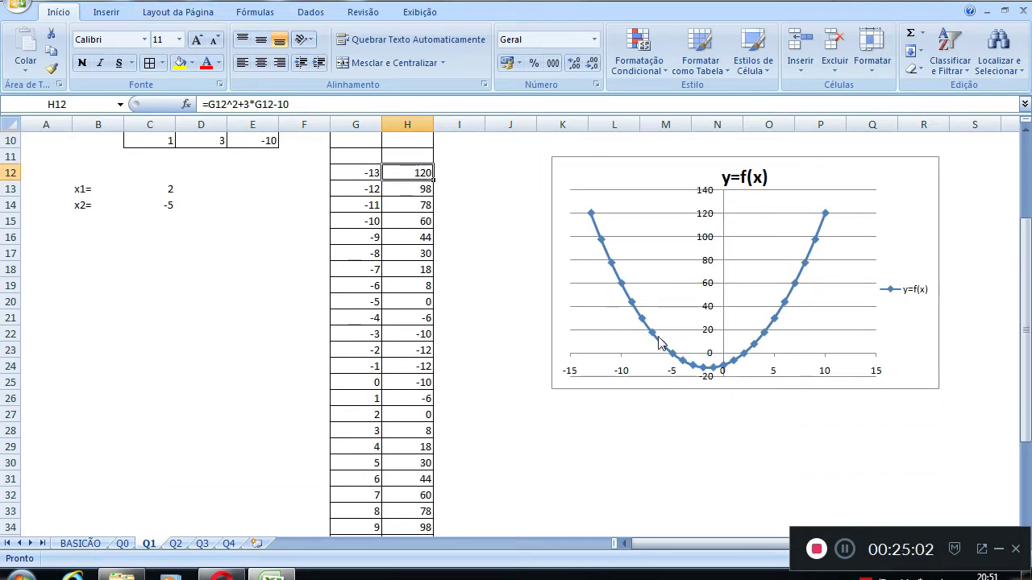
Review the problem statement, the cleared cells G10:H11, and the y=f(x) parabola chart
{"action": "scroll", "coordinate": [492, 359], "scroll_direction": "up", "scroll_amount": 1}
{"action": "scroll", "coordinate": [398, 359], "scroll_direction": "up", "scroll_amount": 3}
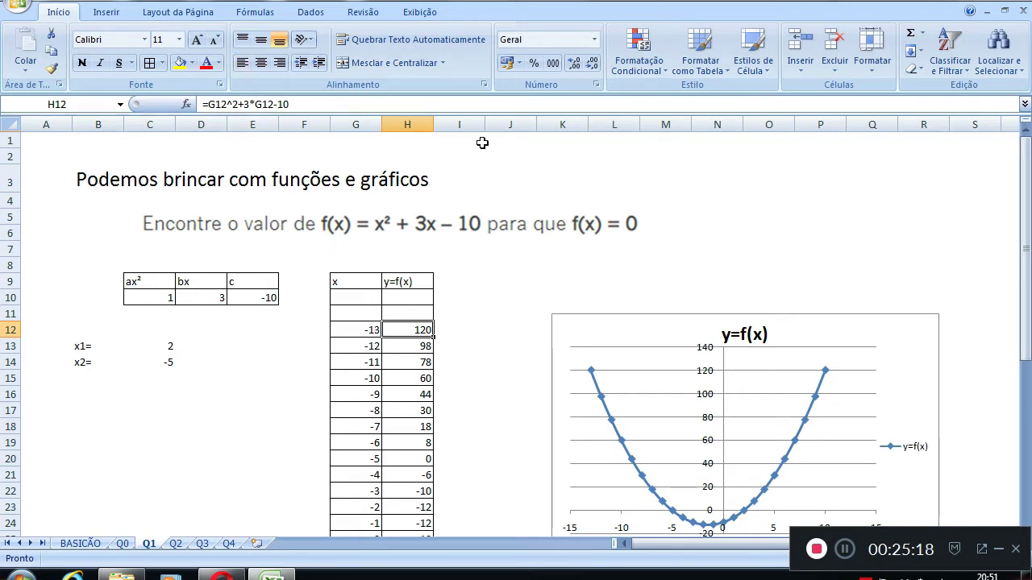
{"action": "scroll", "coordinate": [353, 330], "scroll_direction": "down", "scroll_amount": 2}
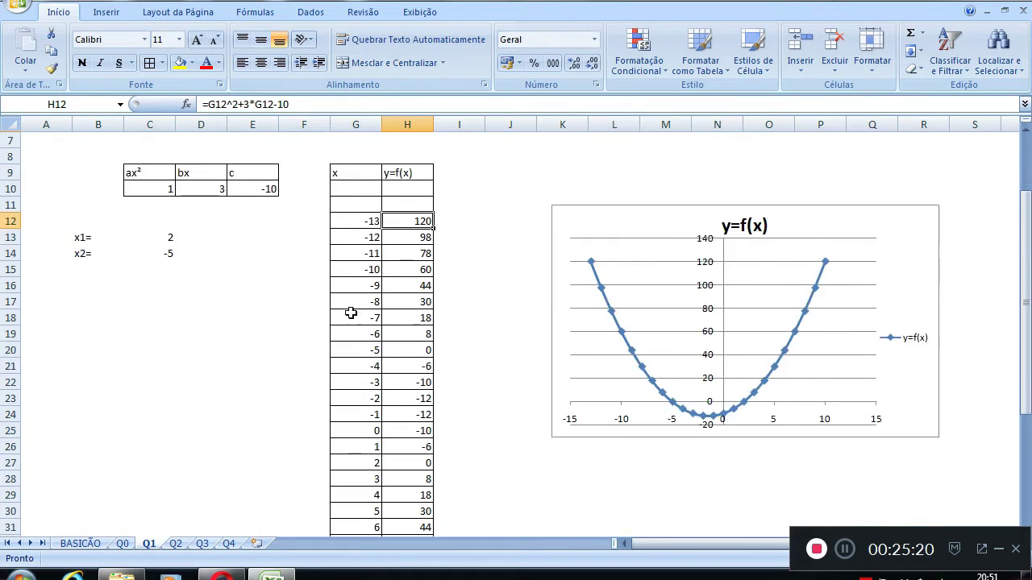
{"action": "scroll", "coordinate": [351, 312], "scroll_direction": "up", "scroll_amount": 1}
{"action": "left_click_drag", "start_coordinate": [346, 237], "coordinate": [396, 251]}
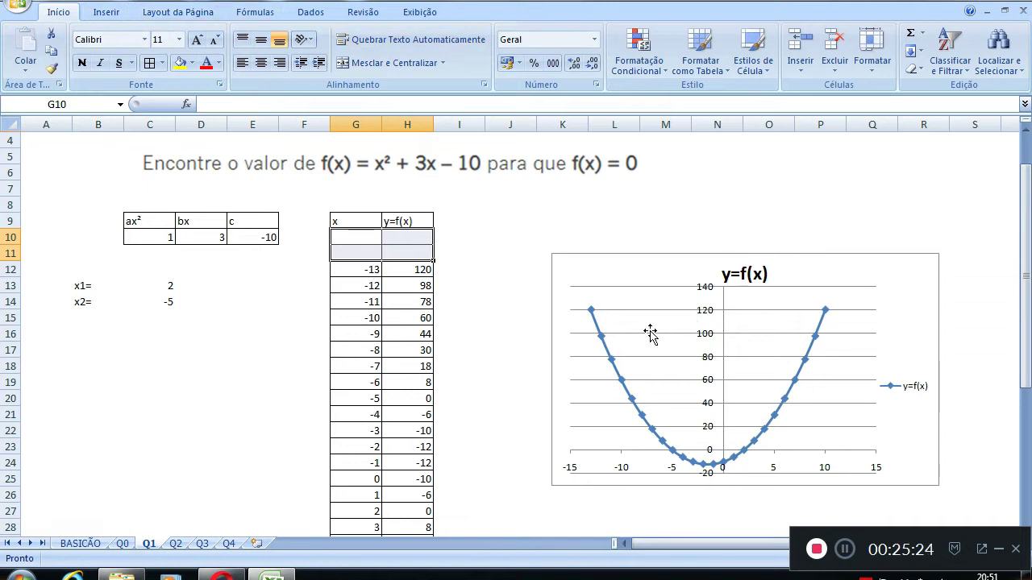
{"action": "left_click", "coordinate": [635, 278]}
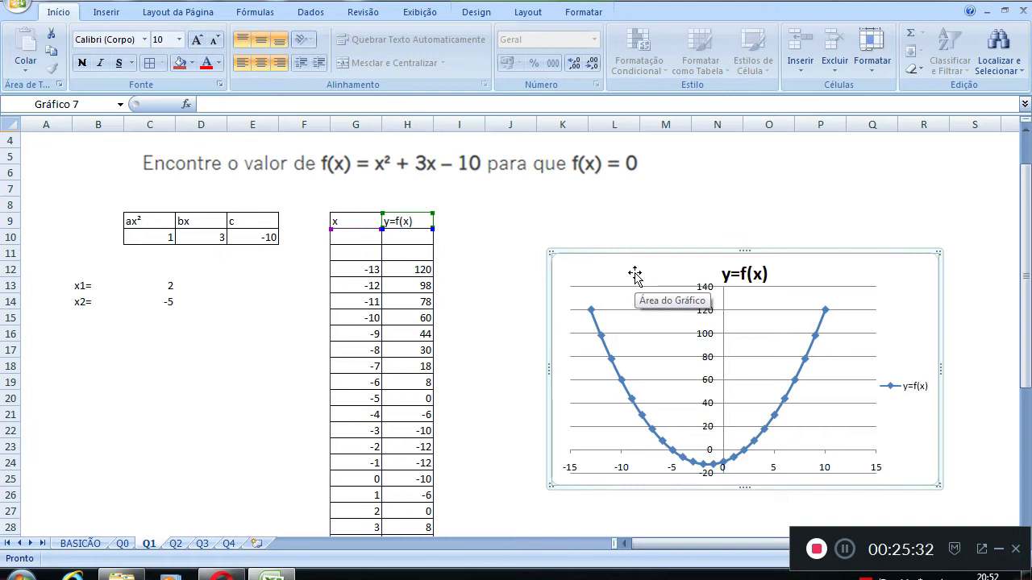
Enter WINPLOT in C24 and enlarge its font to size 22
{"action": "left_click", "coordinate": [134, 463]}
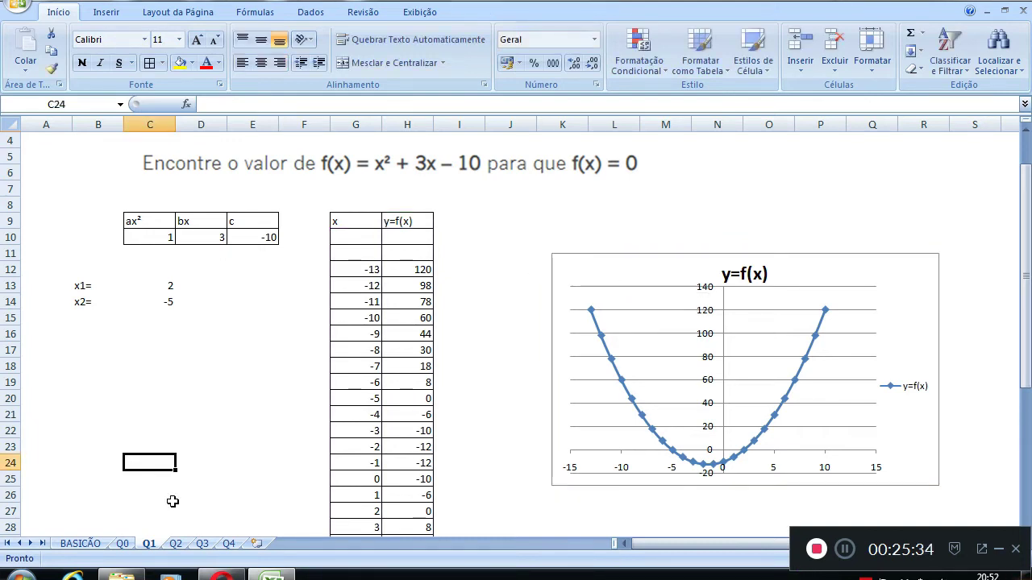
{"action": "type", "text": "WINPLOT"}
{"action": "key", "text": "Return"}
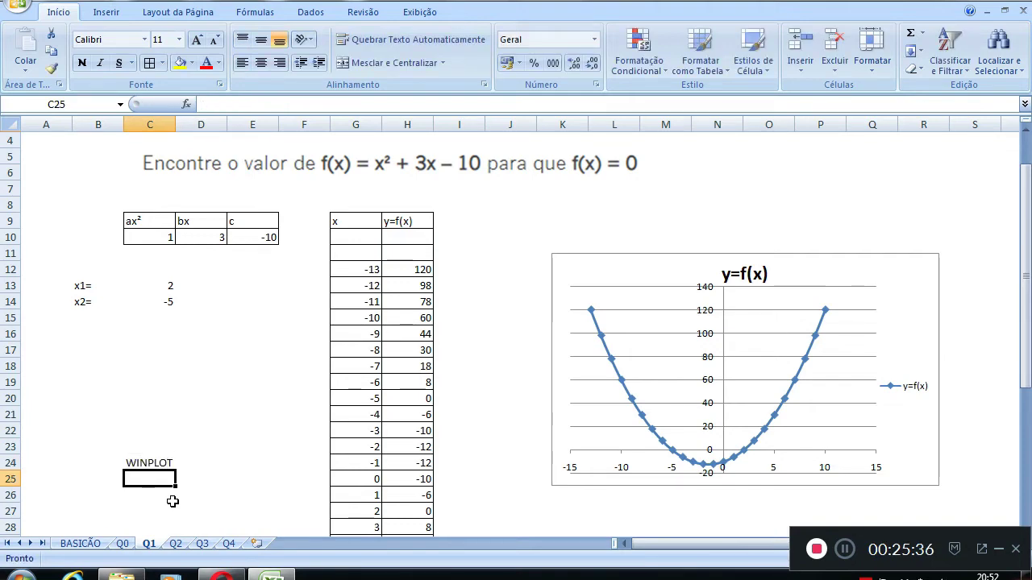
{"action": "left_click", "coordinate": [159, 460]}
{"action": "left_click", "coordinate": [196, 40]}
{"action": "left_click", "coordinate": [196, 39]}
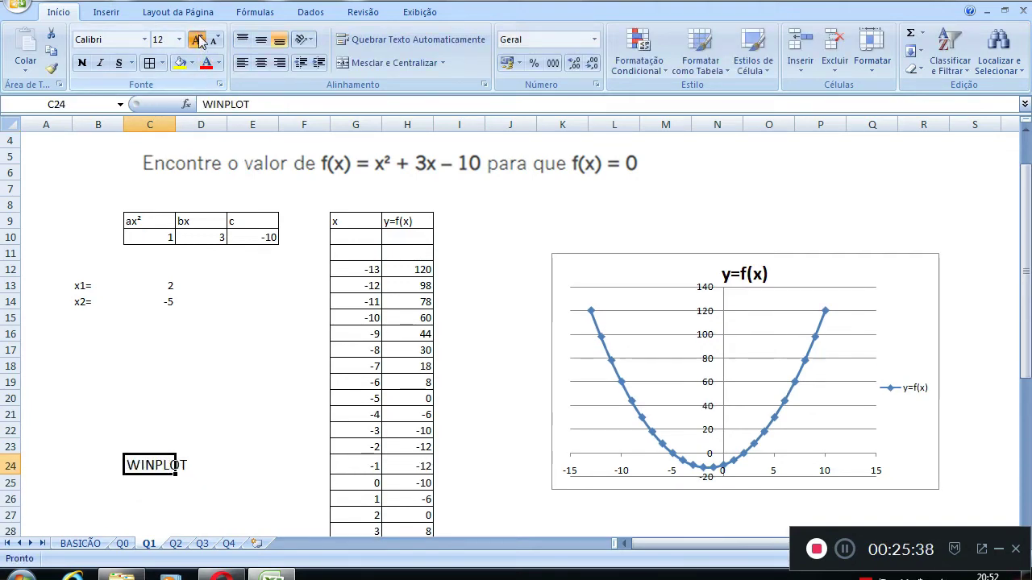
{"action": "left_click", "coordinate": [197, 40]}
{"action": "left_click", "coordinate": [196, 40]}
{"action": "left_click", "coordinate": [206, 471]}
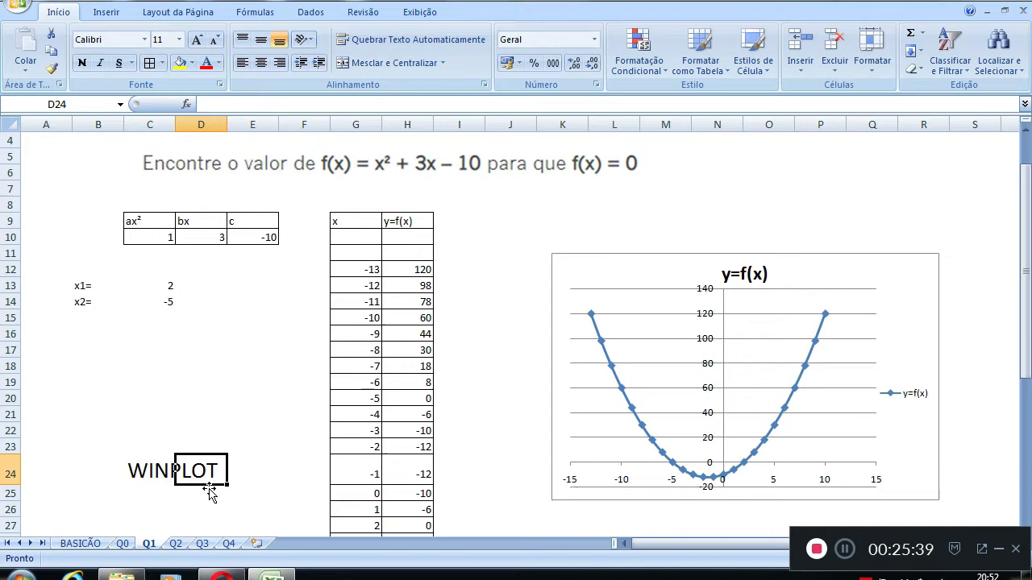
{"action": "left_click", "coordinate": [154, 475]}
{"action": "scroll", "coordinate": [241, 471], "scroll_direction": "down", "scroll_amount": 2}
{"action": "scroll", "coordinate": [202, 462], "scroll_direction": "up", "scroll_amount": 1}
{"action": "left_click", "coordinate": [187, 471]}
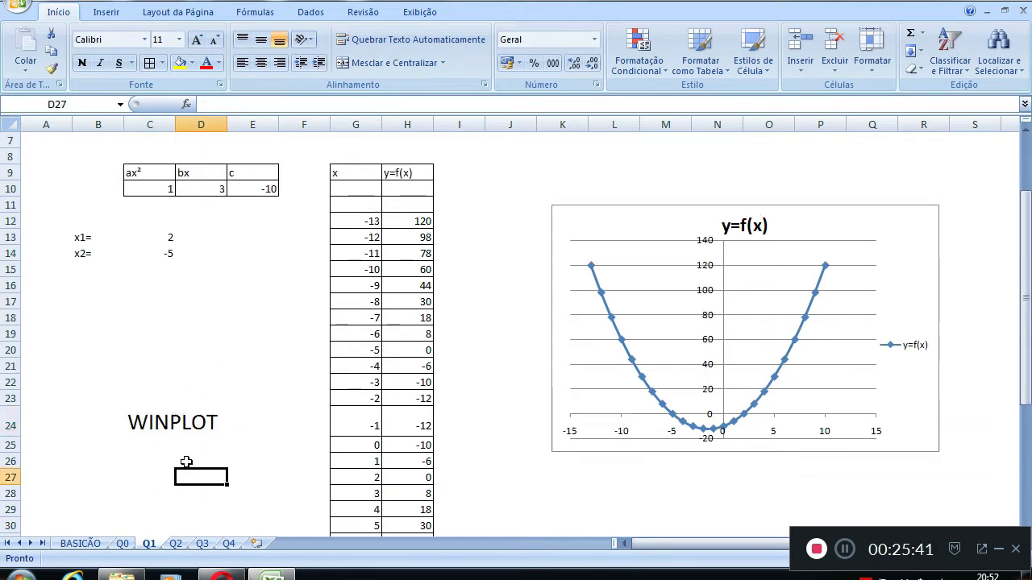
{"action": "left_click", "coordinate": [139, 425]}
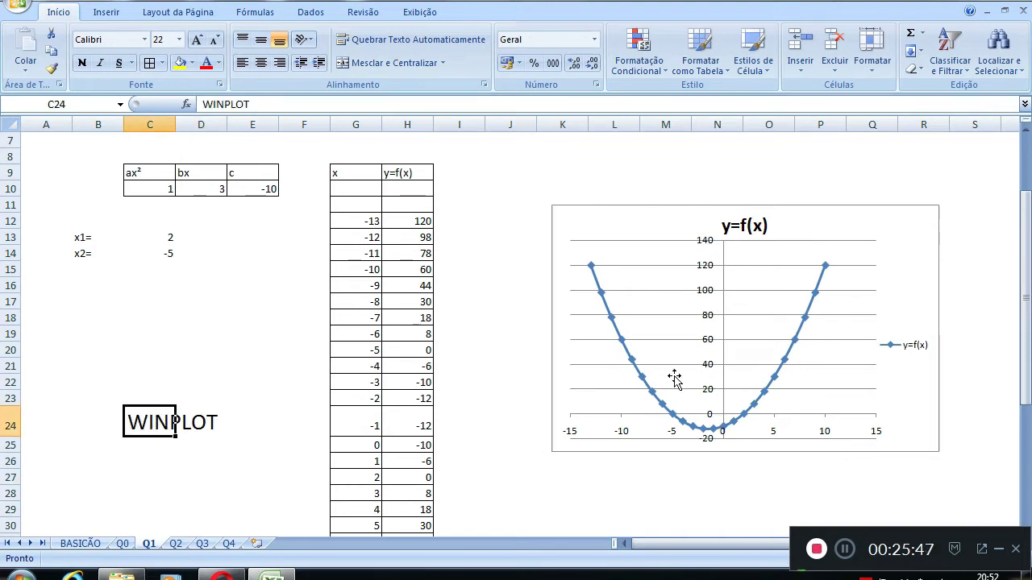
{"action": "left_click", "coordinate": [600, 397]}
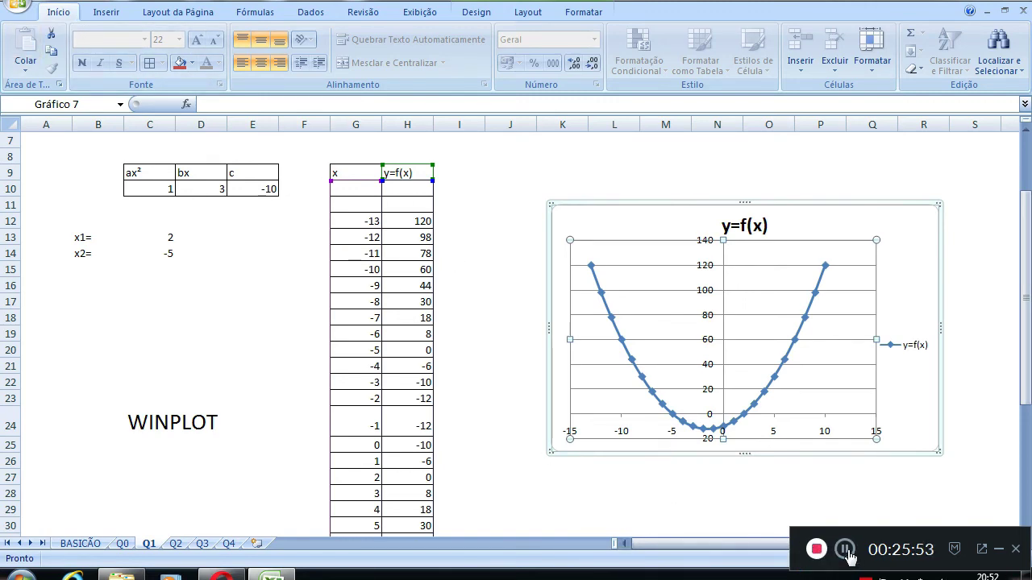
{"action": "left_click", "coordinate": [849, 554]}
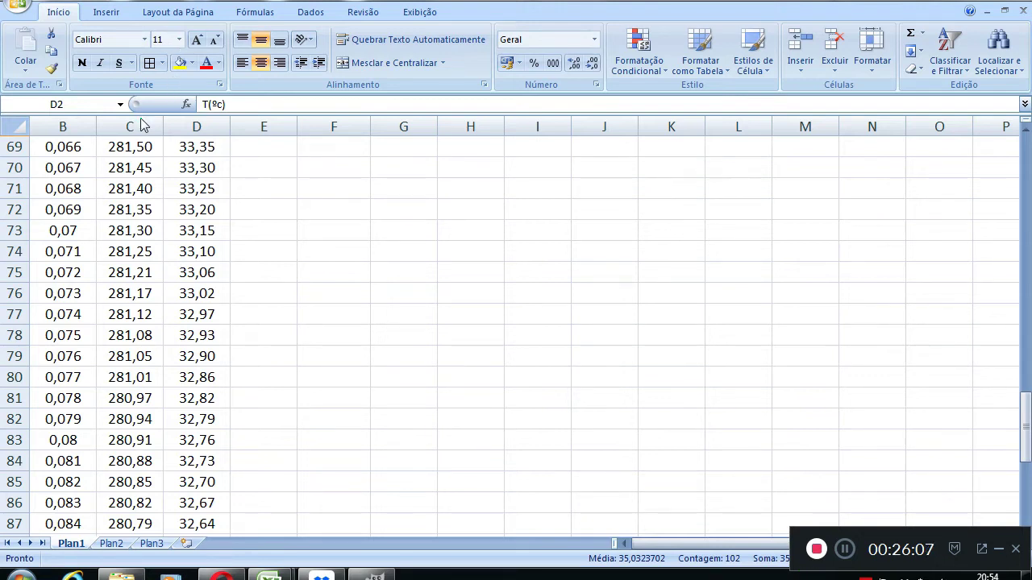
Examine the fin temperature table in columns B to D of Plan1 and its T(ºC) chart over fin length
{"action": "left_click", "coordinate": [58, 147]}
{"action": "scroll", "coordinate": [92, 209], "scroll_direction": "down", "scroll_amount": 4}
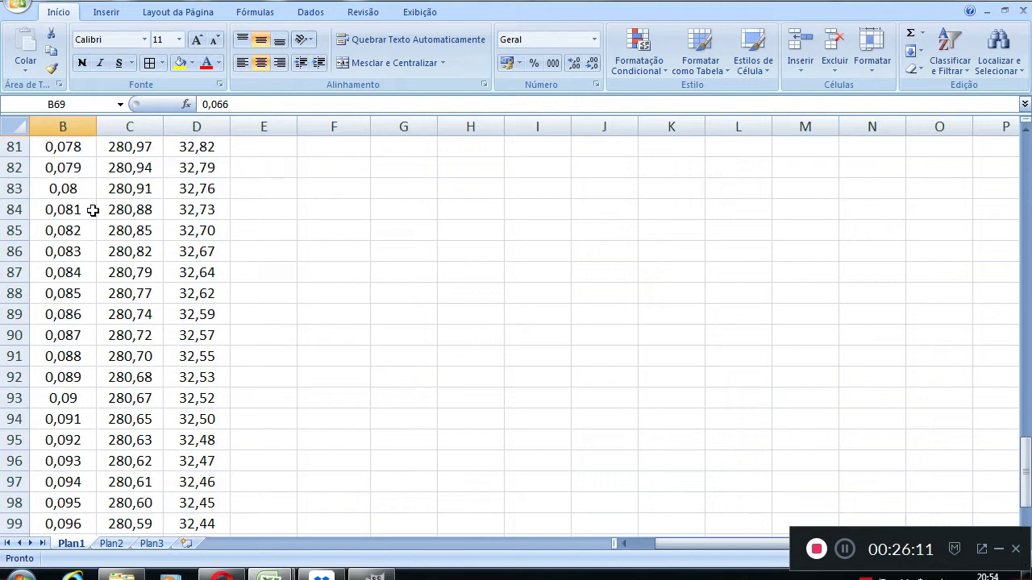
{"action": "scroll", "coordinate": [93, 210], "scroll_direction": "up", "scroll_amount": 20}
{"action": "scroll", "coordinate": [83, 313], "scroll_direction": "down", "scroll_amount": 3}
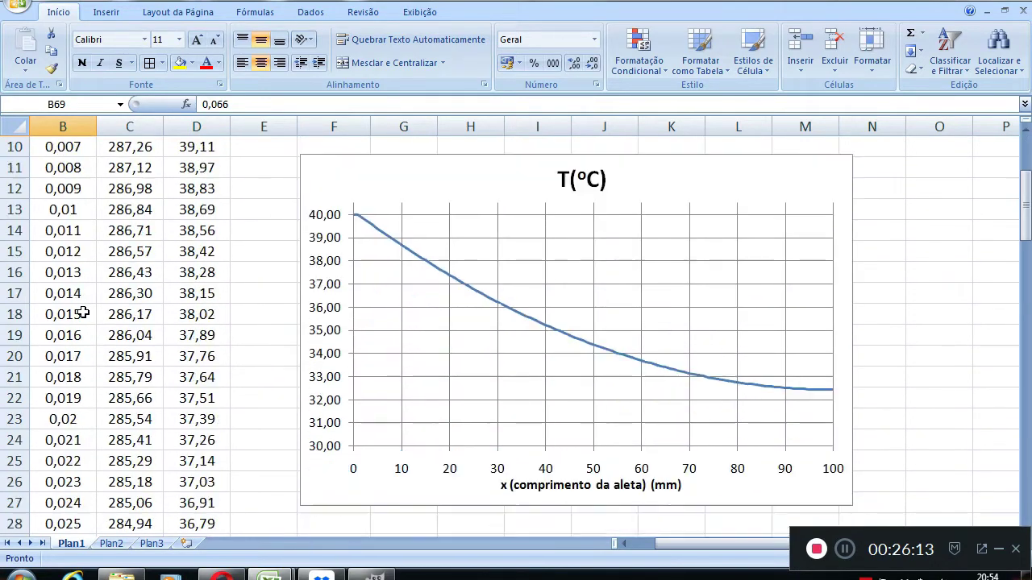
{"action": "scroll", "coordinate": [486, 341], "scroll_direction": "down", "scroll_amount": 1}
{"action": "scroll", "coordinate": [521, 352], "scroll_direction": "up", "scroll_amount": 1}
{"action": "left_click", "coordinate": [548, 387]}
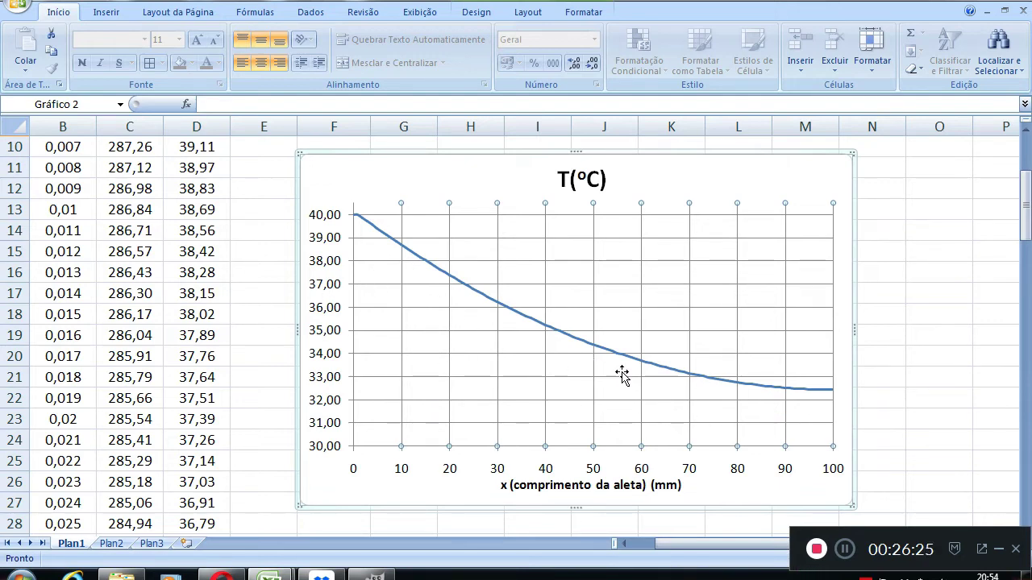
Check the table's m (cte), x (m), teta(K) and T(ºc) headings against the T(ºC) chart
{"action": "scroll", "coordinate": [622, 373], "scroll_direction": "up", "scroll_amount": 3}
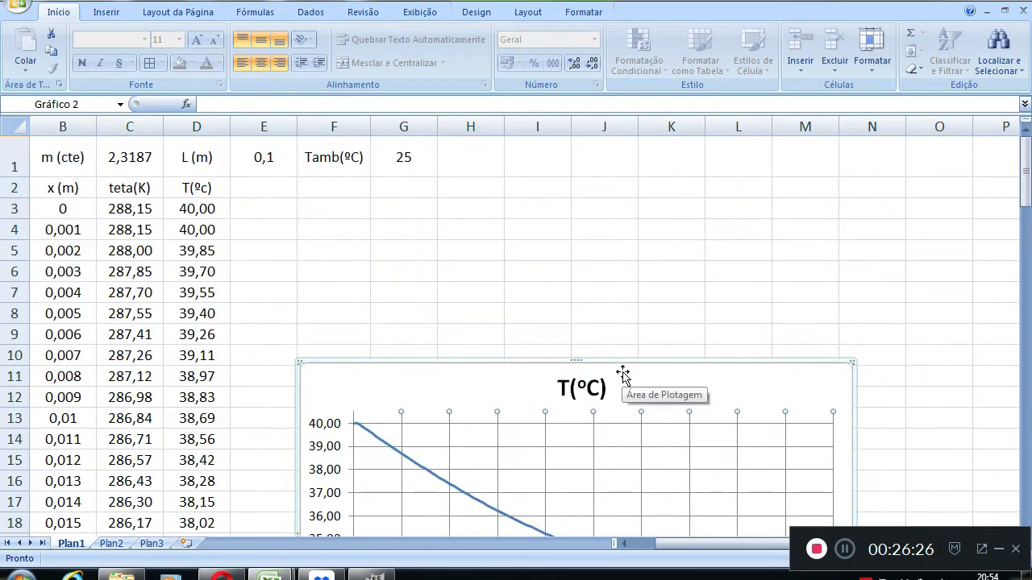
{"action": "left_click", "coordinate": [59, 158]}
{"action": "left_click", "coordinate": [62, 186]}
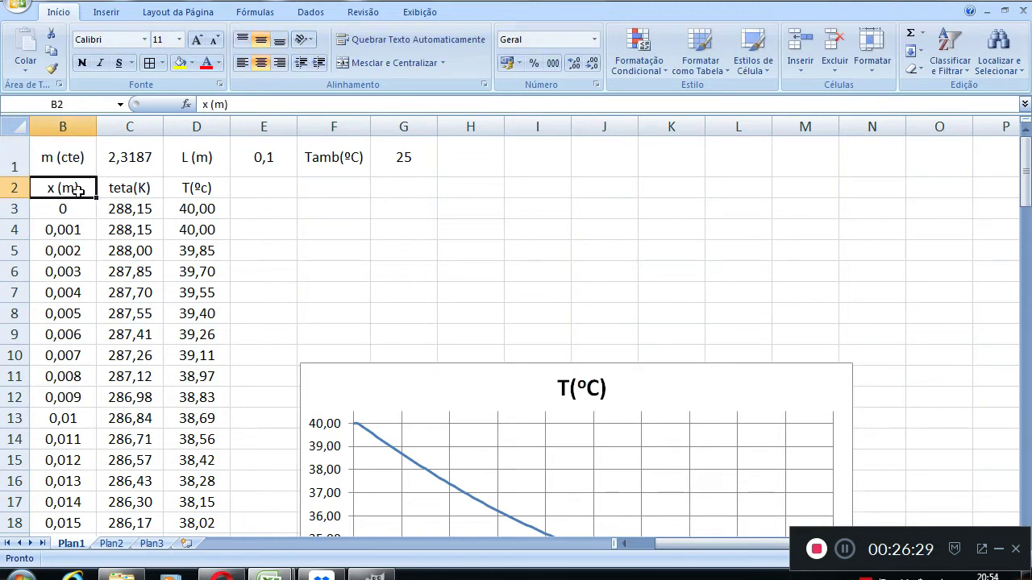
{"action": "left_click", "coordinate": [125, 188]}
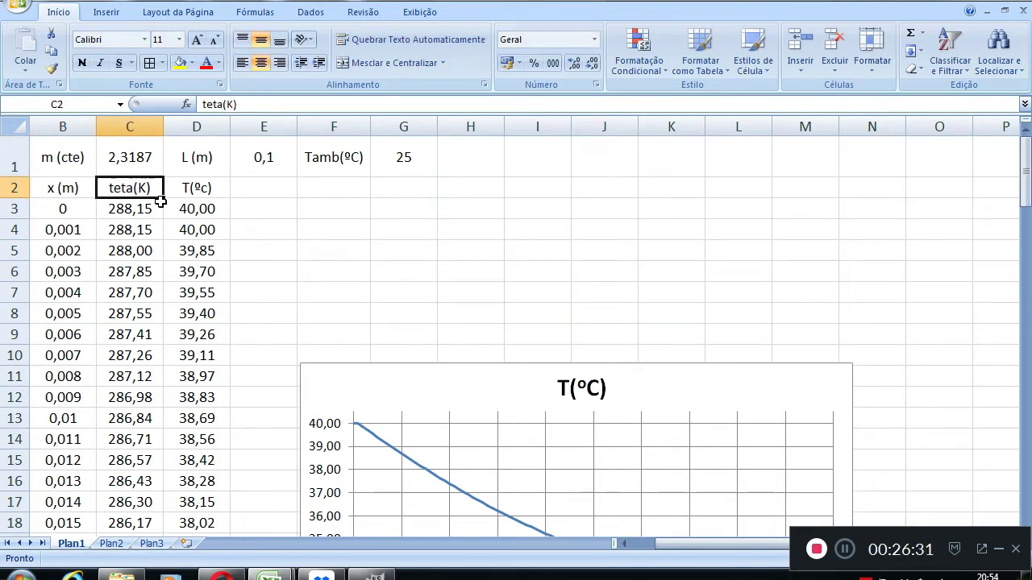
{"action": "left_click", "coordinate": [195, 185]}
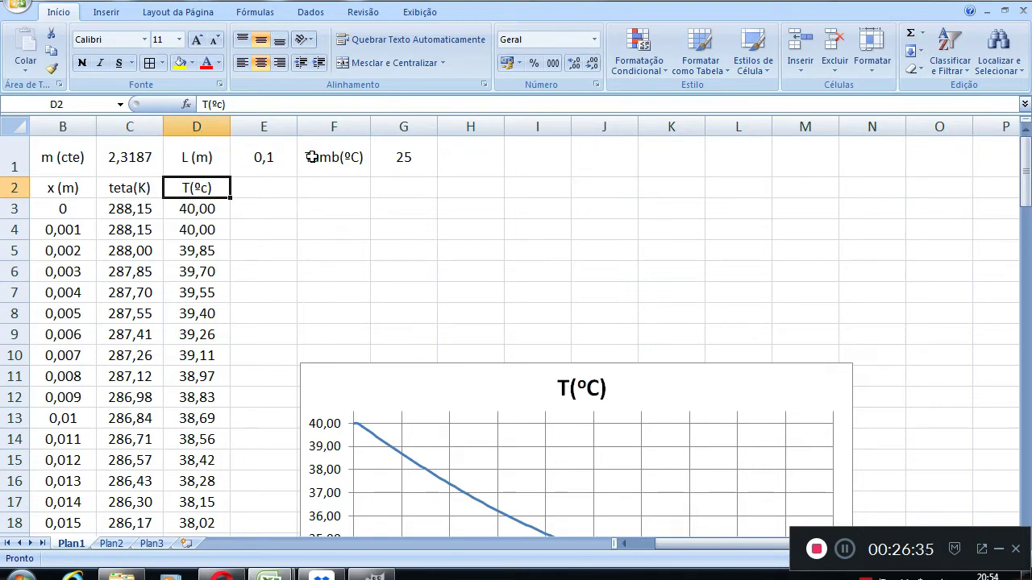
{"action": "scroll", "coordinate": [336, 494], "scroll_direction": "down", "scroll_amount": 4}
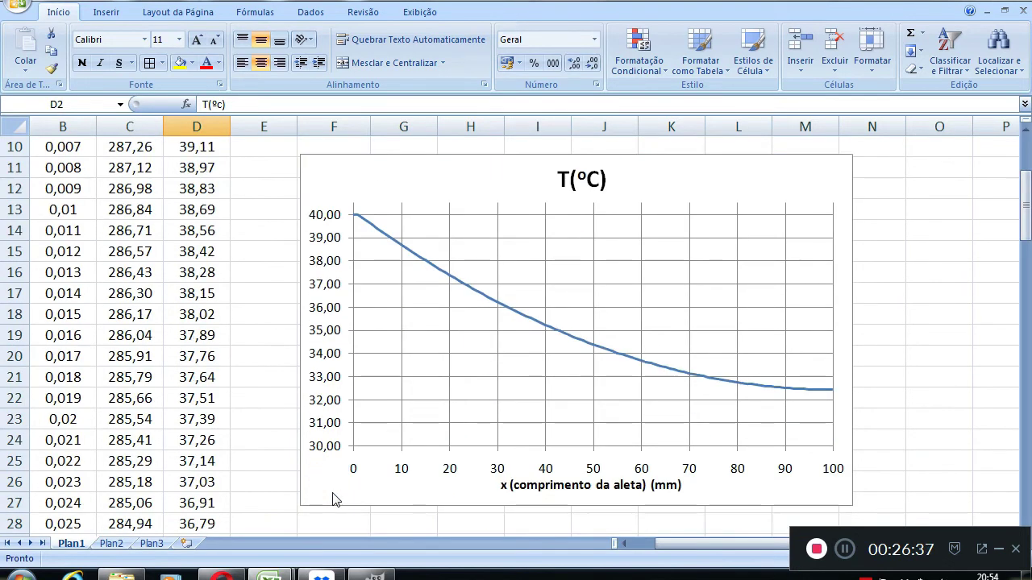
Open sheet Plan2 and inspect the temperatures behind the fin heatplot cells in row 5, from 0 to 100 mm
{"action": "left_click", "coordinate": [110, 544]}
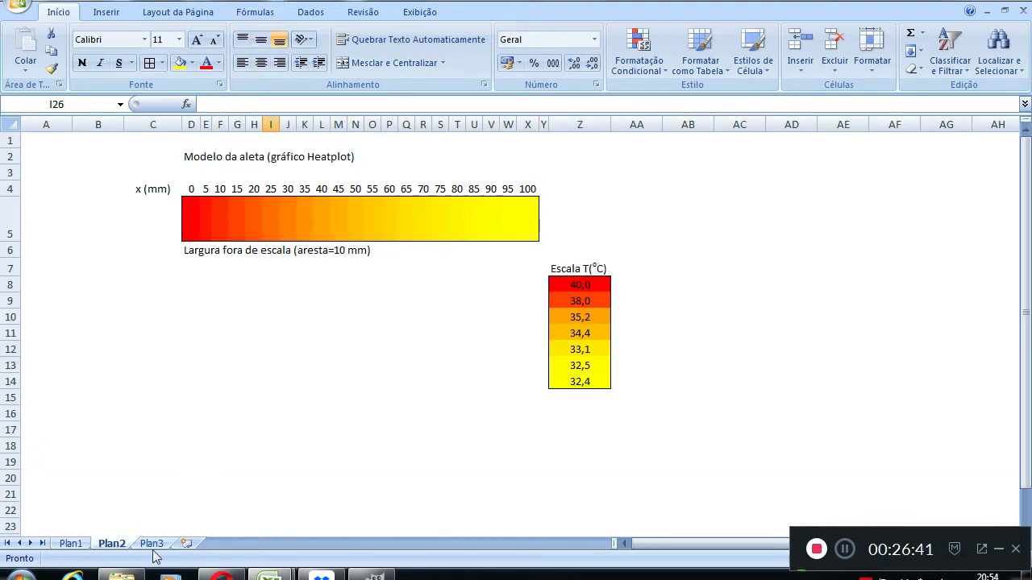
{"action": "left_click", "coordinate": [206, 219]}
{"action": "left_click", "coordinate": [304, 219]}
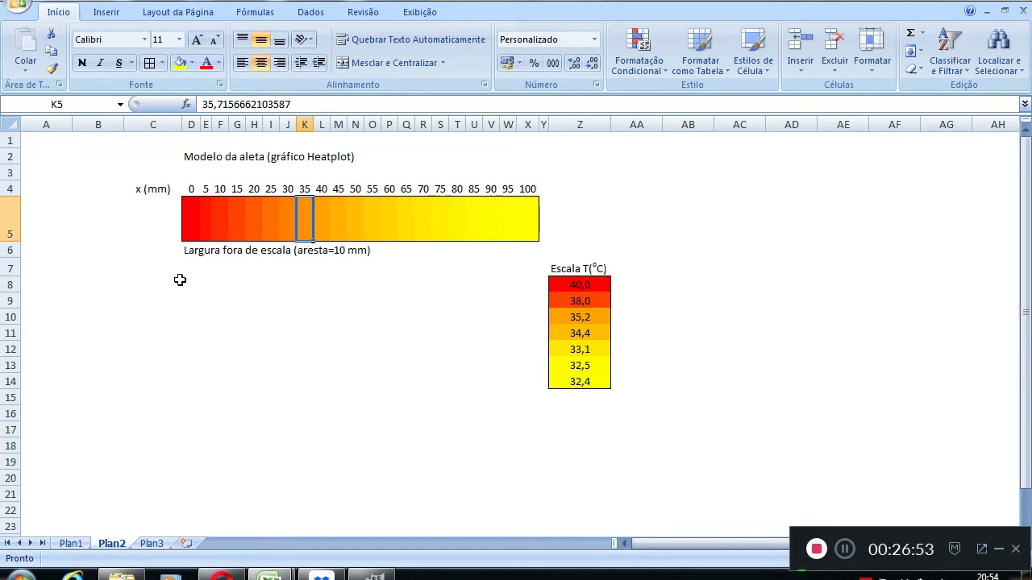
{"action": "left_click", "coordinate": [194, 220]}
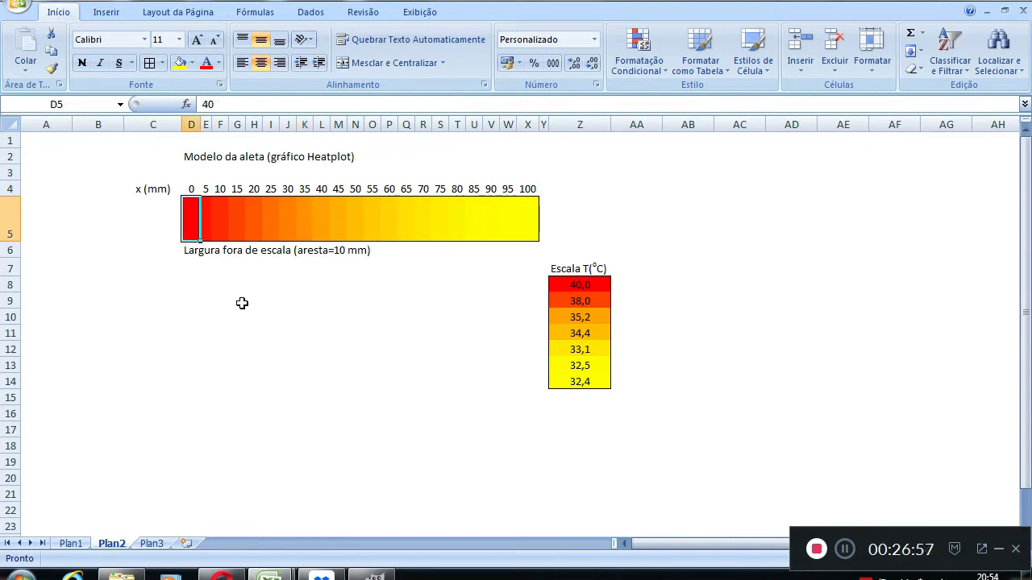
{"action": "left_click_drag", "start_coordinate": [211, 229], "coordinate": [197, 229]}
{"action": "left_click", "coordinate": [195, 229]}
{"action": "left_click", "coordinate": [526, 224]}
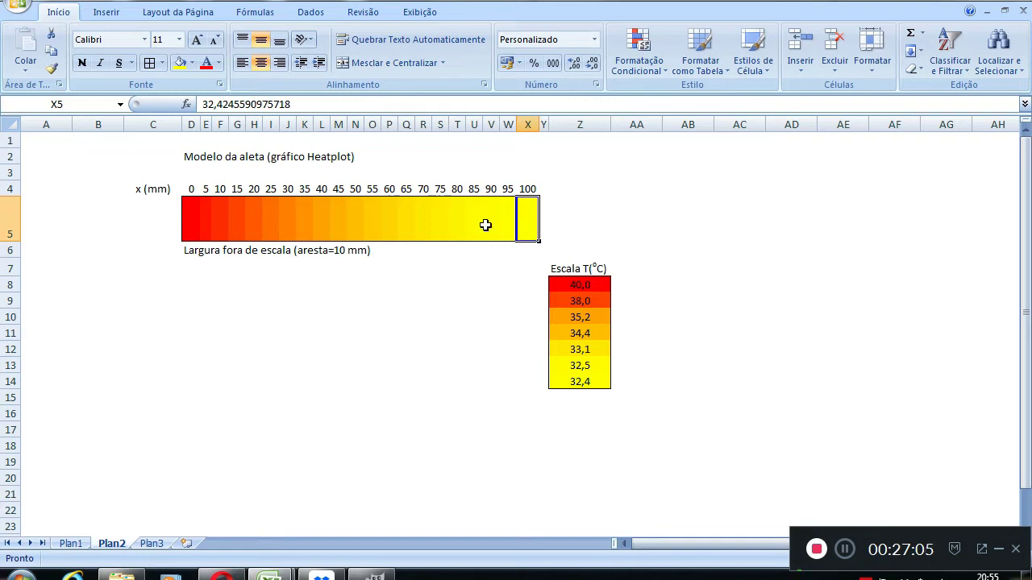
{"action": "left_click", "coordinate": [195, 204]}
{"action": "left_click", "coordinate": [374, 214]}
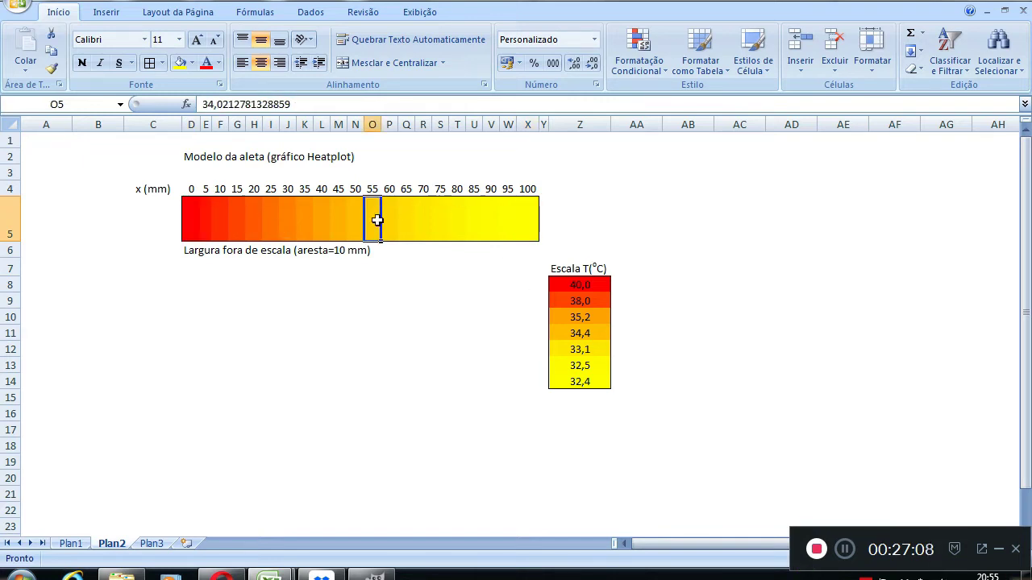
Return to Plan1 and look over the temperature table and the T(ºC) curve again
{"action": "left_click", "coordinate": [146, 544]}
{"action": "left_click", "coordinate": [124, 546]}
{"action": "left_click", "coordinate": [71, 544]}
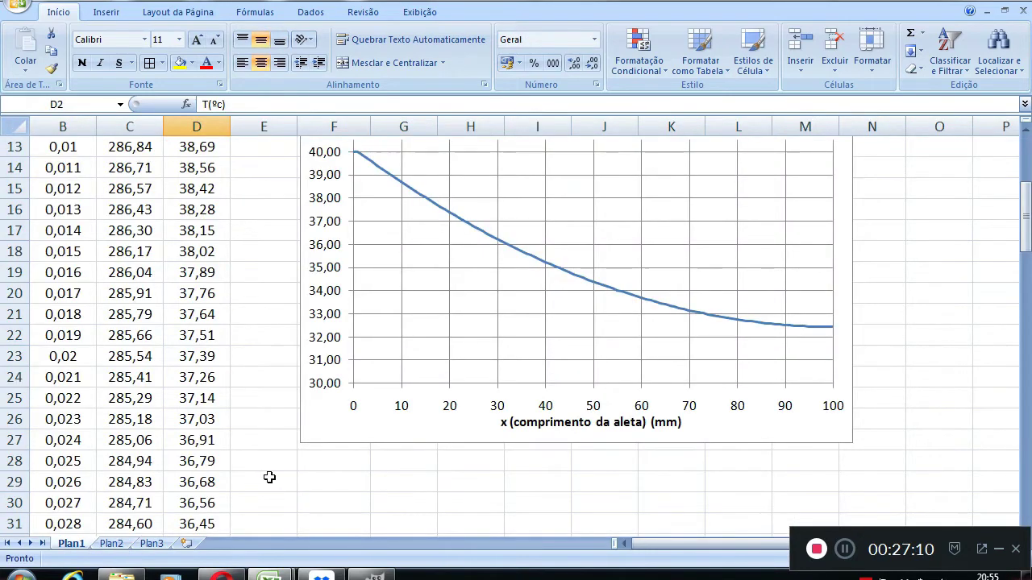
{"action": "scroll", "coordinate": [270, 477], "scroll_direction": "down", "scroll_amount": 3}
{"action": "scroll", "coordinate": [207, 458], "scroll_direction": "up", "scroll_amount": 3}
{"action": "scroll", "coordinate": [211, 456], "scroll_direction": "down", "scroll_amount": 4}
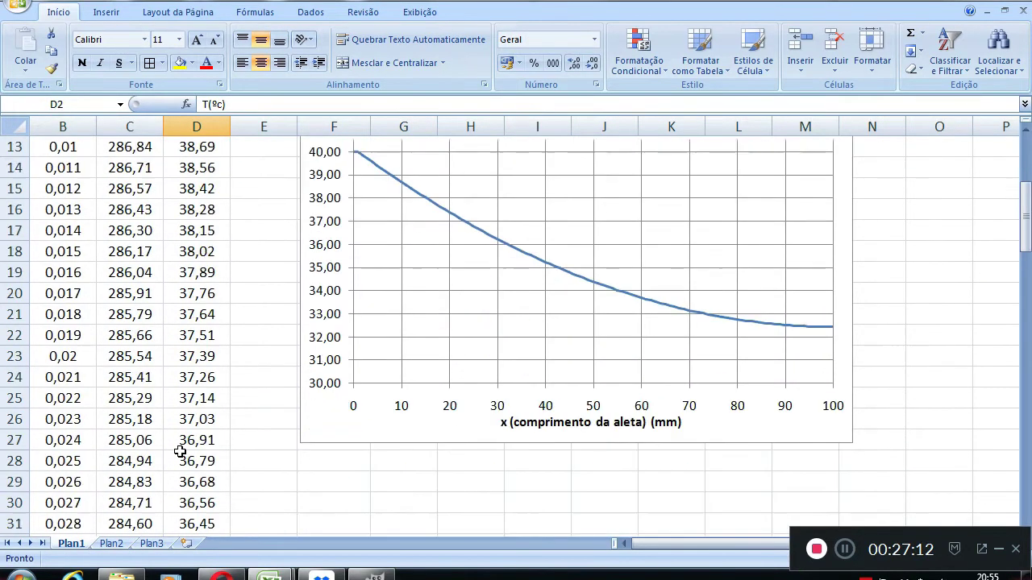
{"action": "scroll", "coordinate": [146, 409], "scroll_direction": "up", "scroll_amount": 4}
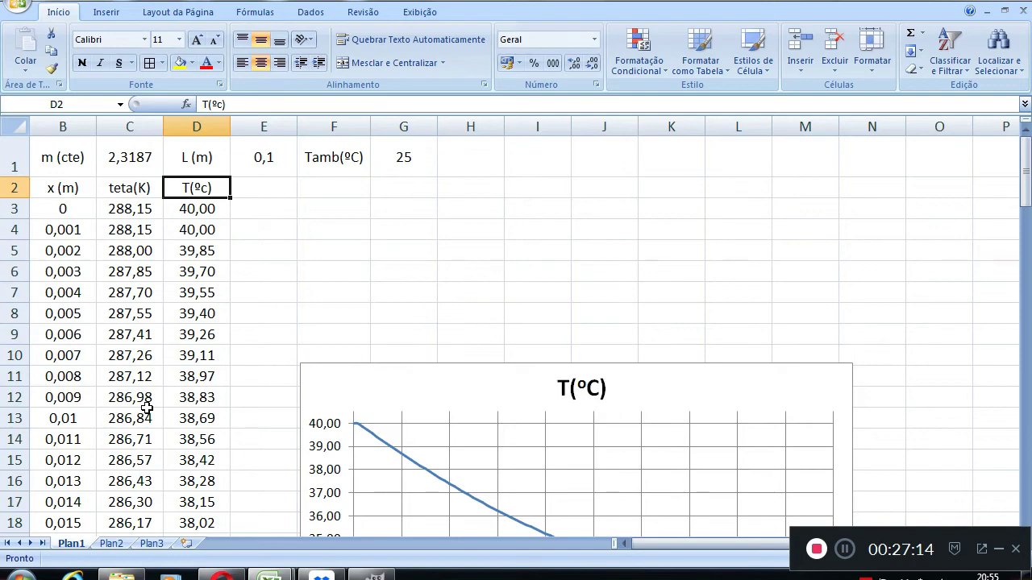
{"action": "scroll", "coordinate": [143, 338], "scroll_direction": "down", "scroll_amount": 6}
{"action": "scroll", "coordinate": [223, 433], "scroll_direction": "up", "scroll_amount": 5}
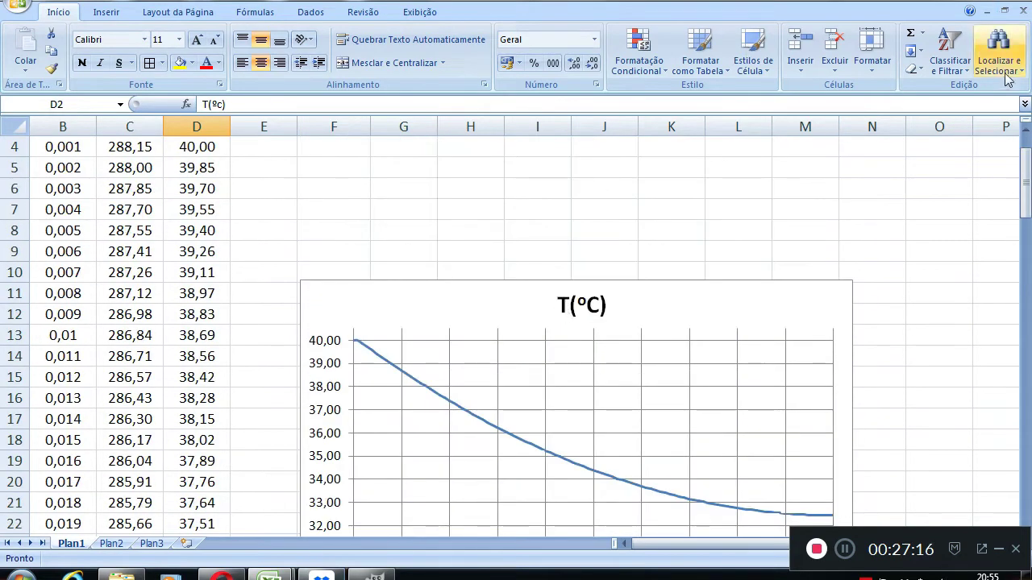
{"action": "left_click", "coordinate": [965, 2]}
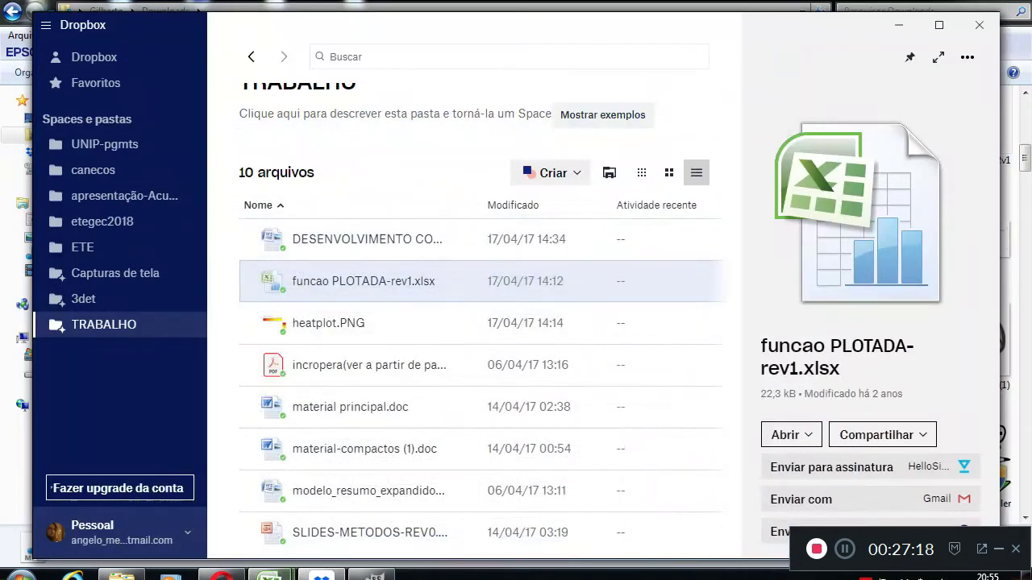
{"action": "mouse_move", "coordinate": [270, 576]}
{"action": "left_click", "coordinate": [359, 494]}
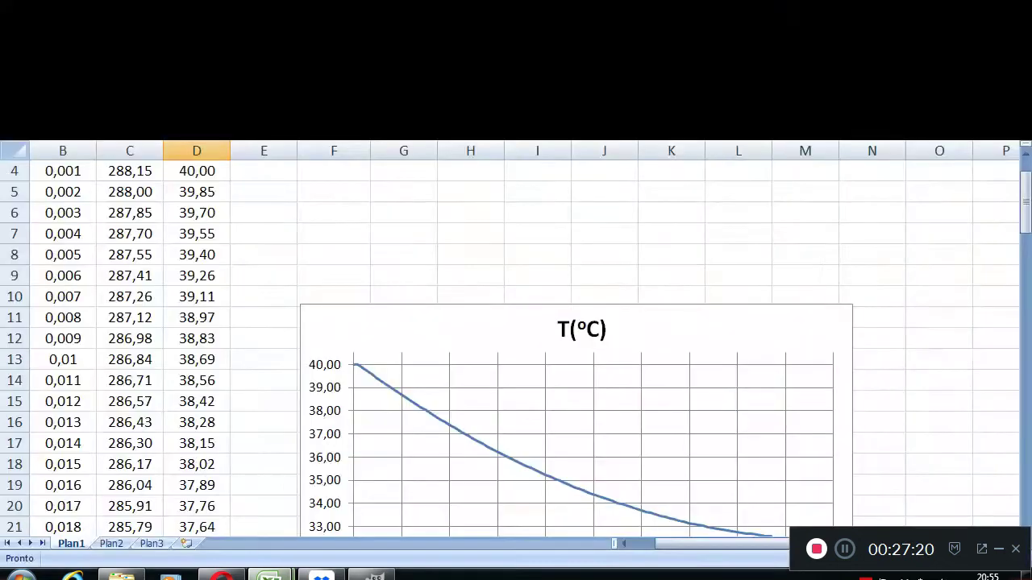
{"action": "left_click", "coordinate": [417, 218]}
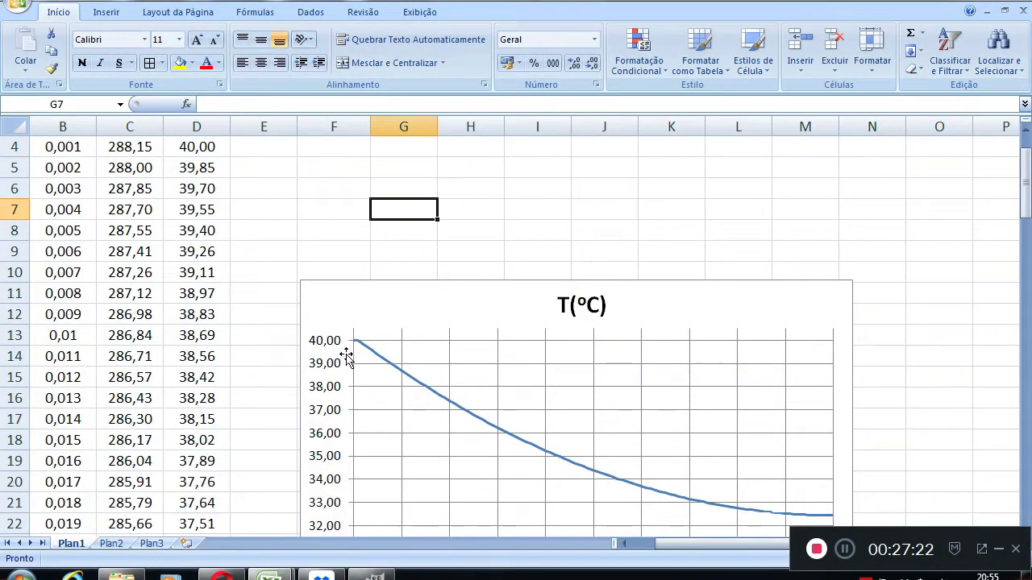
{"action": "scroll", "coordinate": [347, 323], "scroll_direction": "down", "scroll_amount": 4}
{"action": "scroll", "coordinate": [334, 347], "scroll_direction": "up", "scroll_amount": 5}
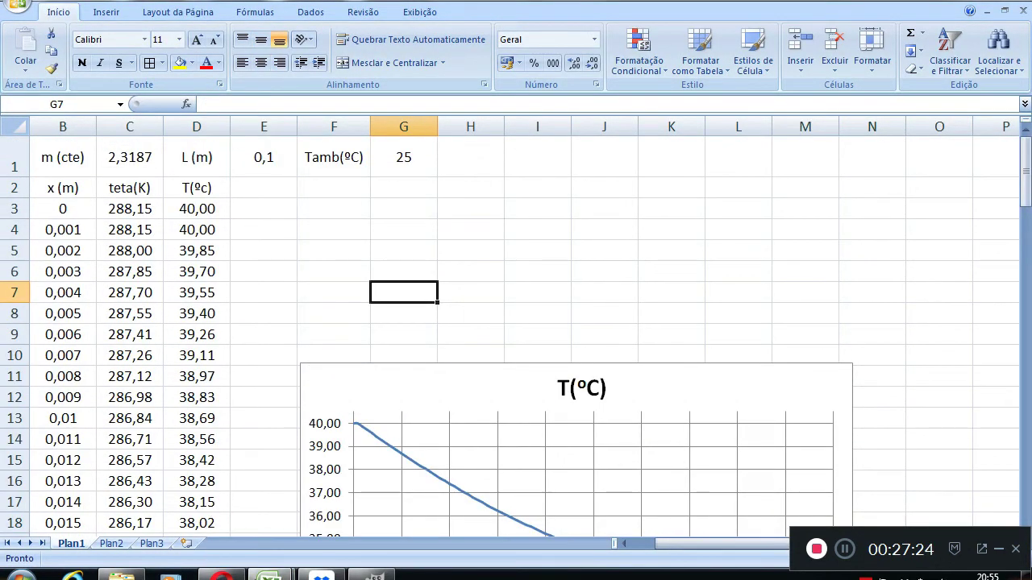
Switch back to the exercise workbook with the parabola and open sheet Q2, Fazer horário de trabalho
{"action": "mouse_move", "coordinate": [278, 575]}
{"action": "left_click", "coordinate": [202, 548]}
{"action": "scroll", "coordinate": [628, 396], "scroll_direction": "down", "scroll_amount": 2}
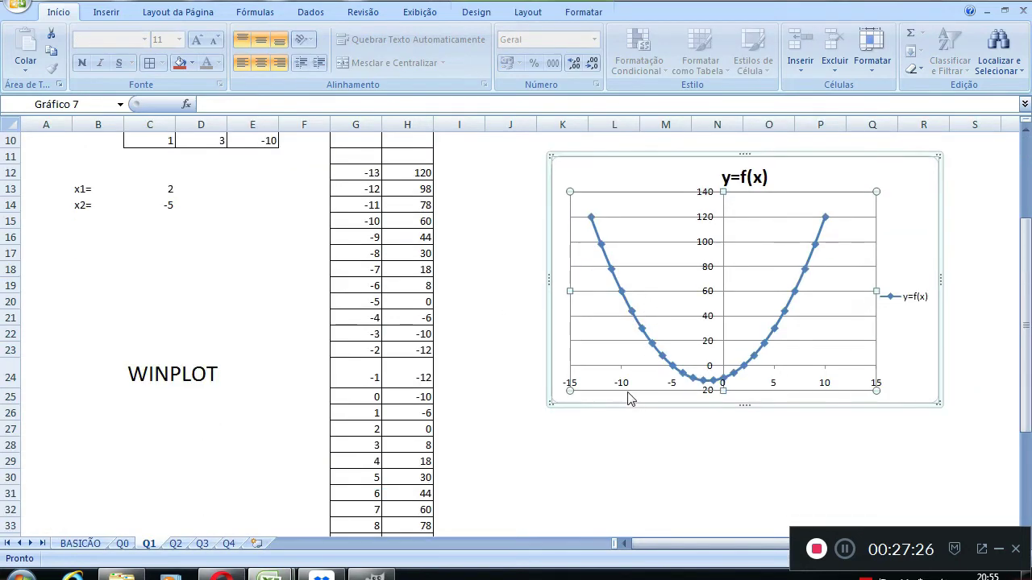
{"action": "scroll", "coordinate": [525, 421], "scroll_direction": "up", "scroll_amount": 2}
{"action": "left_click", "coordinate": [175, 543]}
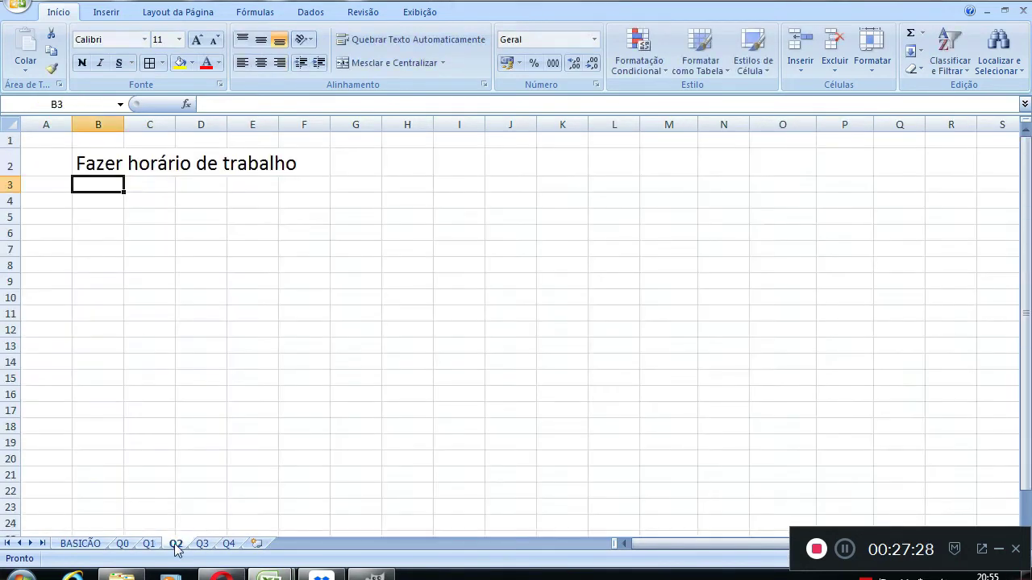
{"action": "left_click", "coordinate": [98, 202]}
{"action": "left_click", "coordinate": [110, 229]}
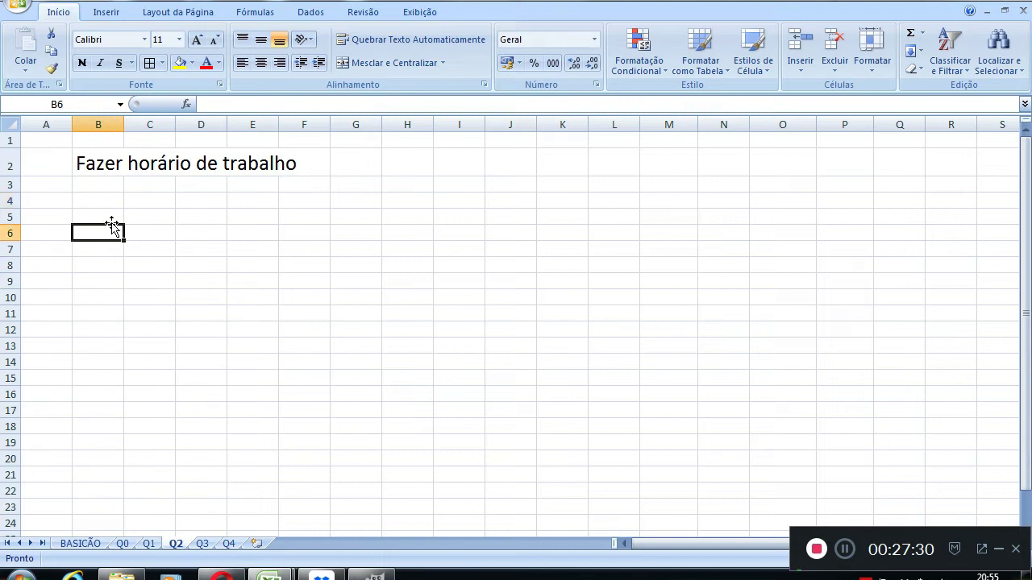
{"action": "left_click", "coordinate": [105, 197]}
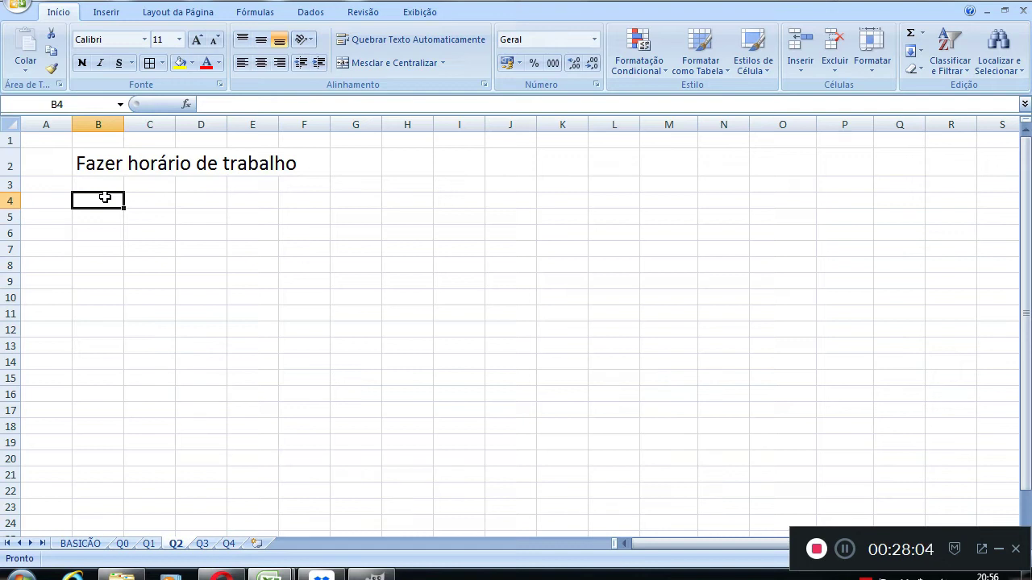
{"action": "left_click", "coordinate": [91, 313]}
{"action": "left_click", "coordinate": [97, 223]}
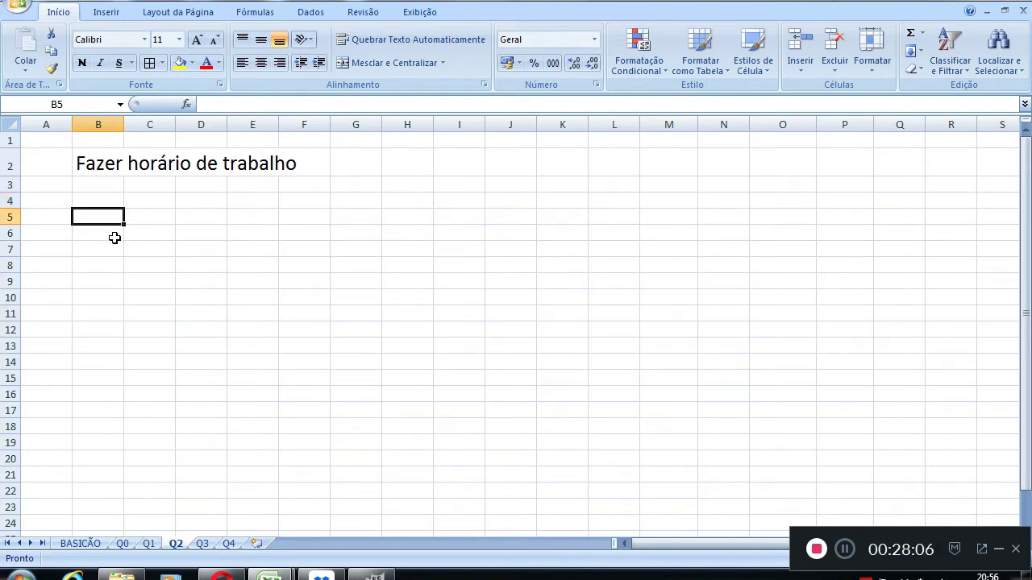
{"action": "left_click", "coordinate": [114, 238]}
{"action": "left_click", "coordinate": [104, 226]}
{"action": "left_click", "coordinate": [104, 221]}
{"action": "left_click", "coordinate": [110, 244]}
Enter the class headings 1o ano A, 1o ano B and 1o ano C in cells B5 to D5
{"action": "left_click", "coordinate": [107, 212]}
{"action": "type", "text": "10"}
{"action": "key", "text": "BackSpace"}
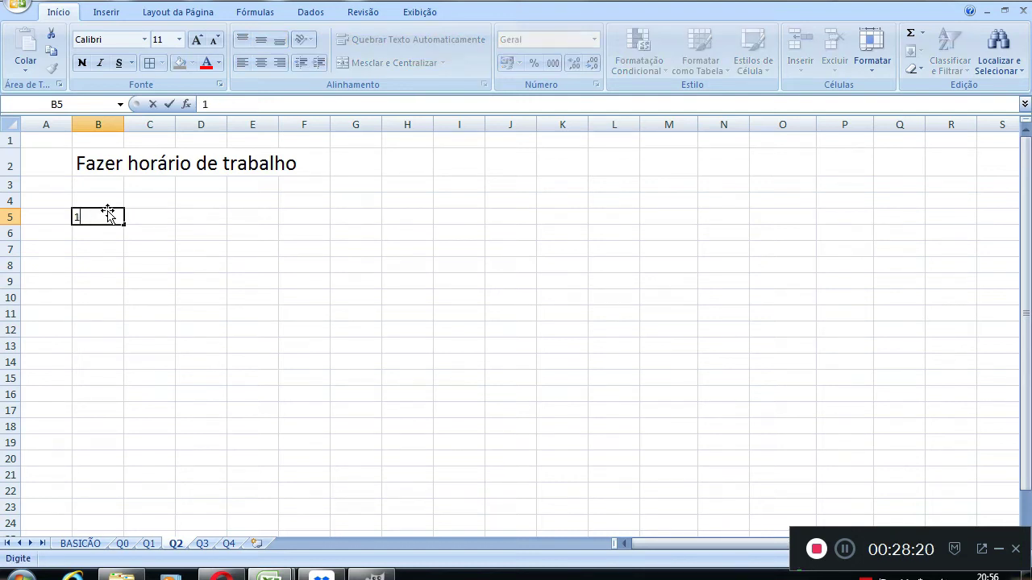
{"action": "type", "text": "o ano"}
{"action": "key", "text": "Tab"}
{"action": "type", "text": "1"}
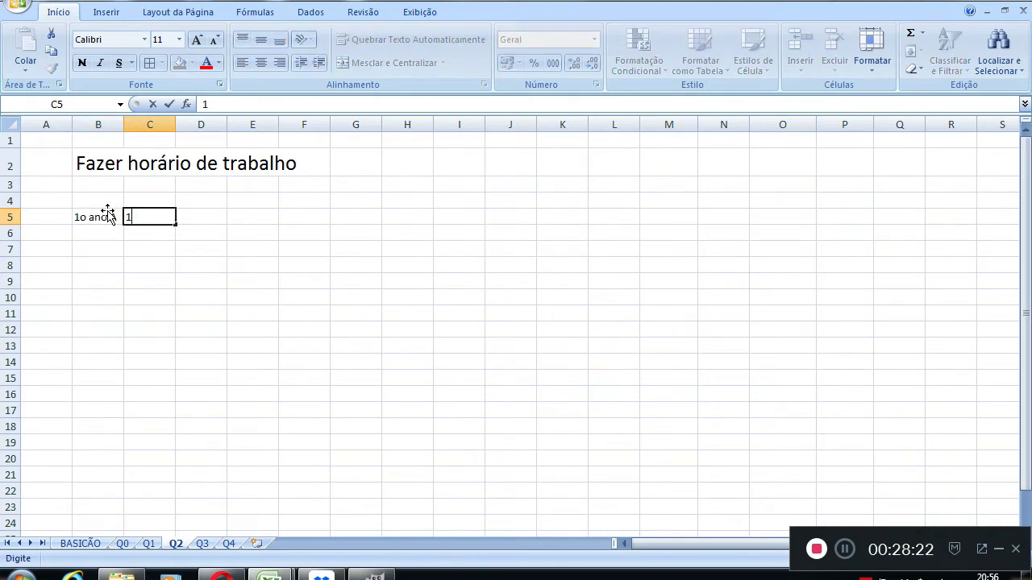
{"action": "type", "text": "O A"}
{"action": "key", "text": "BackSpace"}
{"action": "key", "text": "BackSpace"}
{"action": "key", "text": "BackSpace"}
{"action": "type", "text": "o ano B"}
{"action": "key", "text": "Tab"}
{"action": "type", "text": "1O"}
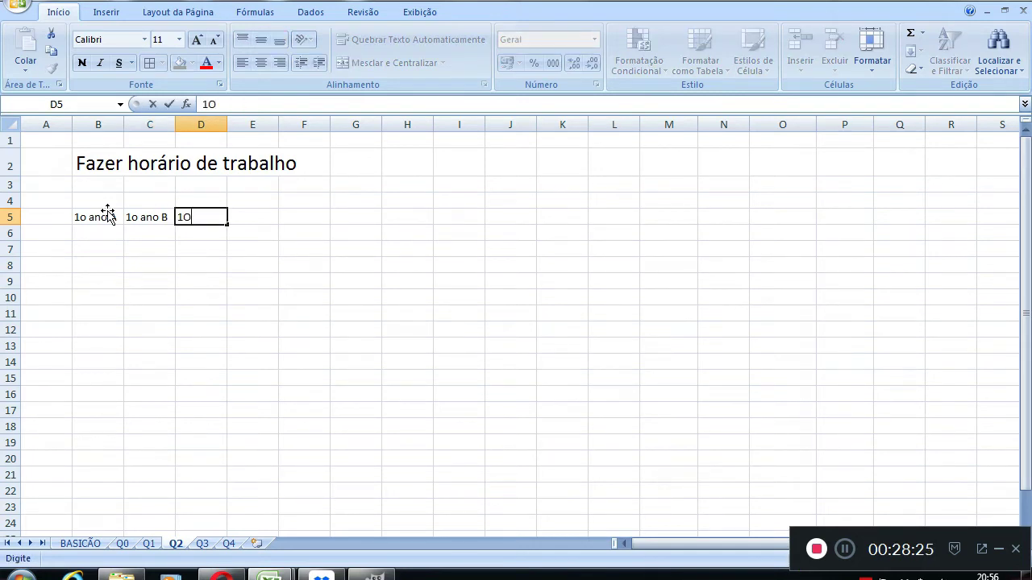
{"action": "key", "text": "BackSpace"}
{"action": "type", "text": "o ano C"}
{"action": "key", "text": "Return"}
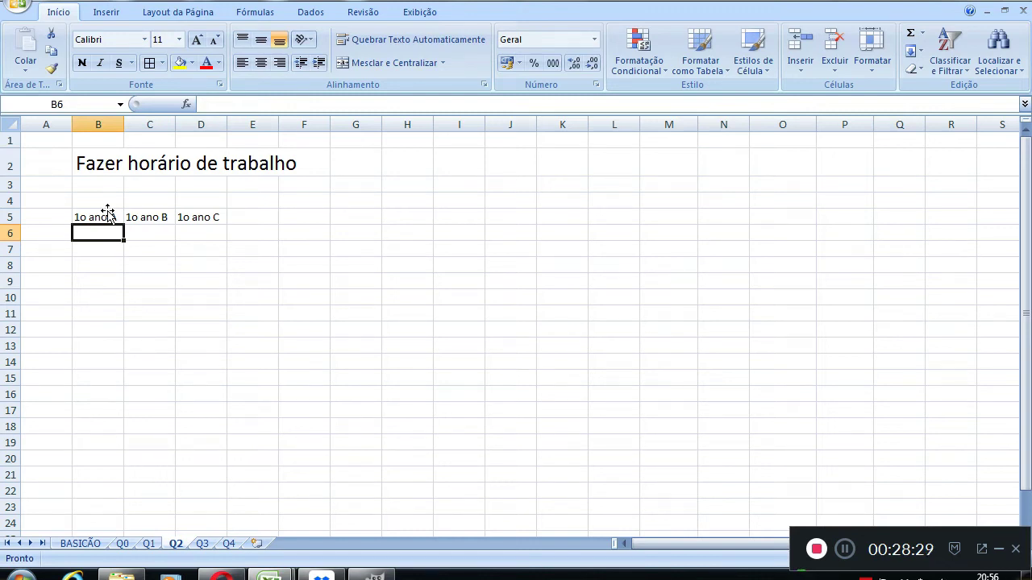
Widen column A slightly and list the row labels AULA 1 to AULA 5 in cells A6 to A10
{"action": "left_click", "coordinate": [59, 235]}
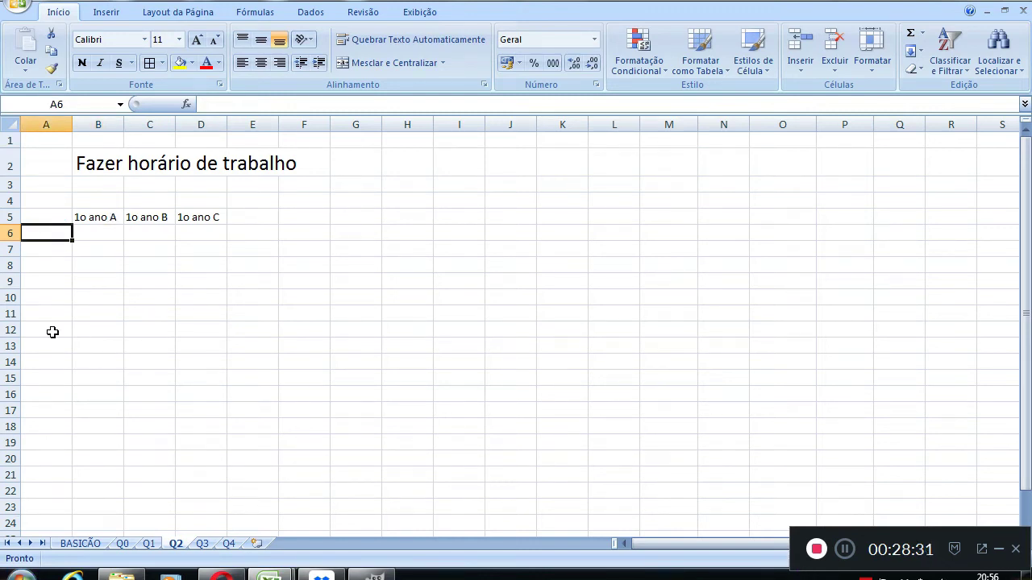
{"action": "left_click_drag", "start_coordinate": [71, 124], "coordinate": [79, 124]}
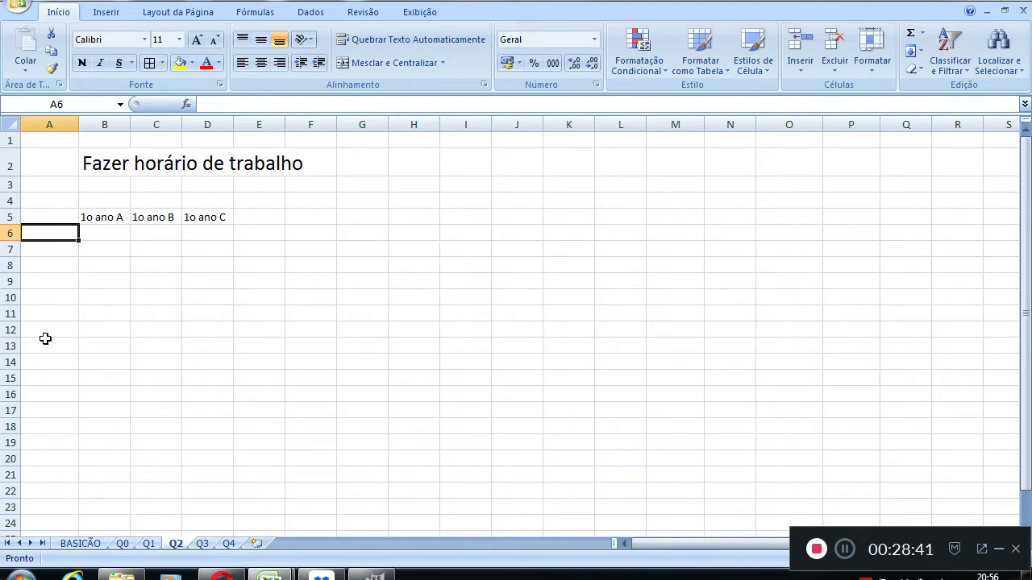
{"action": "left_click", "coordinate": [64, 250]}
{"action": "left_click", "coordinate": [52, 236]}
{"action": "type", "text": "AULA 1"}
{"action": "key", "text": "Return"}
{"action": "type", "text": "AULA "}
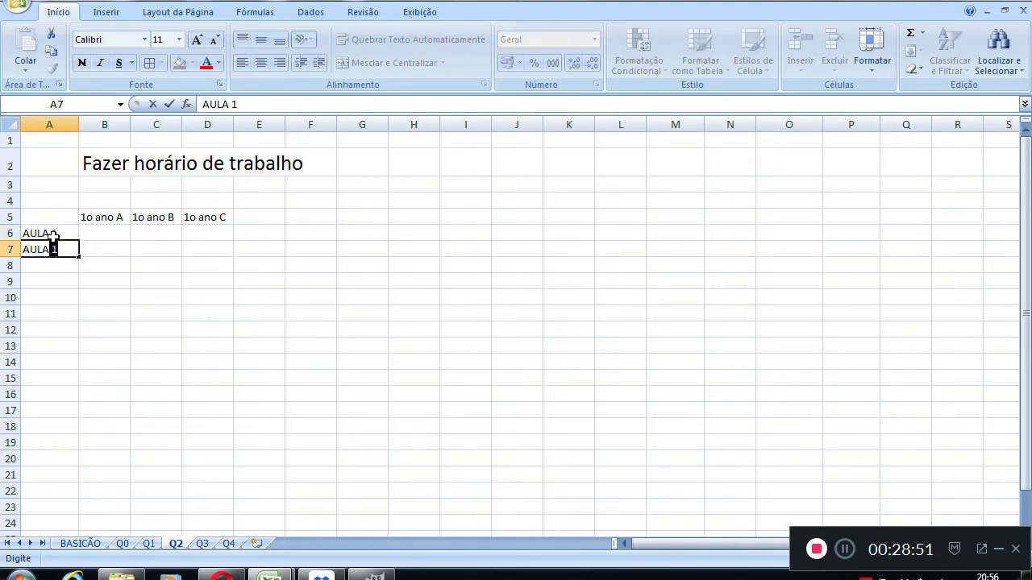
{"action": "type", "text": "2"}
{"action": "key", "text": "Return"}
{"action": "type", "text": "AULA 3"}
{"action": "key", "text": "Return"}
{"action": "type", "text": "A"}
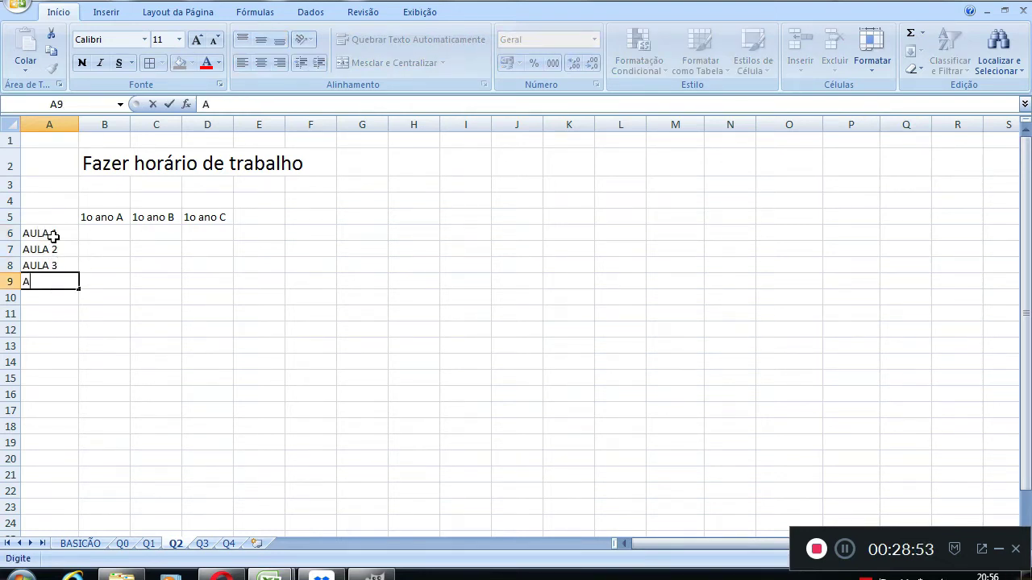
{"action": "type", "text": "ULA 4"}
{"action": "key", "text": "Return"}
{"action": "type", "text": "A"}
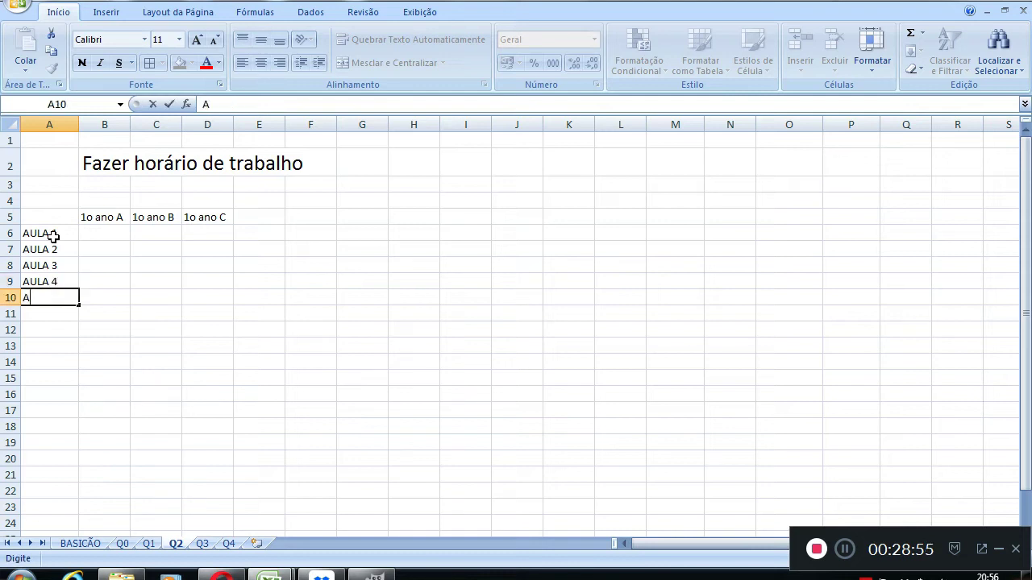
{"action": "type", "text": "ULA 5"}
{"action": "key", "text": "Return"}
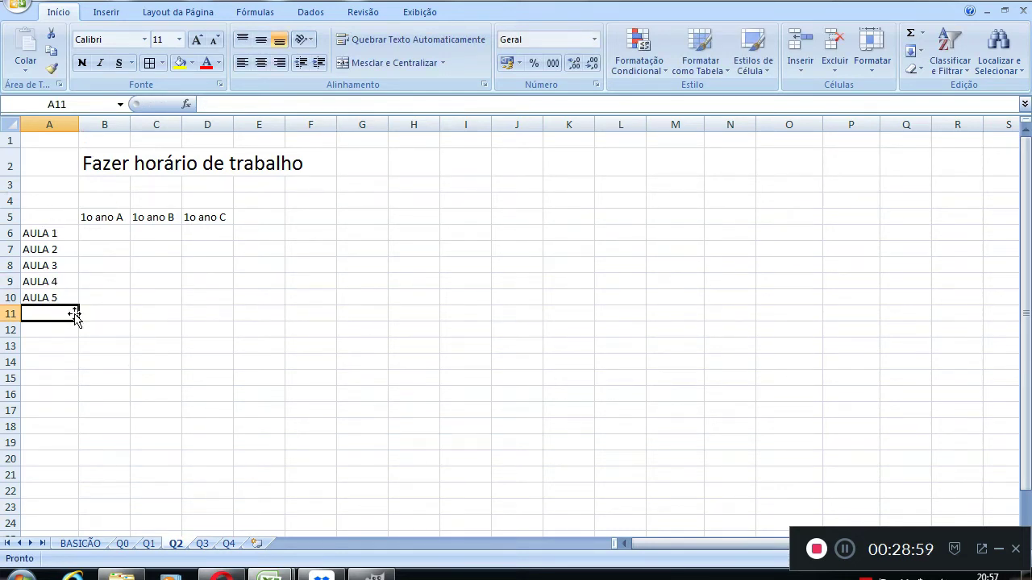
Enter the heading "lista de professores" in cell I4 and fit column I to its text
{"action": "left_click", "coordinate": [121, 410]}
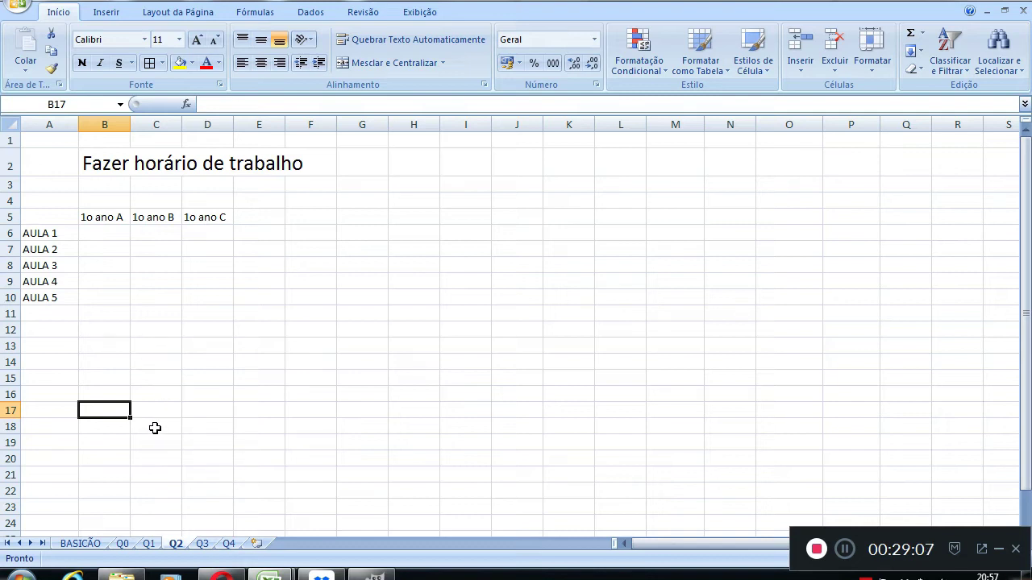
{"action": "left_click", "coordinate": [115, 440]}
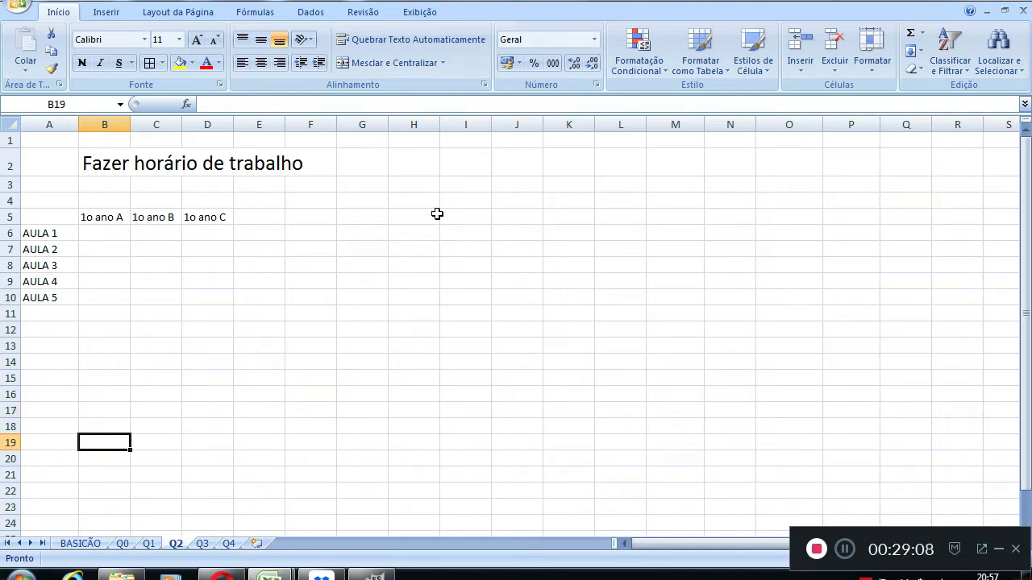
{"action": "left_click", "coordinate": [486, 175]}
{"action": "left_click", "coordinate": [464, 203]}
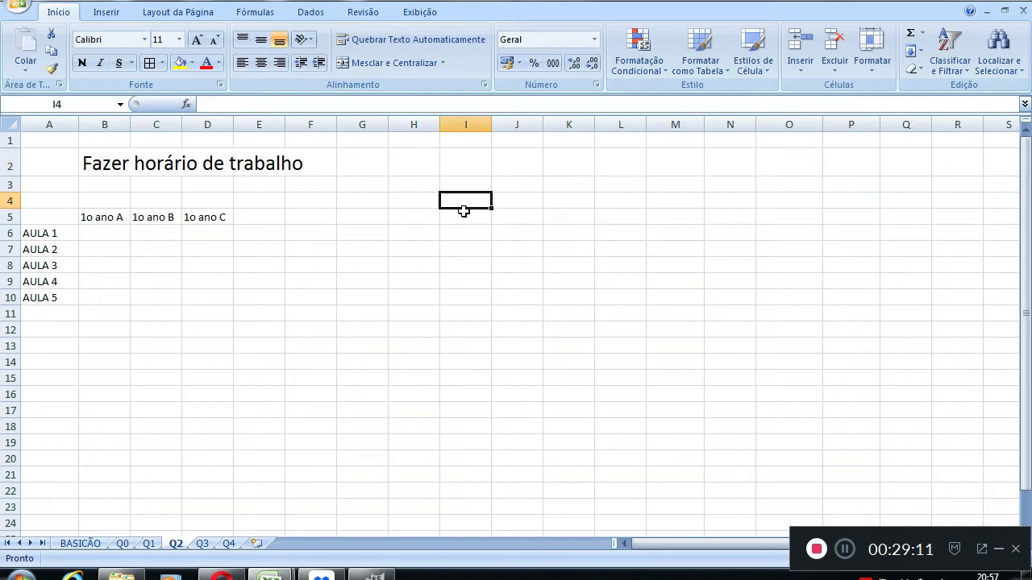
{"action": "type", "text": "lista de pro"}
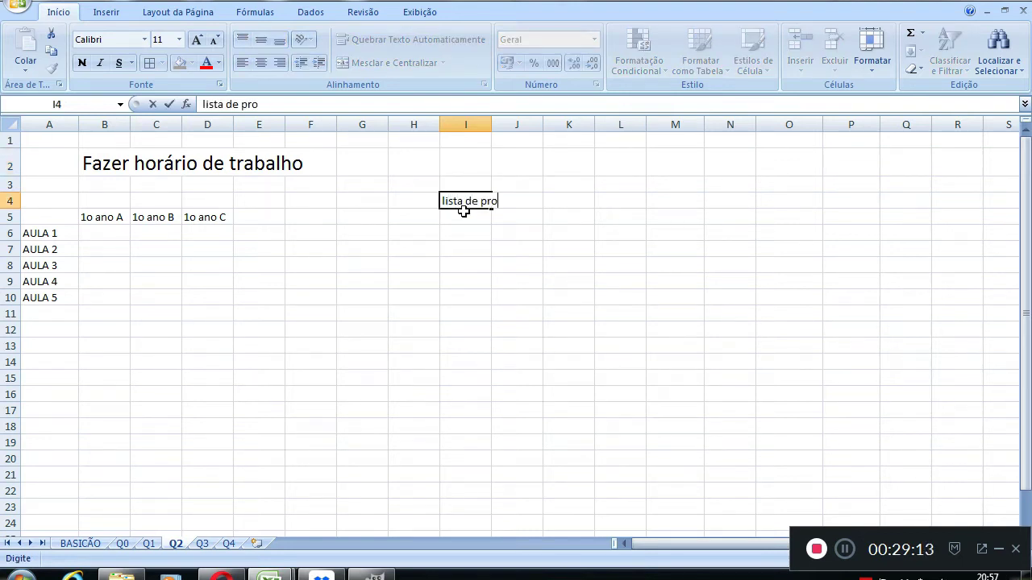
{"action": "type", "text": "fessores"}
{"action": "key", "text": "Return"}
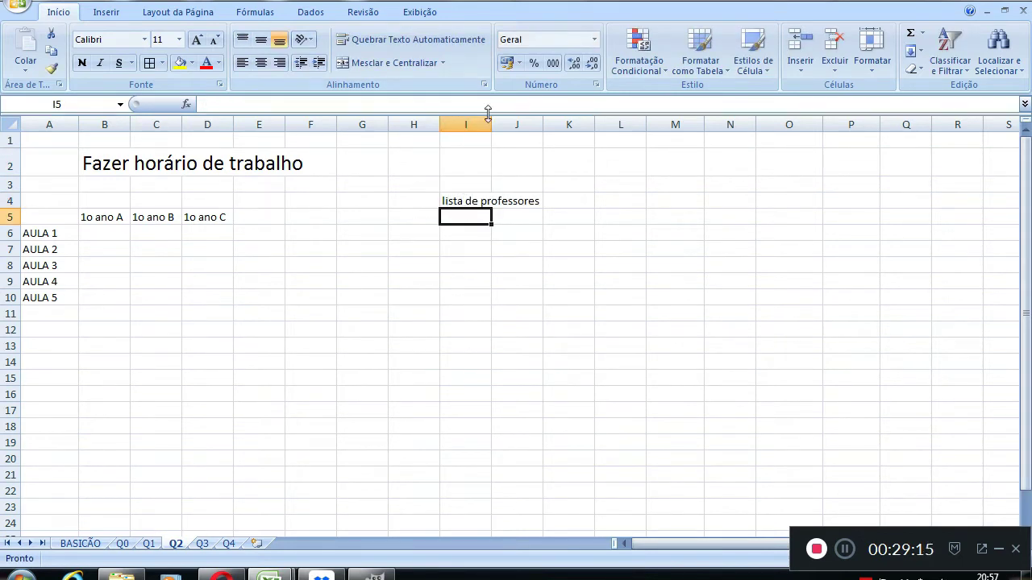
{"action": "double_click", "coordinate": [491, 122]}
Hide the gridlines on sheet Q2 and return to the cell formatting commands
{"action": "left_click", "coordinate": [419, 11]}
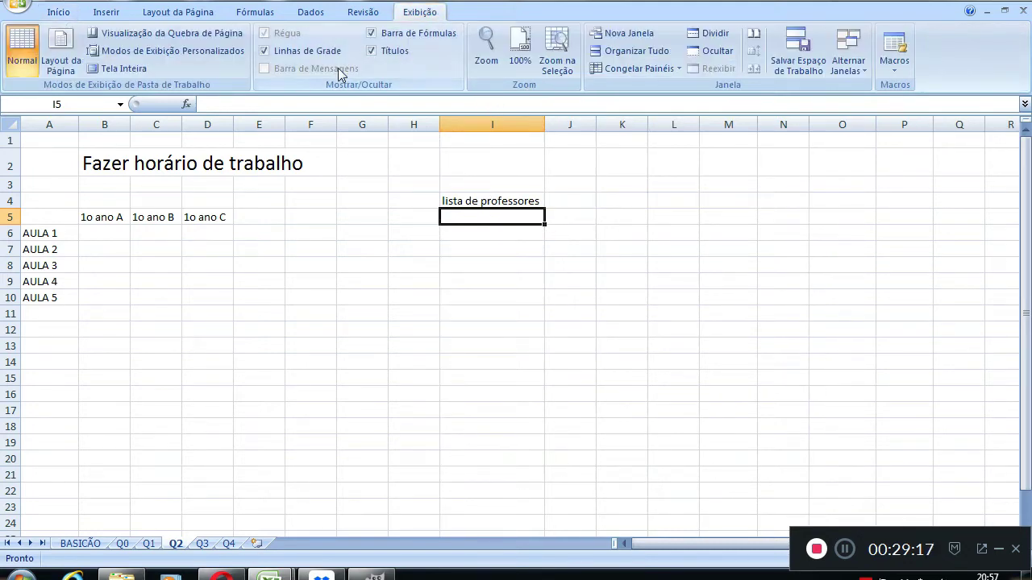
{"action": "left_click", "coordinate": [264, 51]}
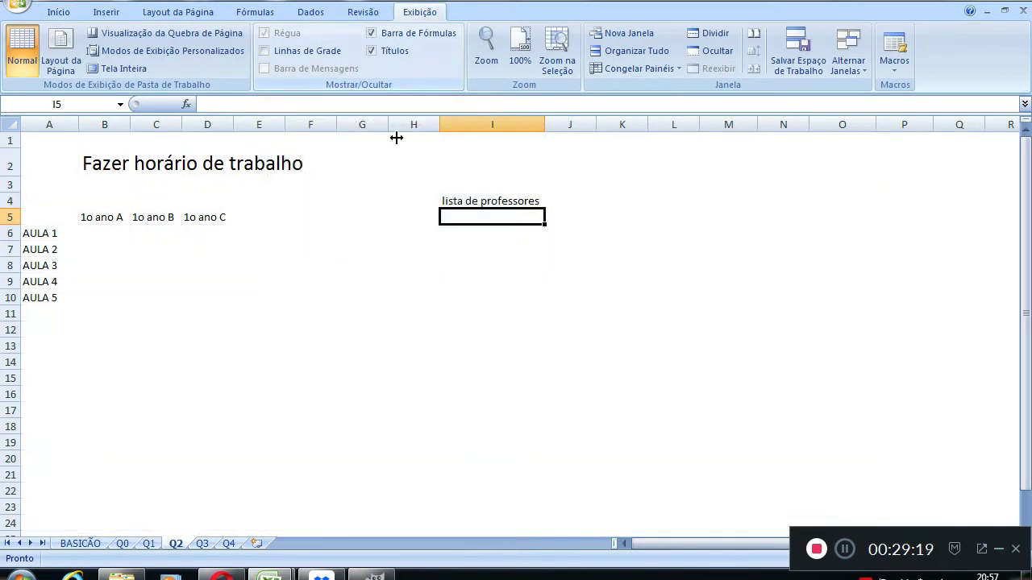
{"action": "left_click", "coordinate": [58, 11]}
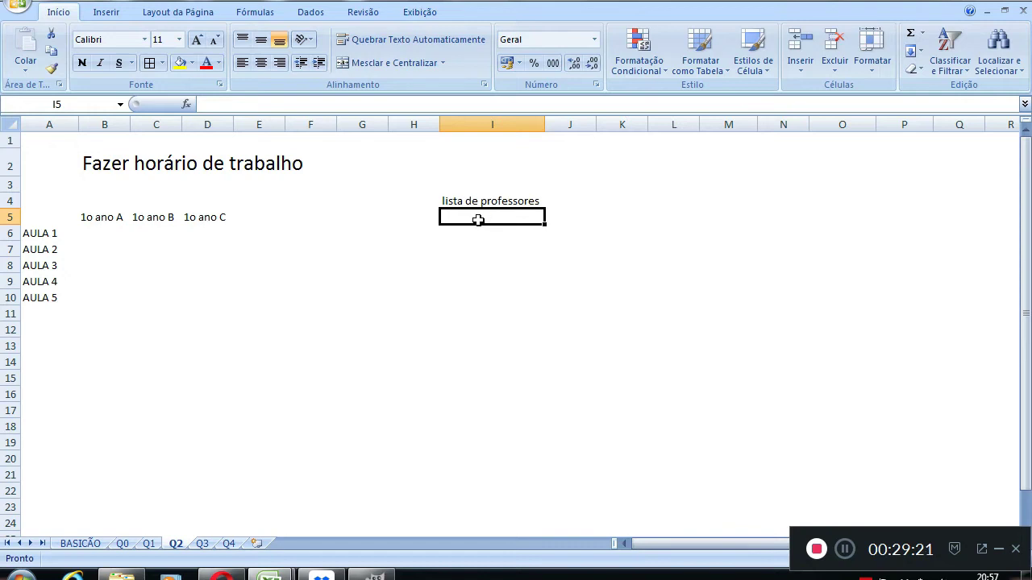
Enter five teachers' first names below the list heading, in cells I5 to I9
{"action": "type", "text": "Albert"}
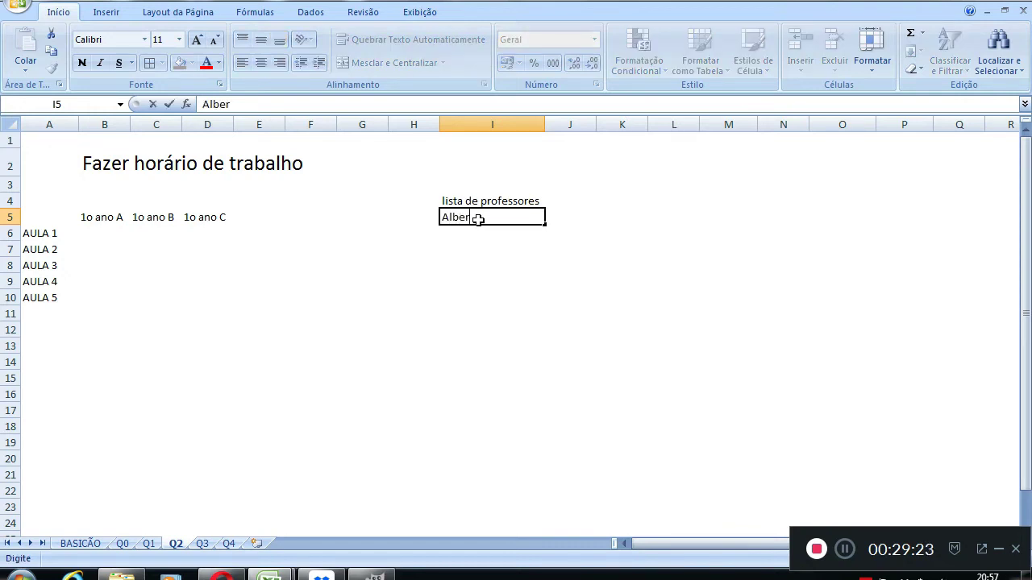
{"action": "key", "text": "Return"}
{"action": "type", "text": "Alisson"}
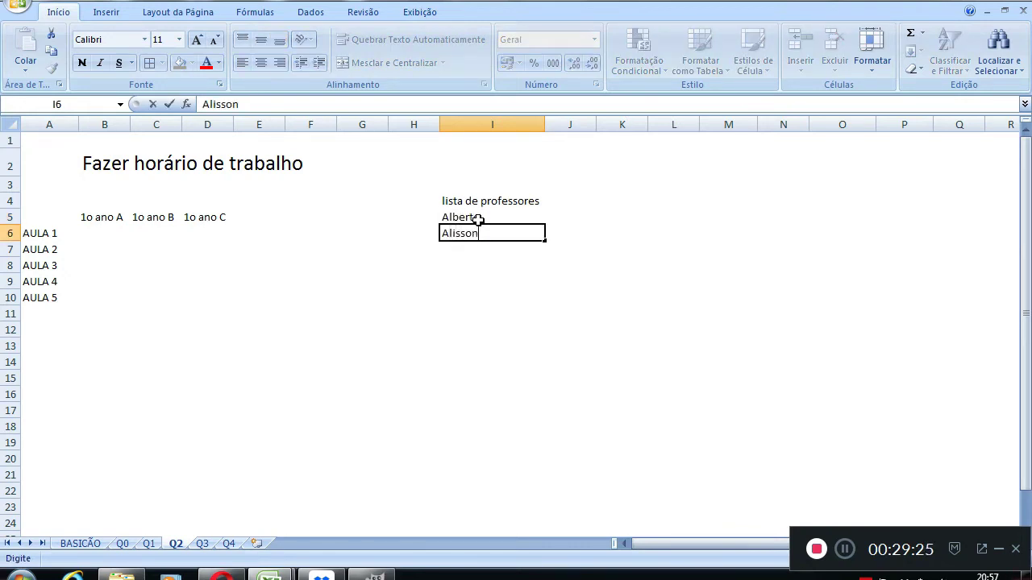
{"action": "key", "text": "Return"}
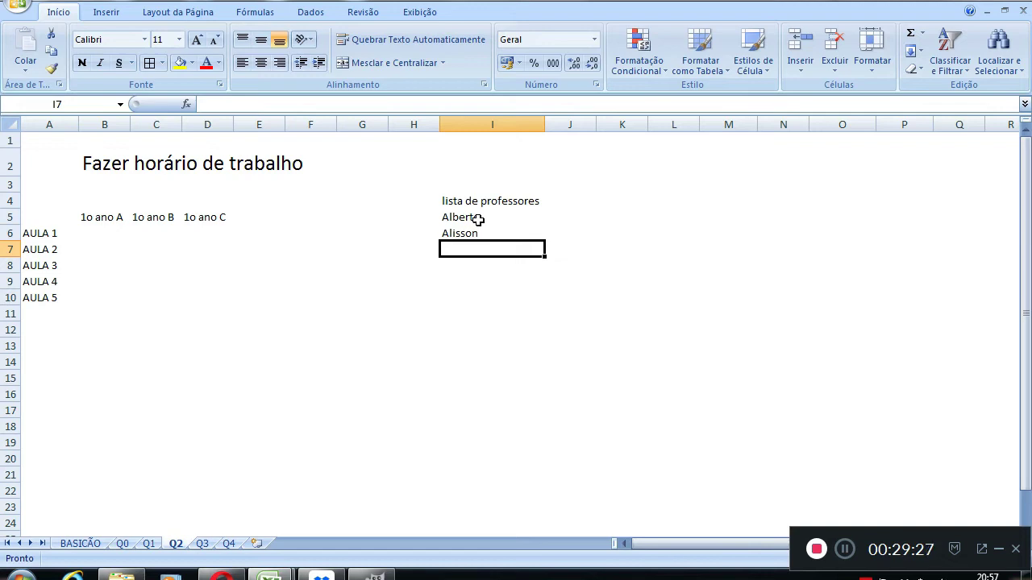
{"action": "type", "text": "Cláudio"}
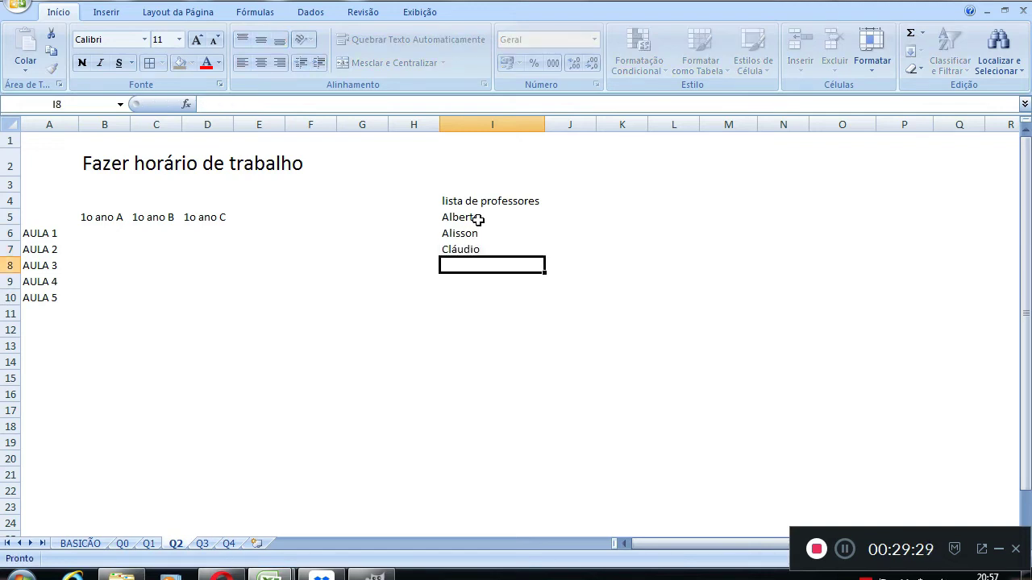
{"action": "key", "text": "Return"}
{"action": "type", "text": "Daniel"}
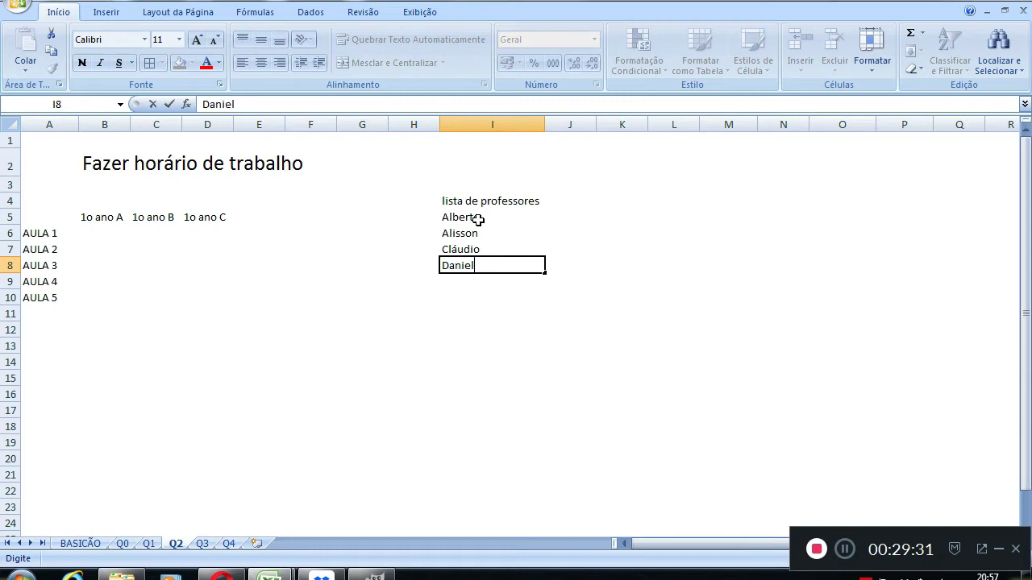
{"action": "key", "text": "Return"}
{"action": "type", "text": "Emerson"}
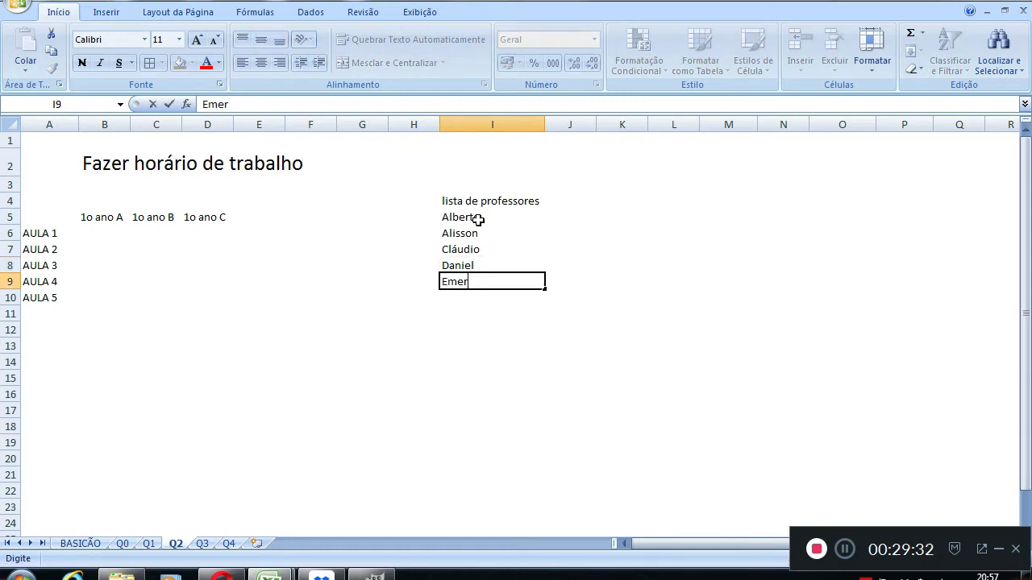
{"action": "key", "text": "Return"}
Add two more teachers' first names to the list in cells I10 and I11
{"action": "type", "text": "Feip"}
{"action": "key", "text": "BackSpace"}
{"action": "key", "text": "BackSpace"}
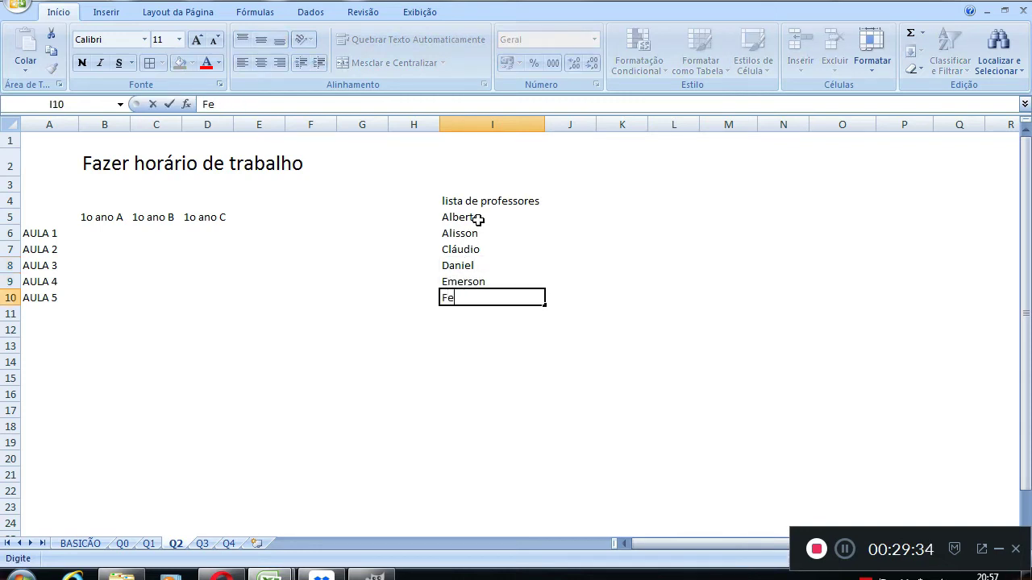
{"action": "type", "text": "lipe"}
{"action": "key", "text": "Return"}
{"action": "type", "text": "João"}
{"action": "key", "text": "Return"}
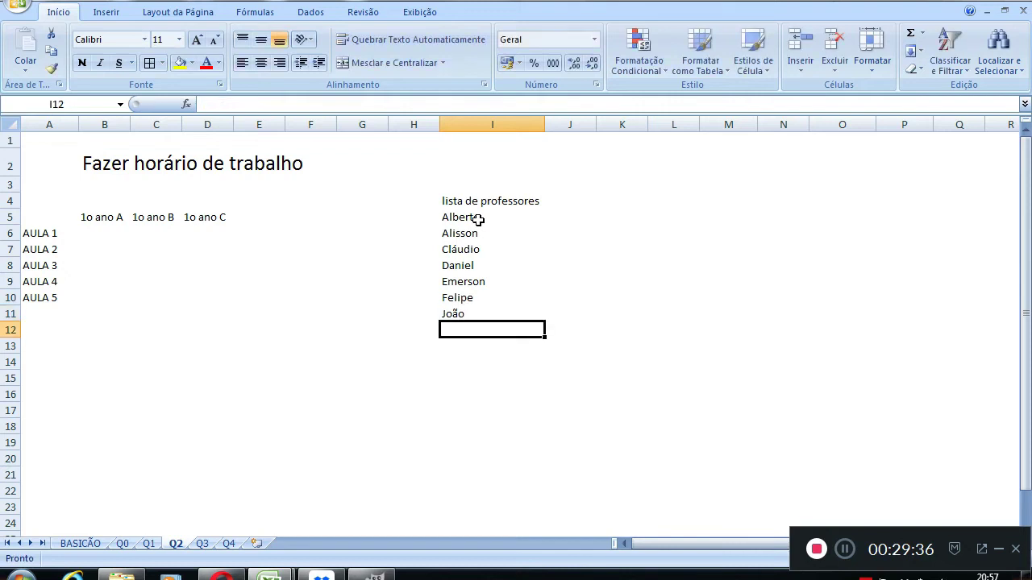
Enter the last teacher's first name in cell I12 and correct its spelling
{"action": "left_click_drag", "start_coordinate": [464, 216], "coordinate": [475, 300]}
{"action": "left_click", "coordinate": [471, 331]}
{"action": "type", "text": "Joaquim"}
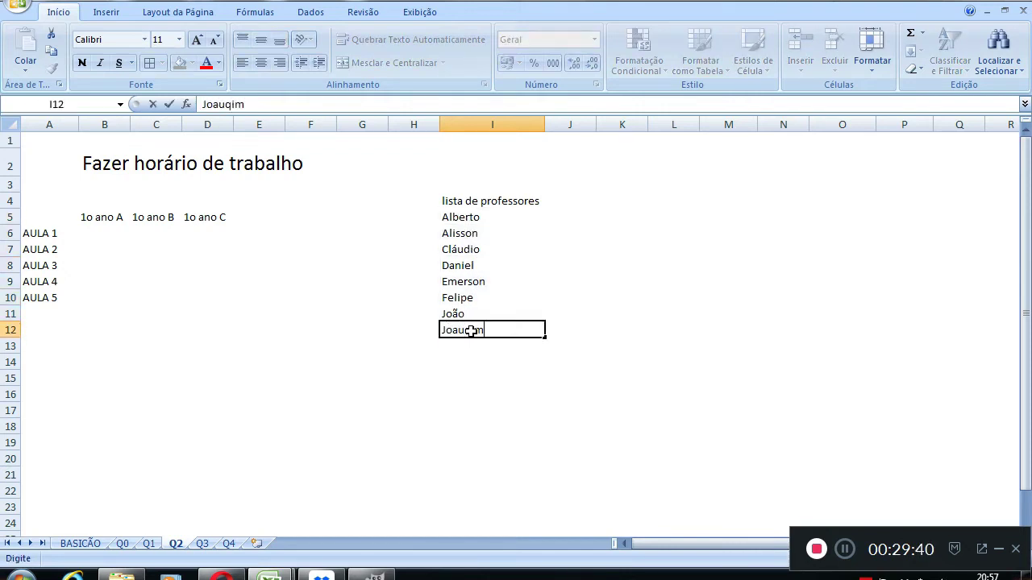
{"action": "key", "text": "Return"}
{"action": "left_click", "coordinate": [470, 331]}
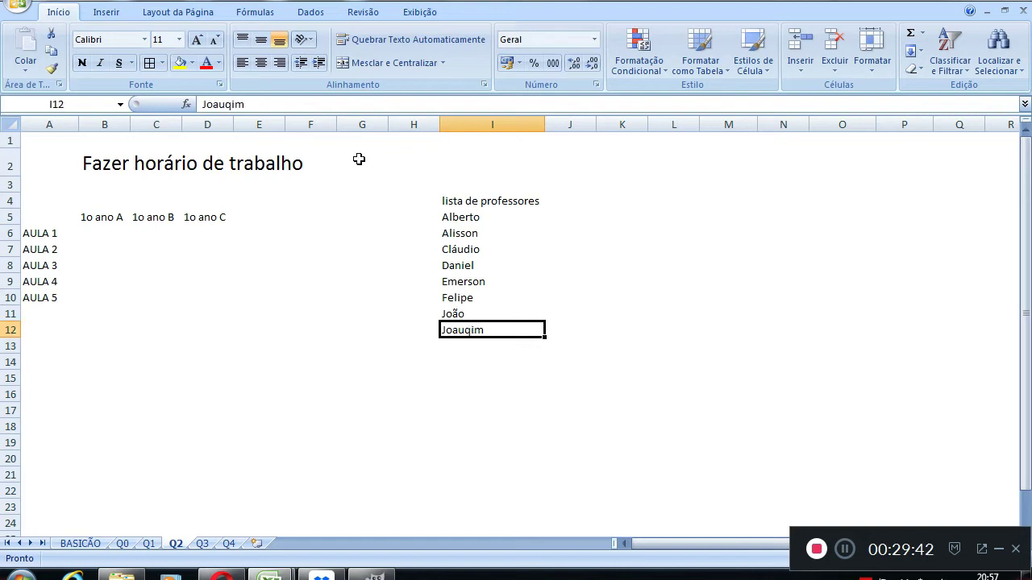
{"action": "left_click_drag", "start_coordinate": [244, 105], "coordinate": [217, 110]}
{"action": "type", "text": "quim"}
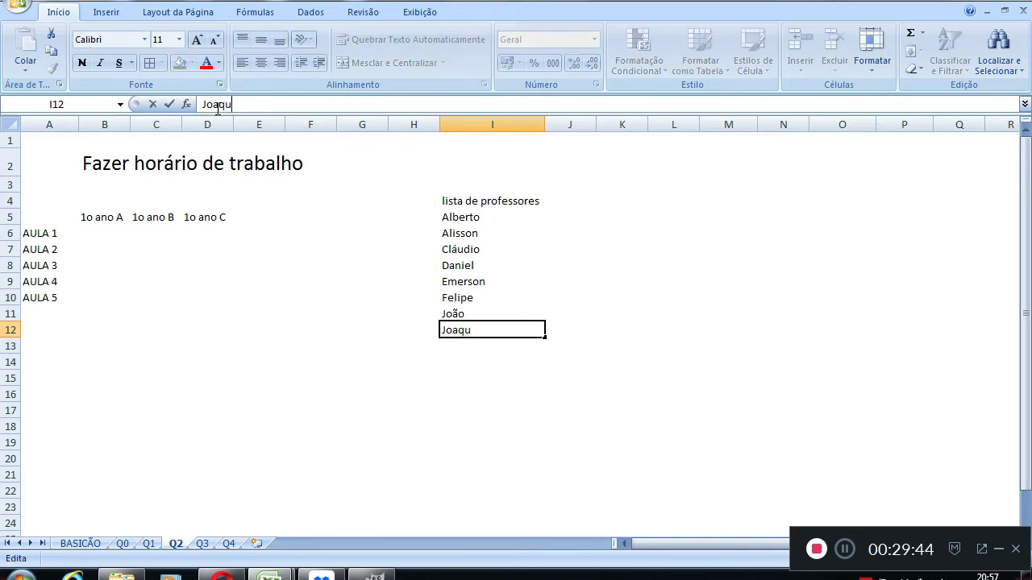
{"action": "key", "text": "Return"}
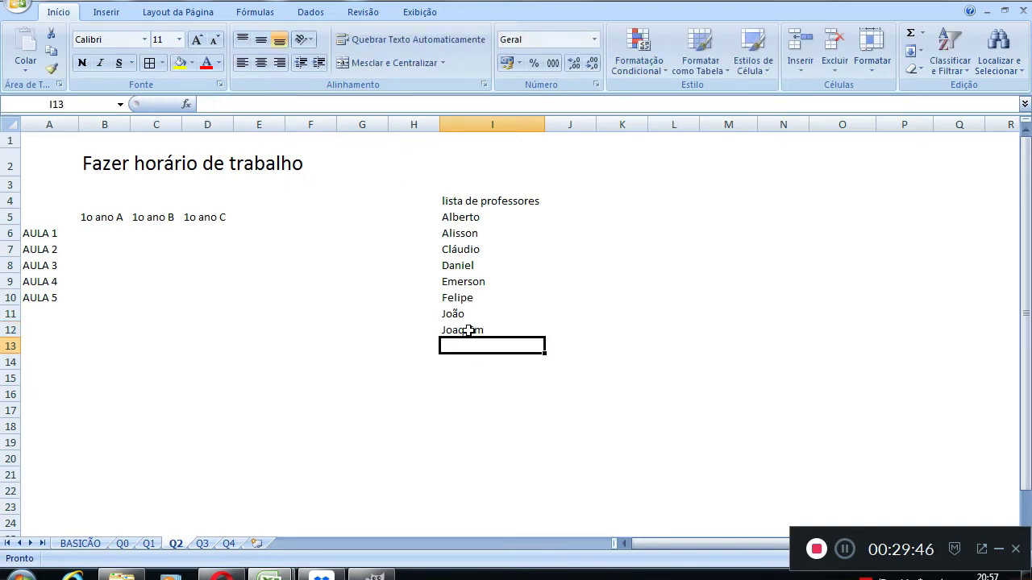
Apply all borders to the teacher list in cells I4 to I12, including its heading
{"action": "left_click_drag", "start_coordinate": [449, 198], "coordinate": [474, 331]}
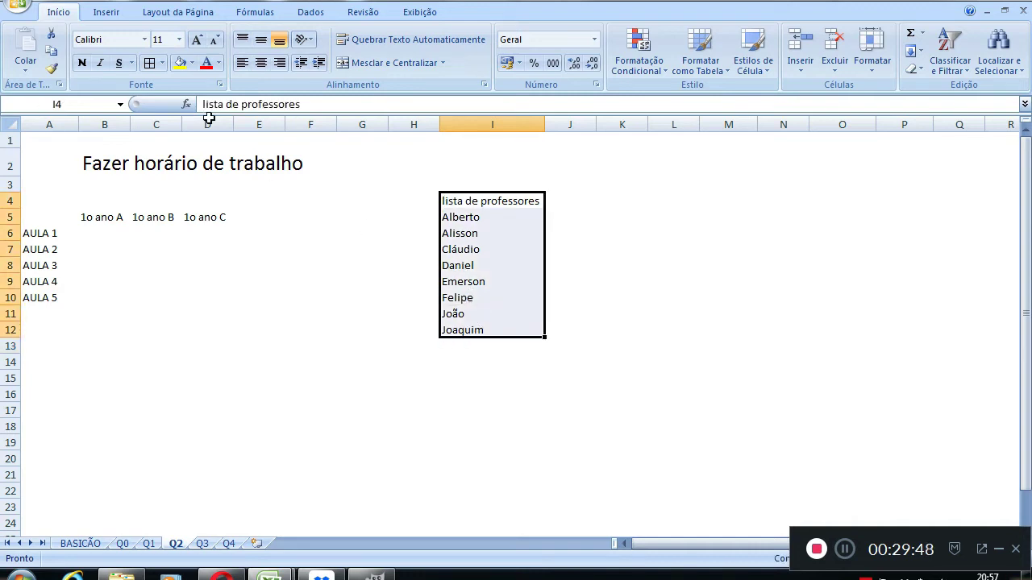
{"action": "left_click", "coordinate": [149, 63]}
{"action": "left_click", "coordinate": [511, 372]}
{"action": "left_click", "coordinate": [87, 232]}
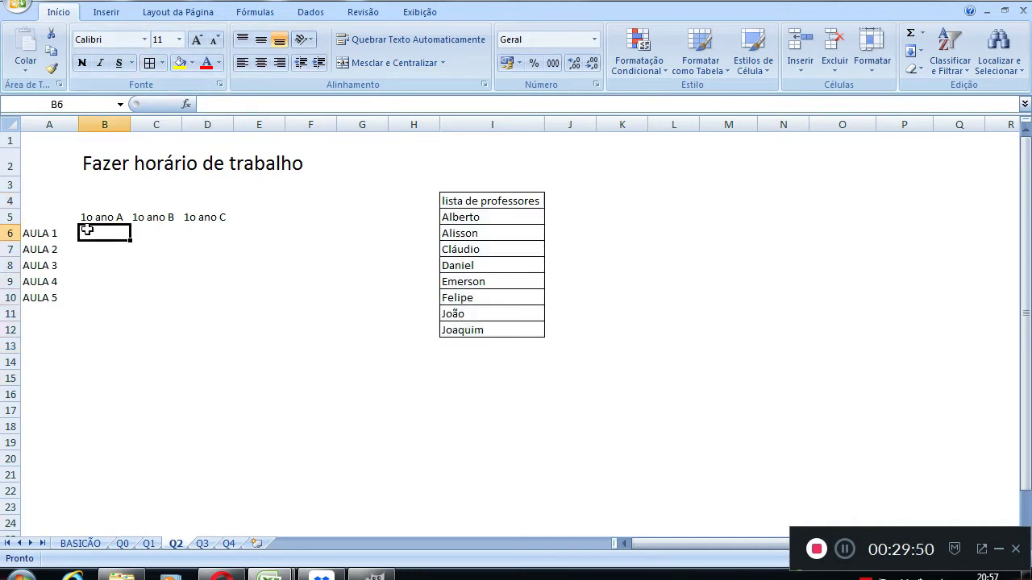
Apply all borders to the schedule table in cells A5 to D10
{"action": "left_click_drag", "start_coordinate": [49, 214], "coordinate": [228, 292]}
{"action": "left_click", "coordinate": [149, 63]}
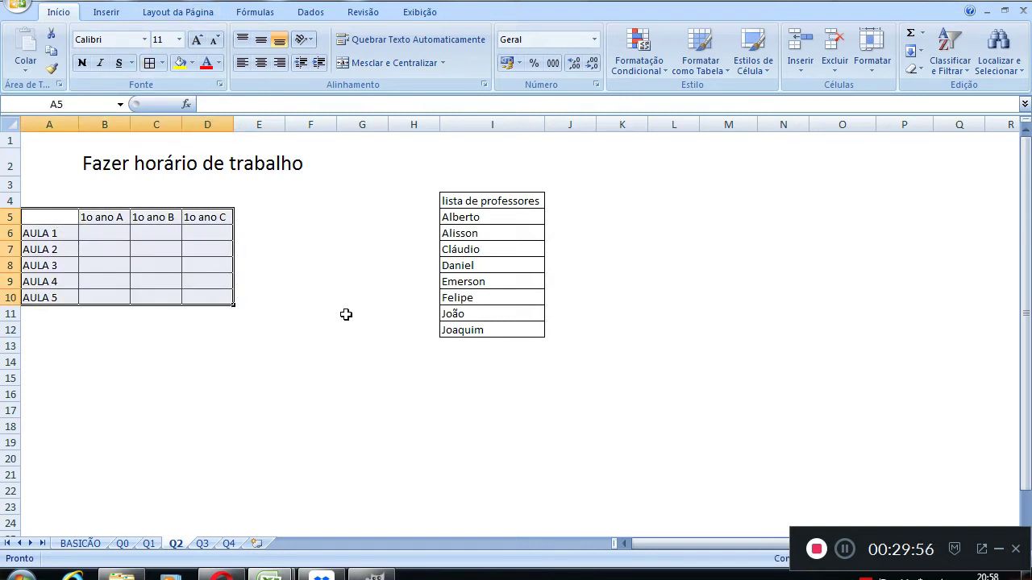
{"action": "left_click", "coordinate": [105, 232]}
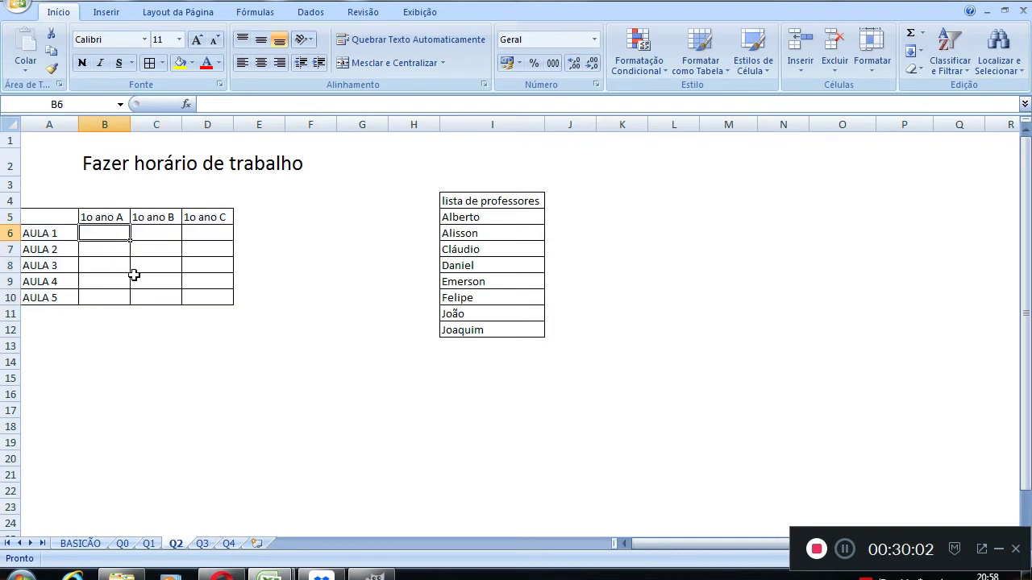
{"action": "left_click", "coordinate": [88, 331]}
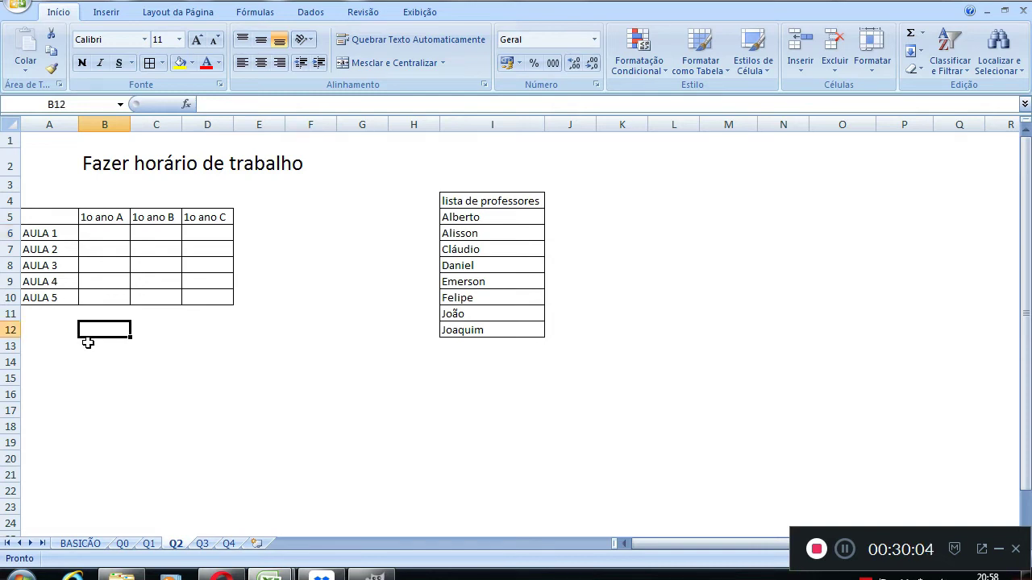
{"action": "left_click", "coordinate": [89, 349]}
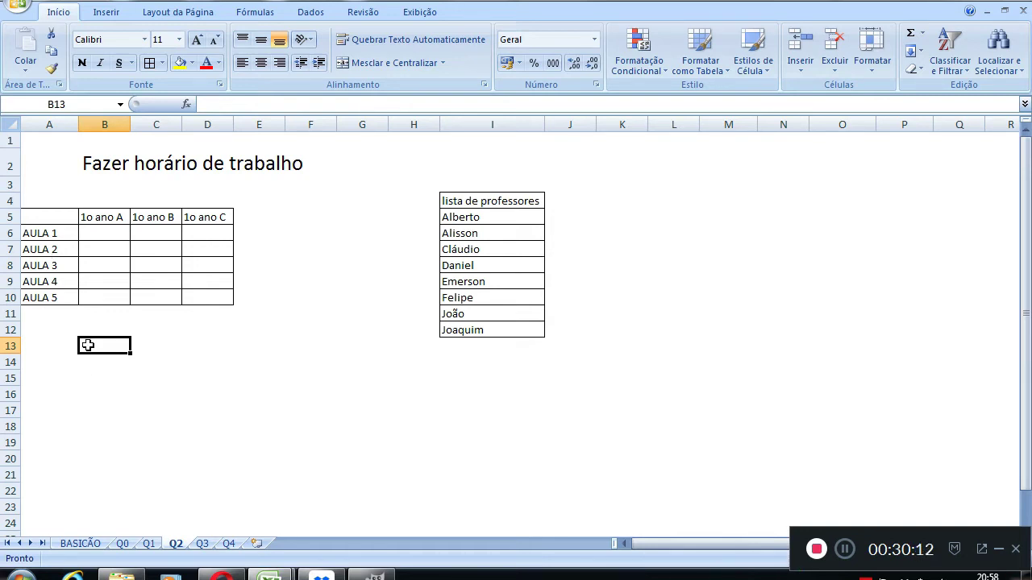
{"action": "left_click", "coordinate": [64, 353]}
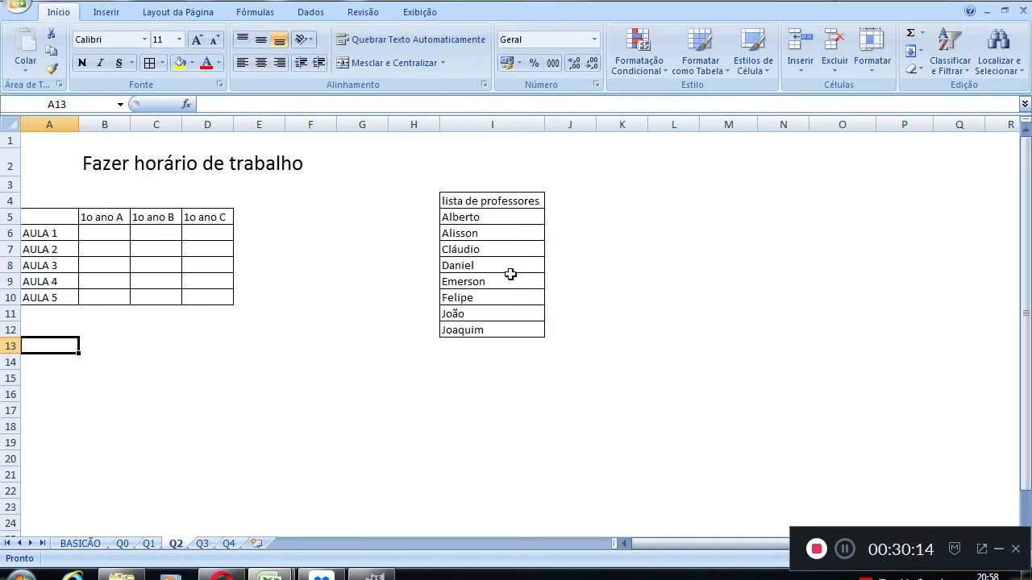
Enter the heading "Quant. De aulas" in cell J4 and fit column J's width to it
{"action": "left_click", "coordinate": [558, 202]}
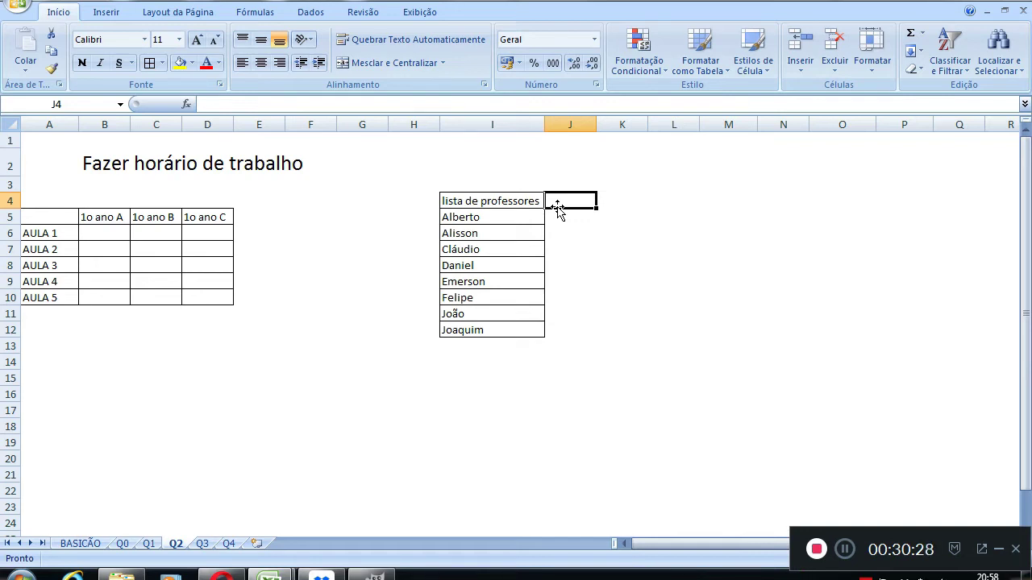
{"action": "type", "text": "Q"}
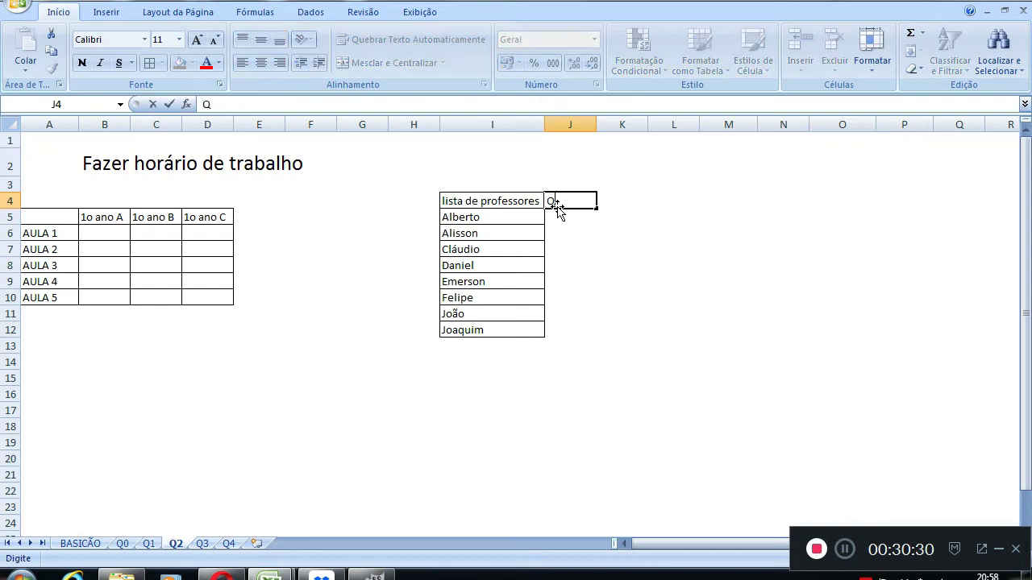
{"action": "type", "text": "uant."}
{"action": "type", "text": "De aulas"}
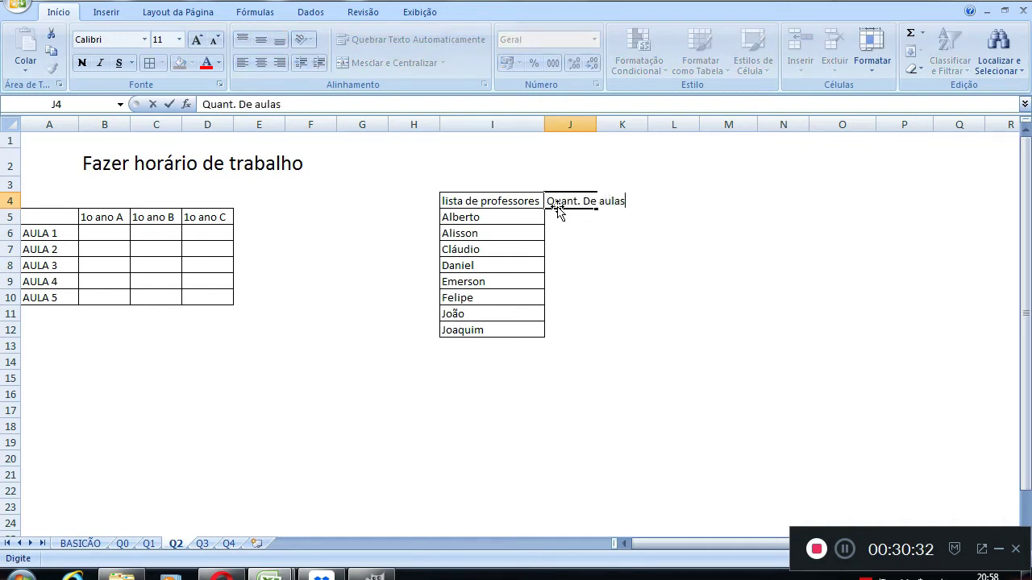
{"action": "key", "text": "Return"}
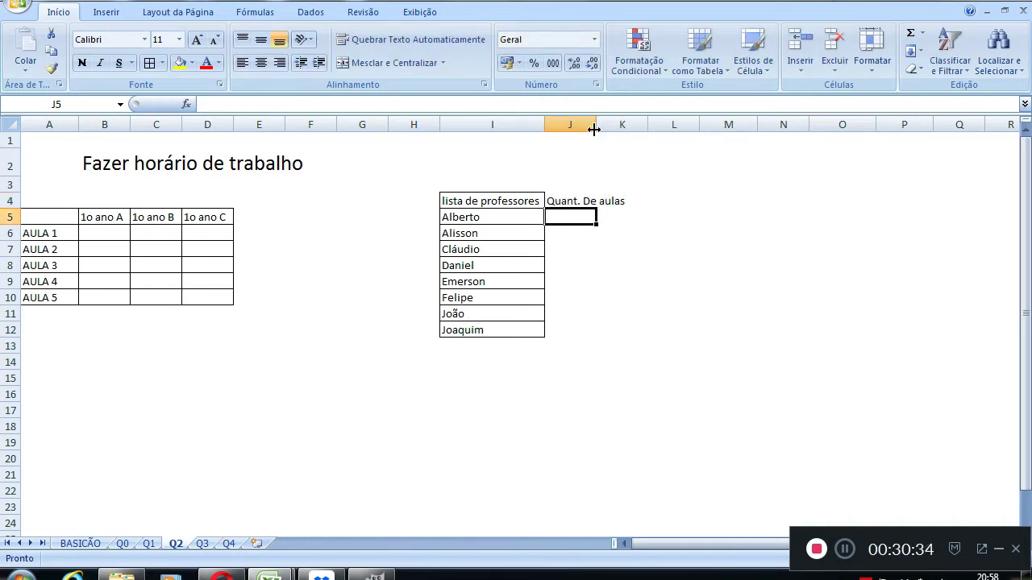
{"action": "double_click", "coordinate": [595, 126]}
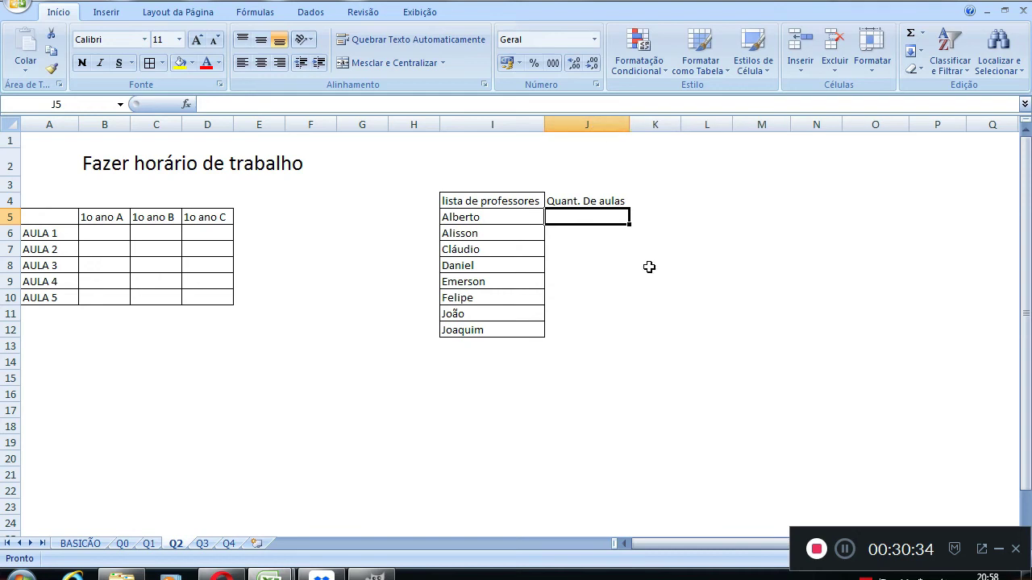
{"action": "left_click", "coordinate": [844, 552]}
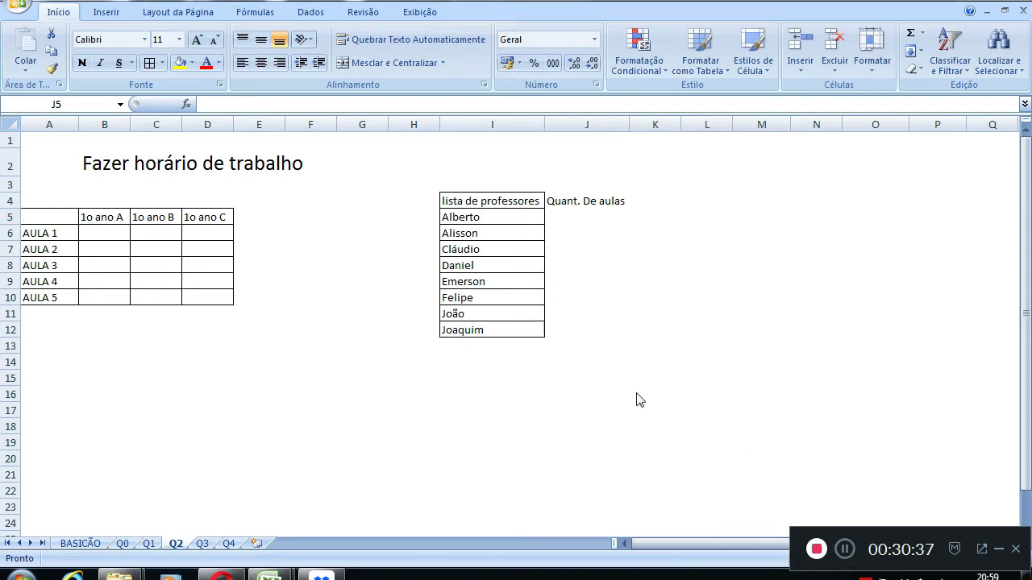
Enter a CONT.SE formula in J5 that counts the teacher name in I5 within the schedule range B6:D10
{"action": "left_click", "coordinate": [572, 216]}
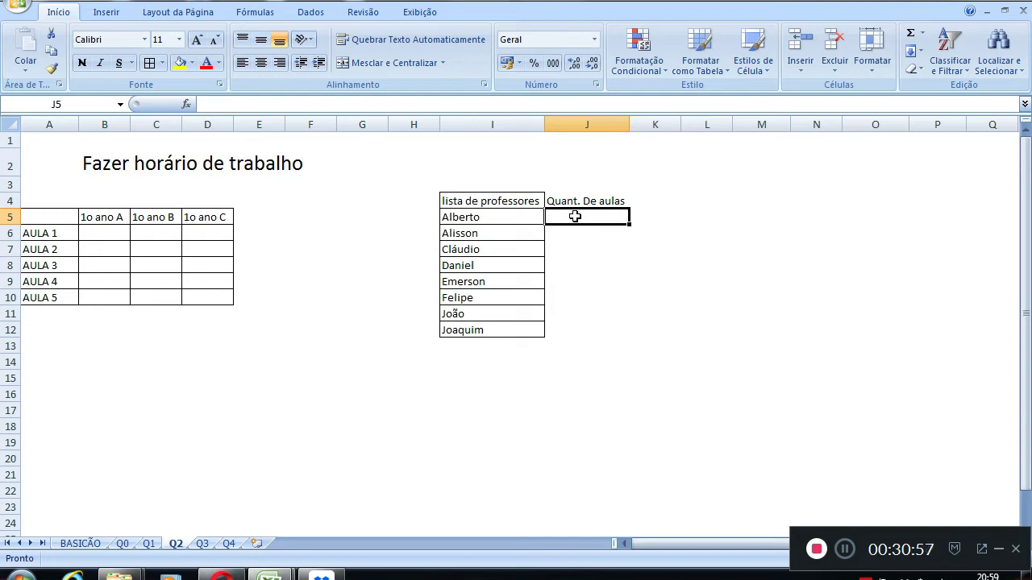
{"action": "type", "text": "=cont.se"}
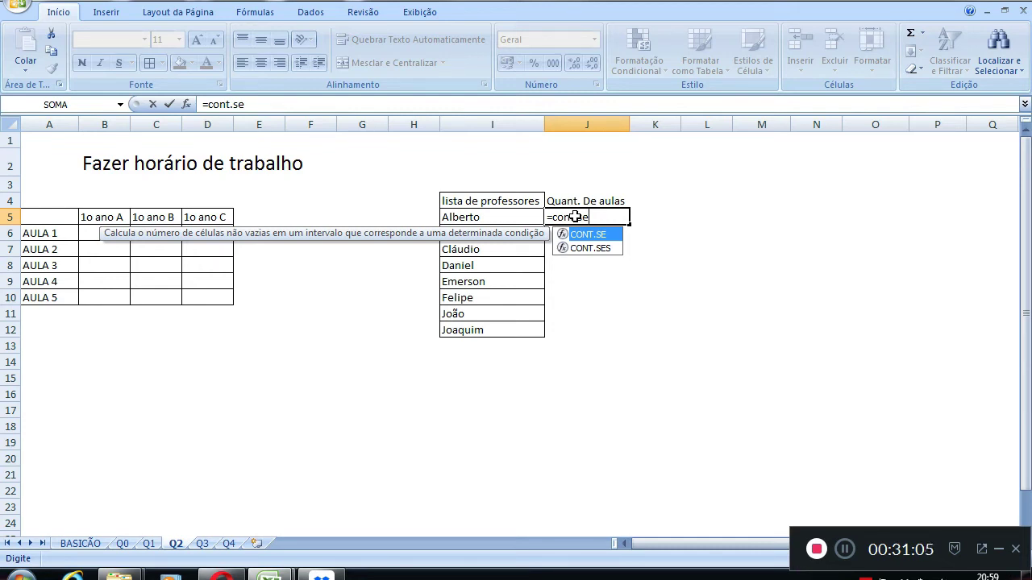
{"action": "type", "text": "("}
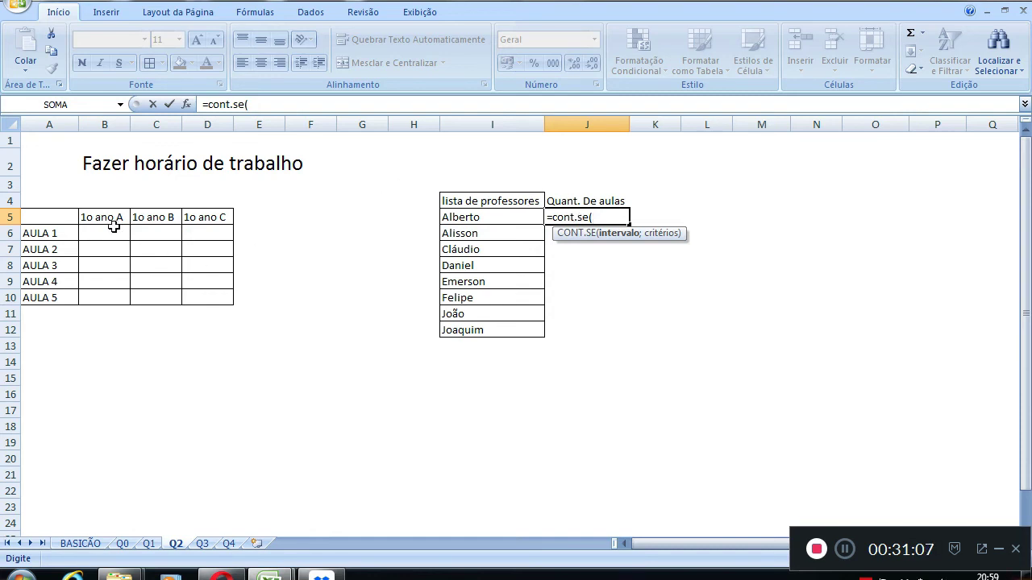
{"action": "left_click_drag", "start_coordinate": [113, 233], "coordinate": [206, 298]}
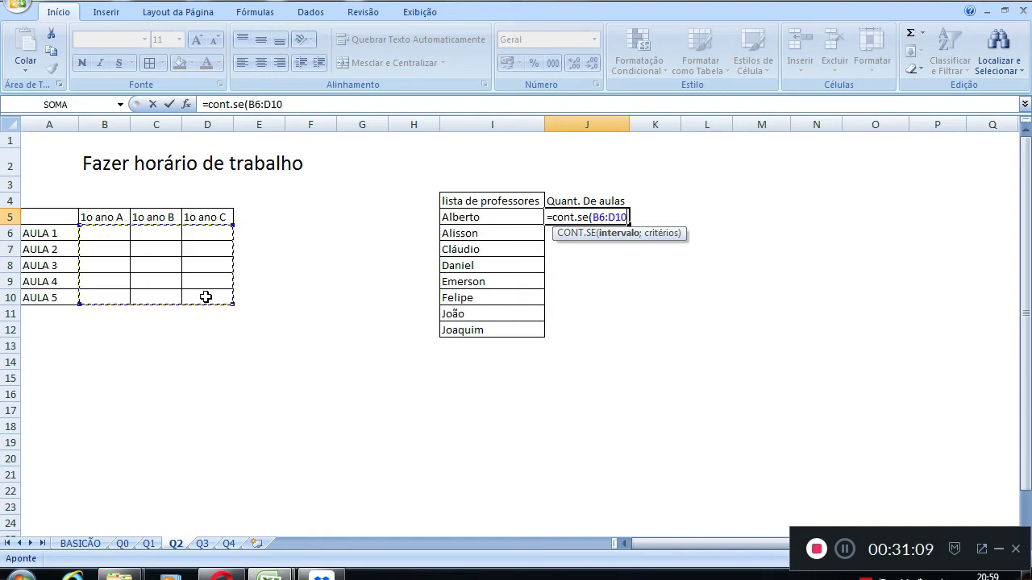
{"action": "type", "text": ";"}
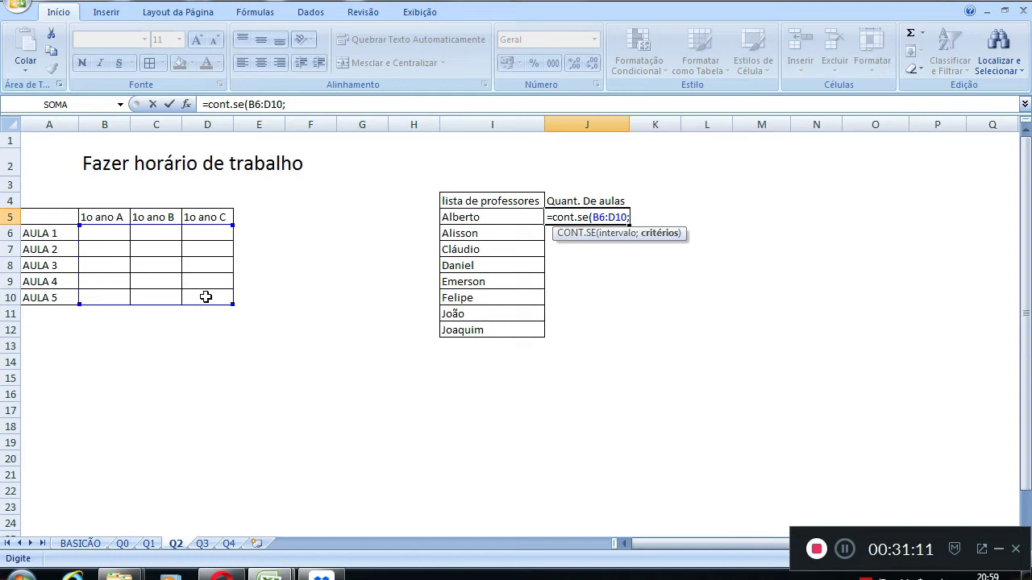
{"action": "left_click", "coordinate": [475, 215]}
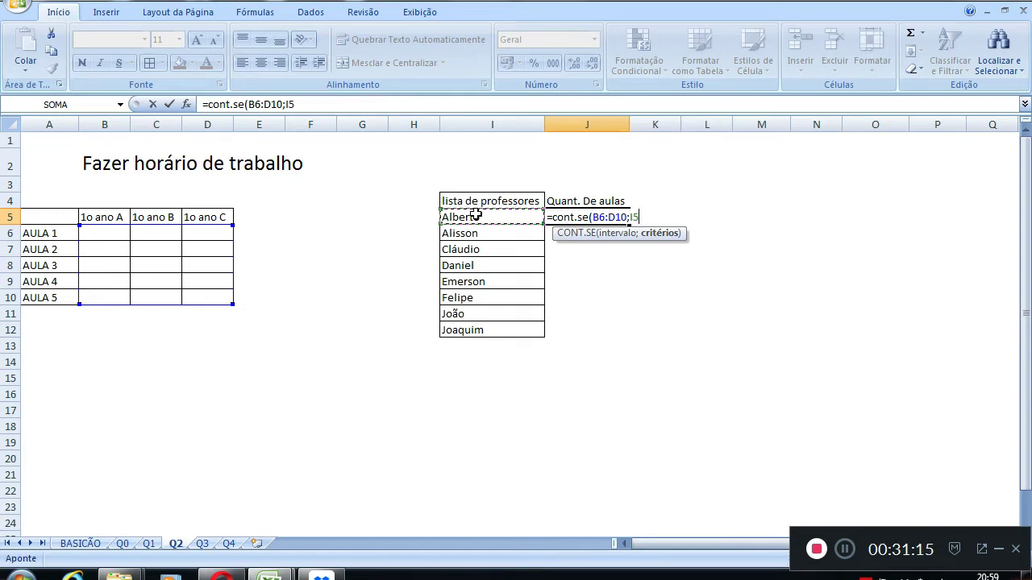
{"action": "key", "text": "Return"}
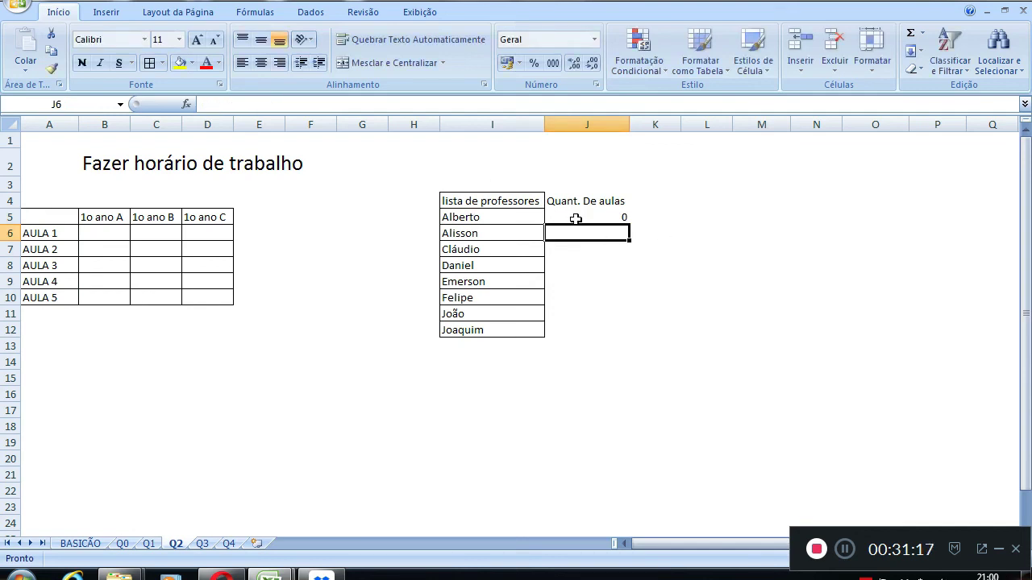
Make the range in J5's formula absolute as $B$6:$D$10 and fill the formula down to J12
{"action": "left_click", "coordinate": [575, 219]}
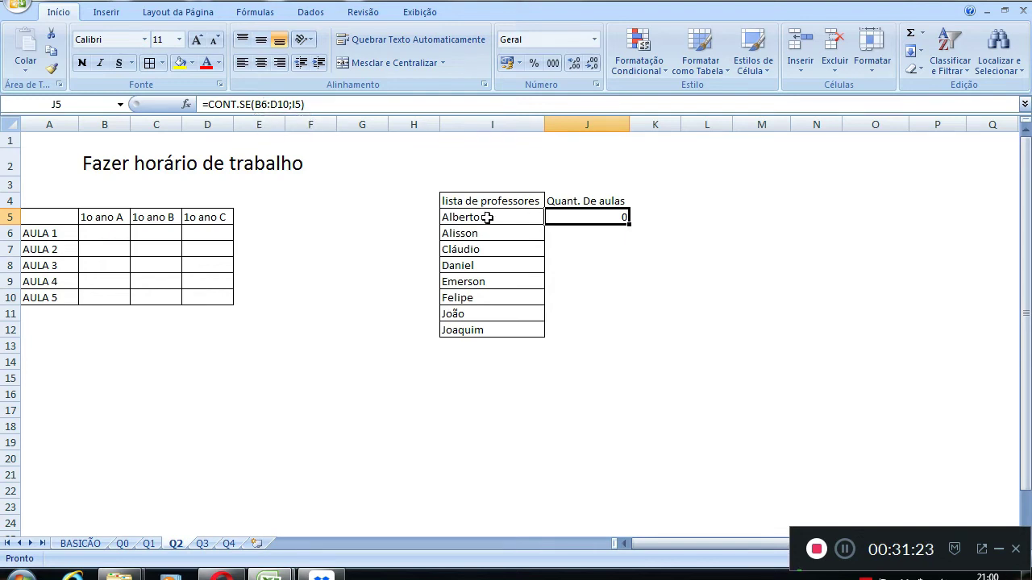
{"action": "left_click", "coordinate": [264, 104]}
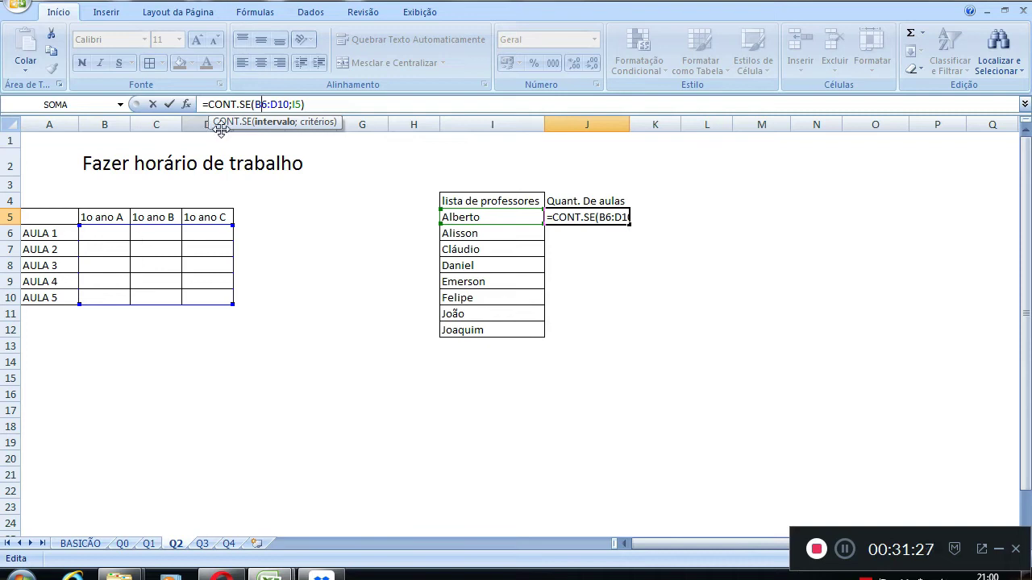
{"action": "key", "text": "F4"}
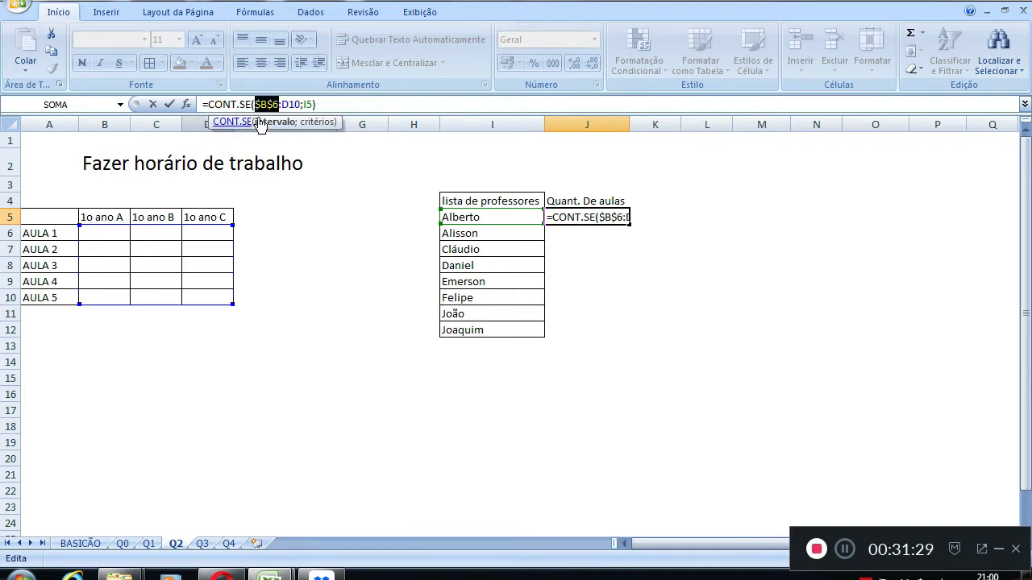
{"action": "left_click", "coordinate": [290, 104]}
{"action": "key", "text": "F4"}
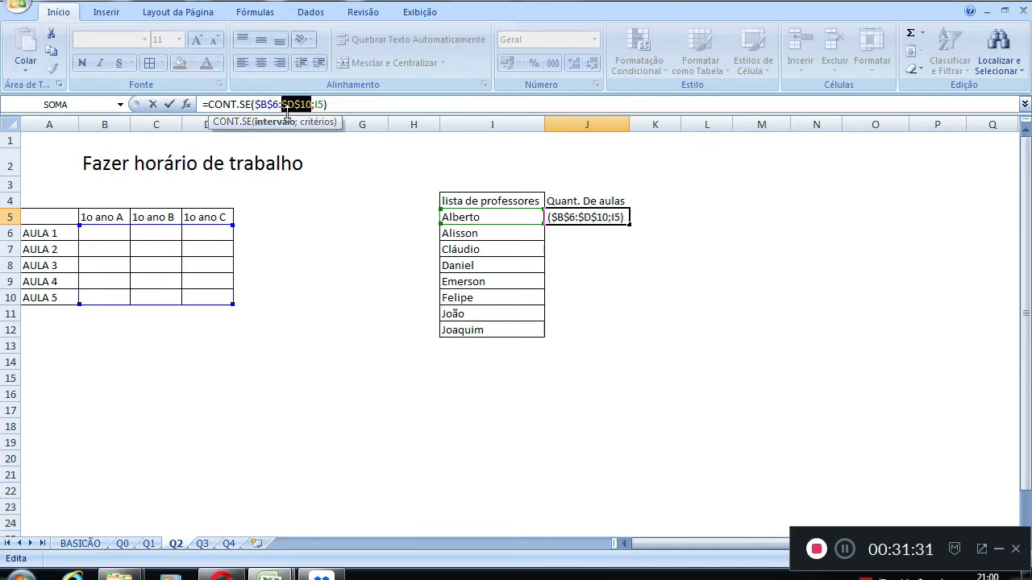
{"action": "key", "text": "Return"}
{"action": "left_click", "coordinate": [593, 217]}
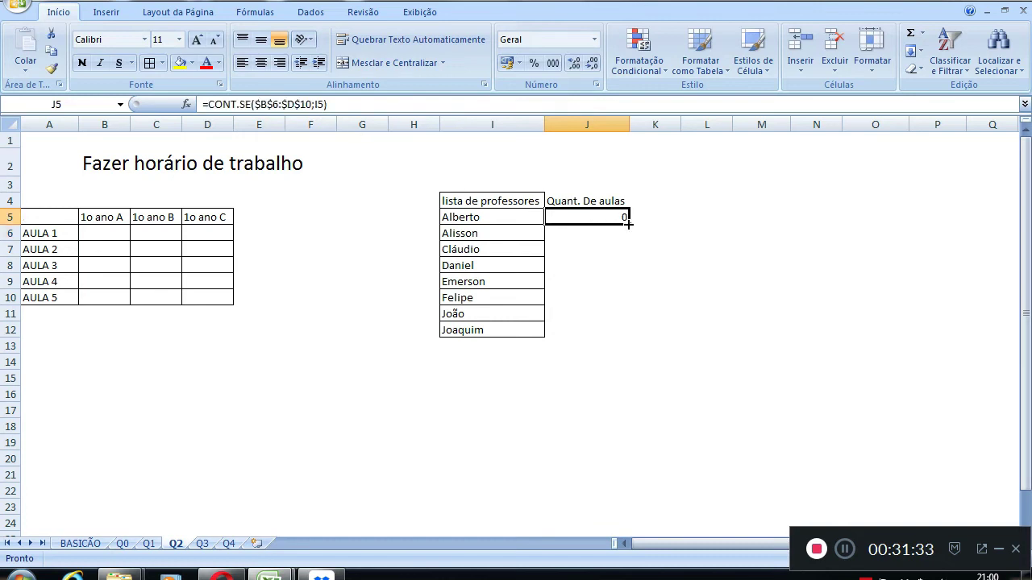
{"action": "left_click_drag", "start_coordinate": [628, 226], "coordinate": [626, 337]}
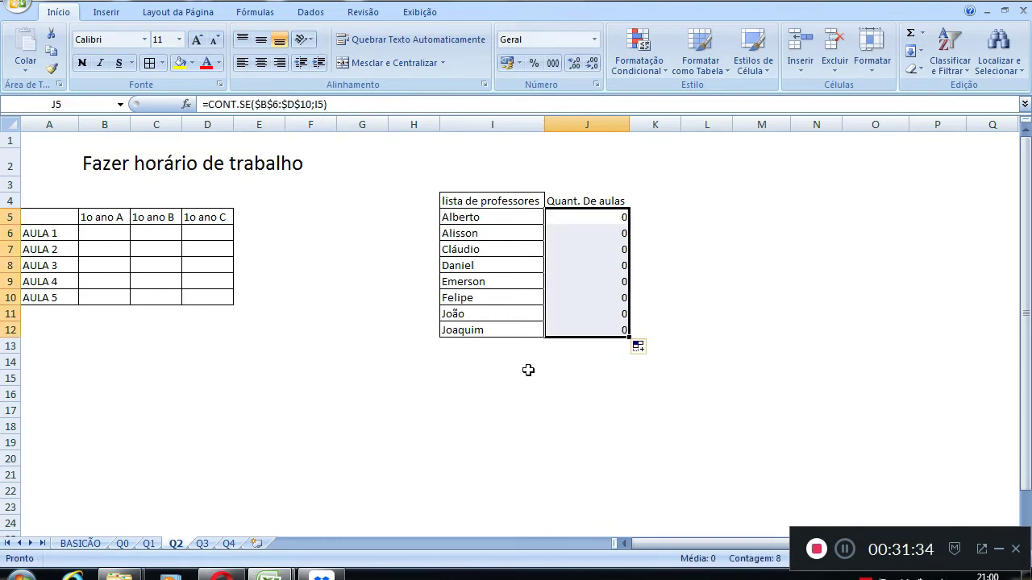
Enter the first teacher's name in B7 and the seventh teacher's name in D9 to test the lesson counts
{"action": "left_click", "coordinate": [109, 249]}
{"action": "type", "text": "A"}
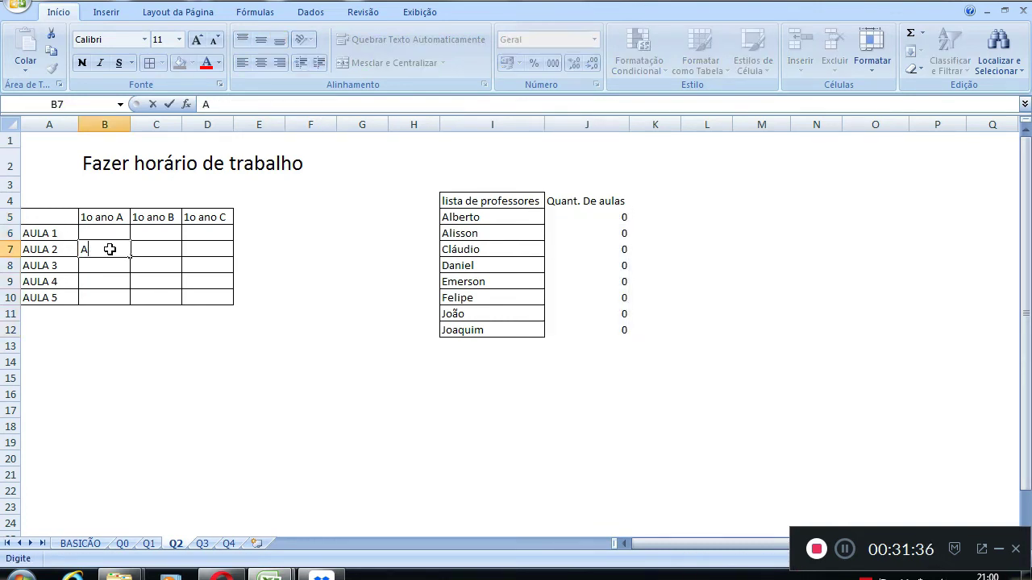
{"action": "type", "text": "lberro"}
{"action": "key", "text": "Return"}
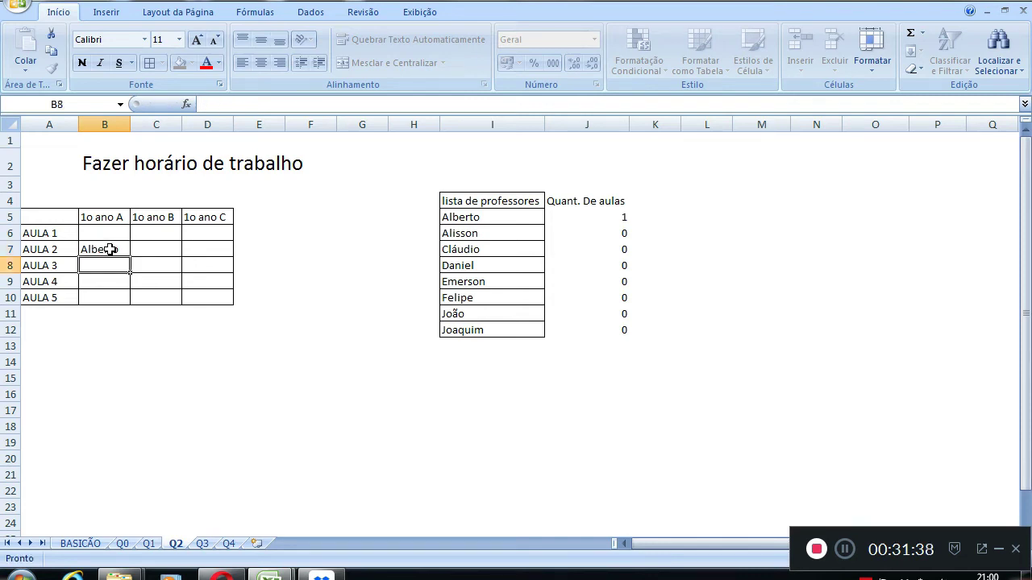
{"action": "key", "text": "Right"}
{"action": "key", "text": "Right"}
{"action": "key", "text": "Down"}
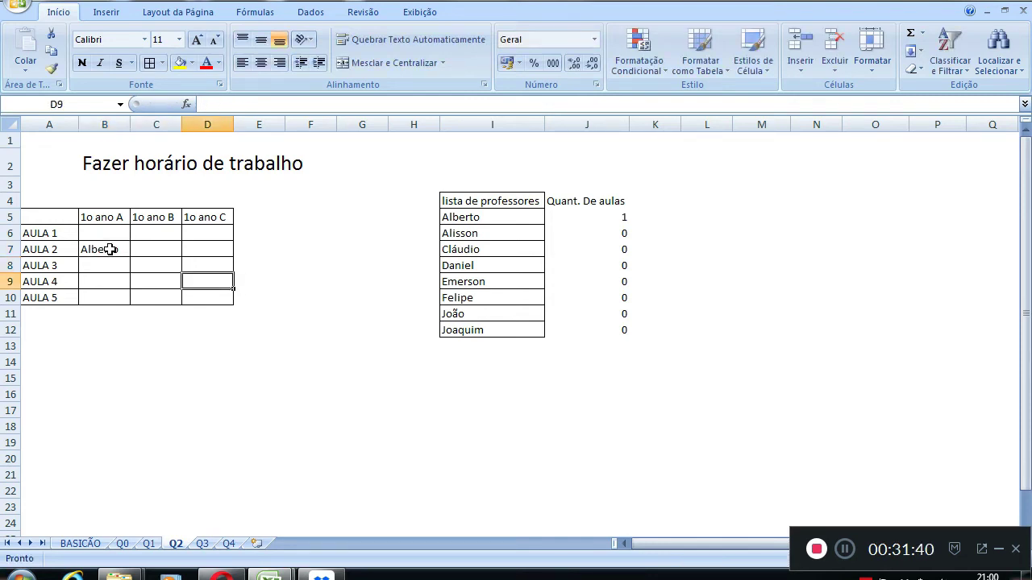
{"action": "type", "text": "João"}
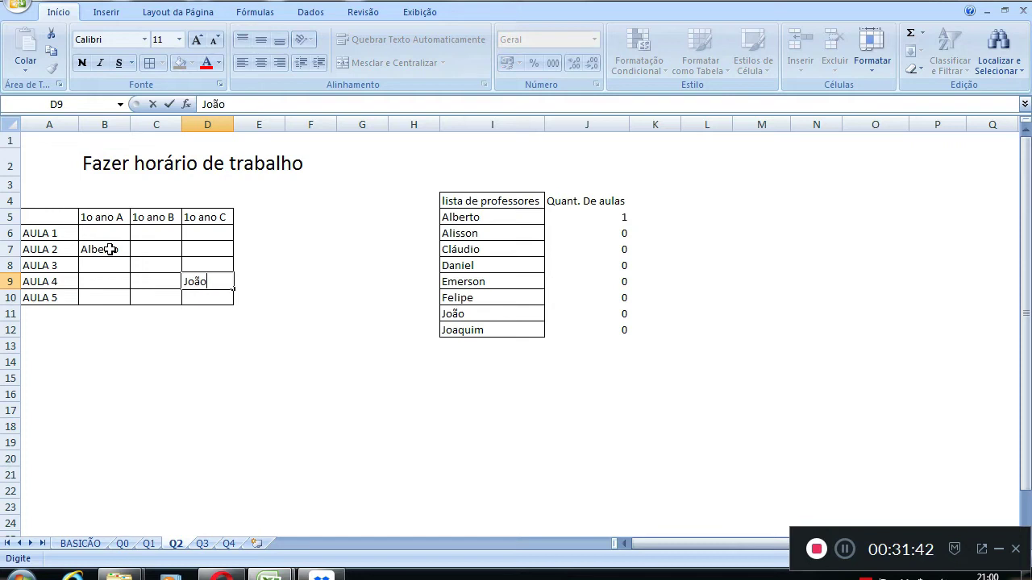
{"action": "key", "text": "Return"}
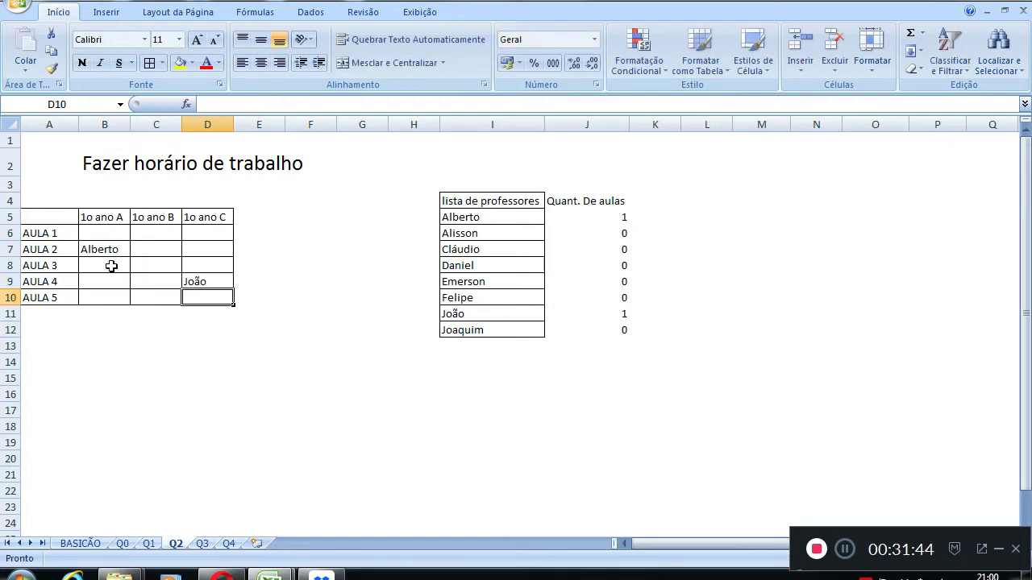
Clear the test names from the schedule cells B6 to D10
{"action": "left_click_drag", "start_coordinate": [101, 232], "coordinate": [208, 298]}
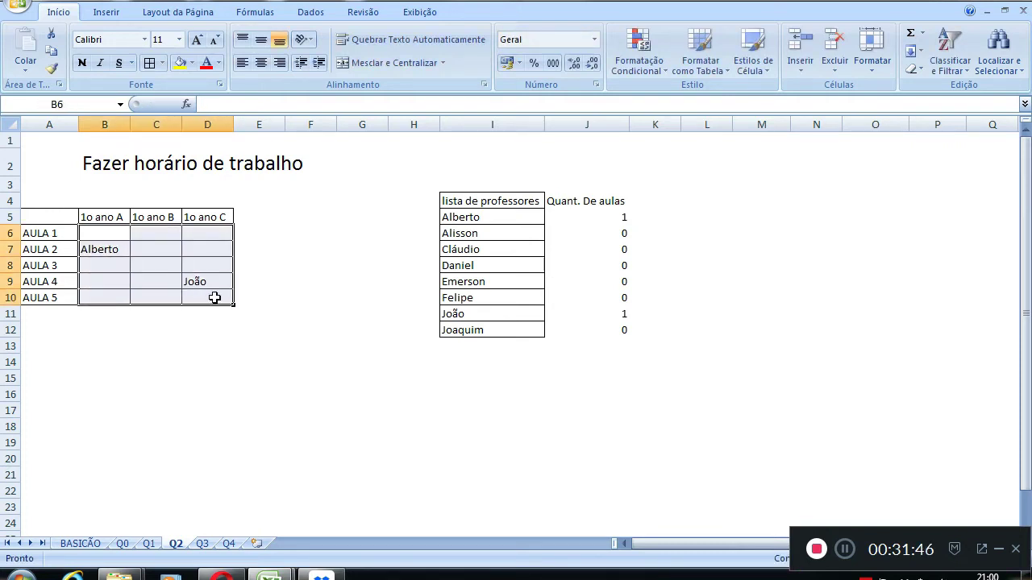
{"action": "key", "text": "Delete"}
{"action": "left_click", "coordinate": [268, 313]}
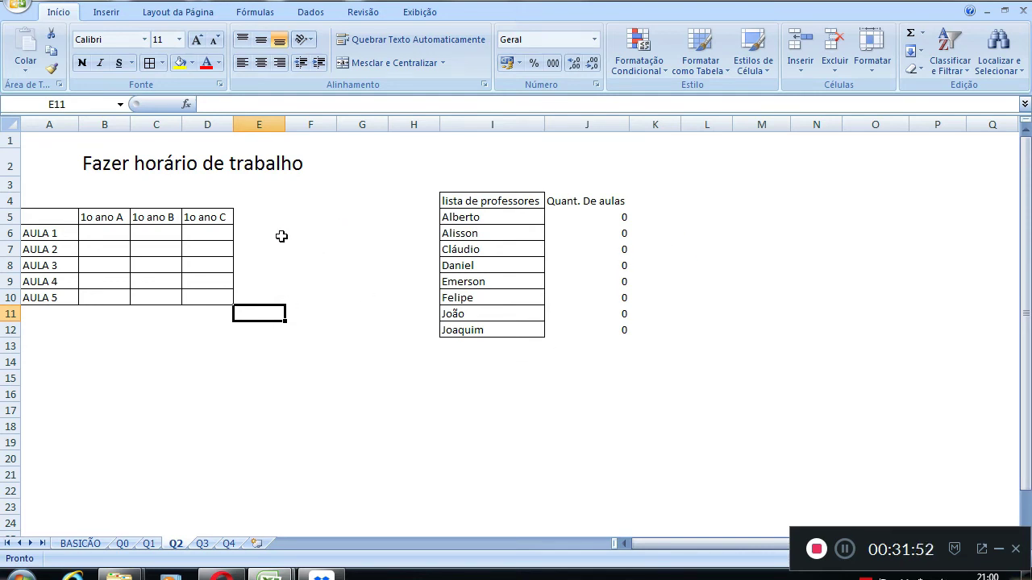
Start a conditional formatting rule on B6:D6 that formats only duplicate values
{"action": "left_click", "coordinate": [87, 233]}
{"action": "left_click_drag", "start_coordinate": [87, 233], "coordinate": [196, 232]}
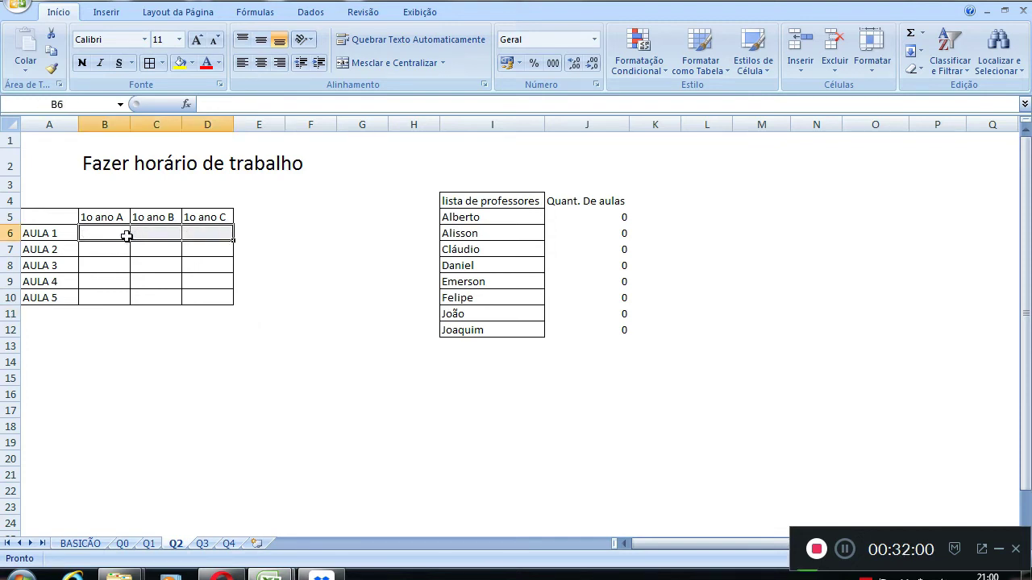
{"action": "left_click_drag", "start_coordinate": [112, 232], "coordinate": [193, 235]}
{"action": "left_click", "coordinate": [651, 69]}
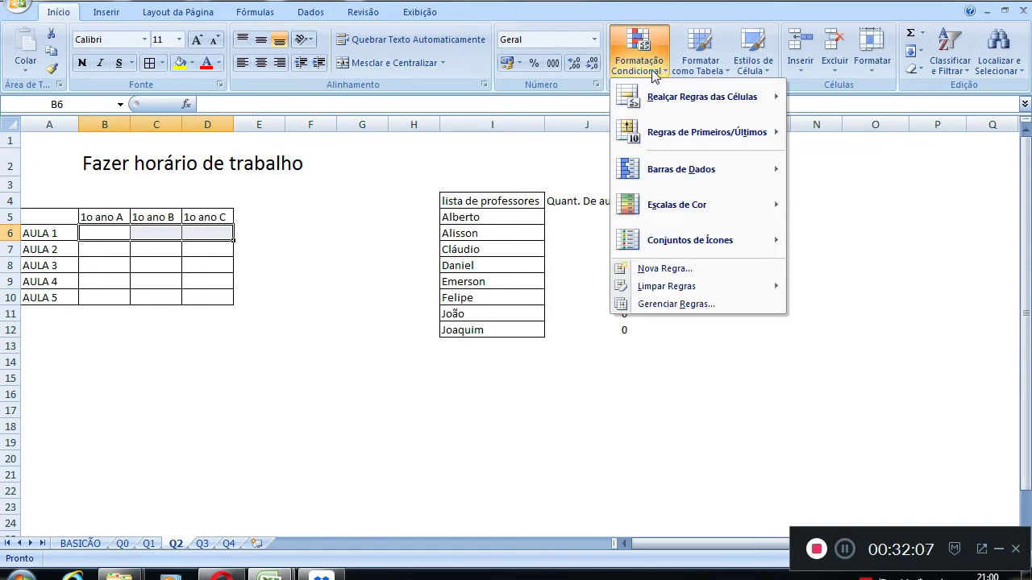
{"action": "left_click", "coordinate": [60, 16]}
{"action": "left_click", "coordinate": [640, 69]}
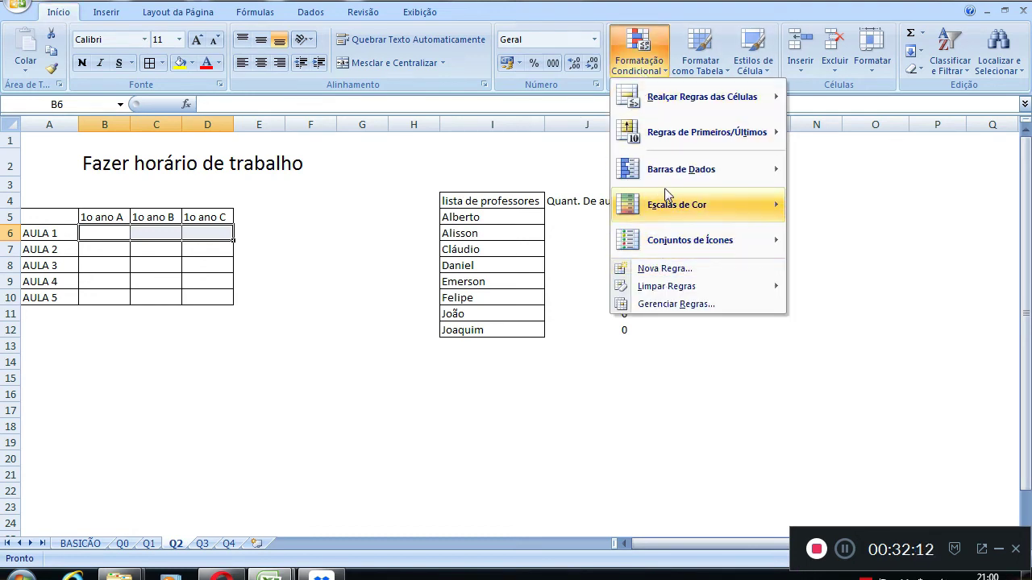
{"action": "mouse_move", "coordinate": [677, 162]}
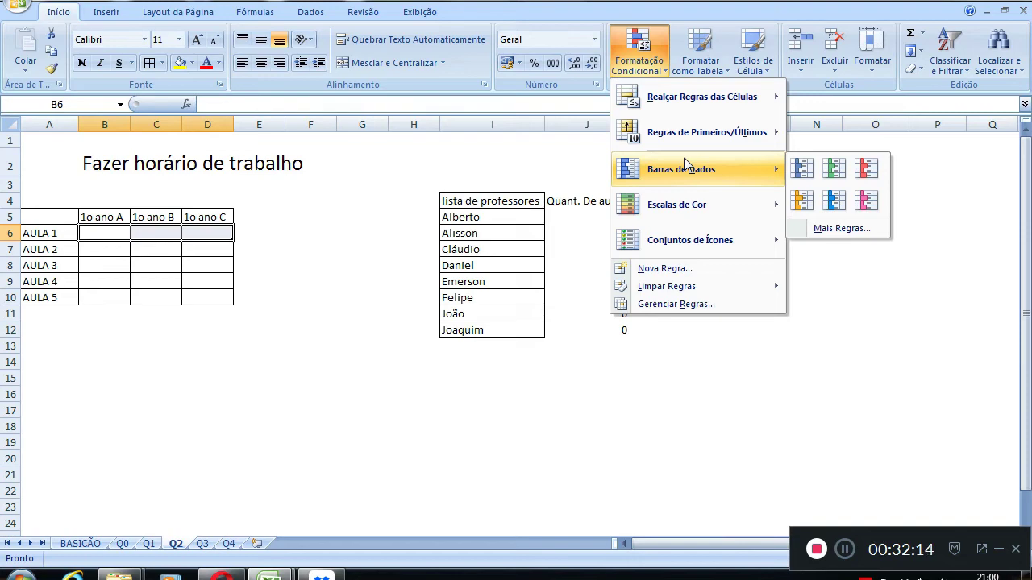
{"action": "left_click", "coordinate": [677, 269]}
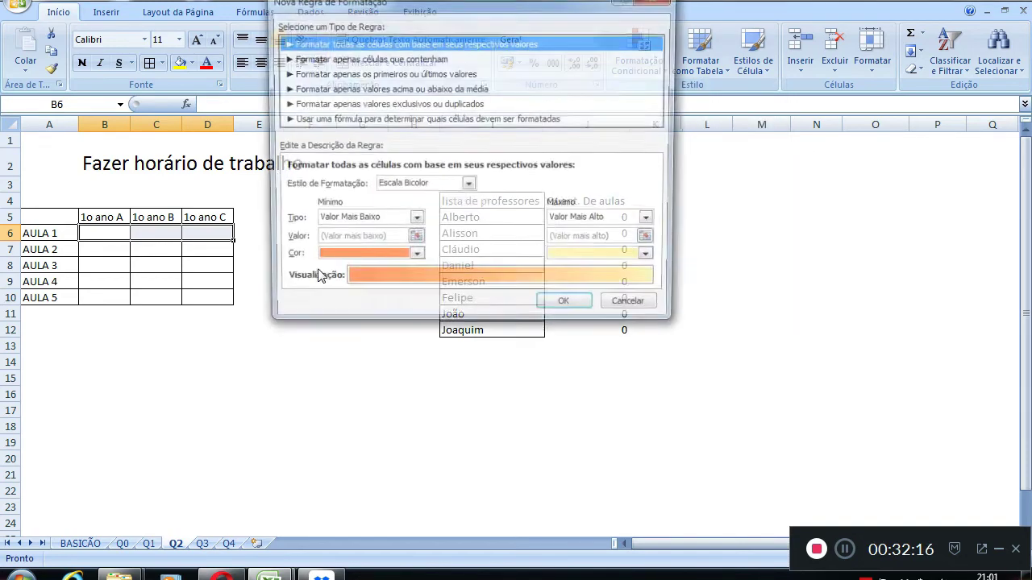
{"action": "left_click", "coordinate": [393, 105]}
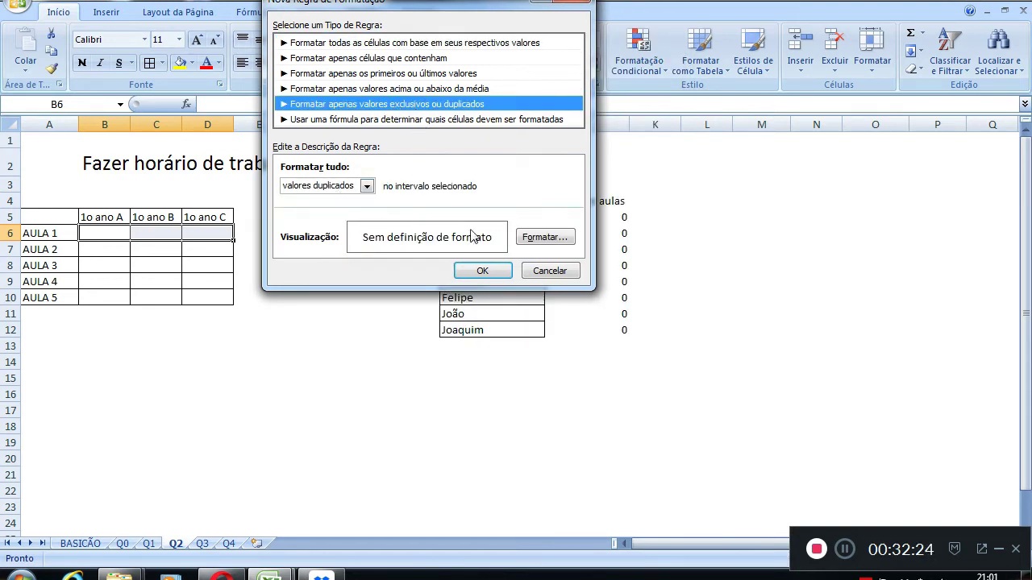
Give the duplicate-values rule a red fill and apply it to the AULA 1 row
{"action": "left_click", "coordinate": [537, 239]}
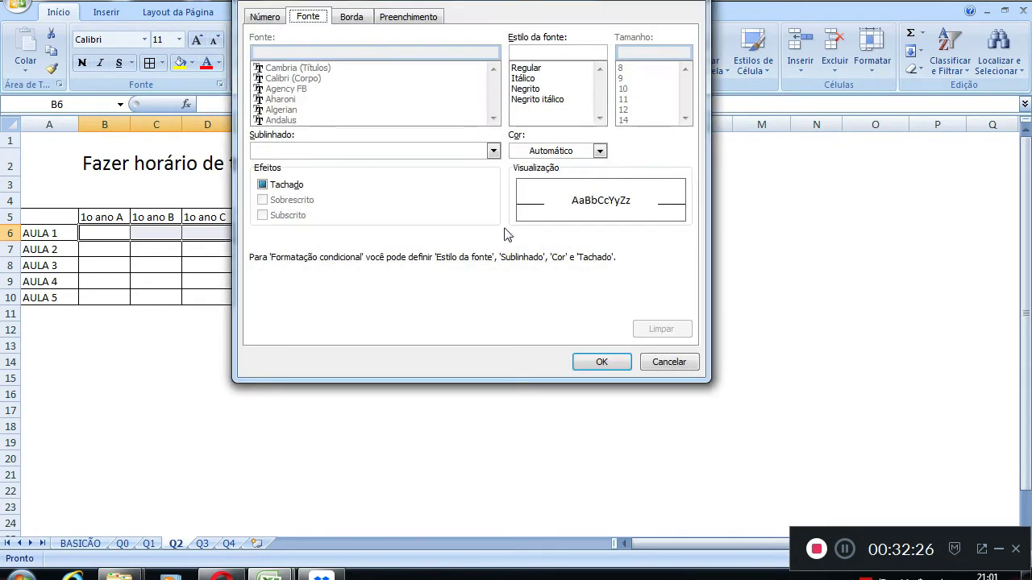
{"action": "left_click", "coordinate": [357, 18]}
{"action": "left_click", "coordinate": [402, 20]}
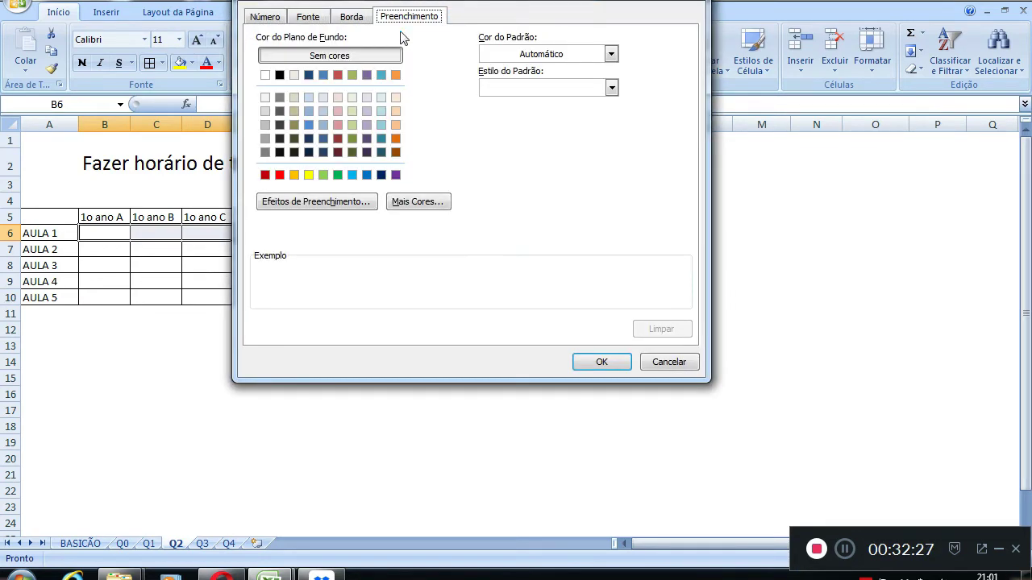
{"action": "left_click", "coordinate": [280, 175]}
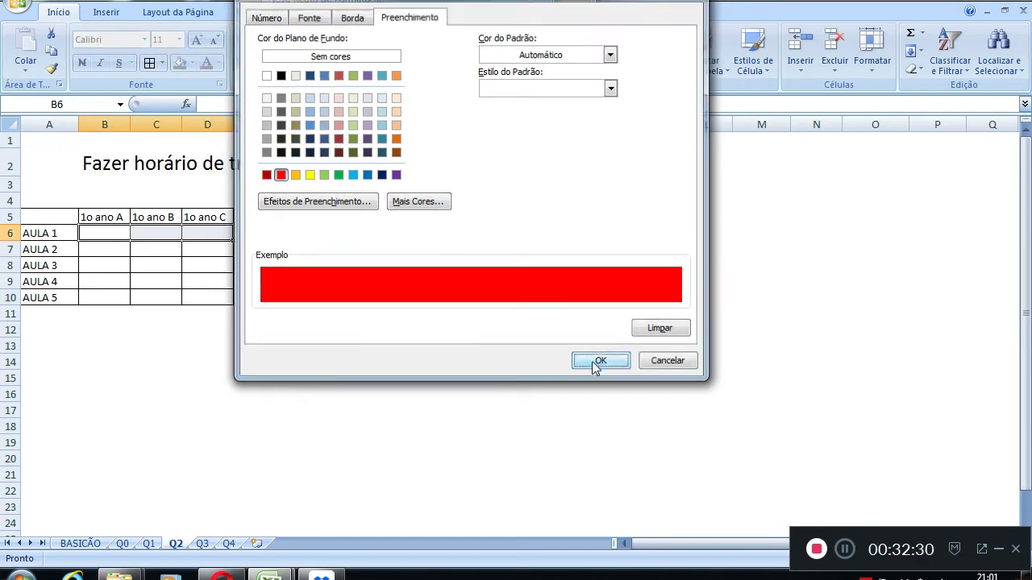
{"action": "left_click", "coordinate": [602, 362]}
{"action": "left_click", "coordinate": [594, 270]}
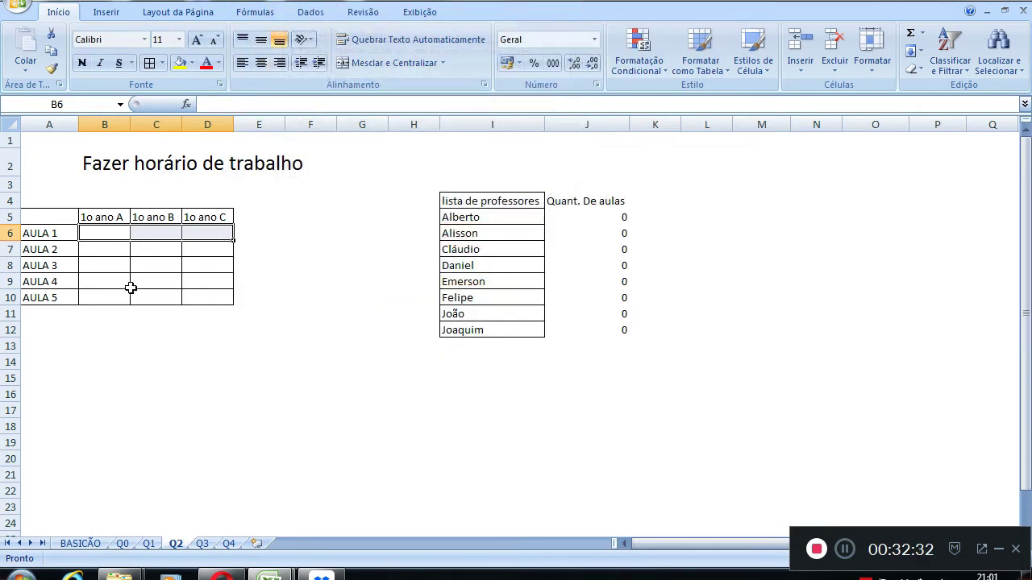
Test the duplicate rule by entering the third teacher's name in B6 and D6, and clear both cells
{"action": "left_click", "coordinate": [104, 245]}
{"action": "left_click", "coordinate": [103, 236]}
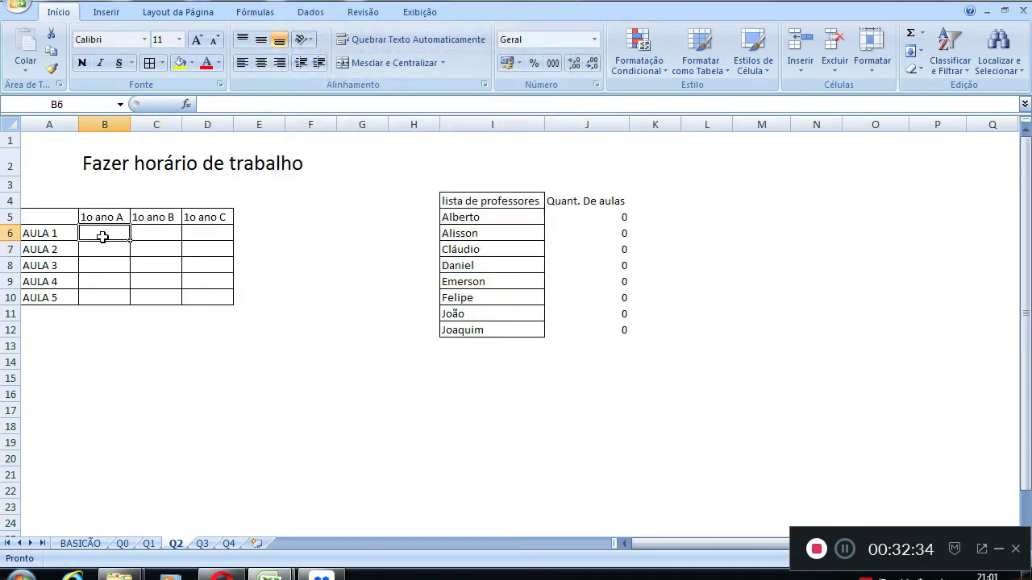
{"action": "type", "text": "Cláudio"}
{"action": "key", "text": "Tab"}
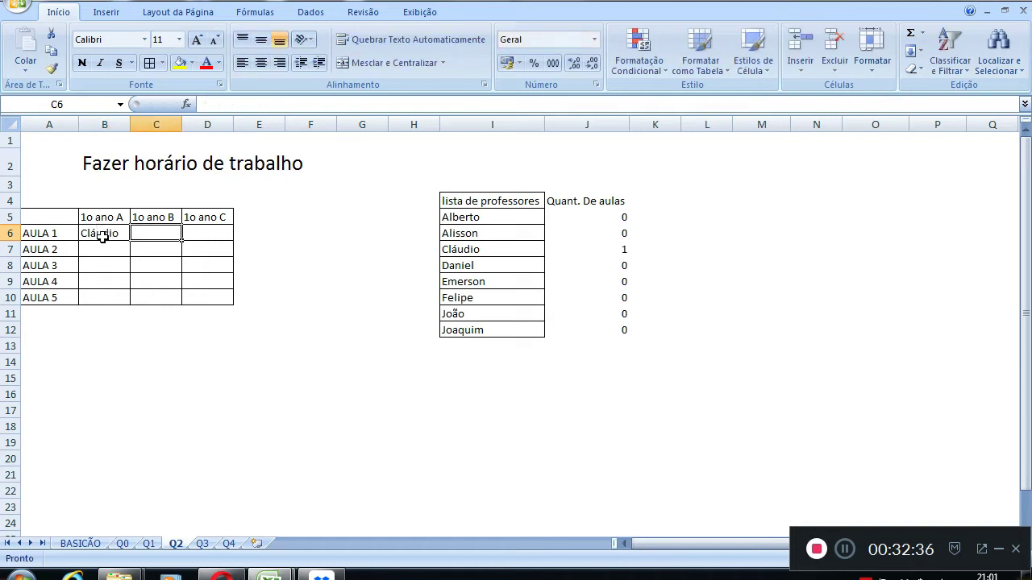
{"action": "key", "text": "Tab"}
{"action": "type", "text": "Cláudio"}
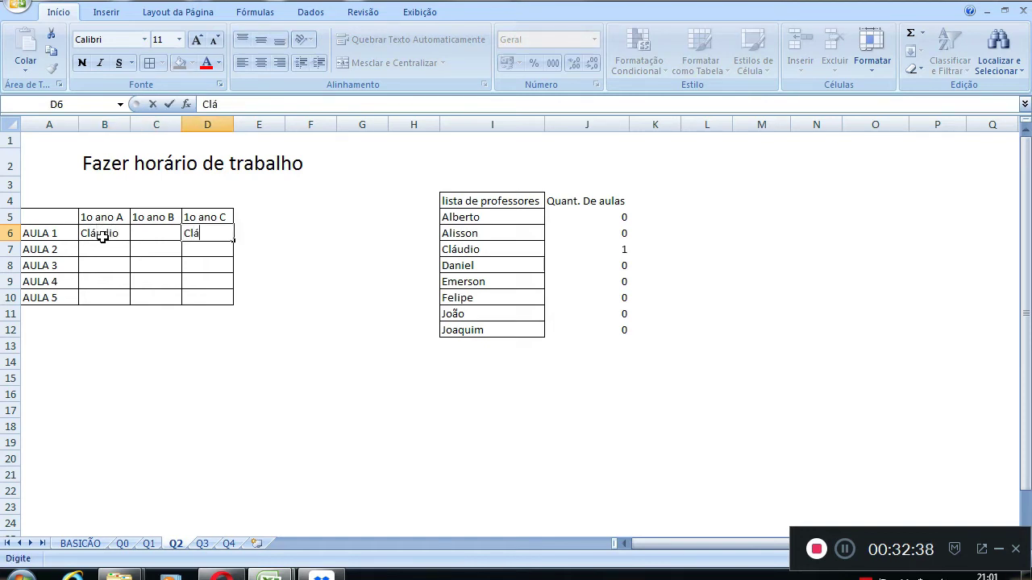
{"action": "key", "text": "Return"}
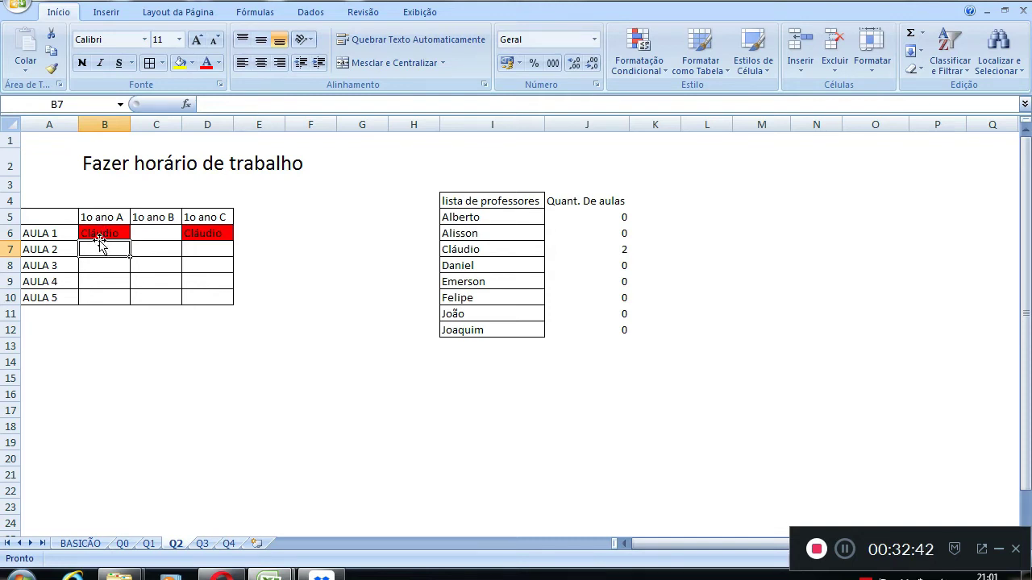
{"action": "left_click", "coordinate": [216, 239]}
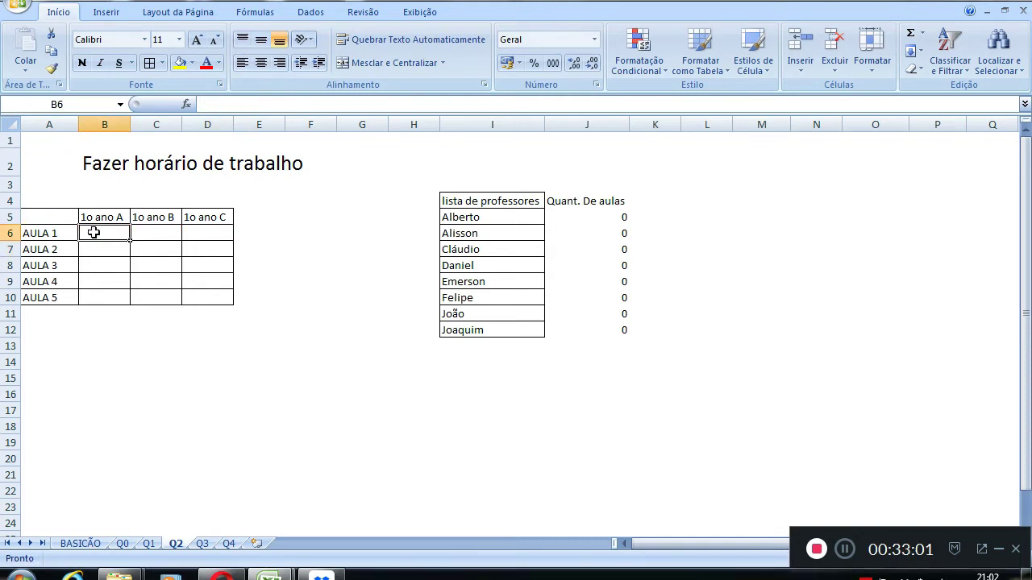
Check in the rules manager which range the duplicate-values rule on B6:D6 applies to
{"action": "left_click_drag", "start_coordinate": [92, 231], "coordinate": [189, 239]}
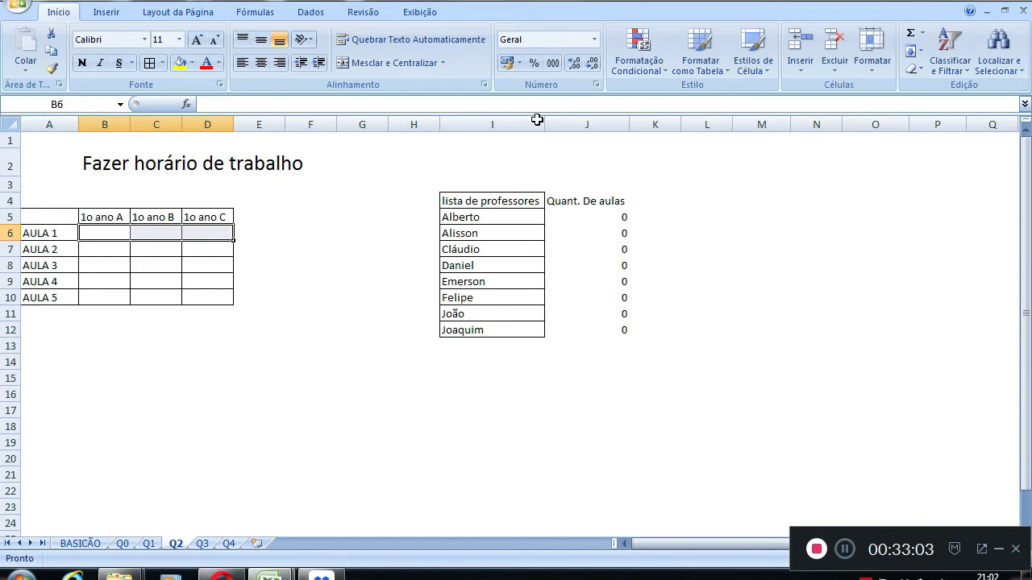
{"action": "left_click", "coordinate": [633, 66]}
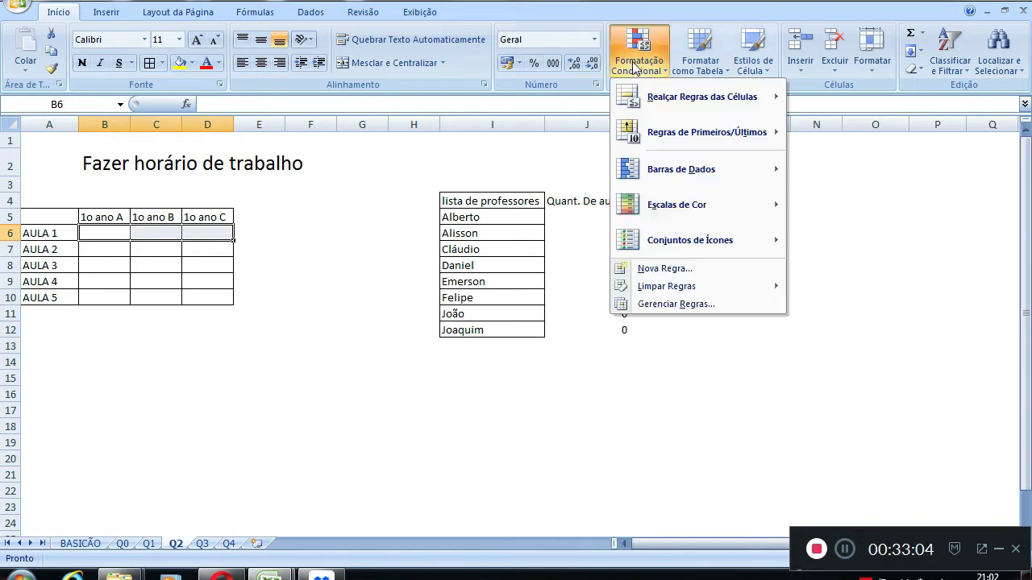
{"action": "left_click", "coordinate": [673, 305]}
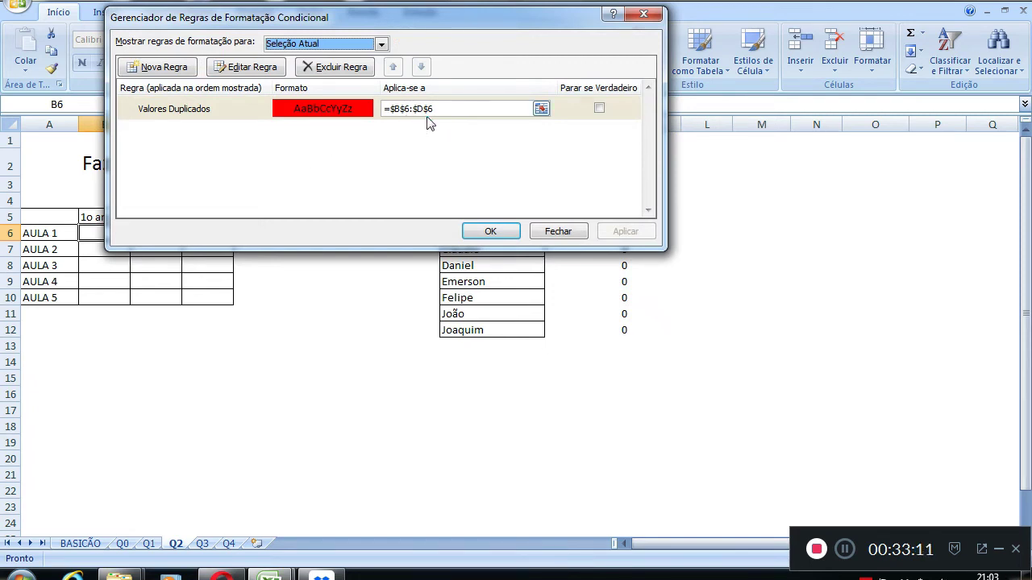
{"action": "left_click", "coordinate": [538, 233]}
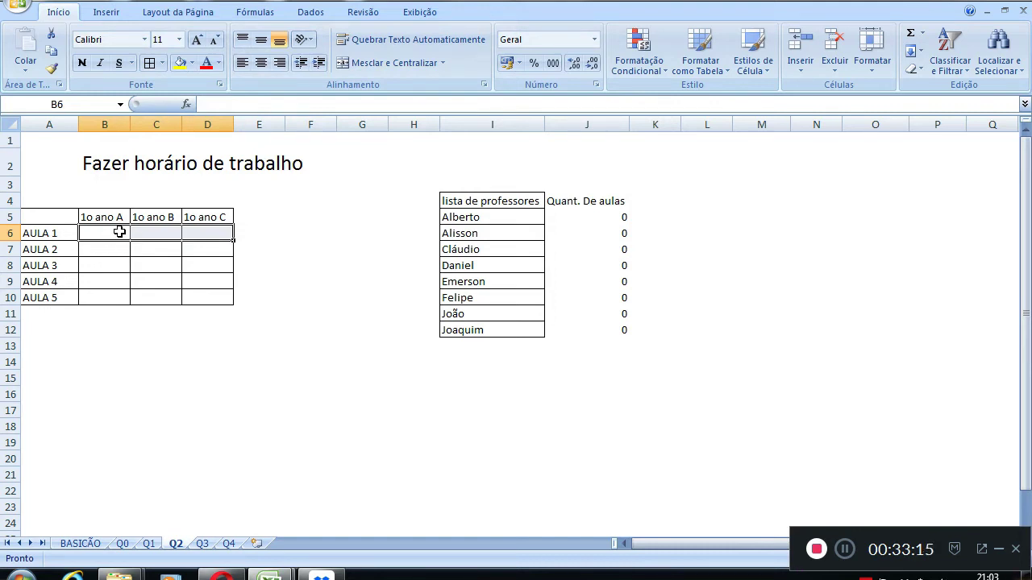
Copy B6:D6 and paste it into rows 7 to 10 so each AULA row gets its own duplicate rule
{"action": "left_click", "coordinate": [347, 310]}
{"action": "left_click_drag", "start_coordinate": [115, 235], "coordinate": [193, 239]}
{"action": "key", "text": "ctrl+c"}
{"action": "left_click", "coordinate": [89, 249]}
{"action": "key", "text": "ctrl+v"}
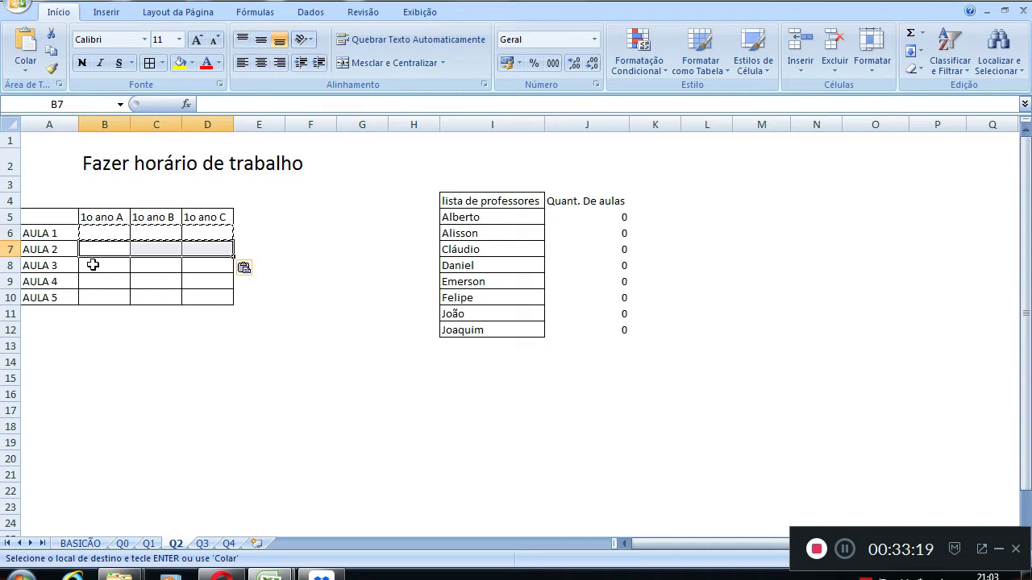
{"action": "left_click", "coordinate": [94, 266]}
{"action": "key", "text": "ctrl+v"}
{"action": "left_click", "coordinate": [97, 281]}
{"action": "key", "text": "ctrl+v"}
{"action": "left_click", "coordinate": [97, 300]}
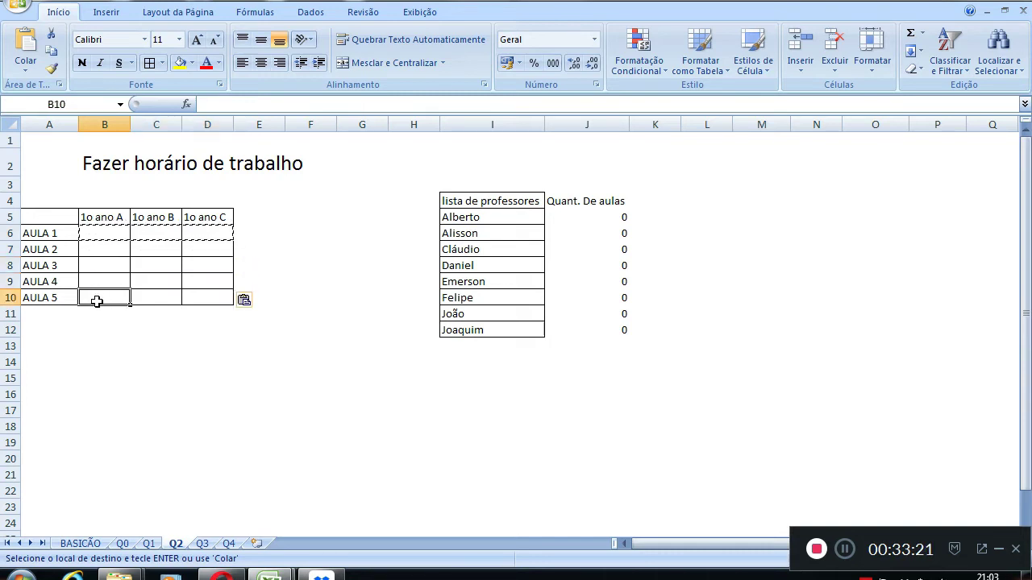
{"action": "key", "text": "ctrl+v"}
{"action": "key", "text": "Escape"}
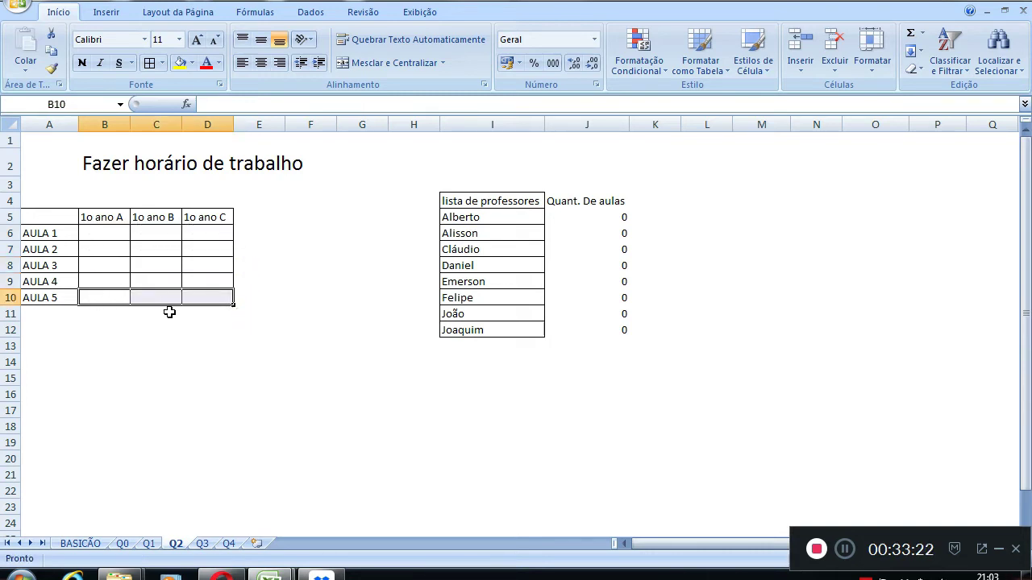
Test the AULA 1 row's duplicate rule by entering A in B6 and C6, and clear C6
{"action": "left_click", "coordinate": [112, 235]}
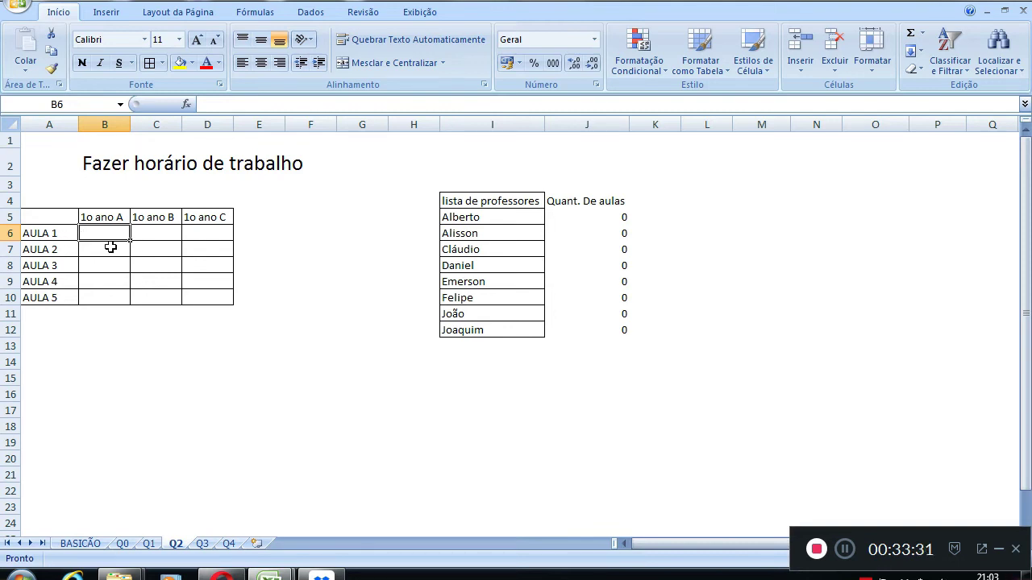
{"action": "type", "text": "A"}
{"action": "key", "text": "Return"}
{"action": "key", "text": "Up"}
{"action": "key", "text": "Right"}
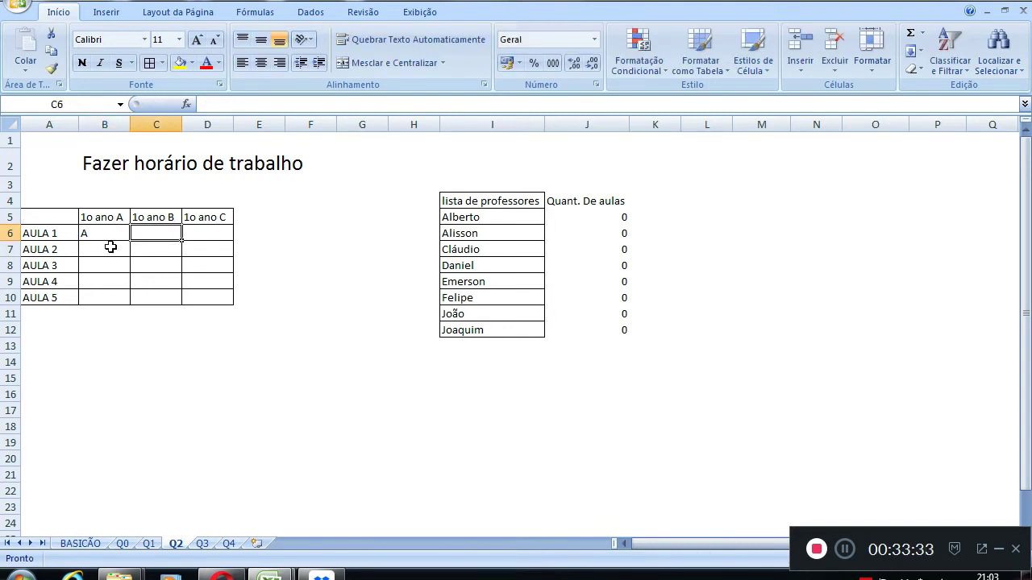
{"action": "type", "text": "A"}
{"action": "key", "text": "Return"}
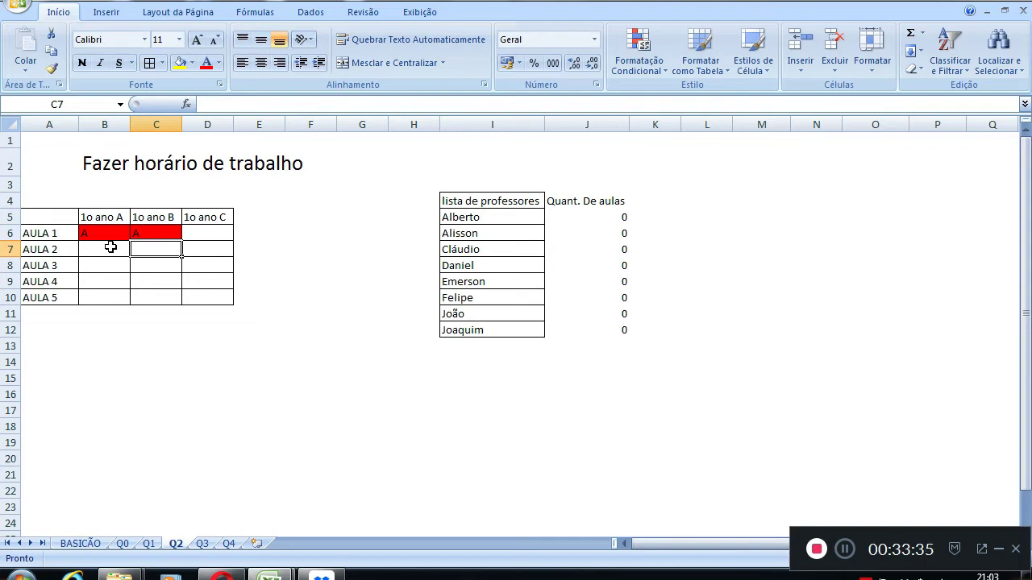
{"action": "key", "text": "Up"}
{"action": "key", "text": "Delete"}
{"action": "key", "text": "Down"}
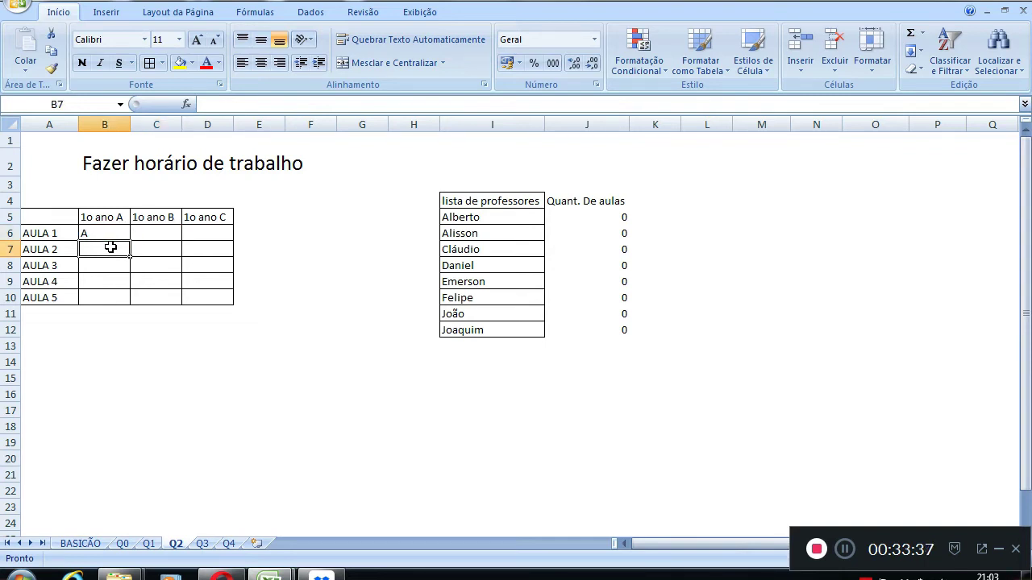
Enter A in C8 and B8 to test the duplicate rule on the AULA 3 row
{"action": "key", "text": "Down"}
{"action": "type", "text": "A"}
{"action": "key", "text": "Return"}
{"action": "key", "text": "Up"}
{"action": "key", "text": "Left"}
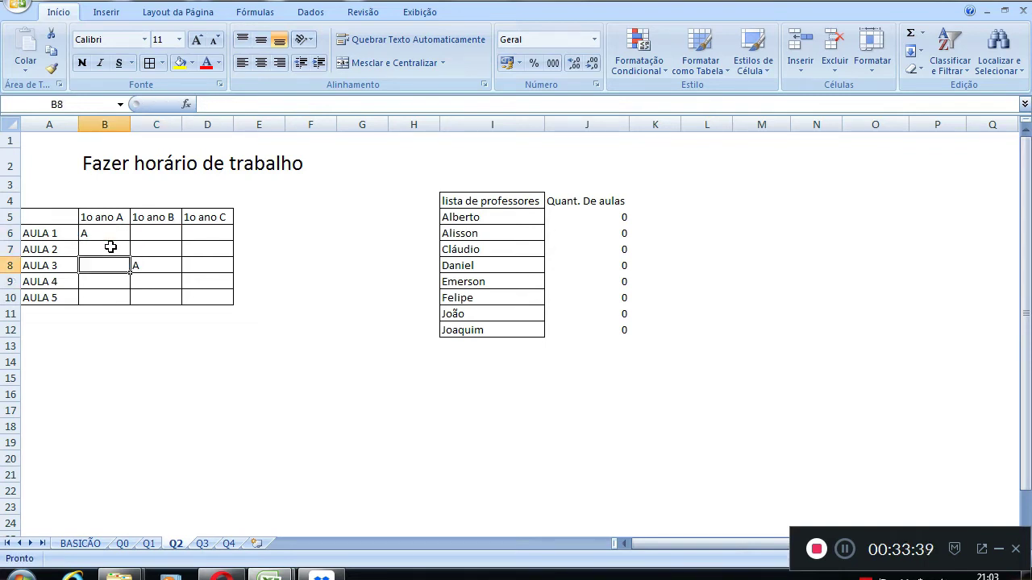
{"action": "type", "text": "A"}
{"action": "key", "text": "Return"}
{"action": "key", "text": "Right"}
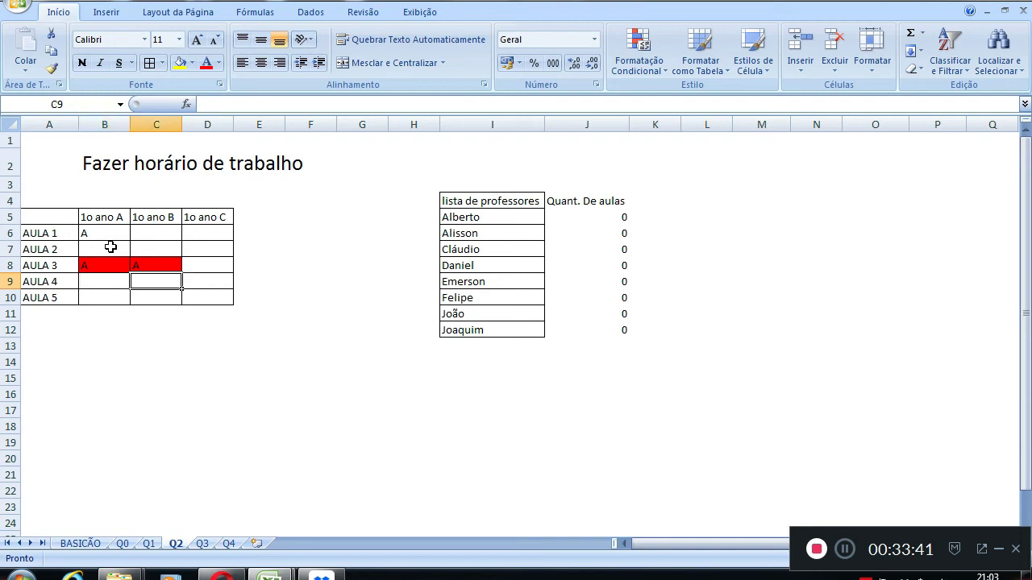
Clear the test letters from C8, B8 and B6
{"action": "key", "text": "Up"}
{"action": "key", "text": "Delete"}
{"action": "key", "text": "Left"}
{"action": "key", "text": "Delete"}
{"action": "key", "text": "Up"}
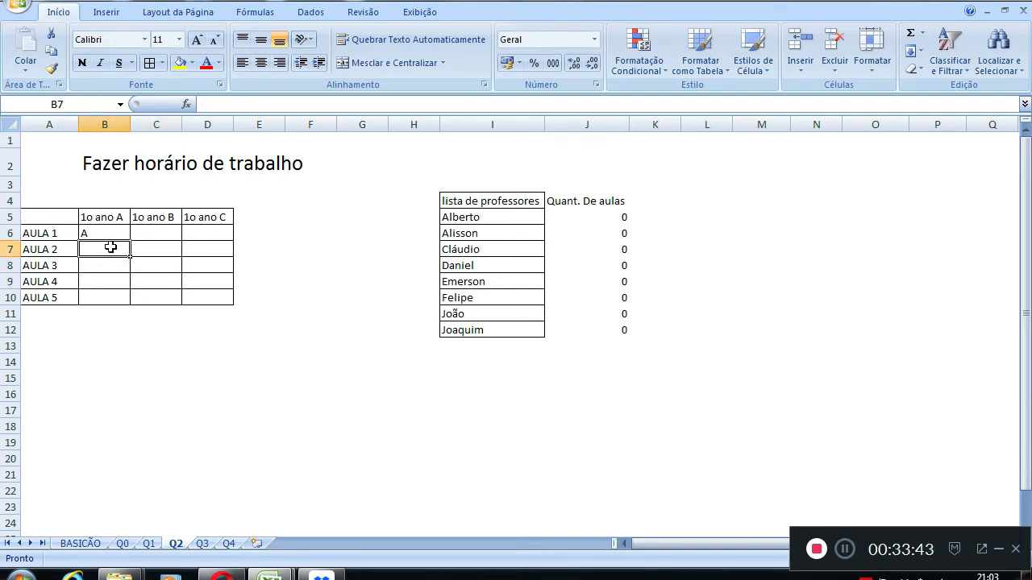
{"action": "key", "text": "Up"}
{"action": "key", "text": "Delete"}
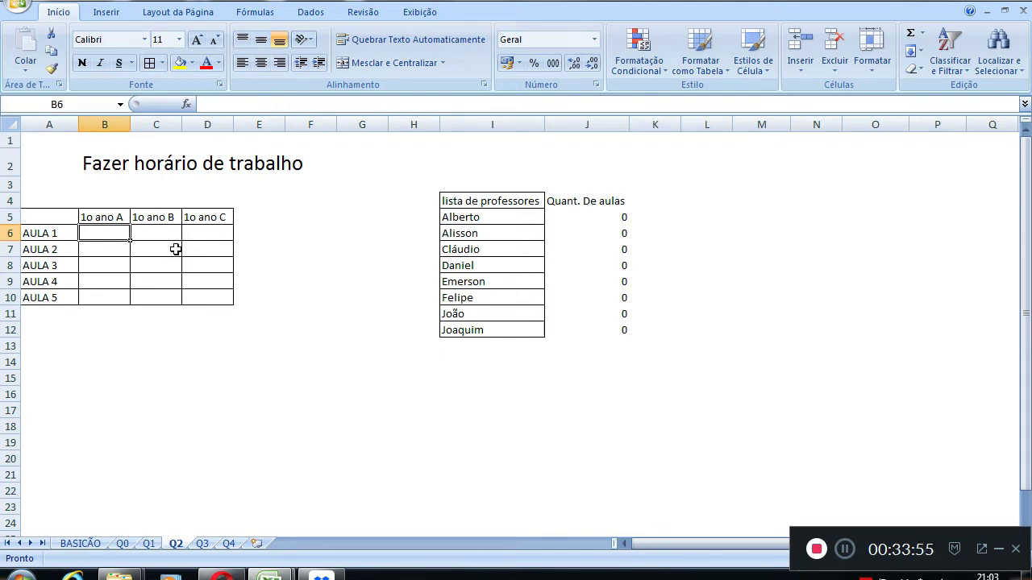
Copy the first teacher in the list (I5) and paste it as values only into B6
{"action": "left_click", "coordinate": [490, 216]}
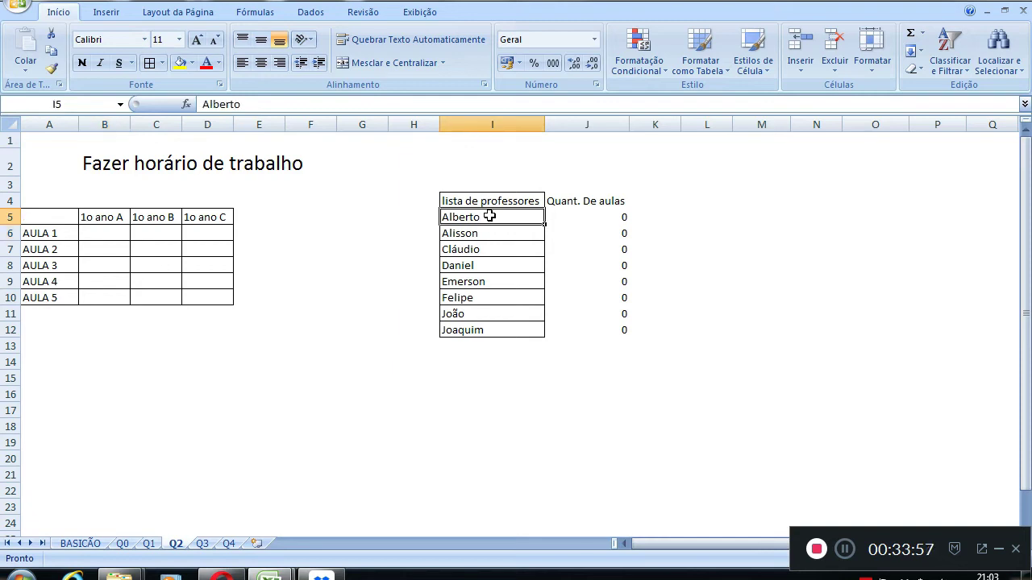
{"action": "left_click", "coordinate": [97, 236]}
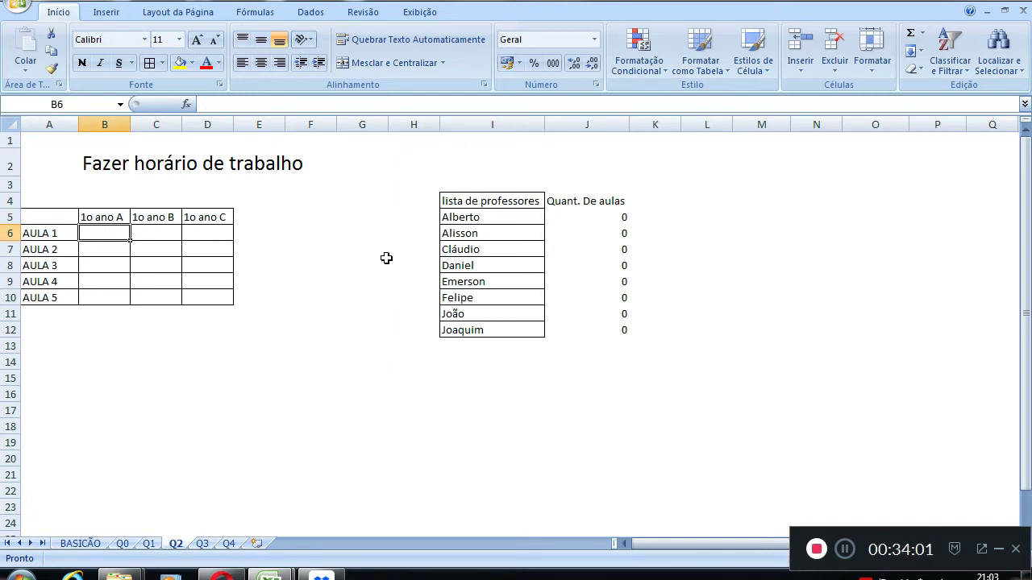
{"action": "left_click", "coordinate": [528, 214]}
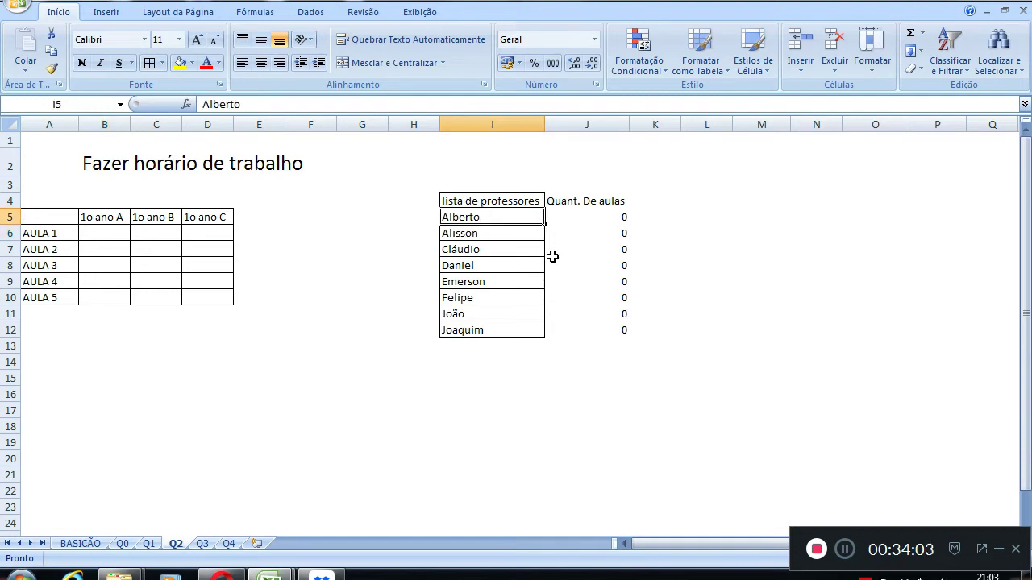
{"action": "key", "text": "ctrl+c"}
{"action": "right_click", "coordinate": [114, 234]}
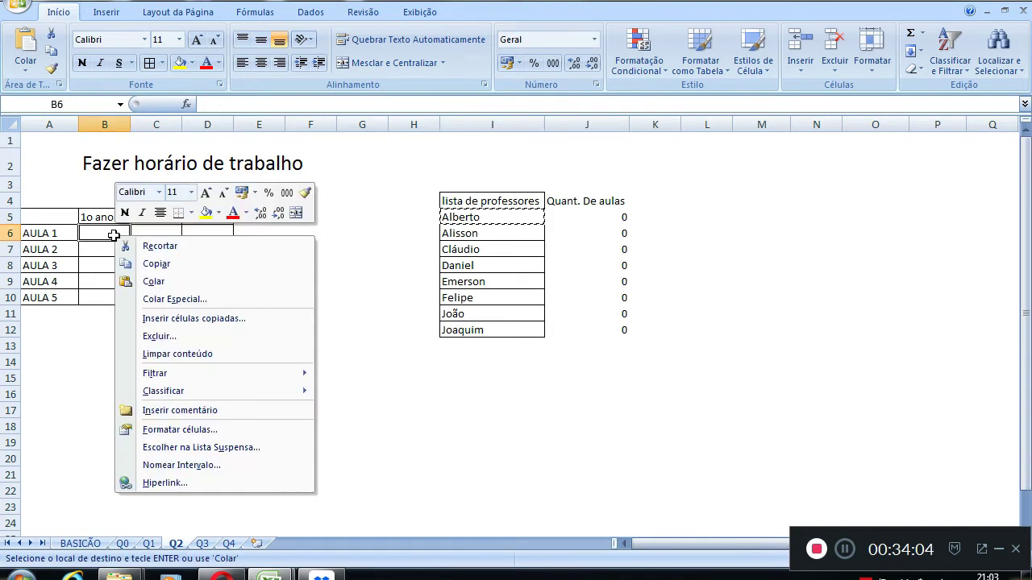
{"action": "left_click", "coordinate": [158, 299]}
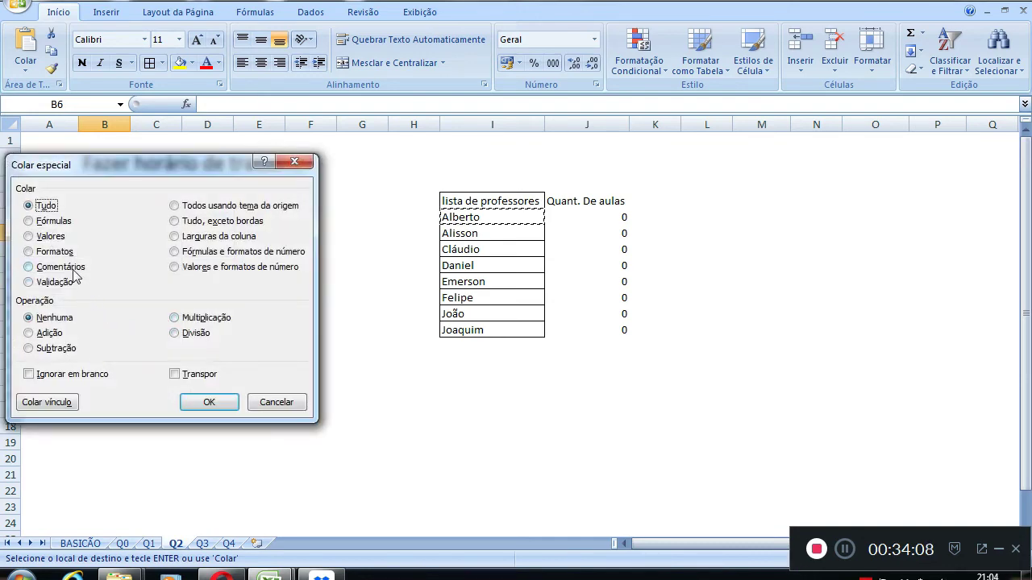
{"action": "left_click", "coordinate": [49, 236]}
{"action": "left_click", "coordinate": [209, 402]}
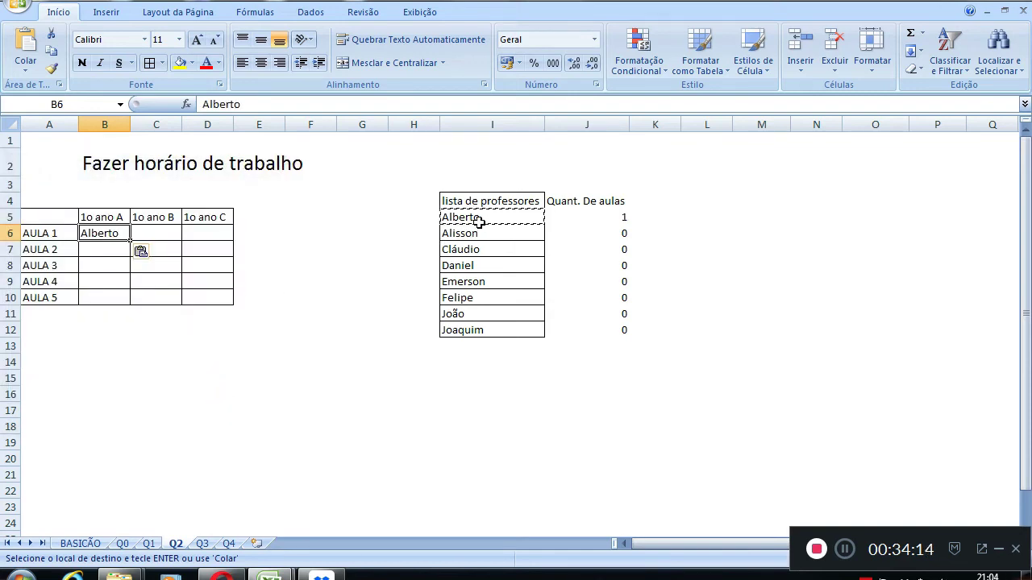
Test the AULA 1 duplicate rule by pasting the I5 teacher as values into D6, and undo that paste
{"action": "right_click", "coordinate": [196, 233]}
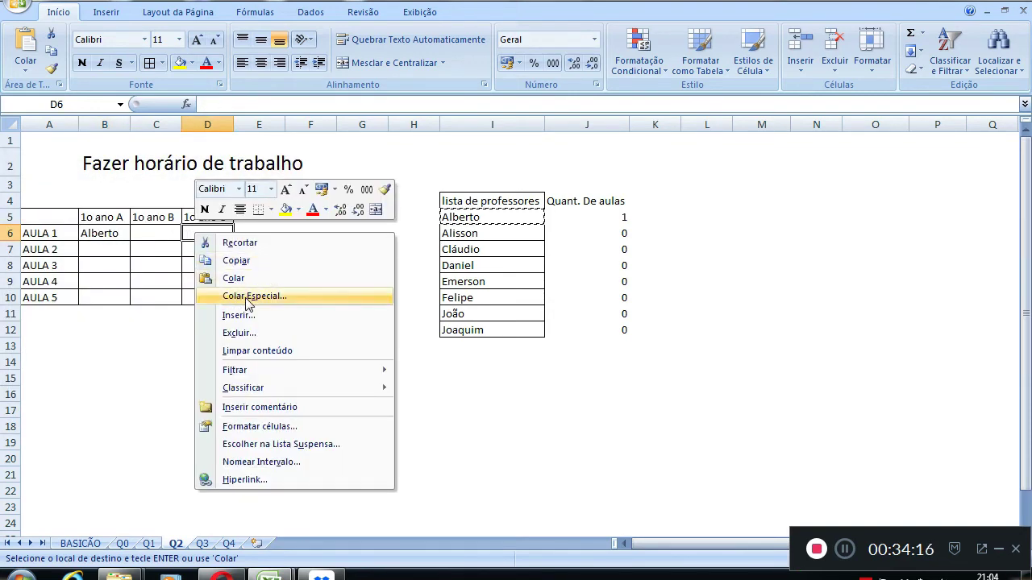
{"action": "left_click", "coordinate": [242, 295]}
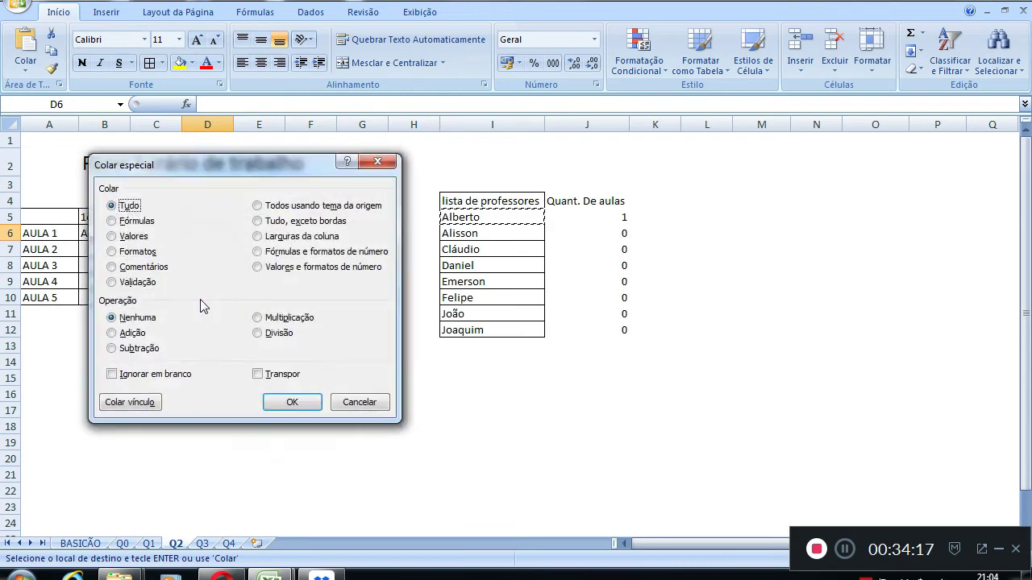
{"action": "left_click", "coordinate": [125, 236]}
{"action": "left_click", "coordinate": [291, 403]}
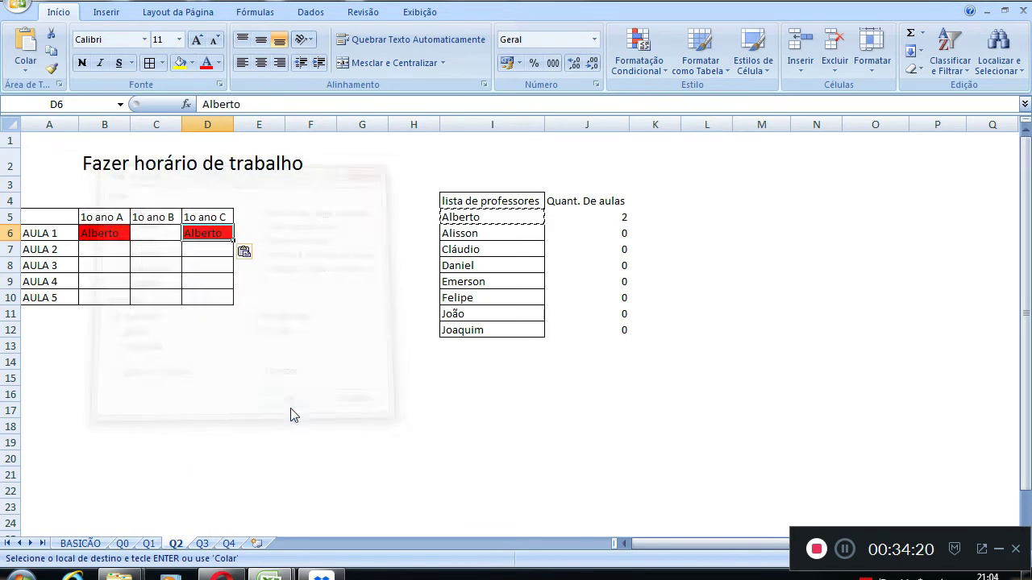
{"action": "left_click", "coordinate": [242, 406]}
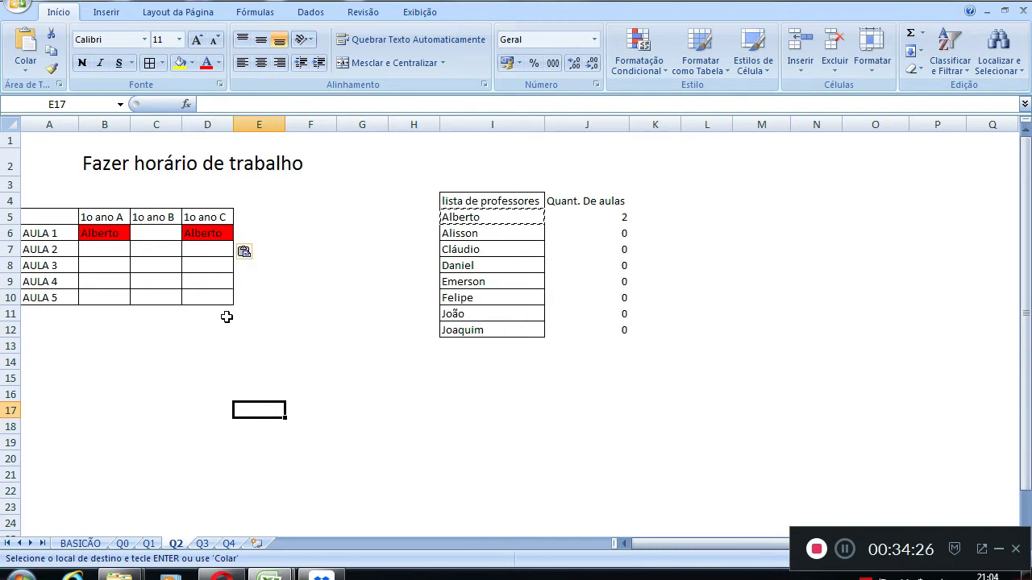
{"action": "key", "text": "ctrl+z"}
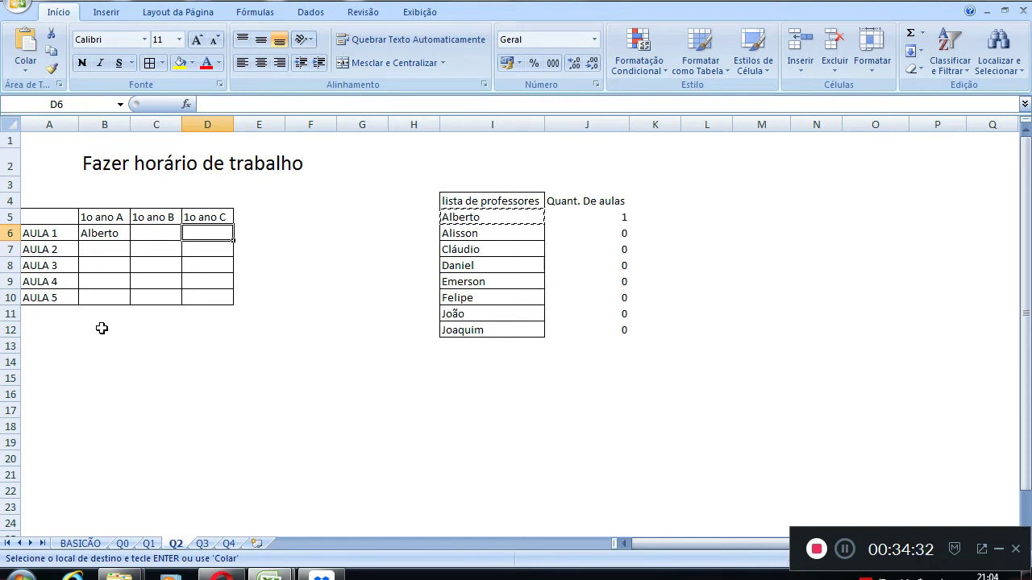
{"action": "key", "text": "Escape"}
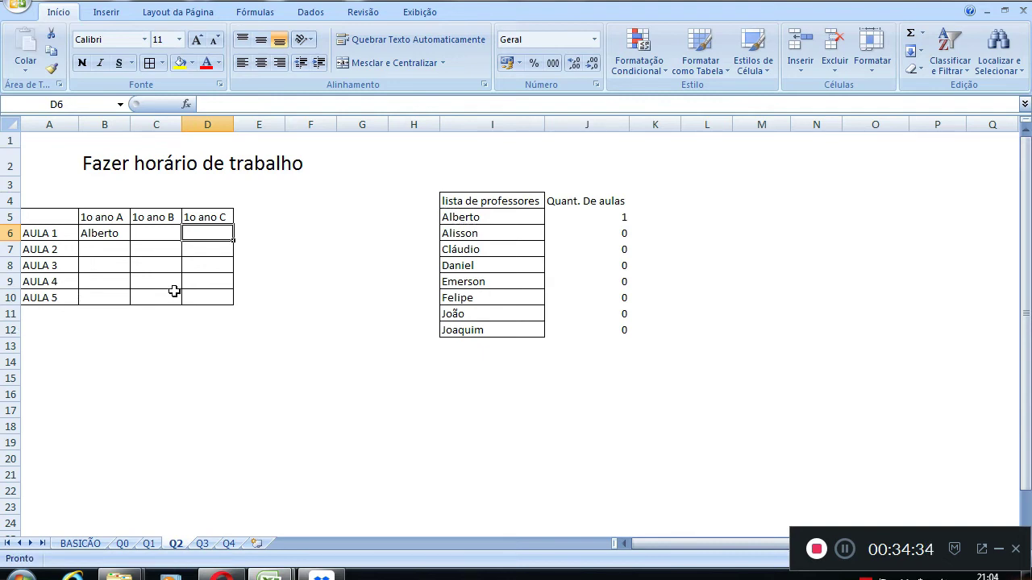
Enter the teacher listed in I7 in C6 and the teacher listed in I6 in B7
{"action": "left_click", "coordinate": [150, 234]}
{"action": "type", "text": "C"}
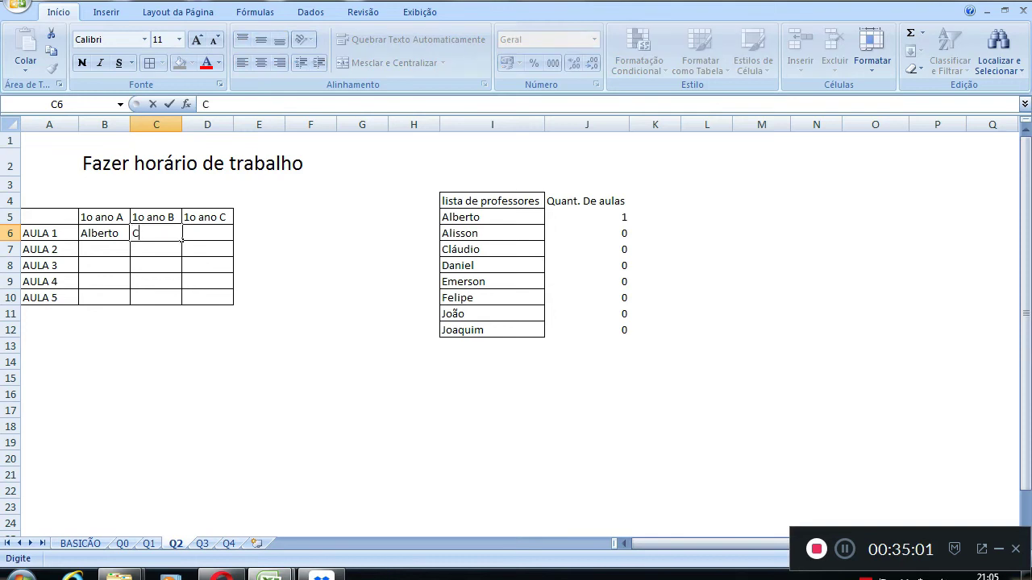
{"action": "type", "text": "láudio"}
{"action": "key", "text": "Return"}
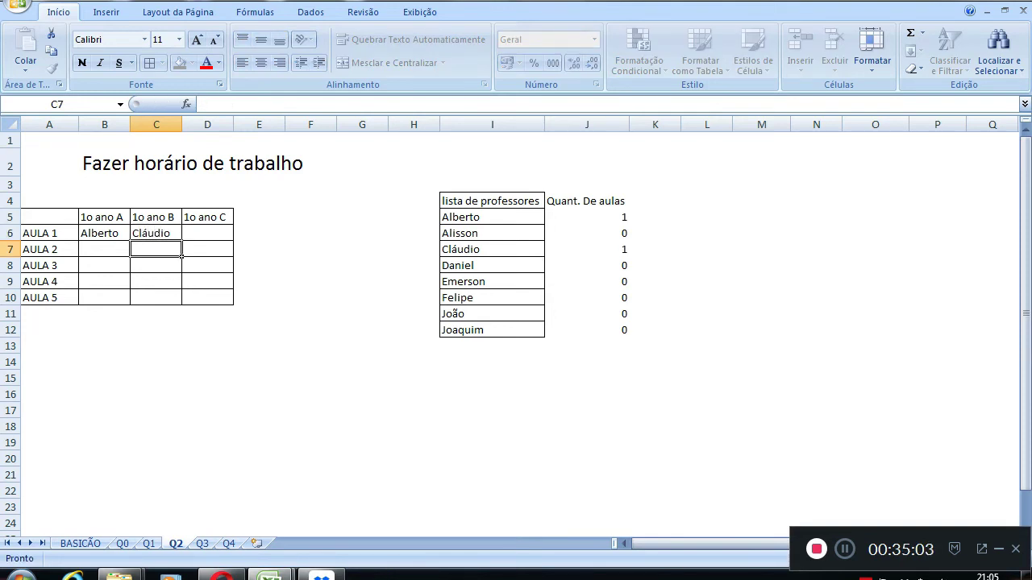
{"action": "left_click", "coordinate": [128, 255]}
{"action": "type", "text": "A"}
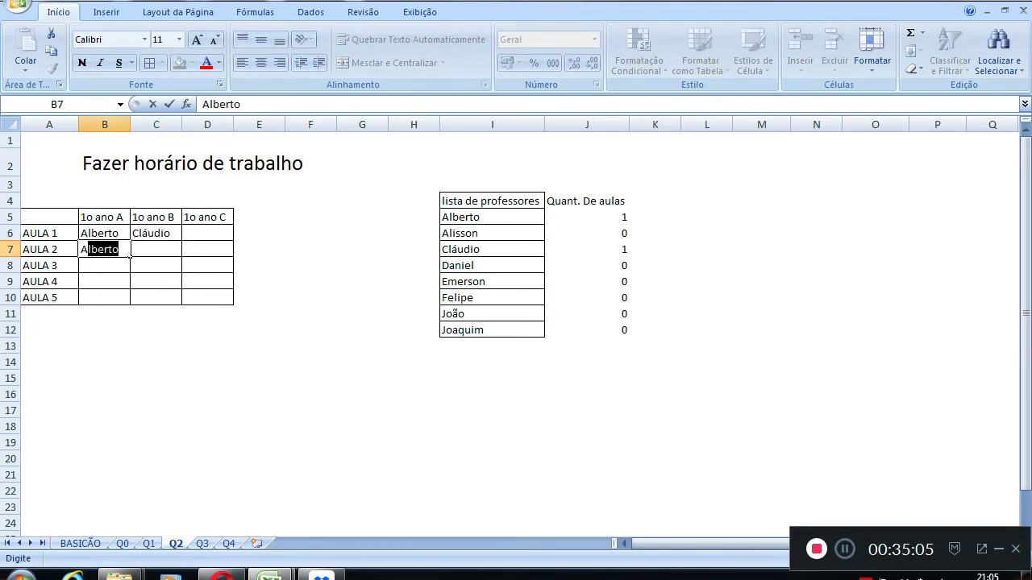
{"action": "type", "text": "lisson"}
{"action": "key", "text": "Return"}
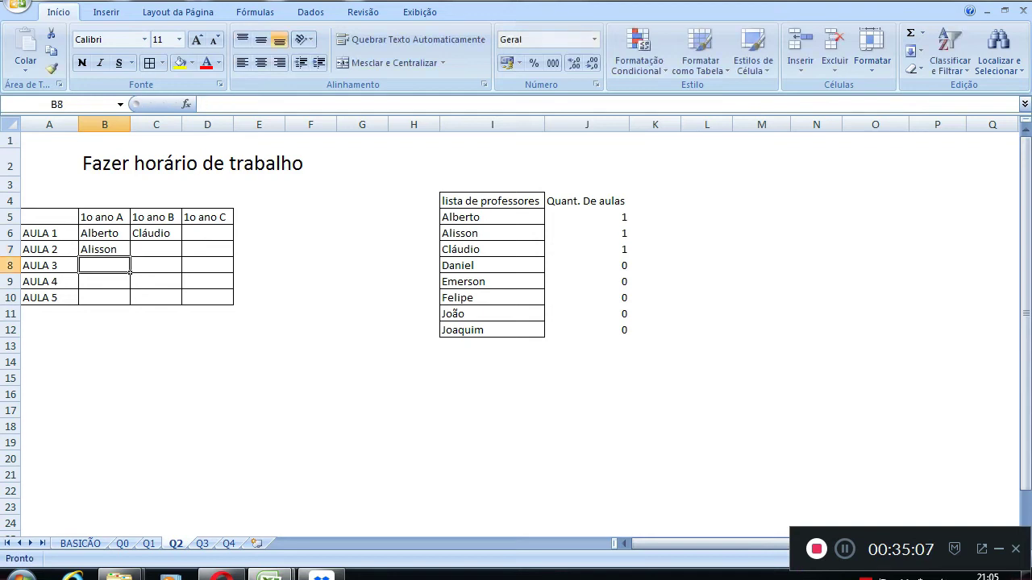
Fill AULA 3 with the teacher listed in I9 in B8 and the teacher listed in I10 in C8
{"action": "type", "text": "Emerson"}
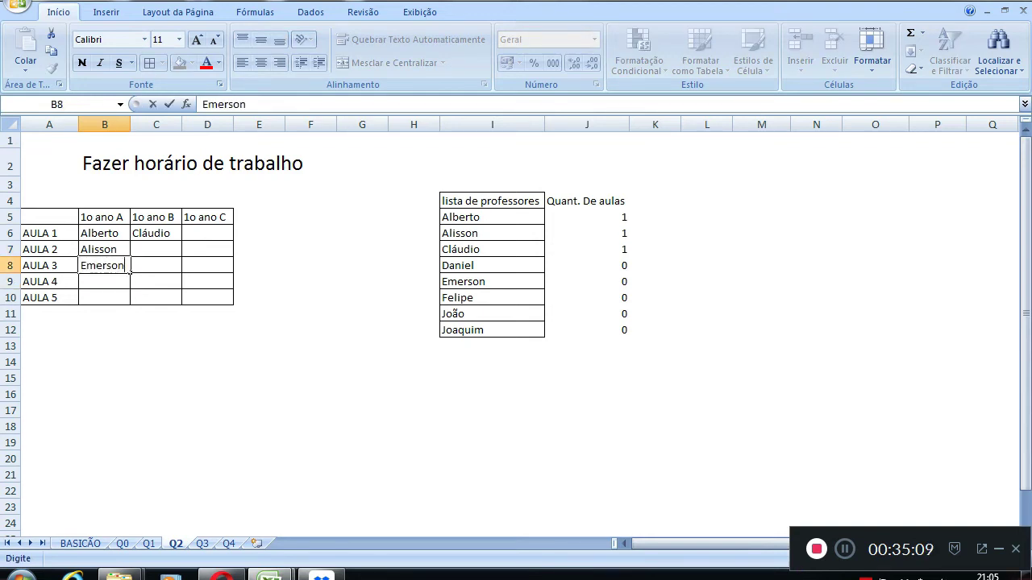
{"action": "key", "text": "Return"}
{"action": "left_click", "coordinate": [179, 270]}
{"action": "type", "text": "Fe"}
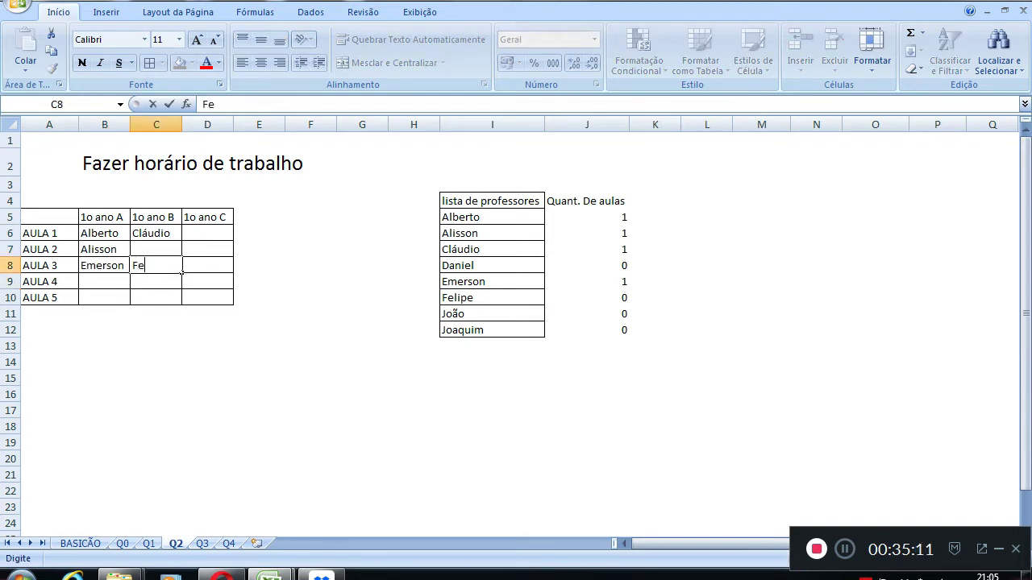
{"action": "type", "text": "lipe"}
{"action": "left_click", "coordinate": [129, 286]}
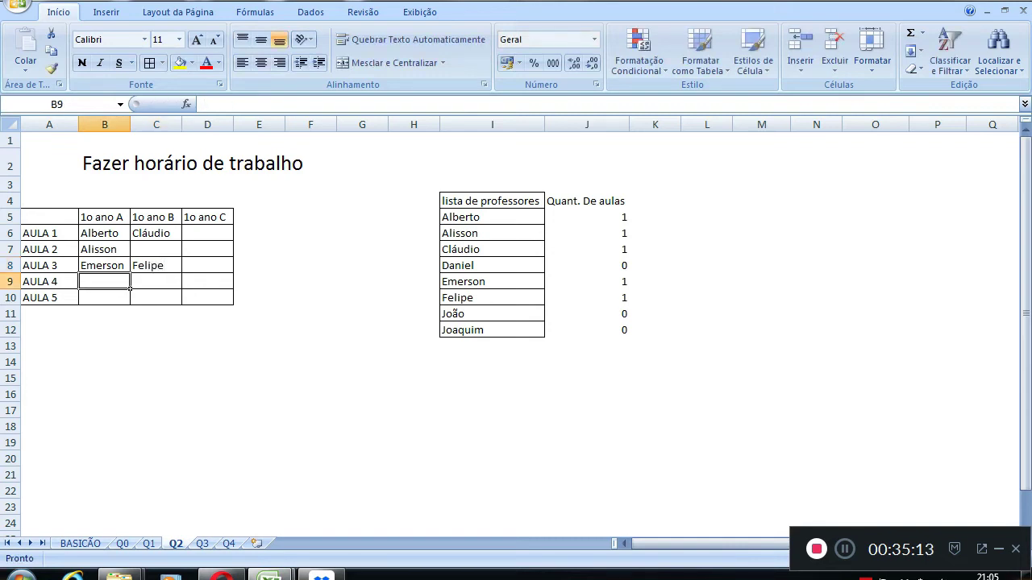
Enter the teacher listed in I11 in B9, the AULA 4 cell for 1o ano A
{"action": "type", "text": "JOA"}
{"action": "key", "text": "BackSpace"}
{"action": "key", "text": "BackSpace"}
{"action": "type", "text": "O"}
{"action": "key", "text": "BackSpace"}
{"action": "key", "text": "BackSpace"}
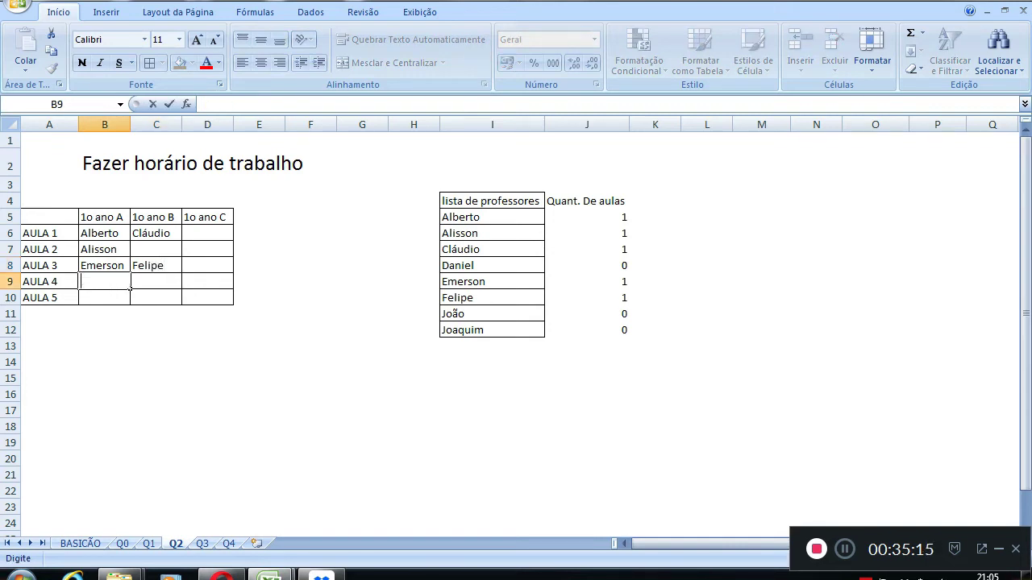
{"action": "type", "text": "o"}
{"action": "key", "text": "BackSpace"}
{"action": "type", "text": "João"}
{"action": "key", "text": "BackSpace"}
{"action": "key", "text": "BackSpace"}
{"action": "type", "text": "ão"}
{"action": "key", "text": "Return"}
Enter the teacher listed in I12 in B10, the AULA 5 cell for 1o ano A
{"action": "key", "text": "Up"}
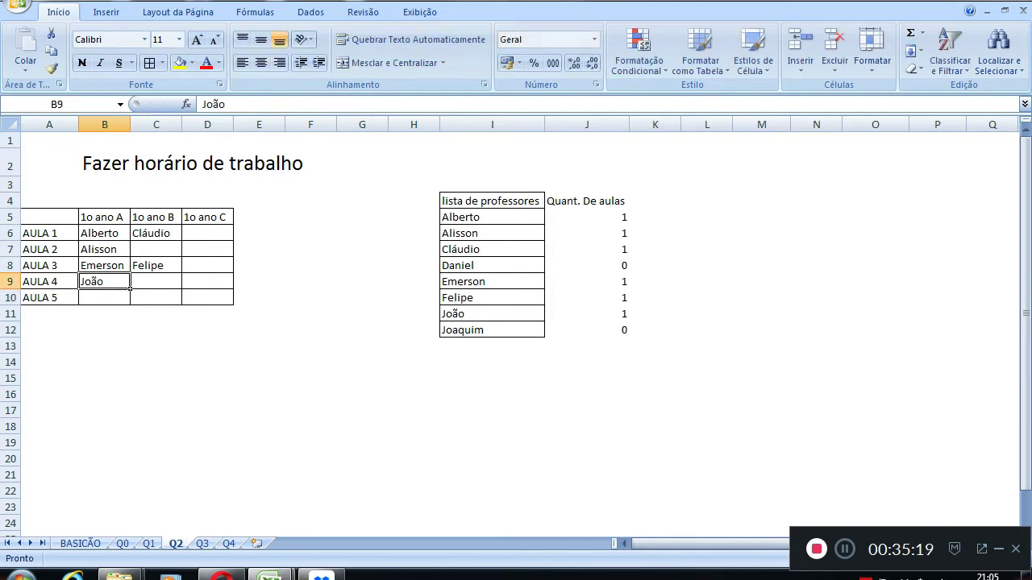
{"action": "key", "text": "Right"}
{"action": "key", "text": "Left"}
{"action": "key", "text": "Down"}
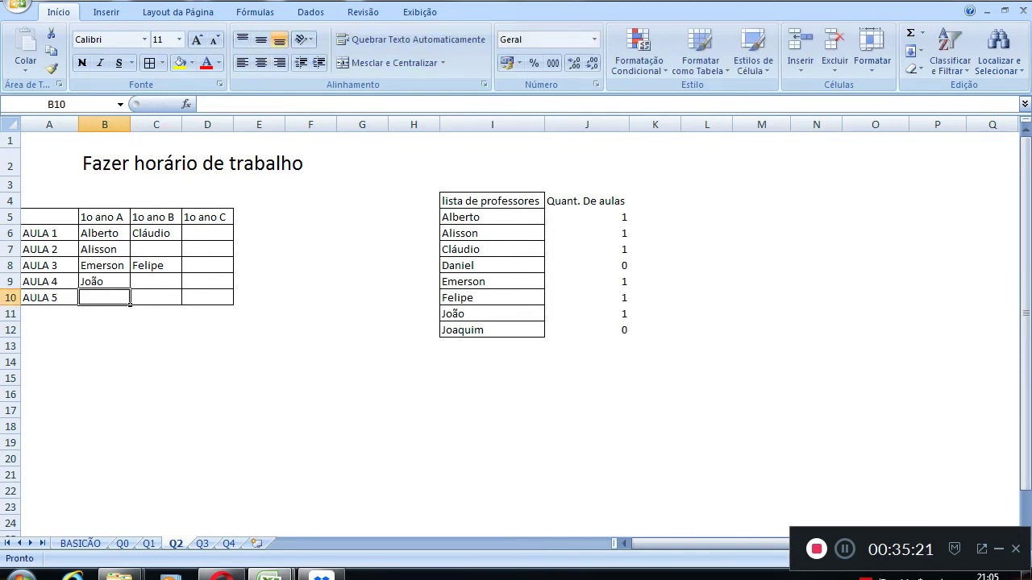
{"action": "type", "text": "Joaquim"}
{"action": "key", "text": "Return"}
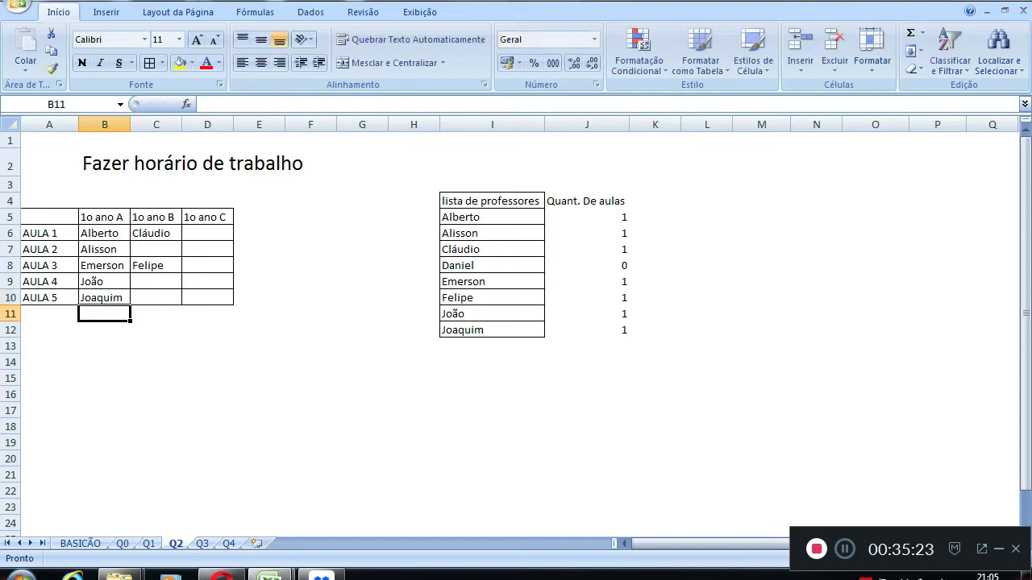
Enter the teacher listed in I8 in D8, the AULA 3 cell for 1o ano C
{"action": "key", "text": "Up"}
{"action": "key", "text": "Right"}
{"action": "key", "text": "Up"}
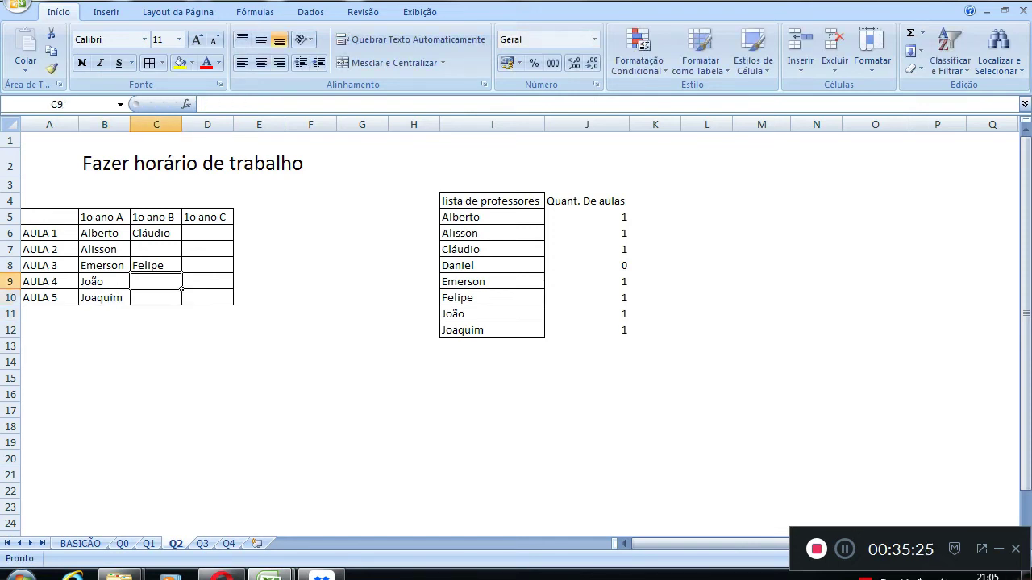
{"action": "key", "text": "Right"}
{"action": "key", "text": "Up"}
{"action": "type", "text": "Daniel"}
{"action": "key", "text": "Return"}
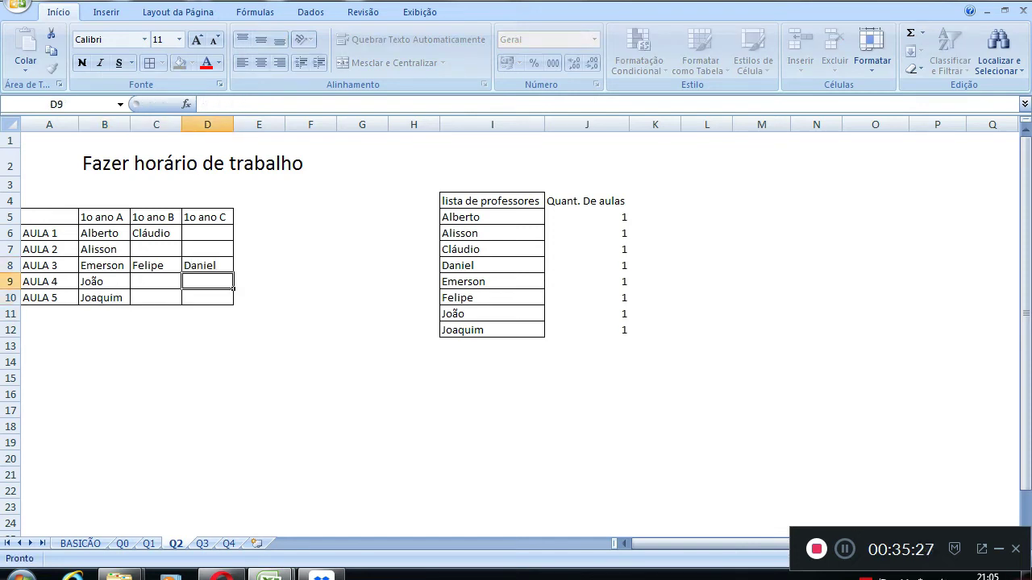
Clear C8 and enter its teacher, the one listed in I10, in C7 instead
{"action": "key", "text": "Up"}
{"action": "key", "text": "Left"}
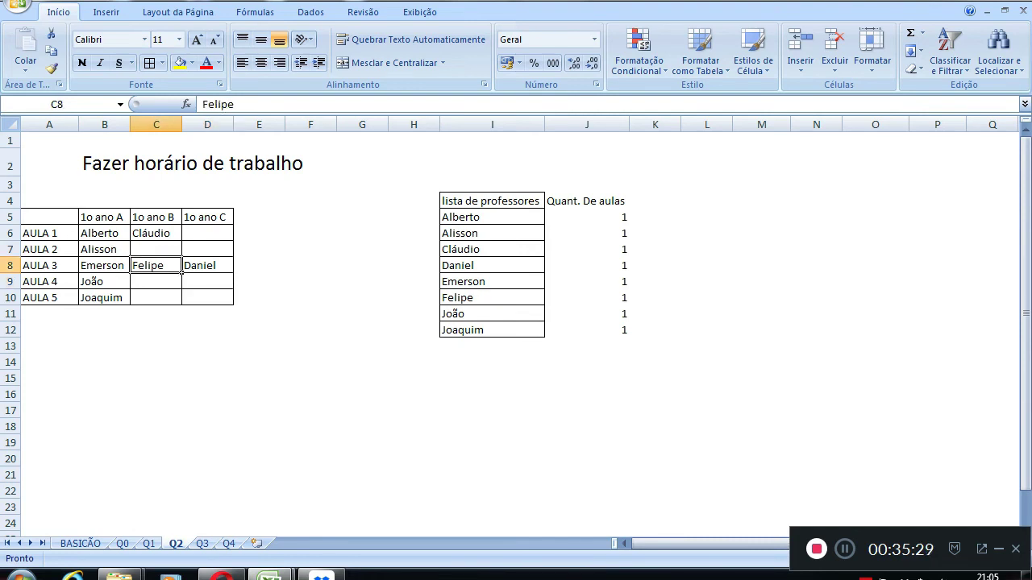
{"action": "type", "text": "Al"}
{"action": "key", "text": "BackSpace"}
{"action": "key", "text": "BackSpace"}
{"action": "key", "text": "Up"}
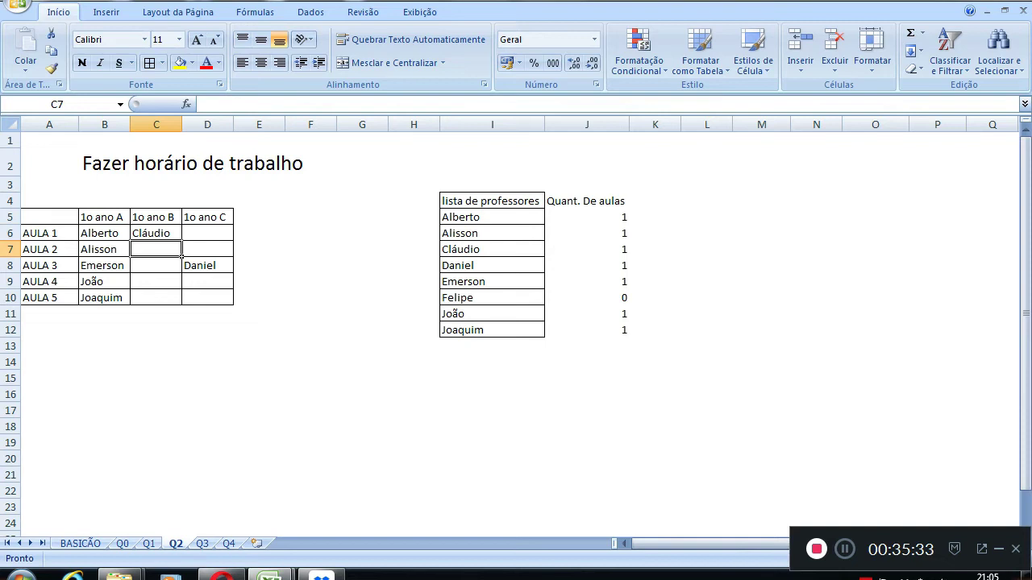
{"action": "type", "text": "Felipe"}
{"action": "key", "text": "Return"}
Enter the teacher listed in I8 in D6 and the teacher listed in I12 in D7
{"action": "key", "text": "Up"}
{"action": "key", "text": "Right"}
{"action": "key", "text": "Up"}
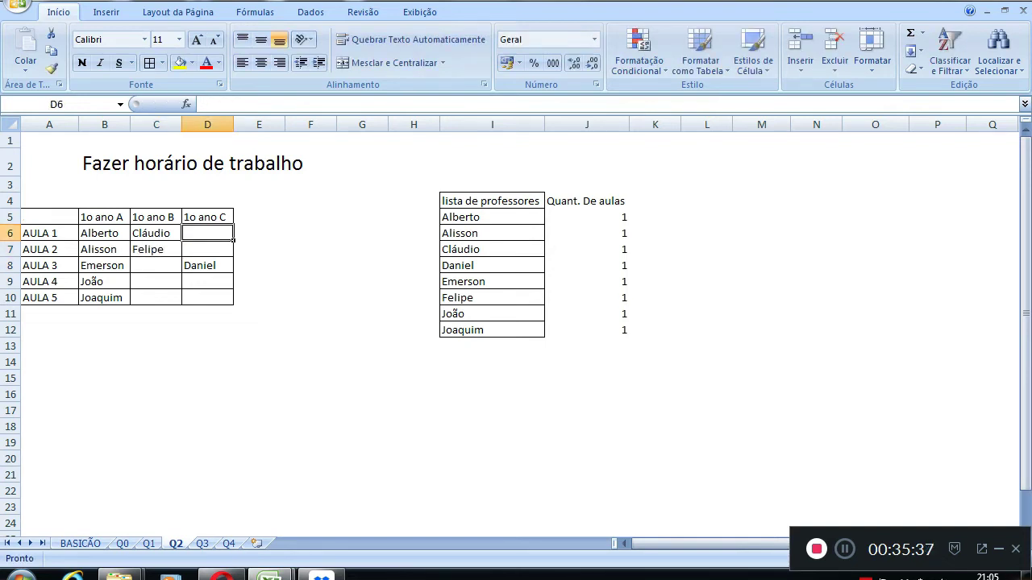
{"action": "type", "text": "da"}
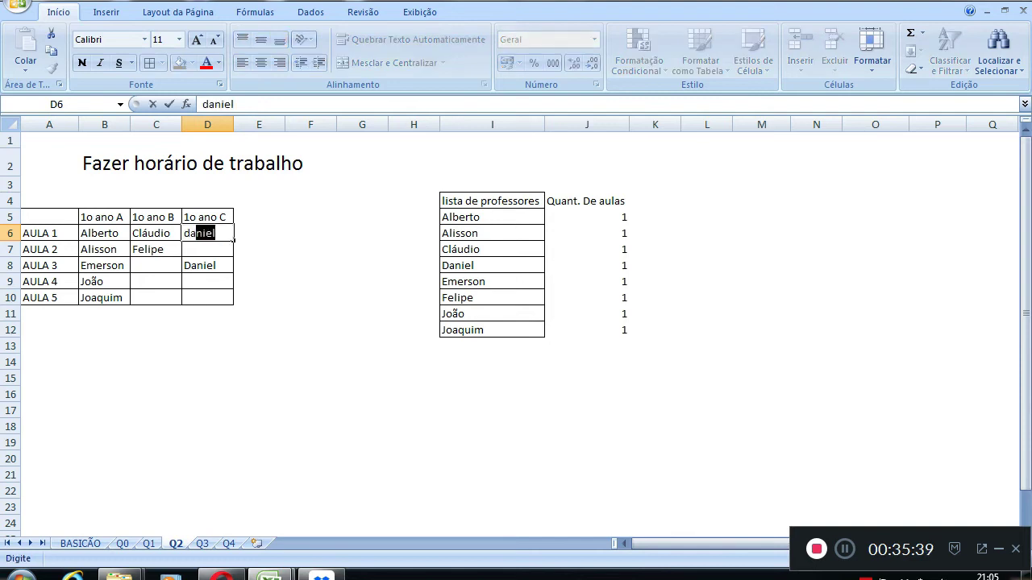
{"action": "key", "text": "BackSpace"}
{"action": "key", "text": "BackSpace"}
{"action": "key", "text": "BackSpace"}
{"action": "type", "text": "Daniel"}
{"action": "key", "text": "Return"}
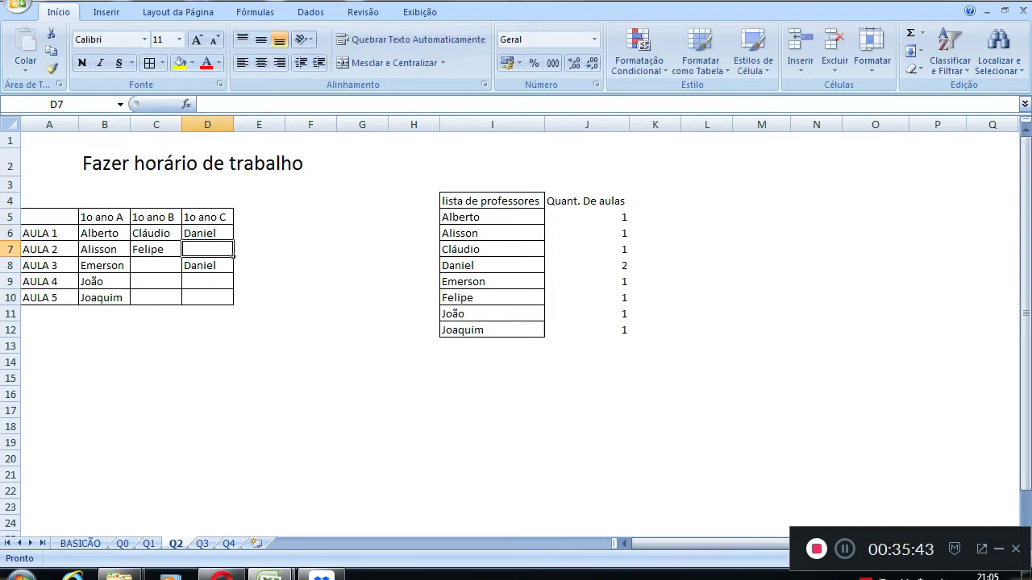
{"action": "type", "text": "Joaquim"}
{"action": "key", "text": "Return"}
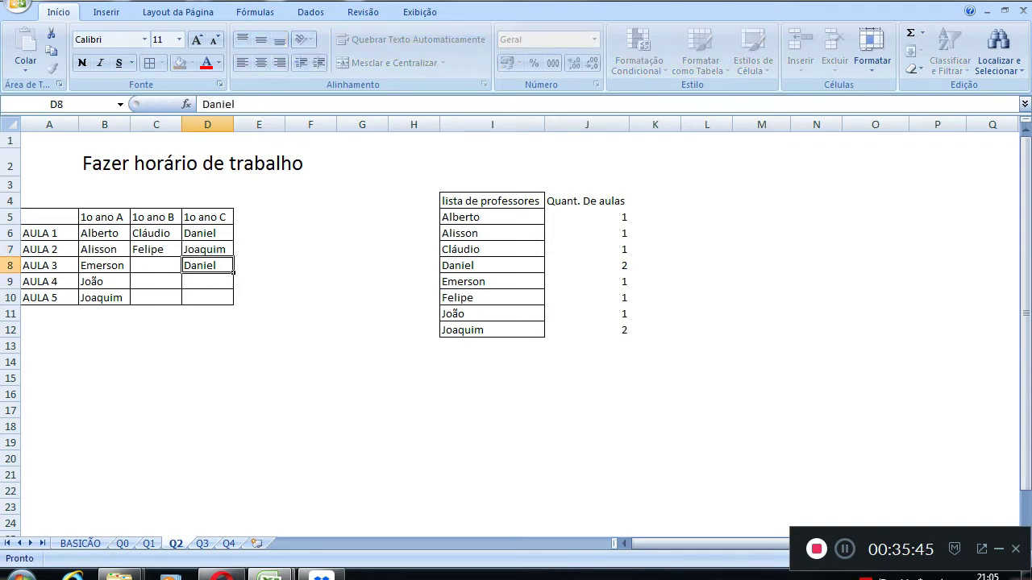
Enter the teacher listed in I10 in C9, the AULA 4 cell for 1o ano B
{"action": "key", "text": "Down"}
{"action": "key", "text": "Left"}
{"action": "key", "text": "Left"}
{"action": "key", "text": "Right"}
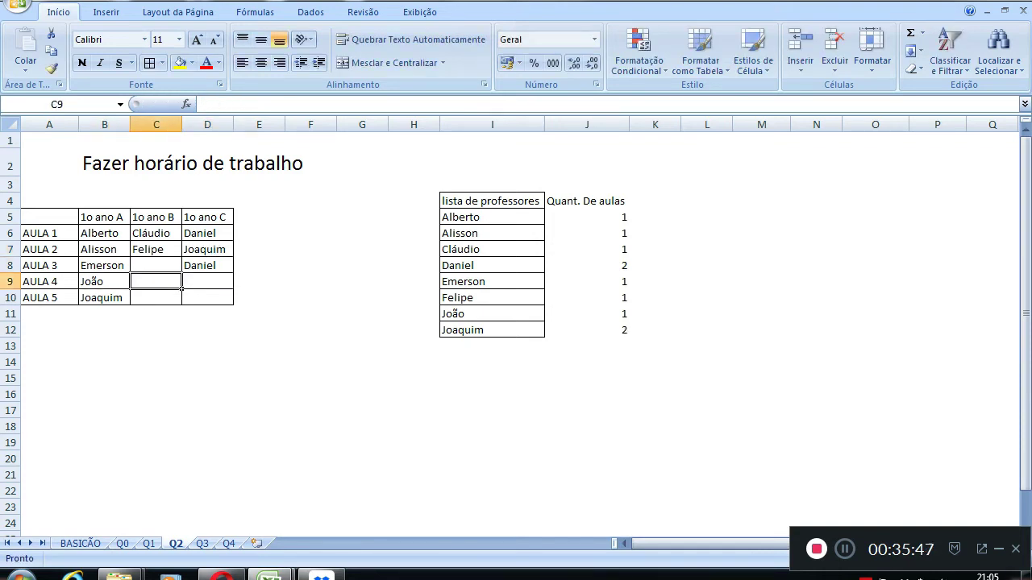
{"action": "key", "text": "Up"}
{"action": "key", "text": "Down"}
{"action": "type", "text": "F"}
{"action": "key", "text": "BackSpace"}
{"action": "type", "text": "elipe"}
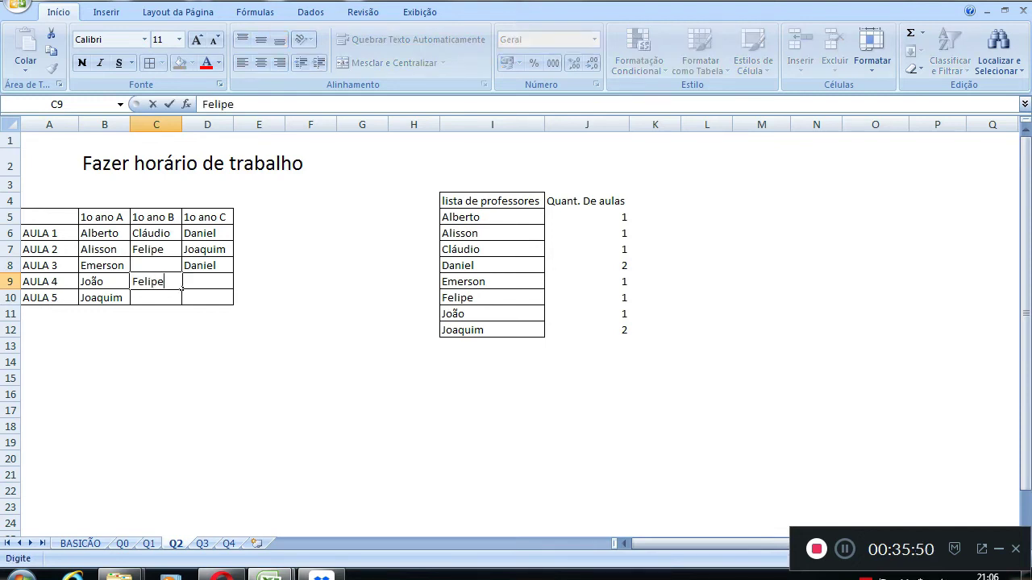
{"action": "key", "text": "Return"}
Confirm the C9 entry and enter the teacher listed in I5 in C8, the AULA 3 cell for 1o ano B
{"action": "key", "text": "Up"}
{"action": "key", "text": "Right"}
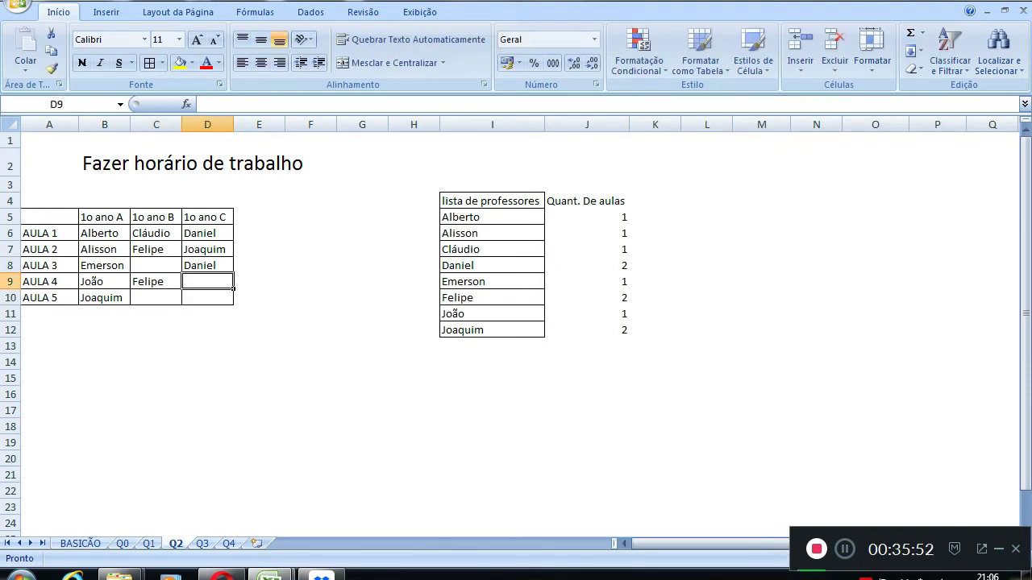
{"action": "key", "text": "Up"}
{"action": "key", "text": "Left"}
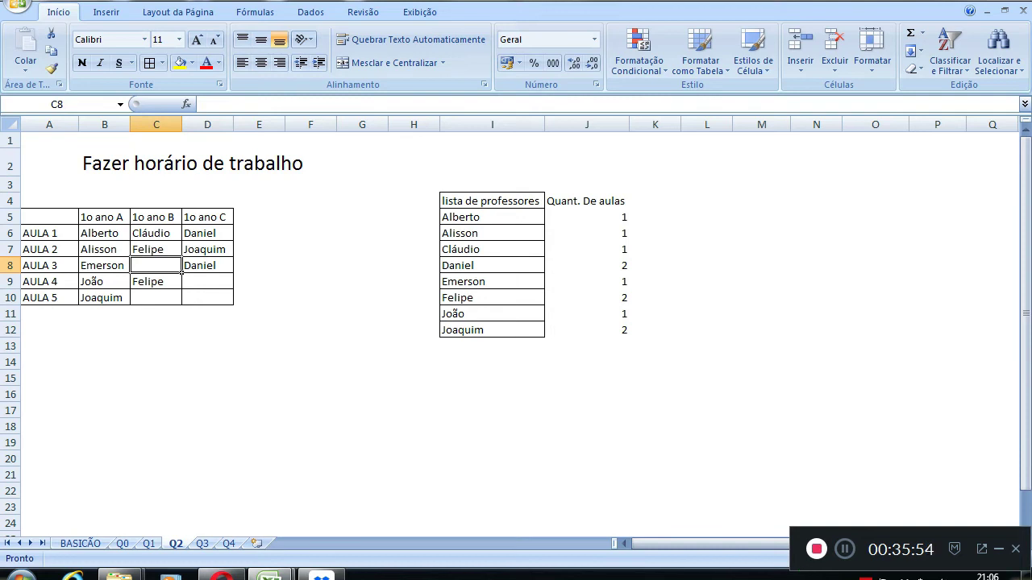
{"action": "type", "text": "Alberto"}
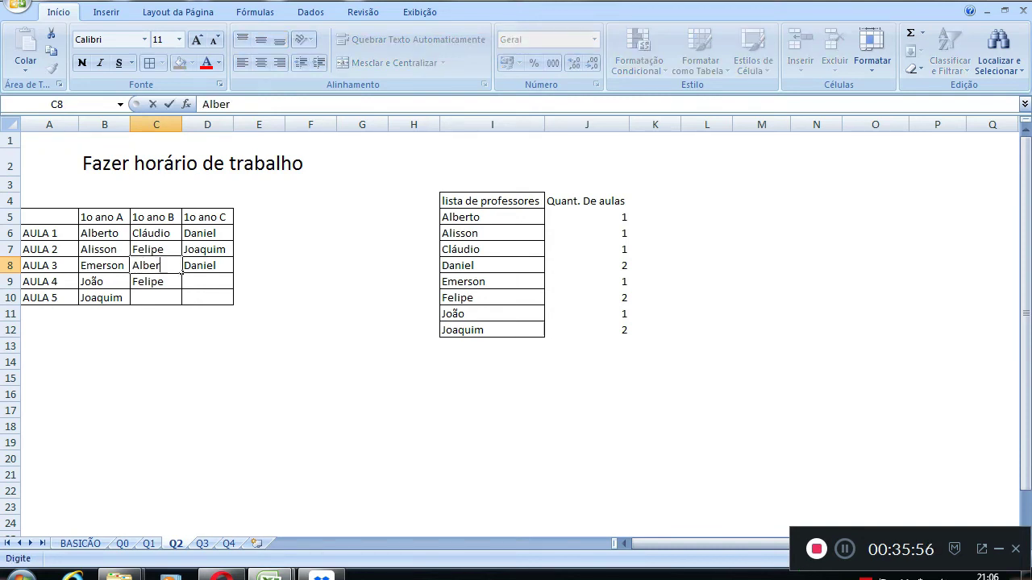
{"action": "key", "text": "Return"}
{"action": "key", "text": "Down"}
{"action": "key", "text": "Right"}
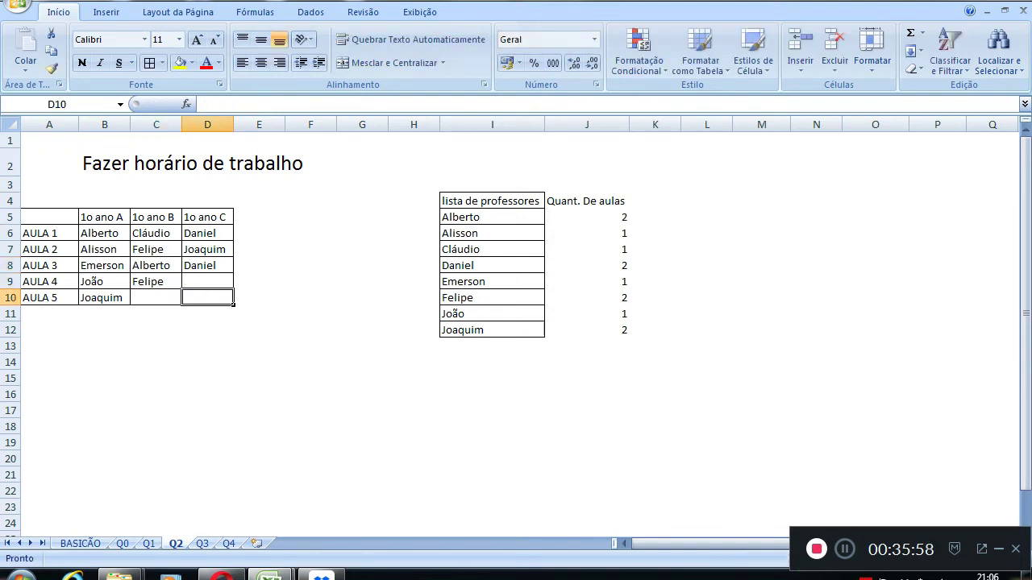
{"action": "key", "text": "Up"}
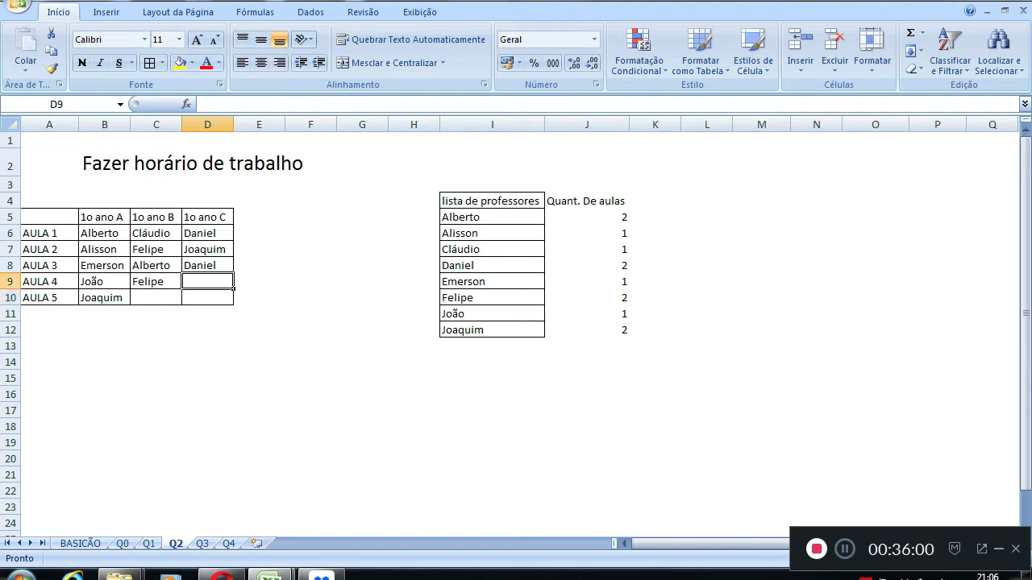
Try the teacher listed in I11 in D9, the AULA 4 cell for 1o ano C, and clear the cell
{"action": "type", "text": "JO"}
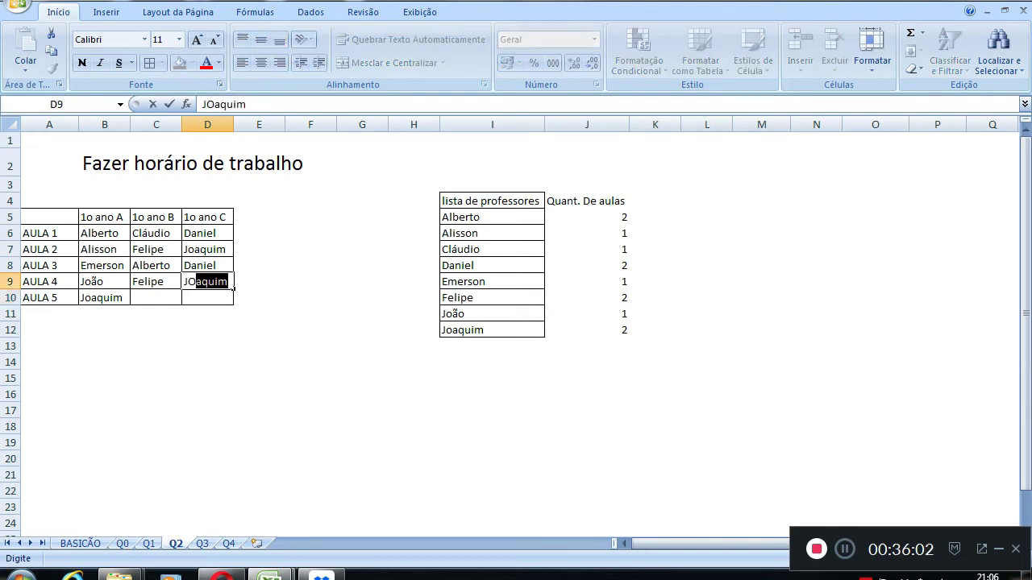
{"action": "key", "text": "BackSpace"}
{"action": "key", "text": "BackSpace"}
{"action": "type", "text": "O"}
{"action": "key", "text": "BackSpace"}
{"action": "key", "text": "BackSpace"}
{"action": "type", "text": "Oão"}
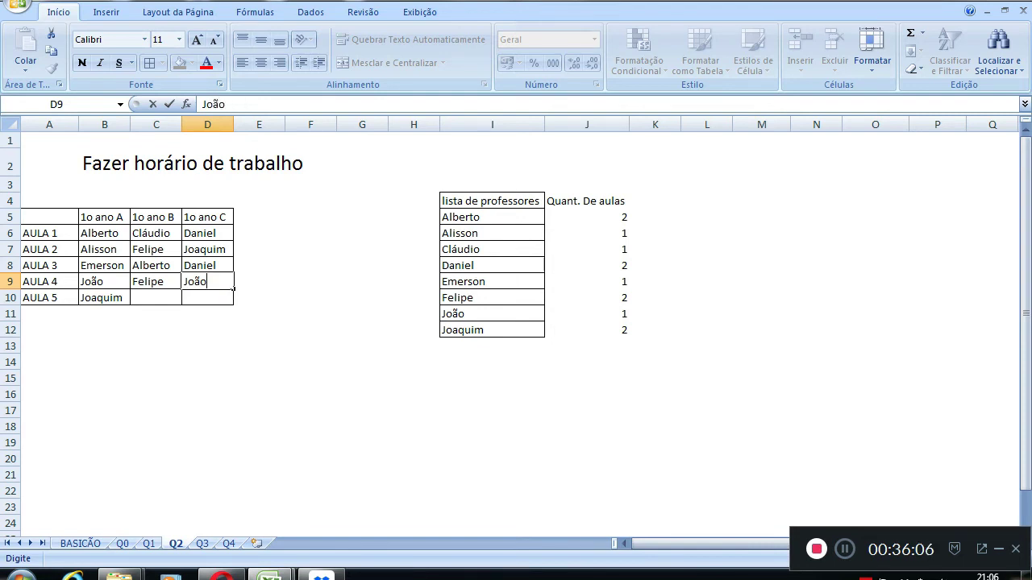
{"action": "key", "text": "Return"}
{"action": "key", "text": "Up"}
{"action": "key", "text": "Delete"}
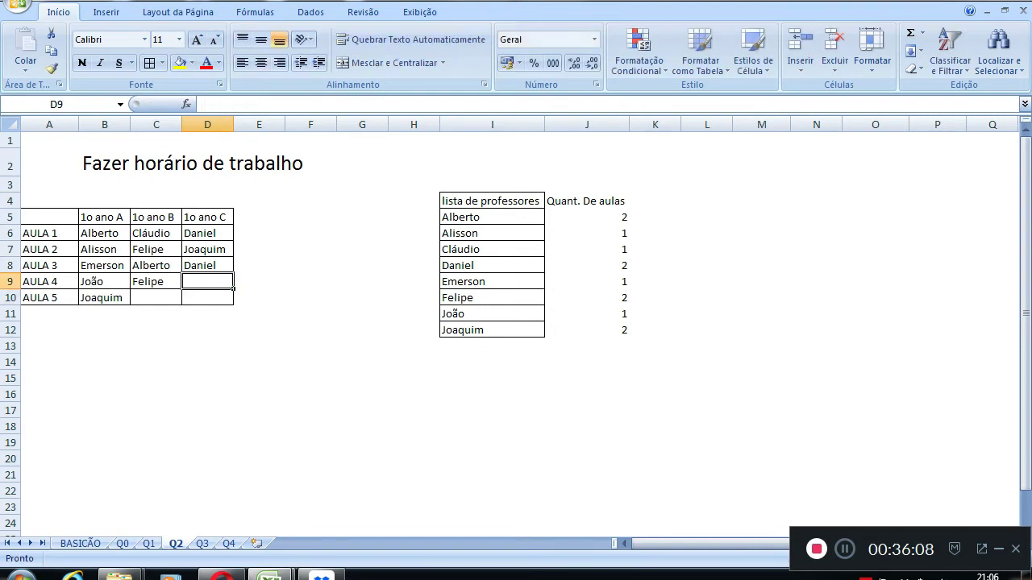
Enter the teacher listed in I7 in D9 and the teacher listed in I6 in C10
{"action": "type", "text": "C"}
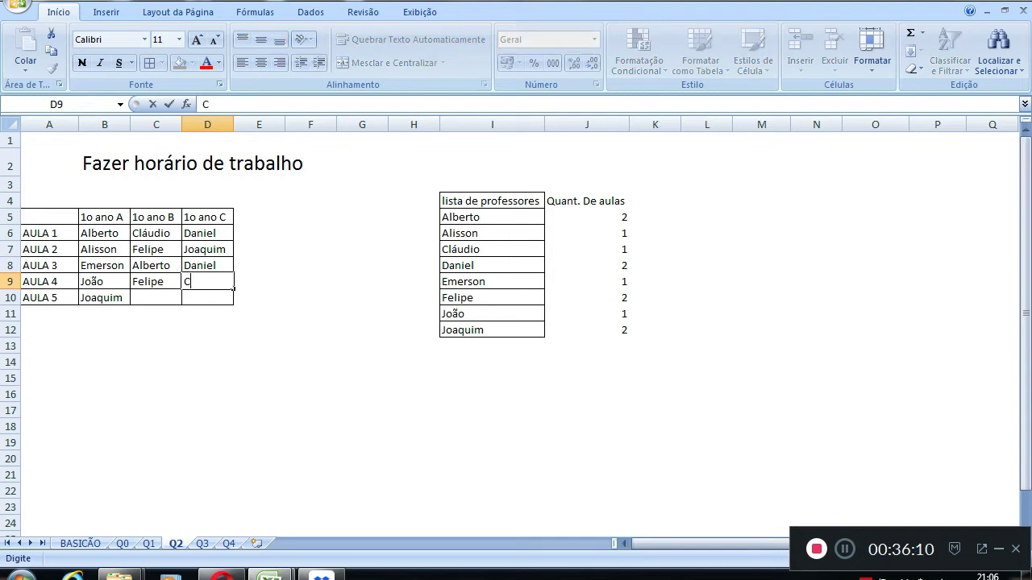
{"action": "type", "text": "láudio"}
{"action": "key", "text": "Return"}
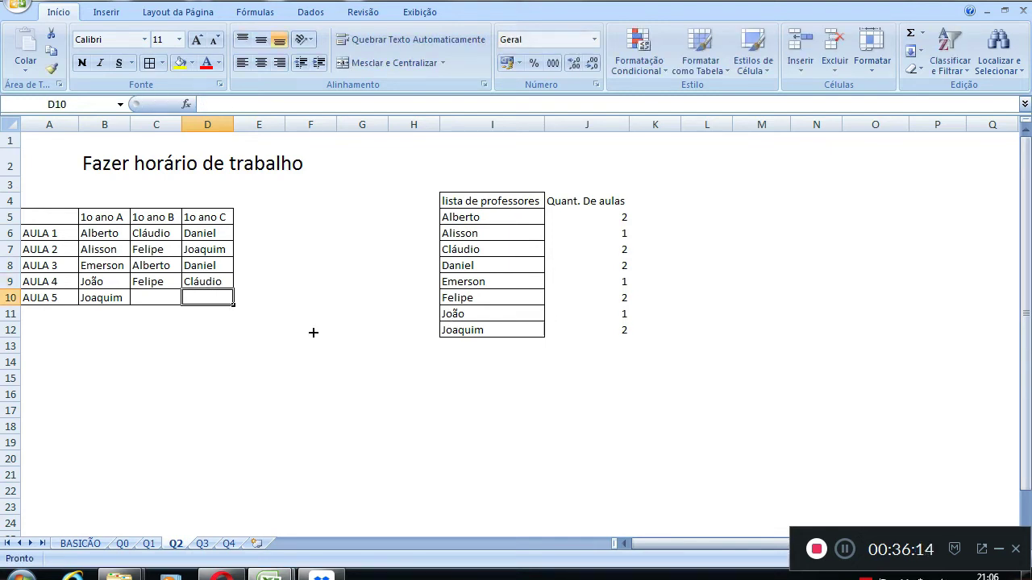
{"action": "left_click", "coordinate": [151, 298]}
{"action": "type", "text": "Al"}
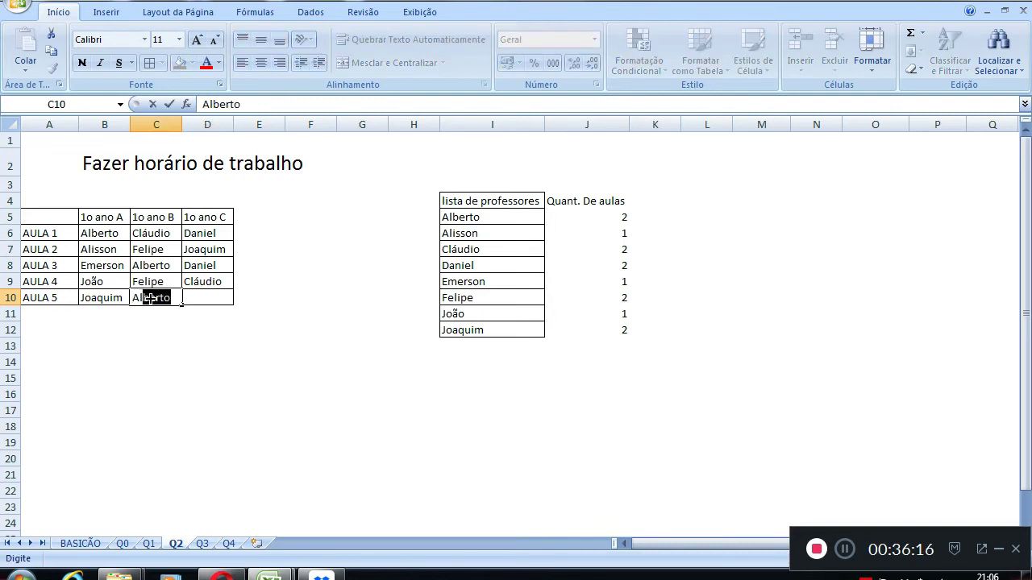
{"action": "type", "text": "isson"}
{"action": "key", "text": "Return"}
Enter the teacher listed in I9 in D10, the AULA 5 cell for 1o ano C
{"action": "left_click", "coordinate": [151, 298]}
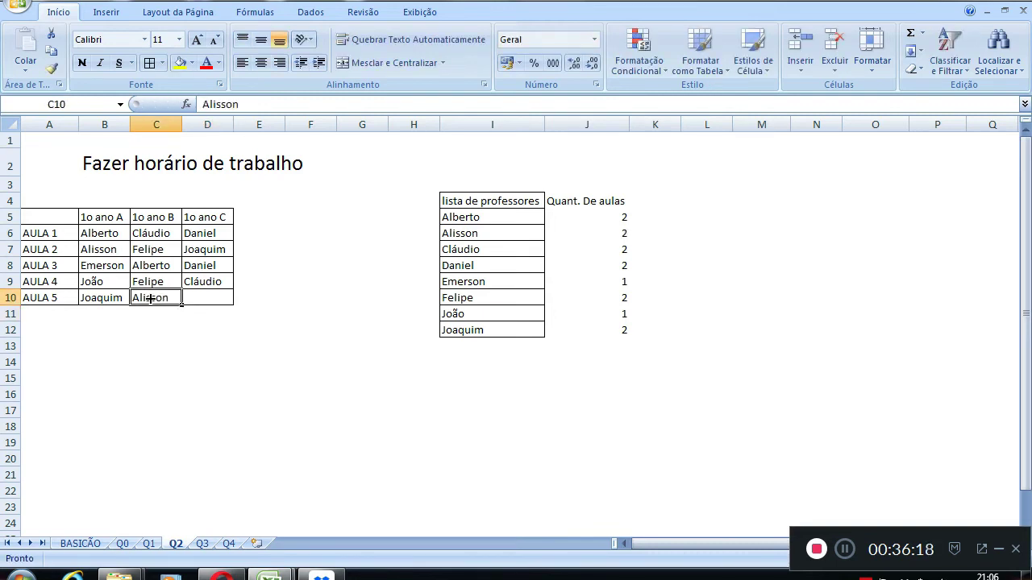
{"action": "key", "text": "Tab"}
{"action": "type", "text": "E"}
{"action": "key", "text": "Tab"}
{"action": "type", "text": "me"}
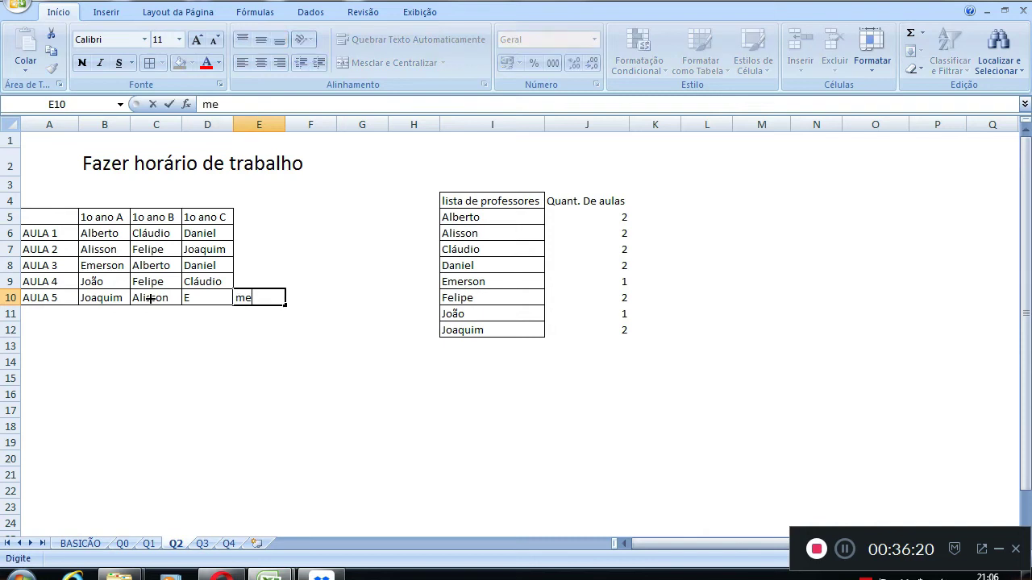
{"action": "key", "text": "BackSpace"}
{"action": "key", "text": "BackSpace"}
{"action": "key", "text": "Return"}
{"action": "key", "text": "Up"}
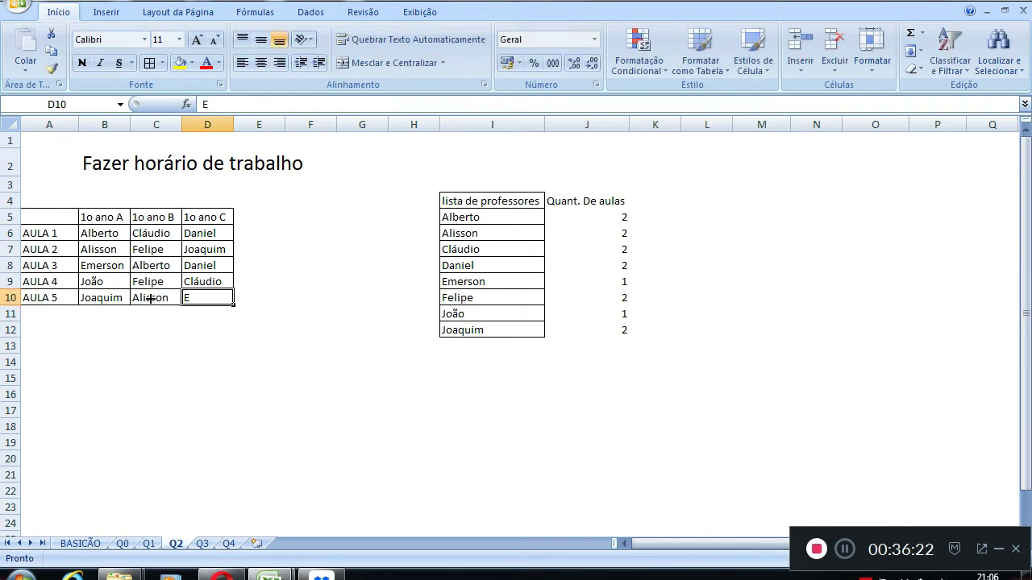
{"action": "type", "text": "Emerson"}
{"action": "key", "text": "BackSpace"}
{"action": "key", "text": "BackSpace"}
{"action": "key", "text": "BackSpace"}
{"action": "type", "text": "so"}
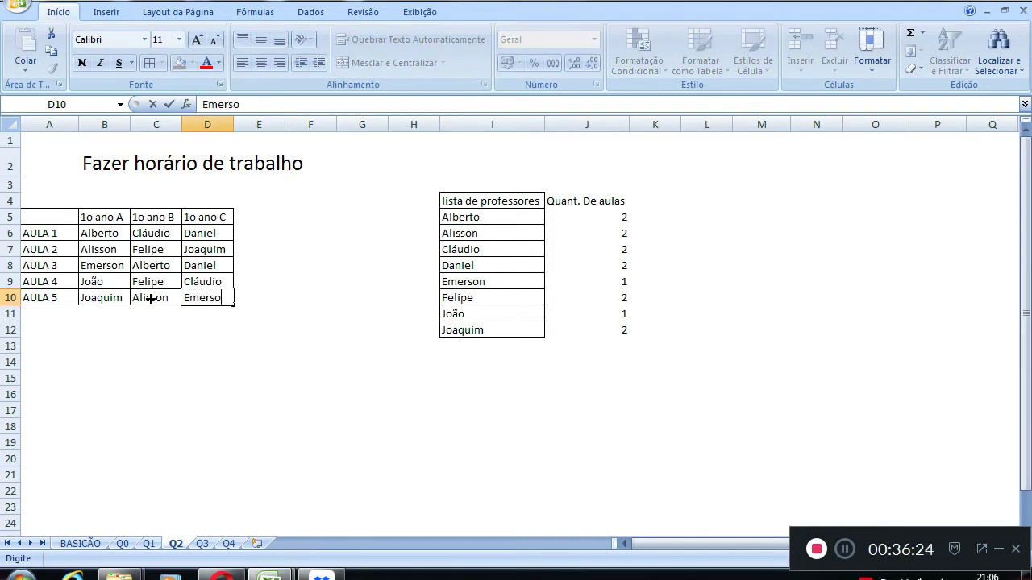
{"action": "type", "text": "n"}
{"action": "key", "text": "Return"}
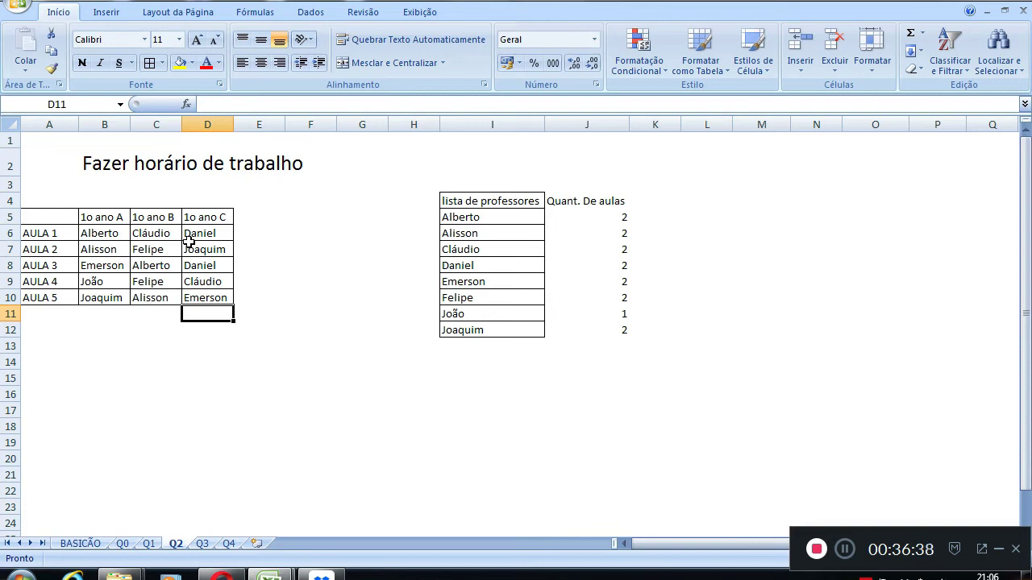
Review the lesson counts in J5:J12 and examine the count in J11 for the teacher listed in I11
{"action": "left_click_drag", "start_coordinate": [614, 219], "coordinate": [620, 337]}
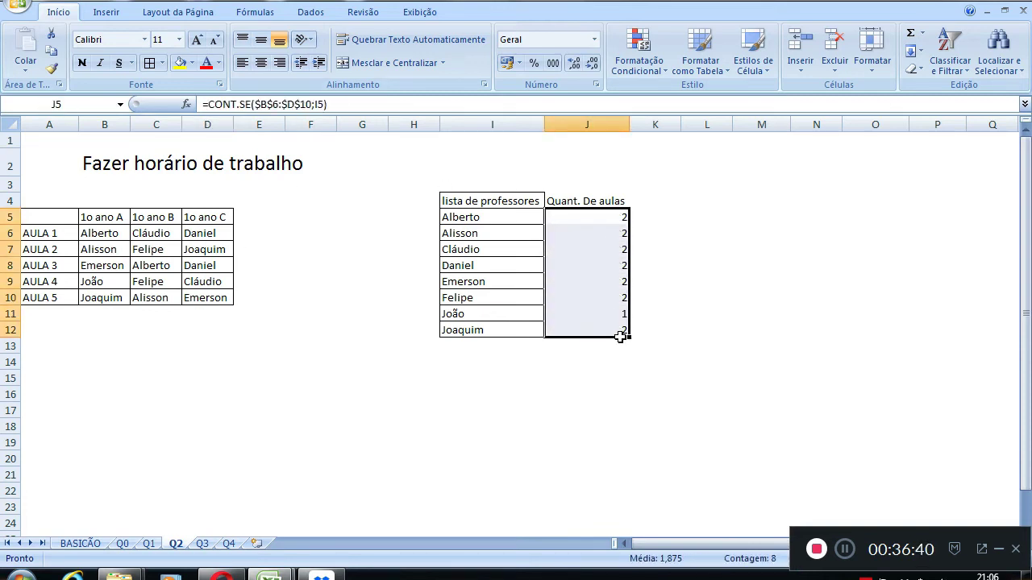
{"action": "left_click", "coordinate": [582, 314]}
{"action": "left_click_drag", "start_coordinate": [454, 314], "coordinate": [621, 314]}
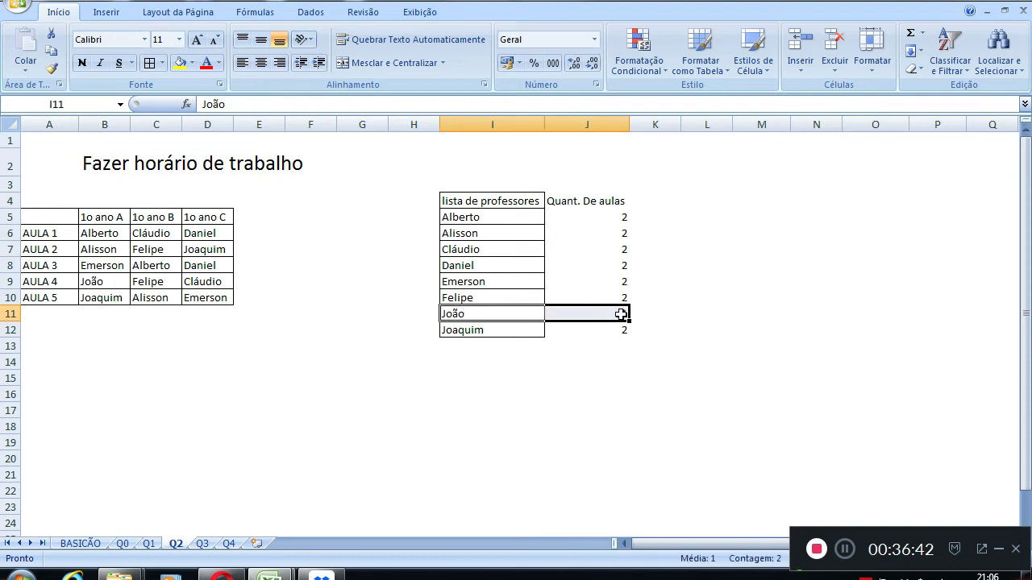
{"action": "left_click", "coordinate": [620, 314]}
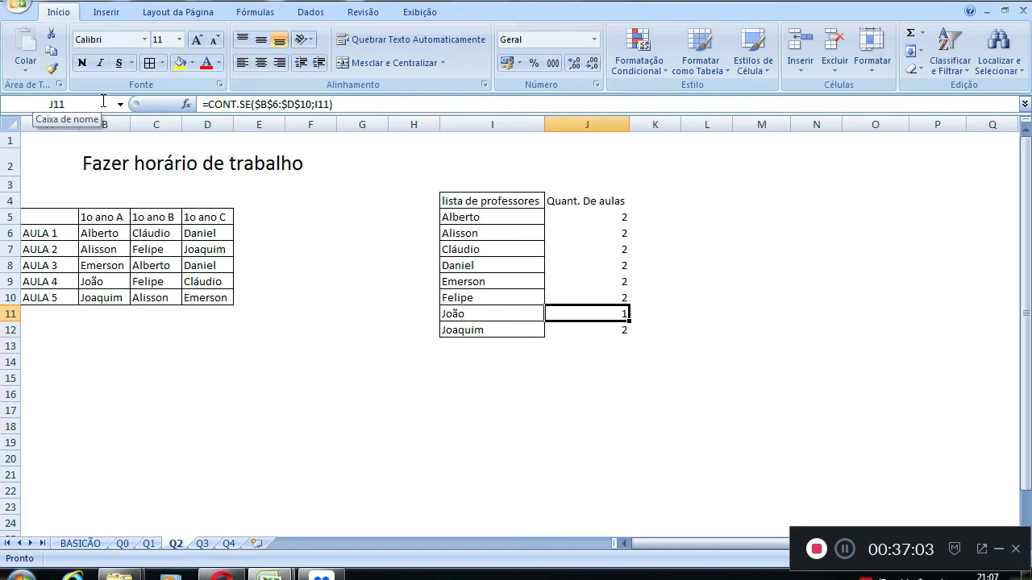
Go to sheet Q3 with the Briot-Ruffini exercise and select cell G8
{"action": "left_click", "coordinate": [200, 548]}
{"action": "left_click", "coordinate": [347, 267]}
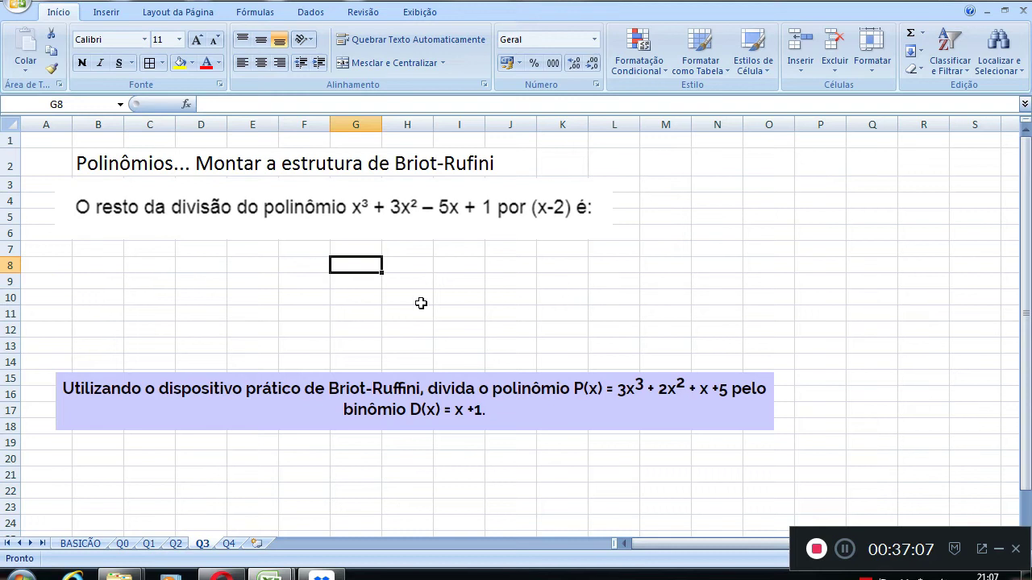